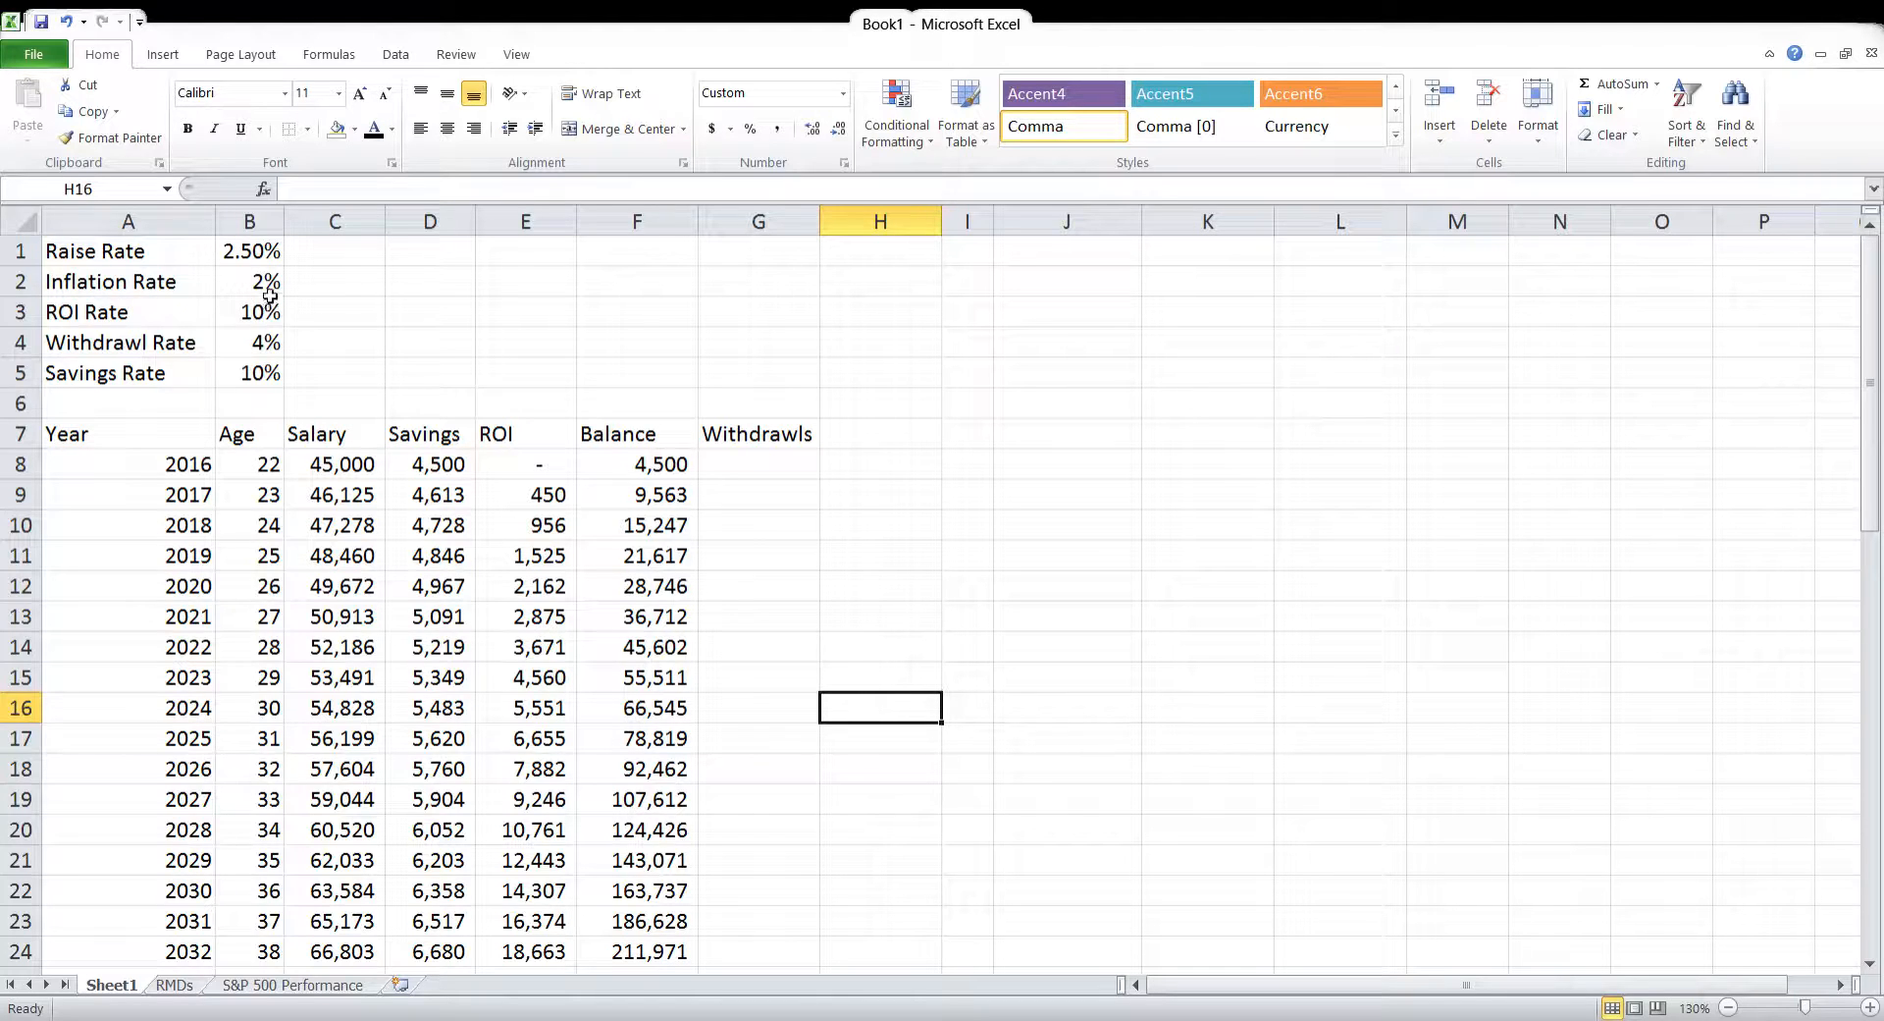
click(269, 373)
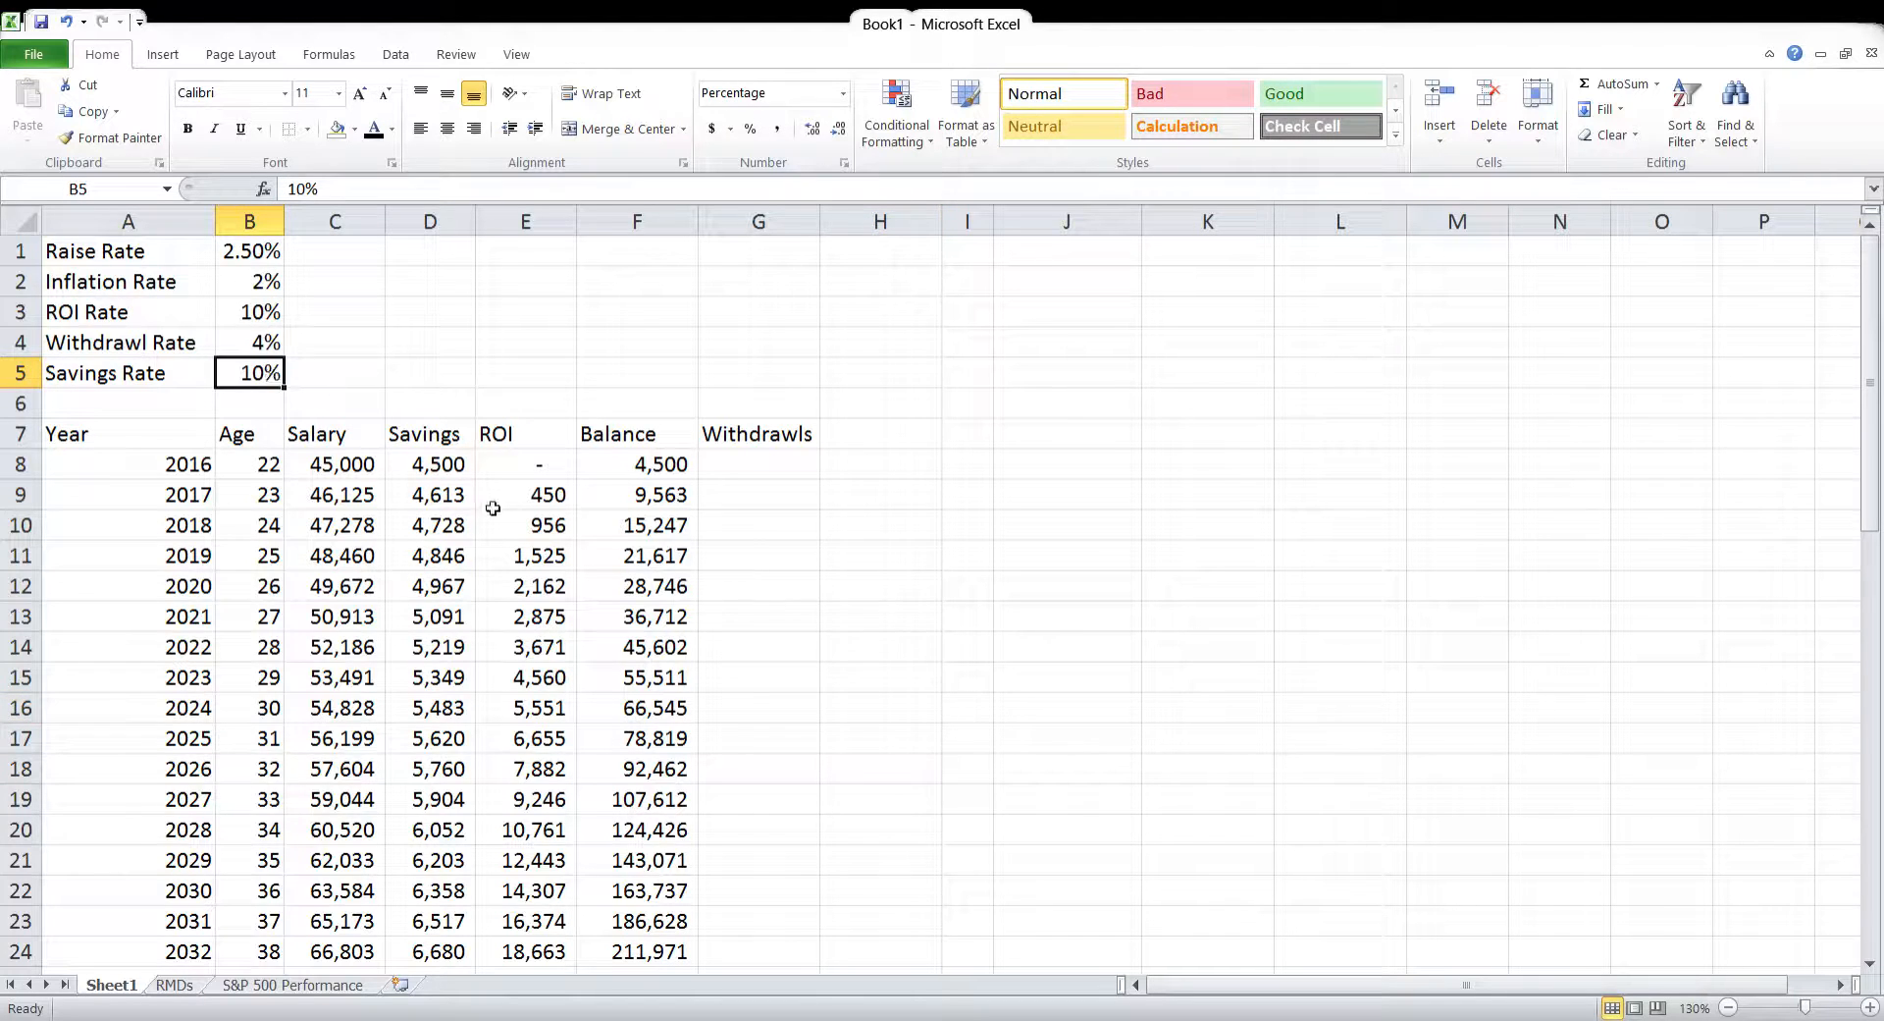
click(271, 312)
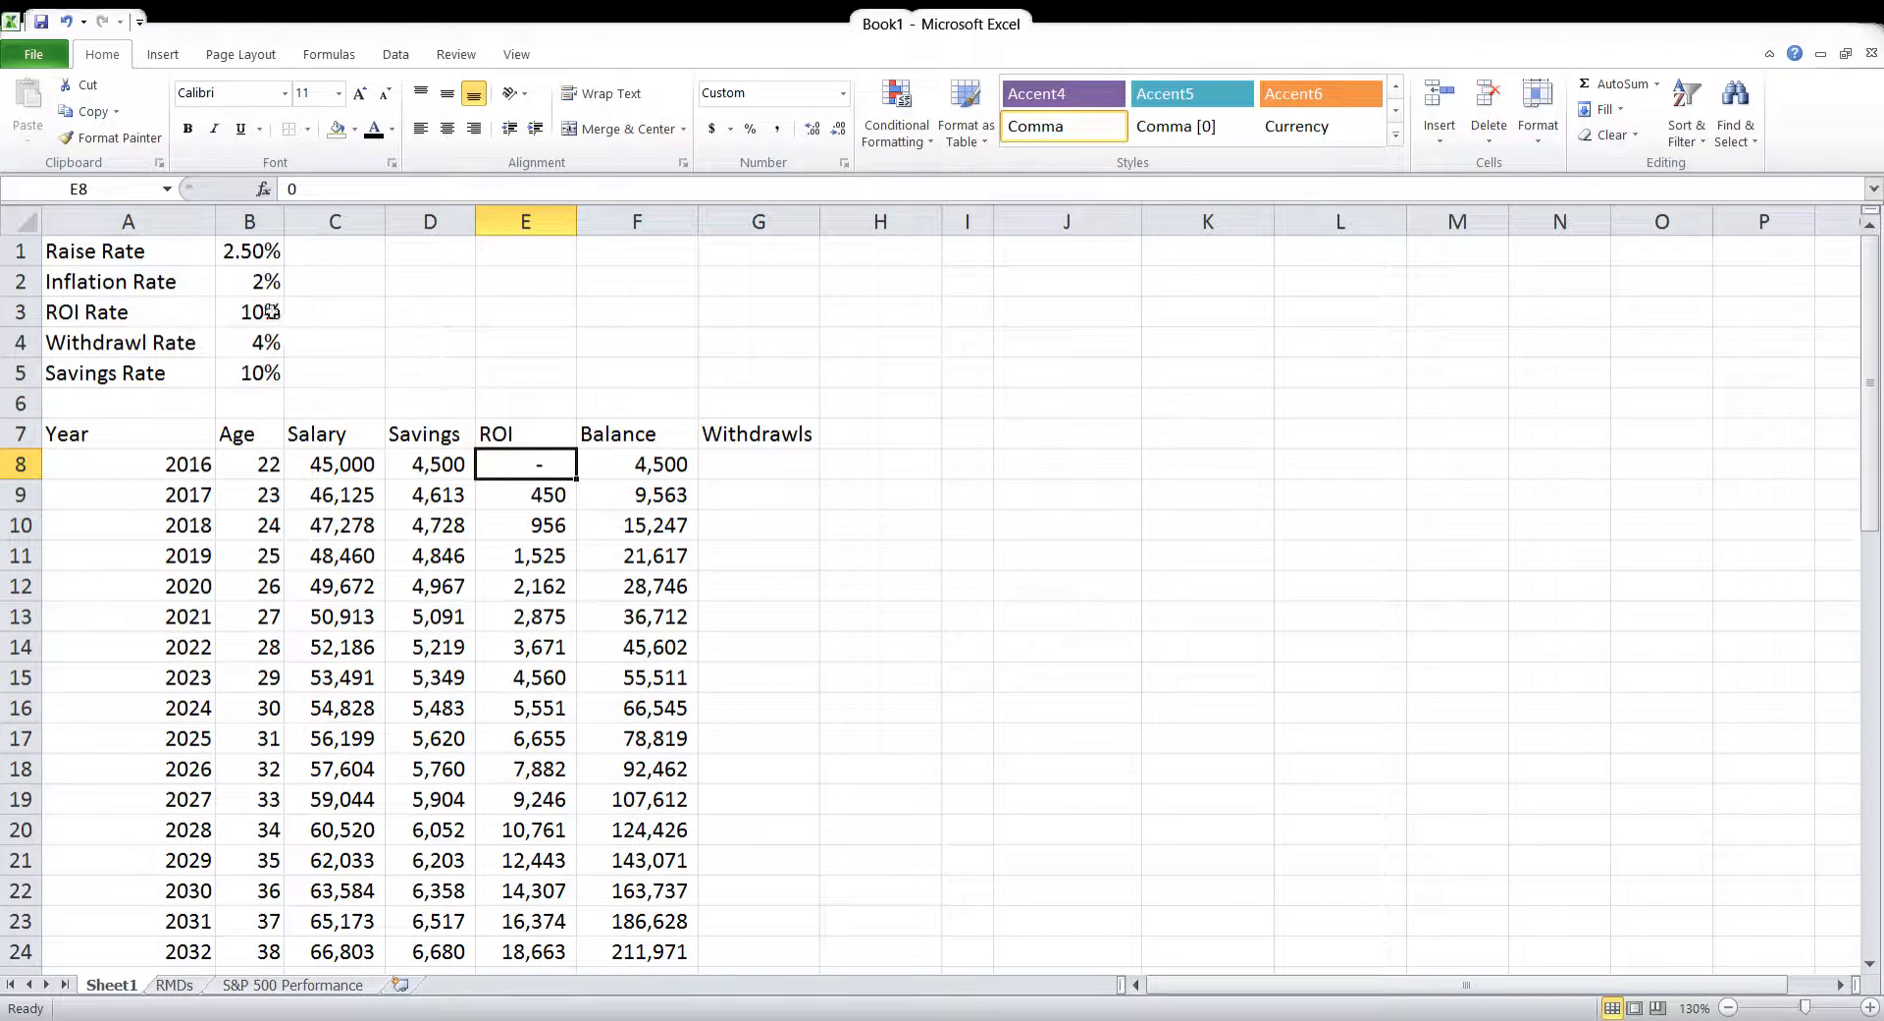
click(661, 477)
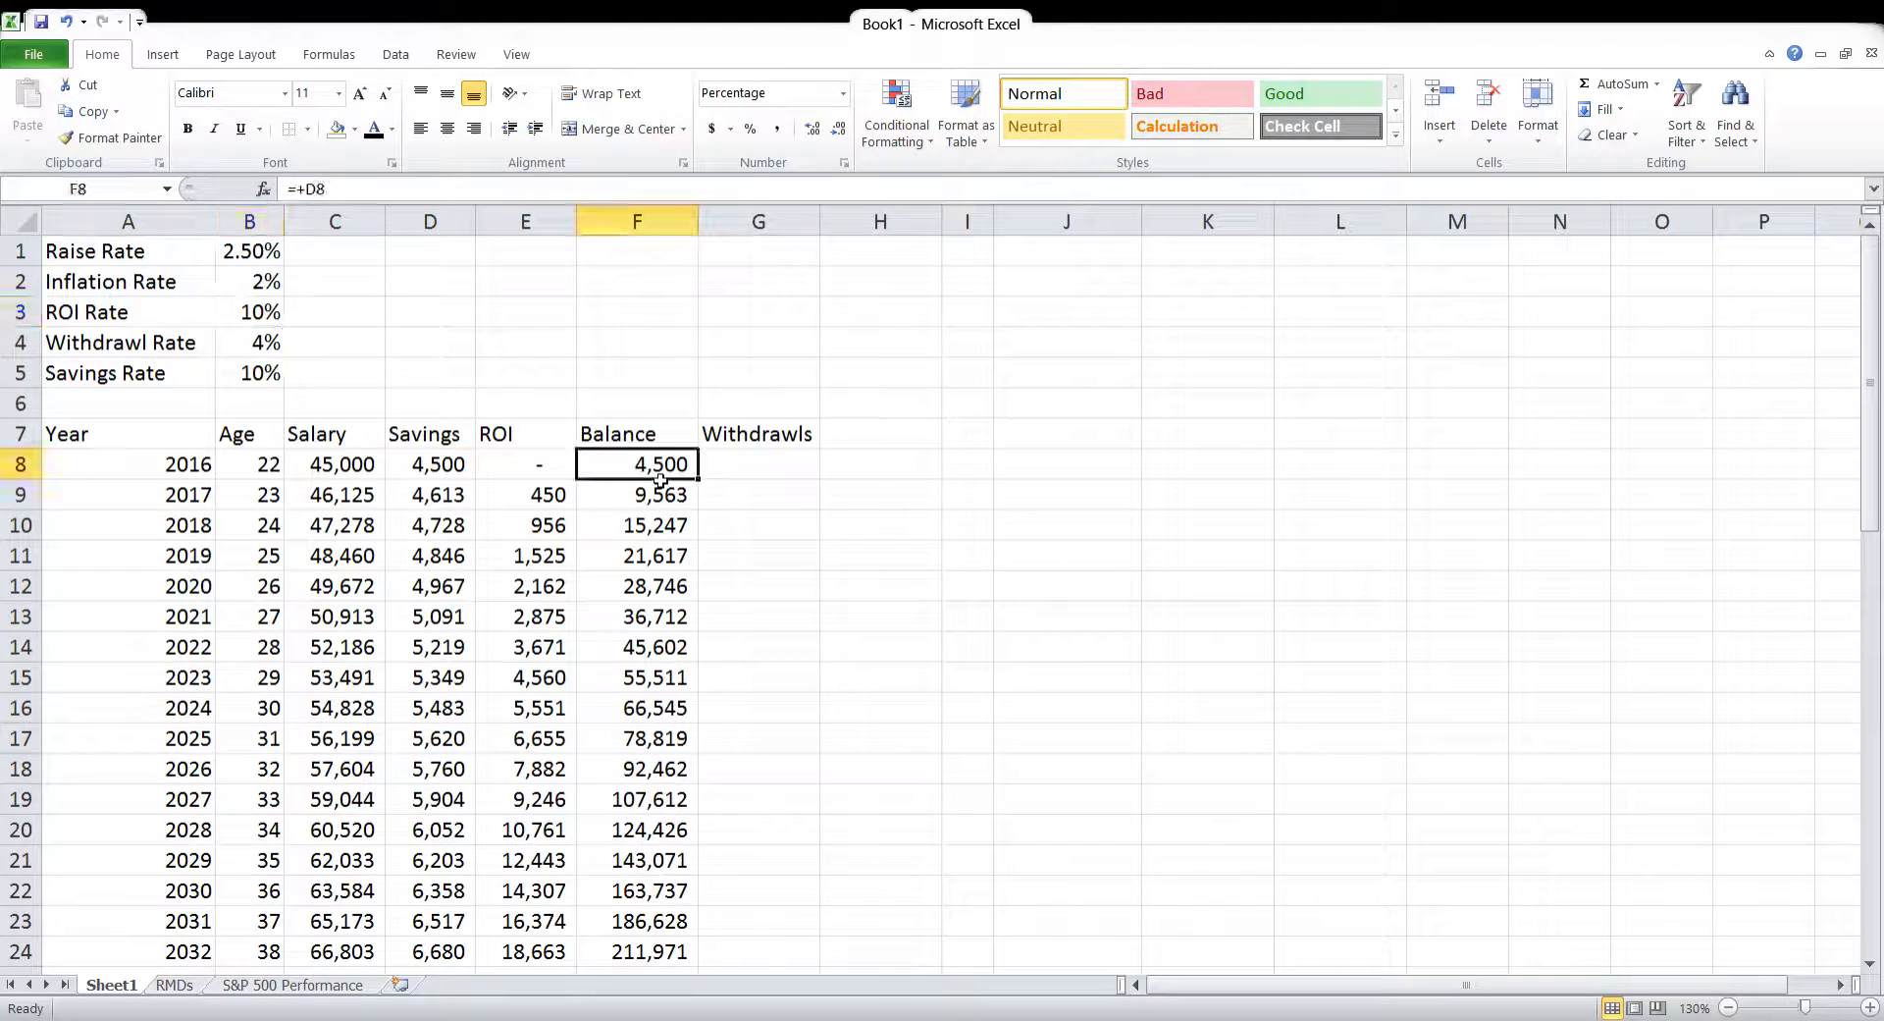
click(789, 463)
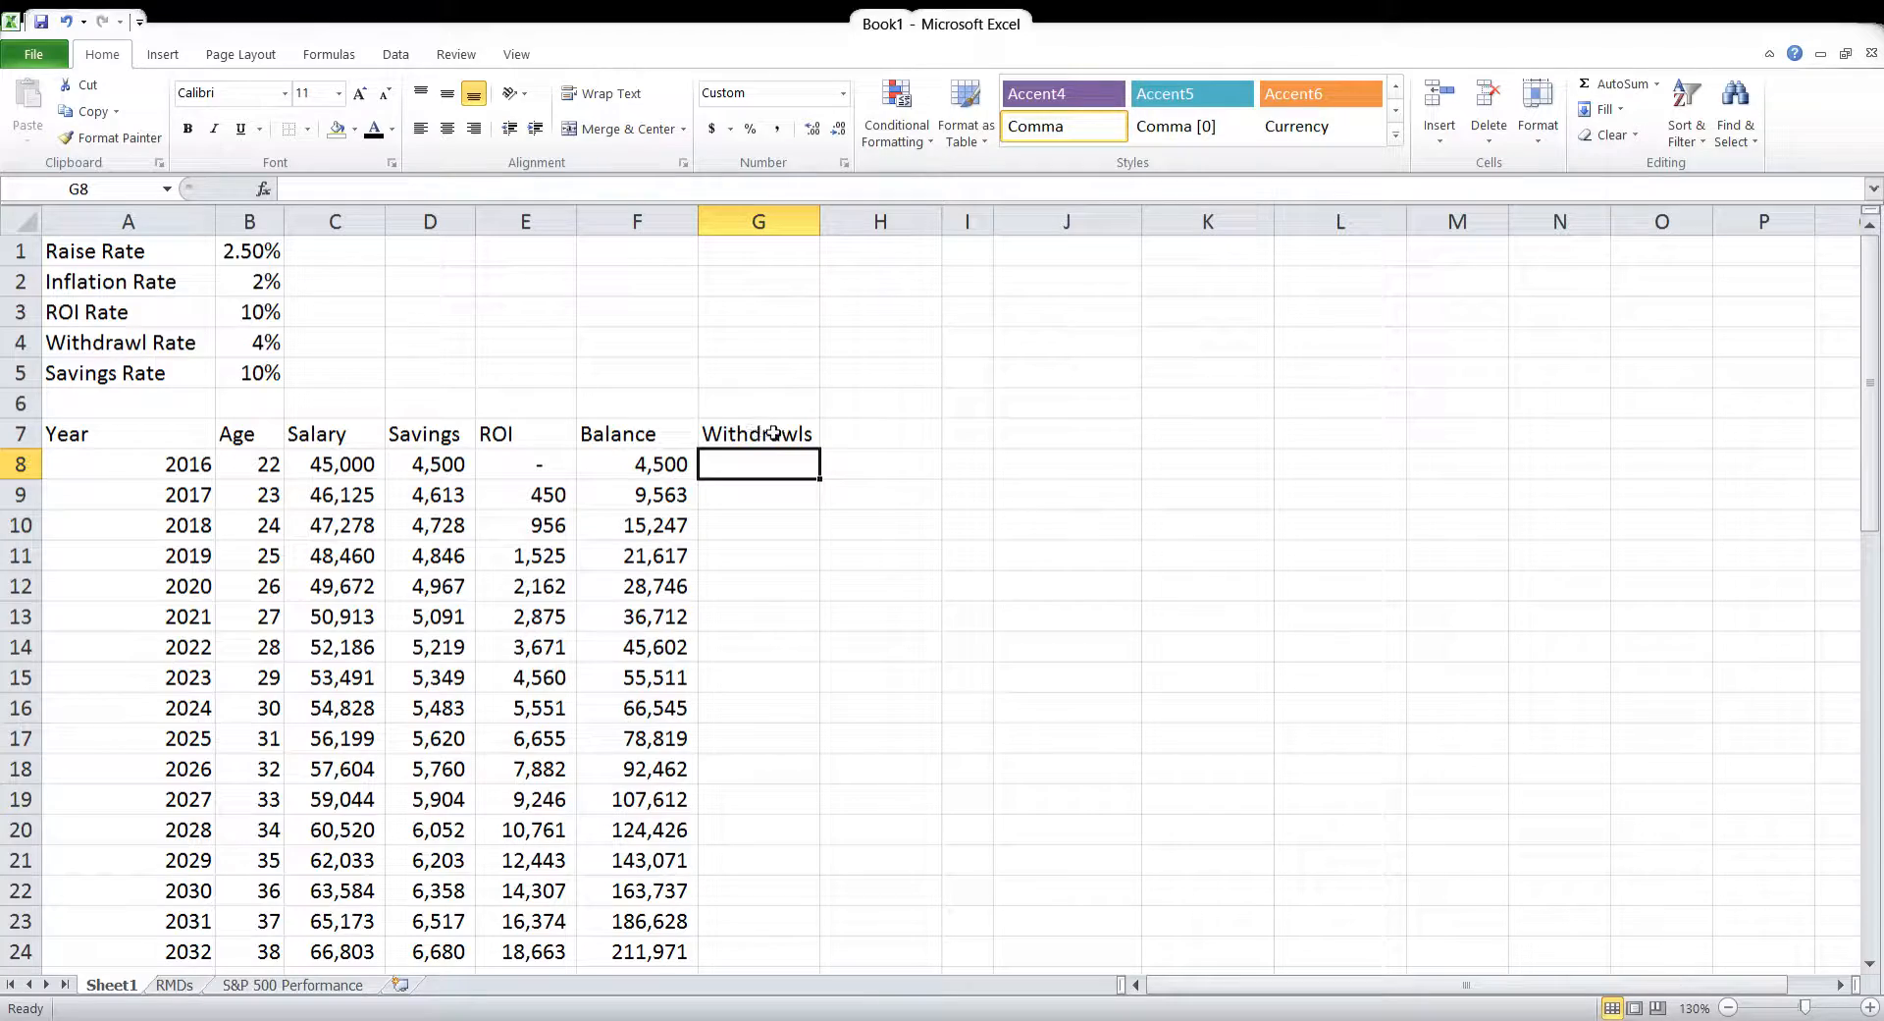
Enter the age-66 withdrawal in G52 as =F52*$B$4, multiplying the balance by the fixed withdrawal rate
scroll(781, 433, down, 13)
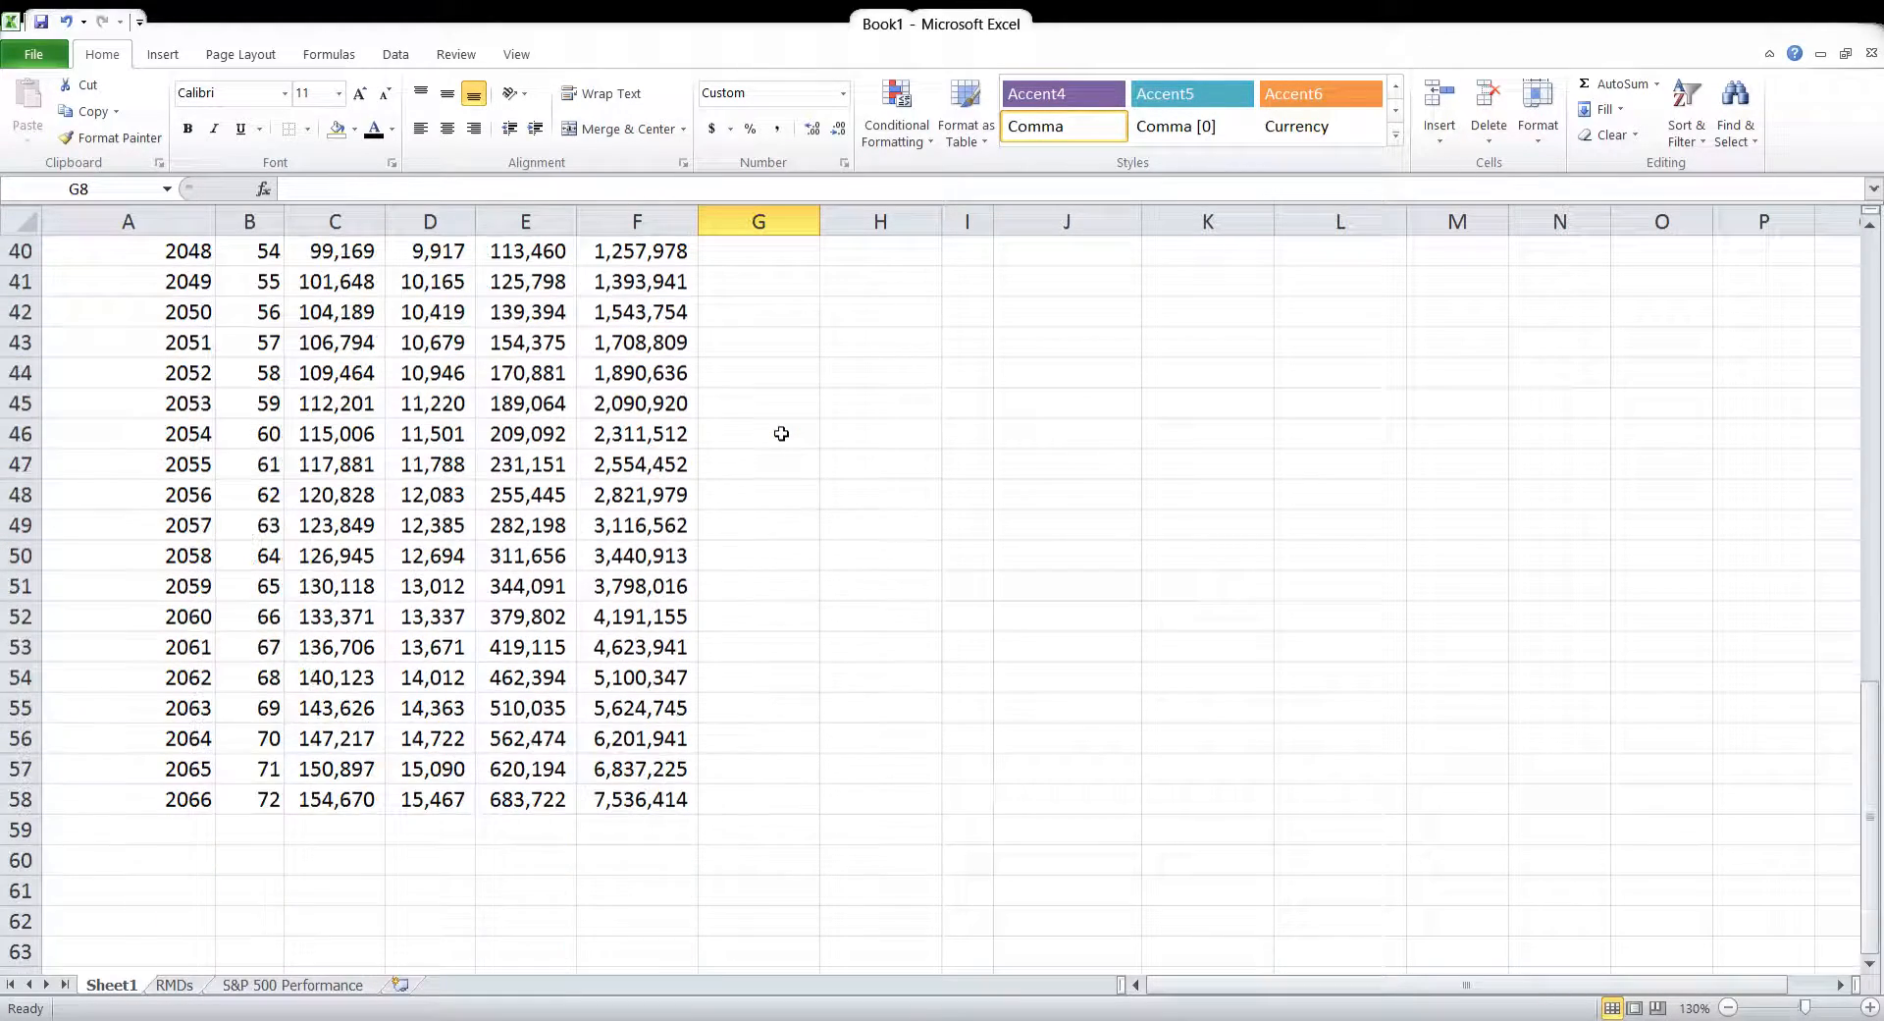
click(750, 655)
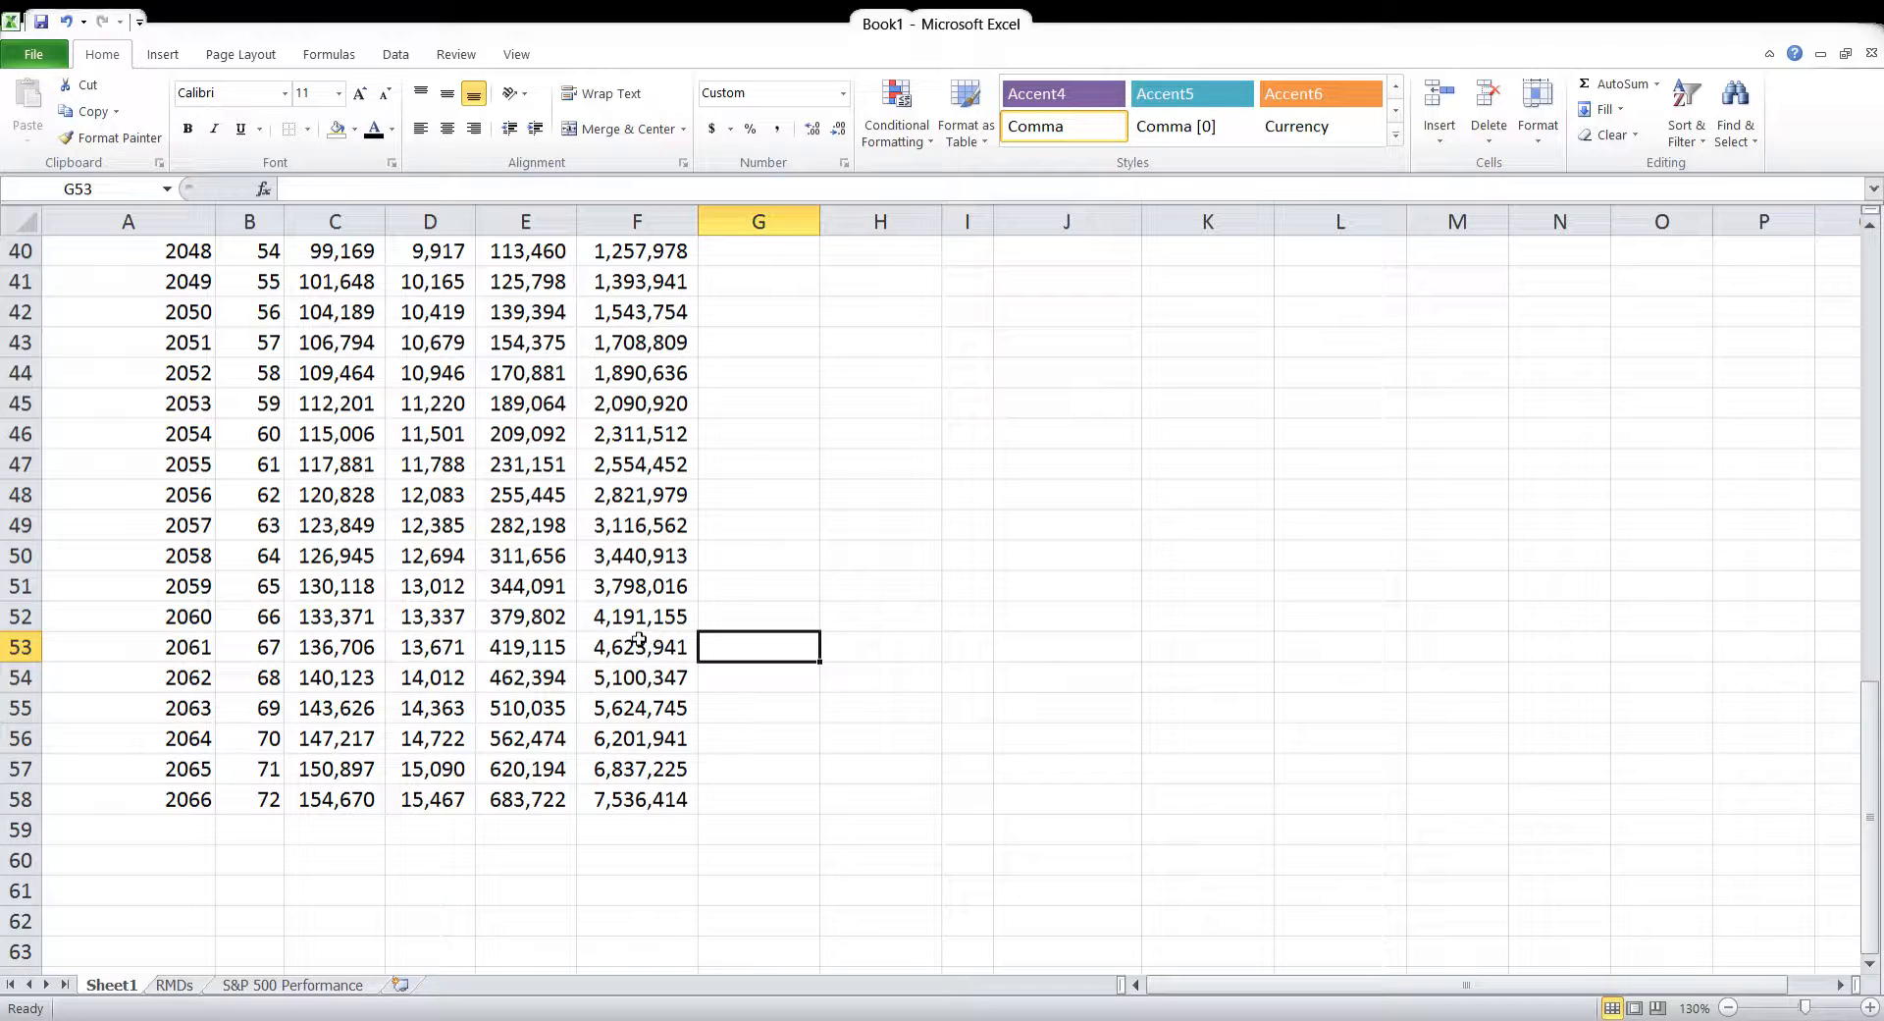
click(764, 621)
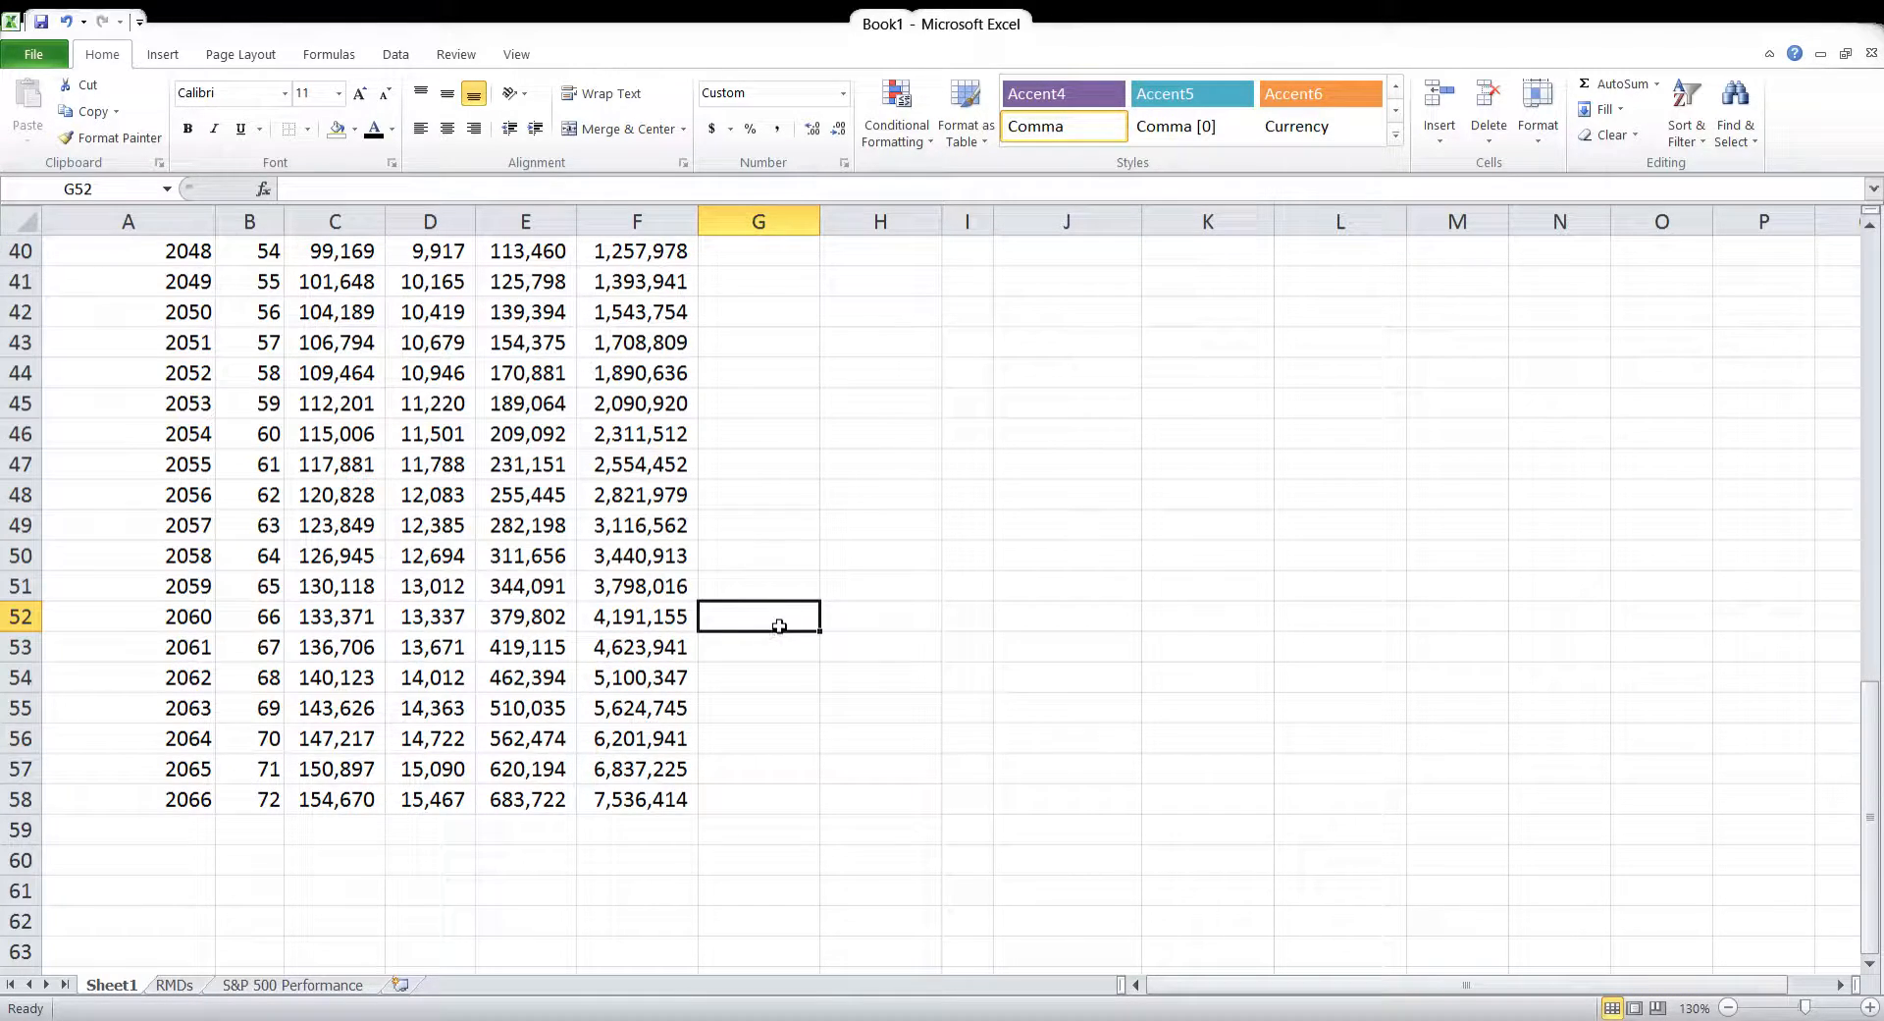
text(=)
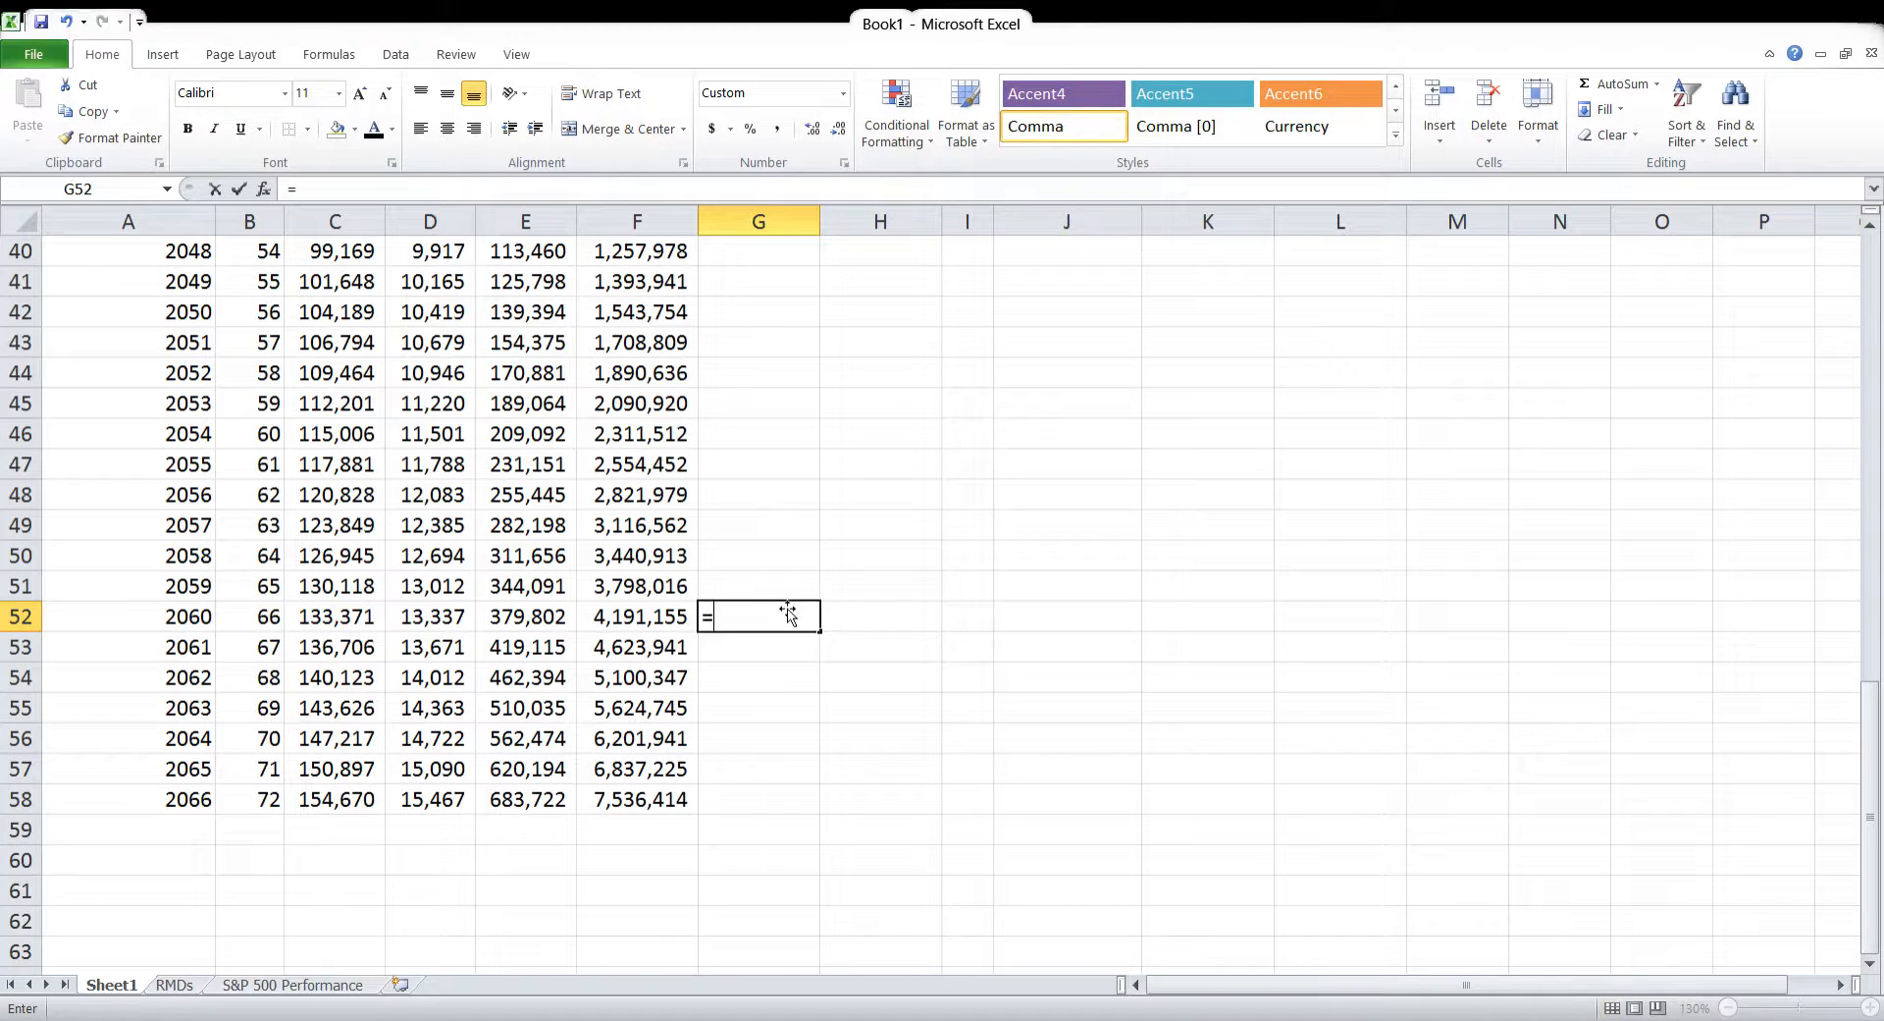
click(664, 622)
text(*)
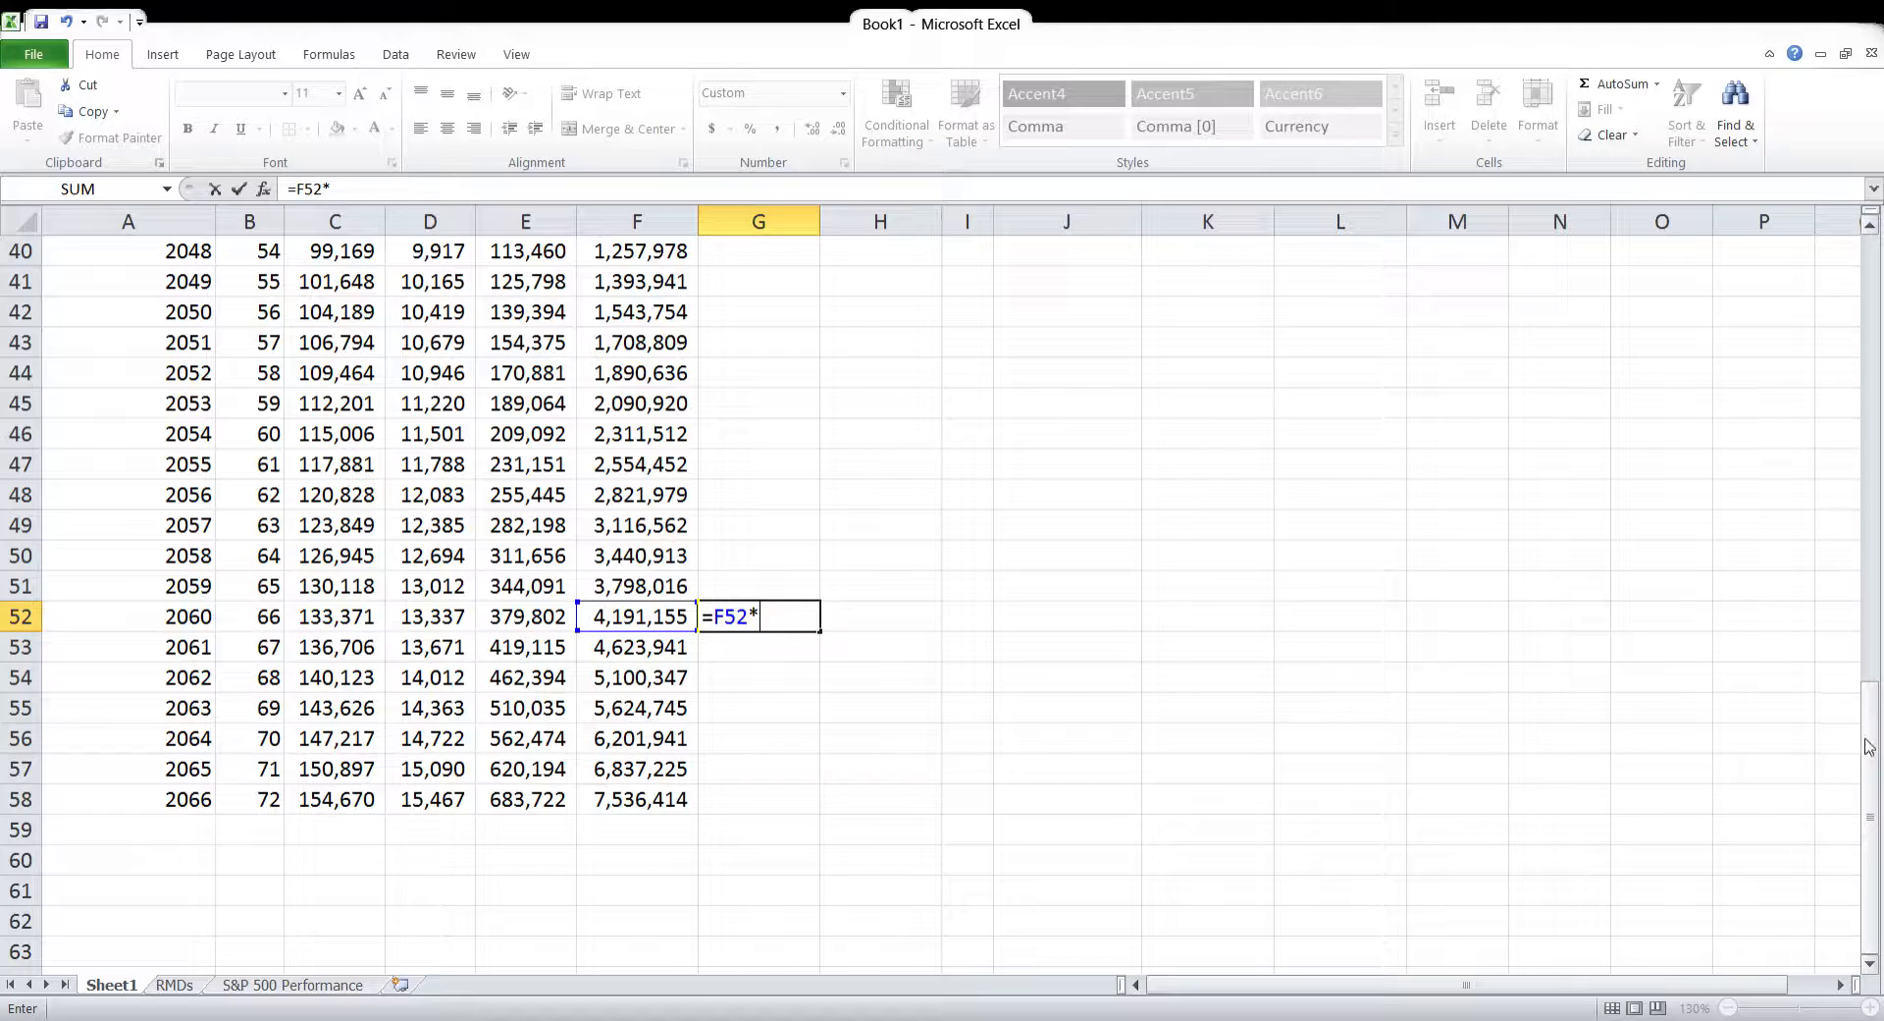
drag(1868, 745, 1869, 312)
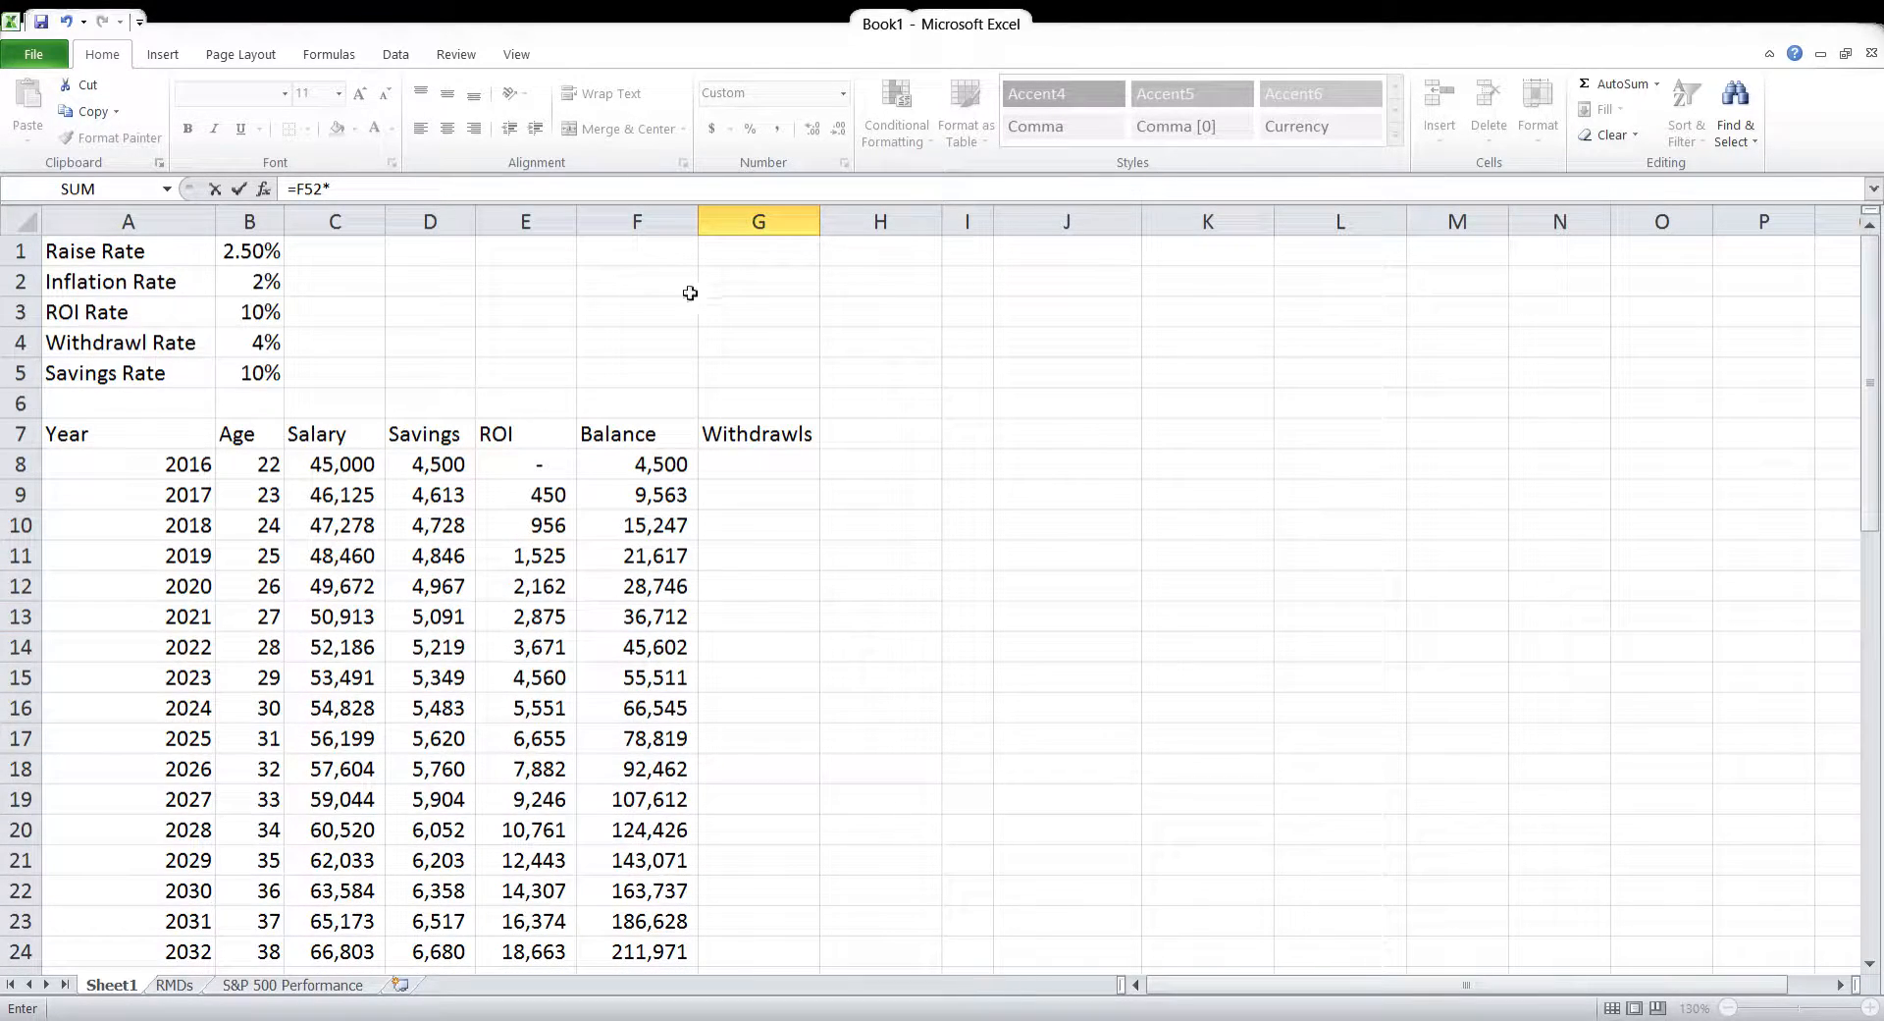
click(263, 344)
key(F4)
key(Return)
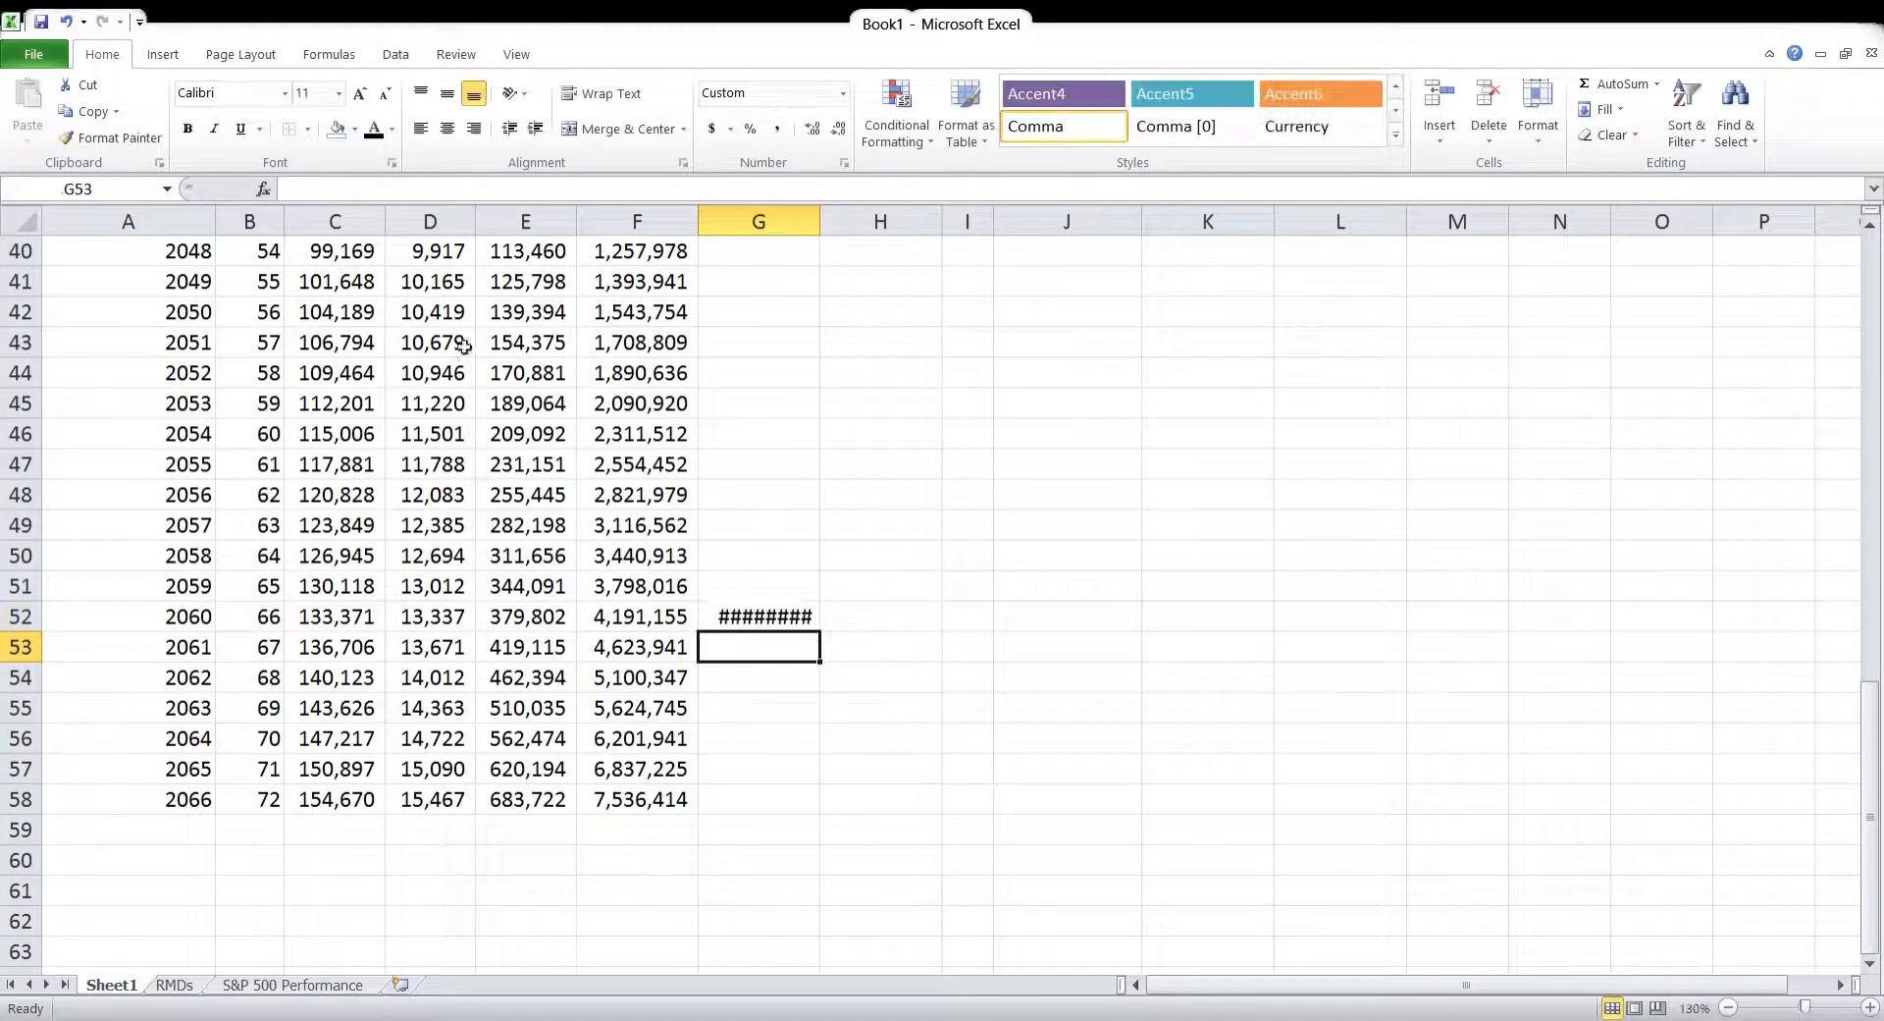
Autofit column G to its contents and fill the G52 withdrawal formula down through G58
double_click(820, 229)
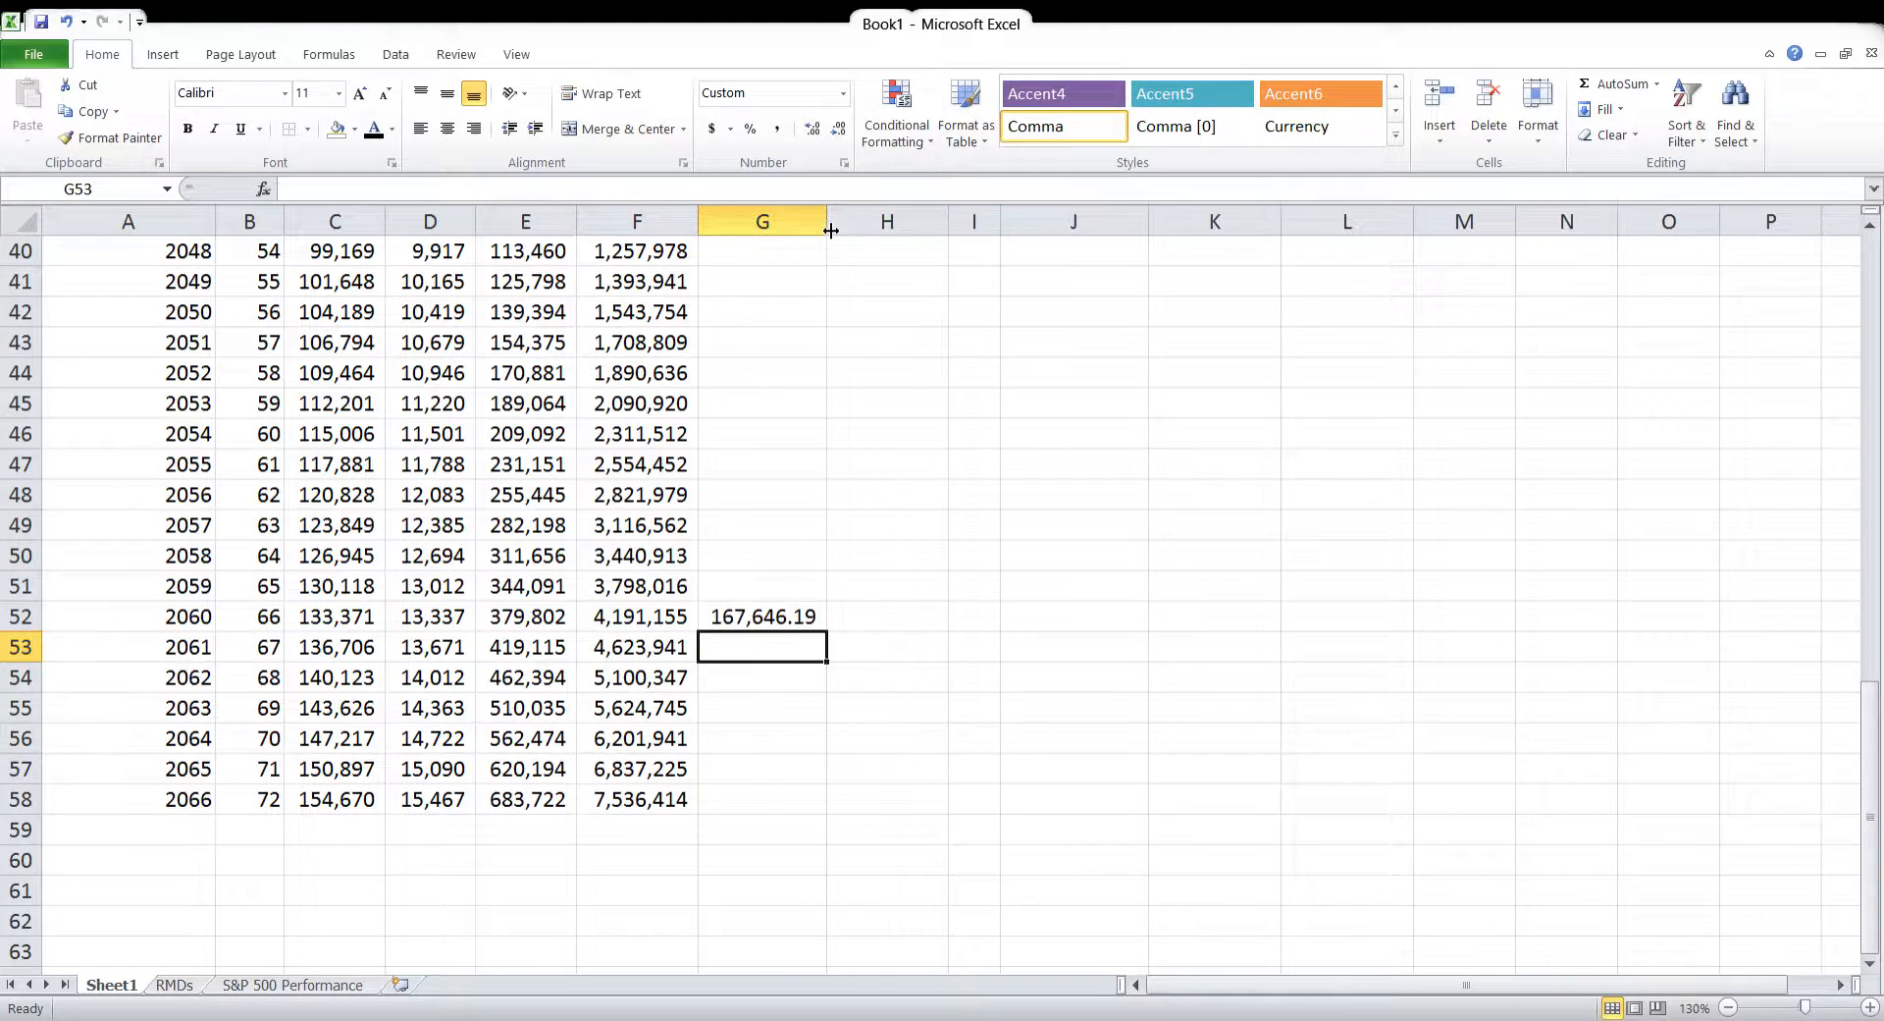
click(798, 624)
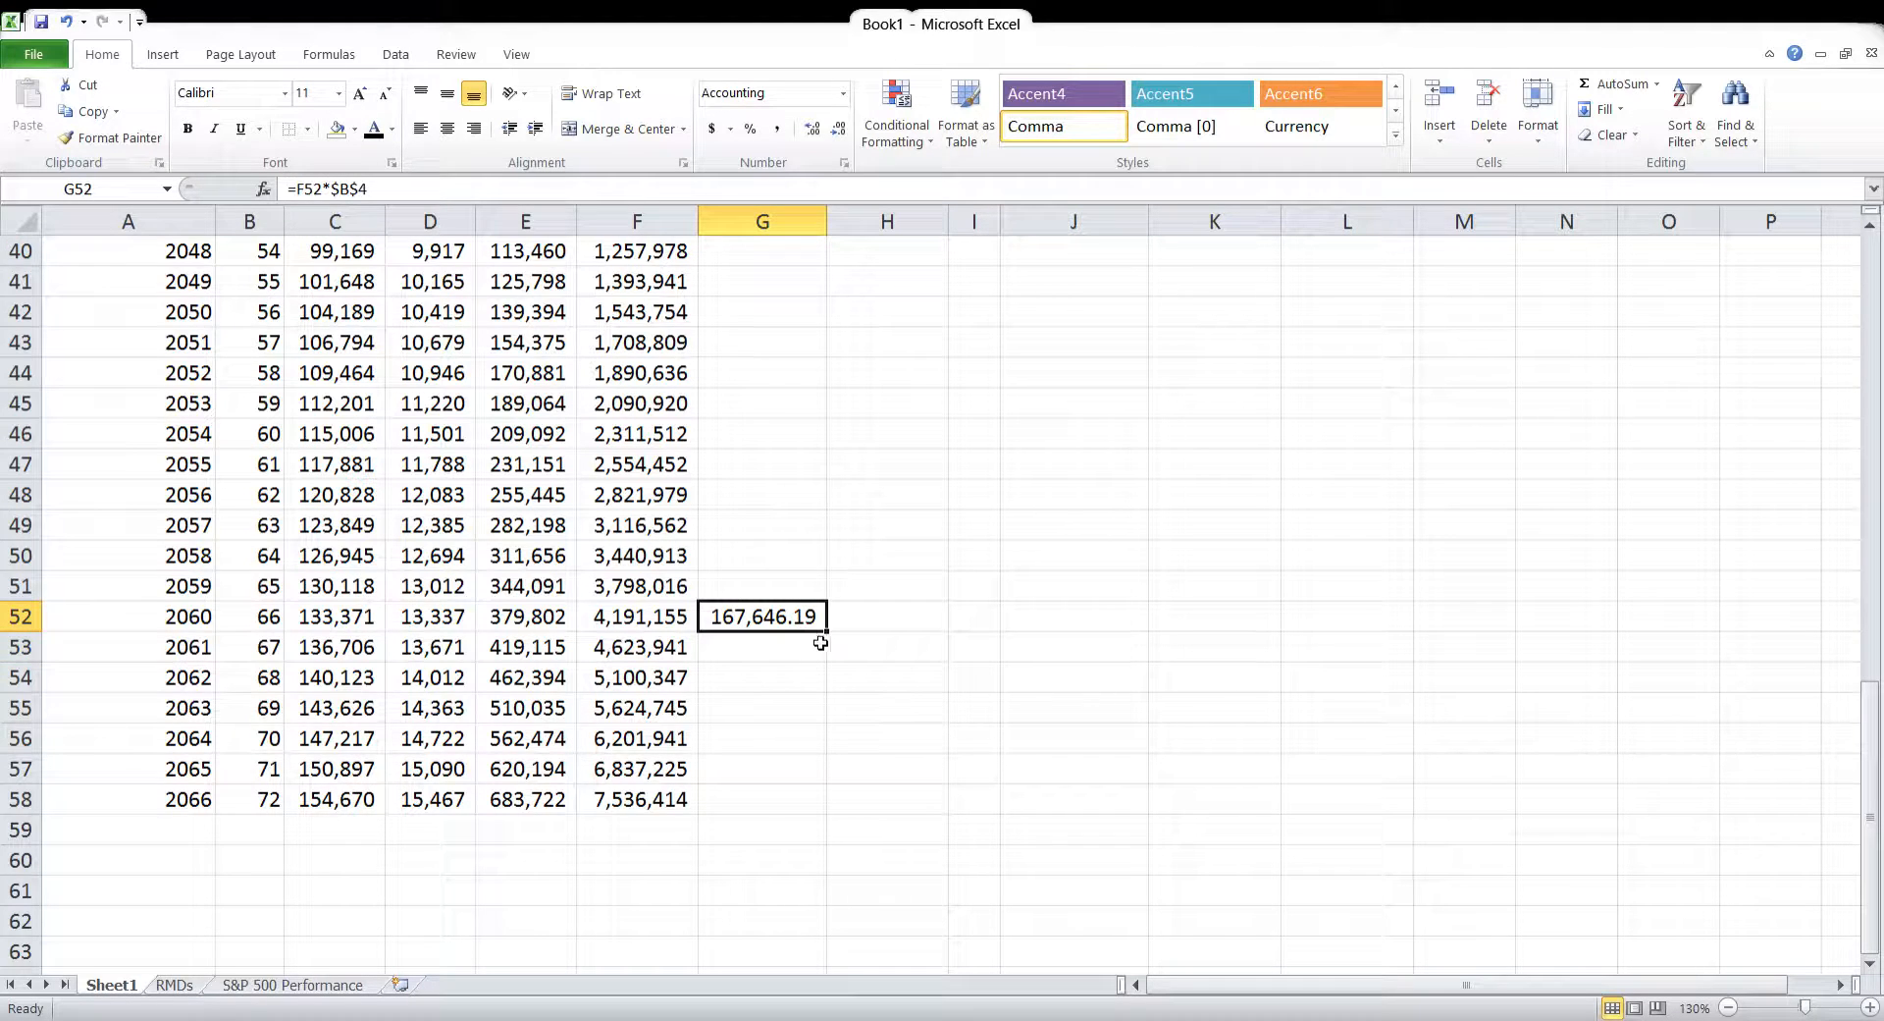
drag(833, 639, 841, 811)
click(1045, 827)
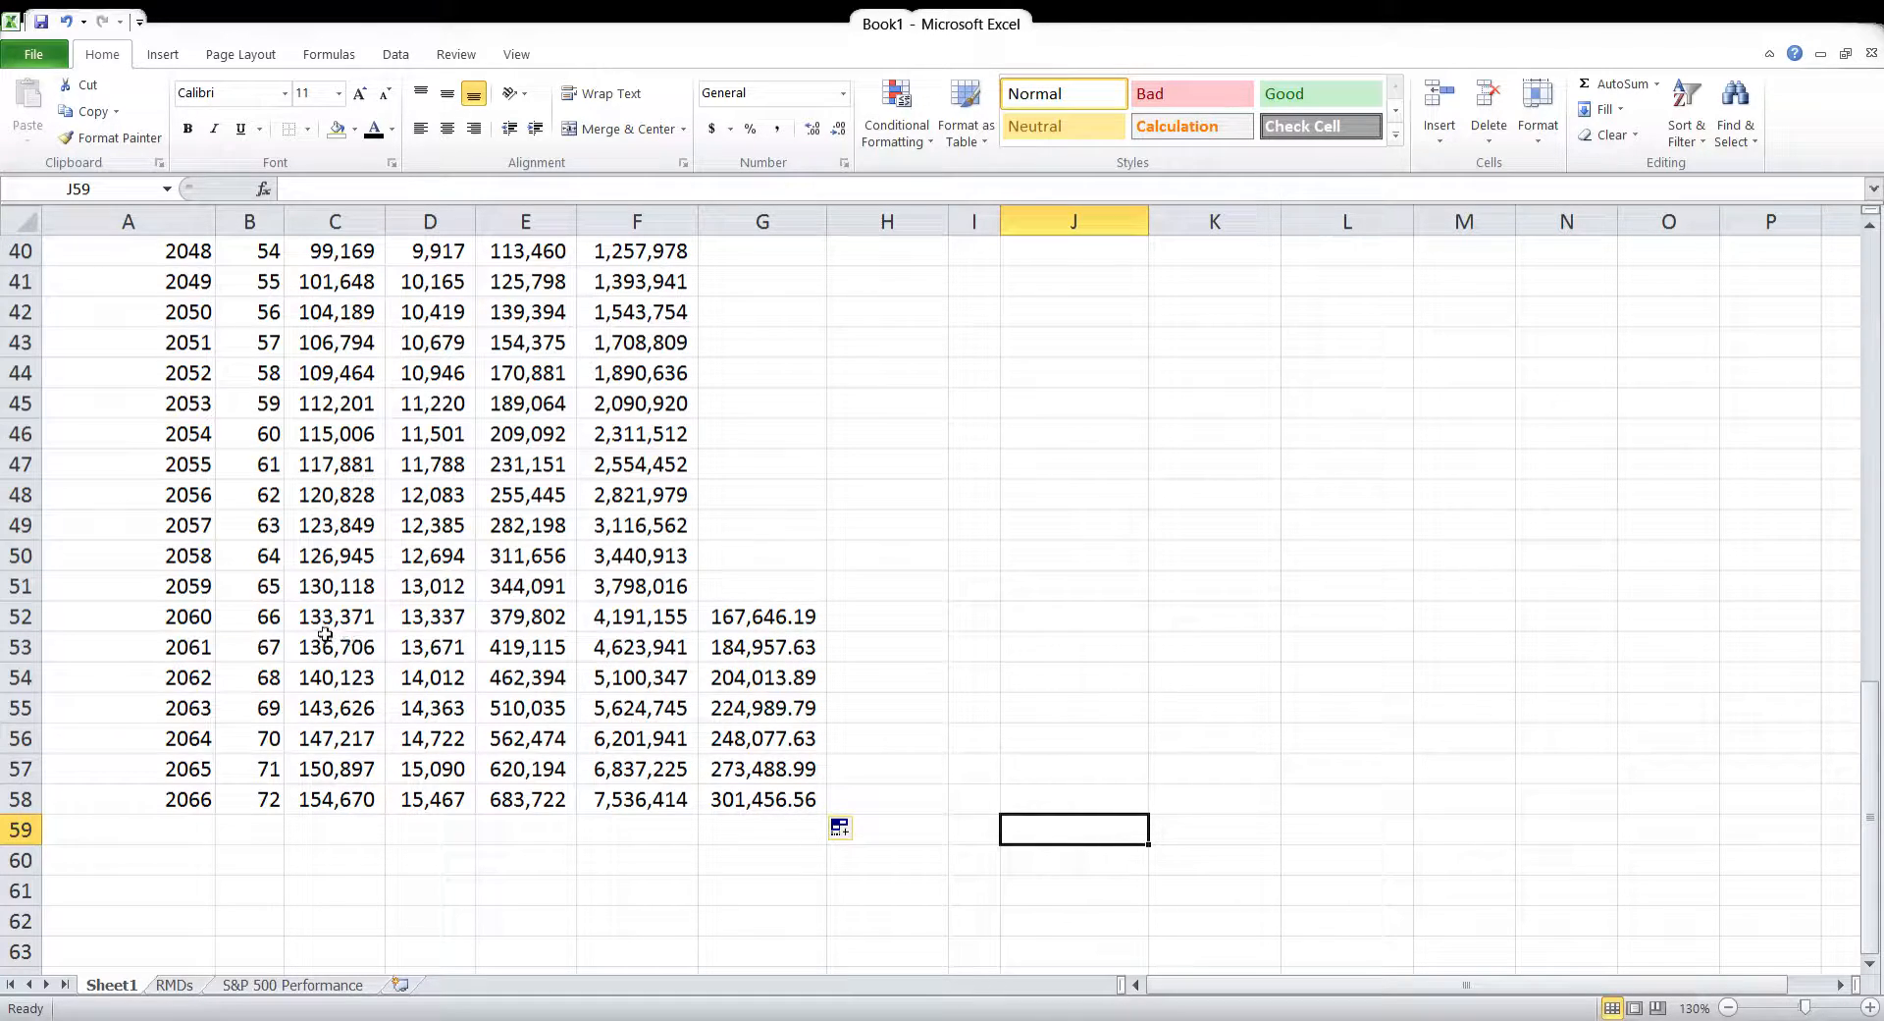
Clear the salary values for ages 67 to 72 in C53:C58
click(777, 634)
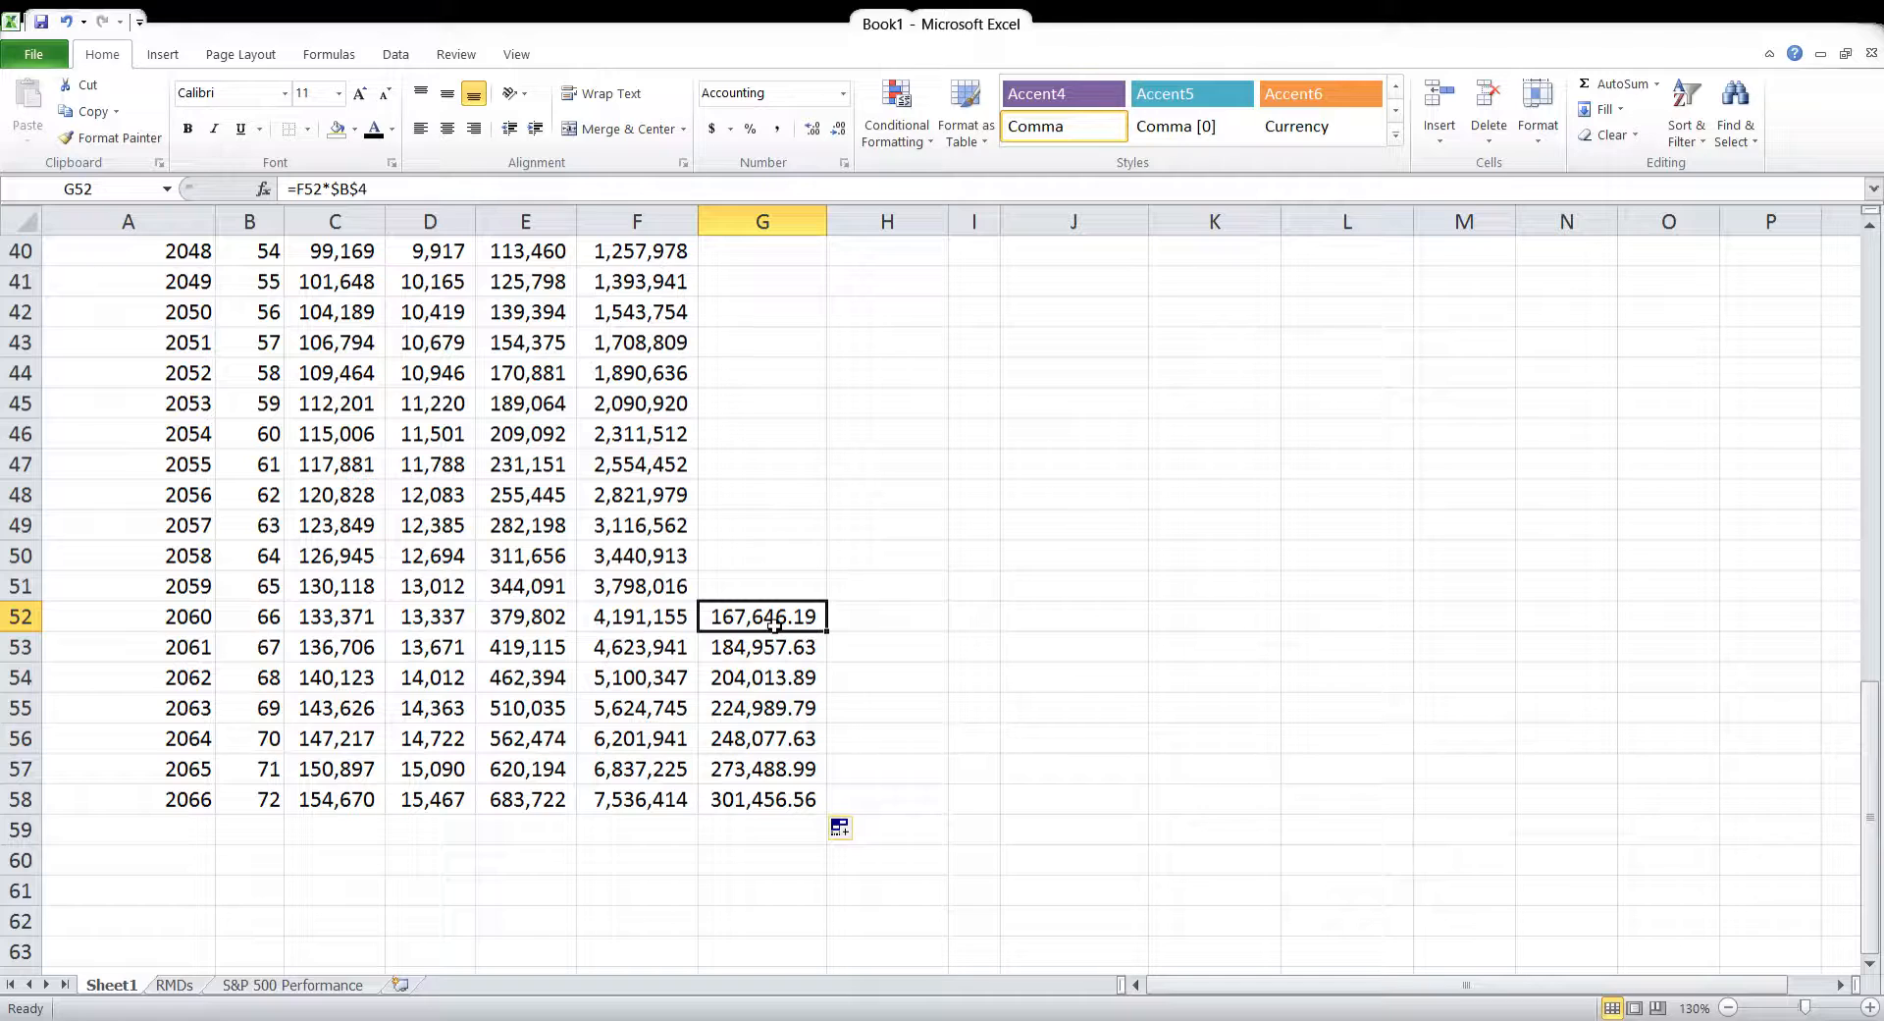
click(355, 618)
click(797, 615)
drag(349, 657, 348, 797)
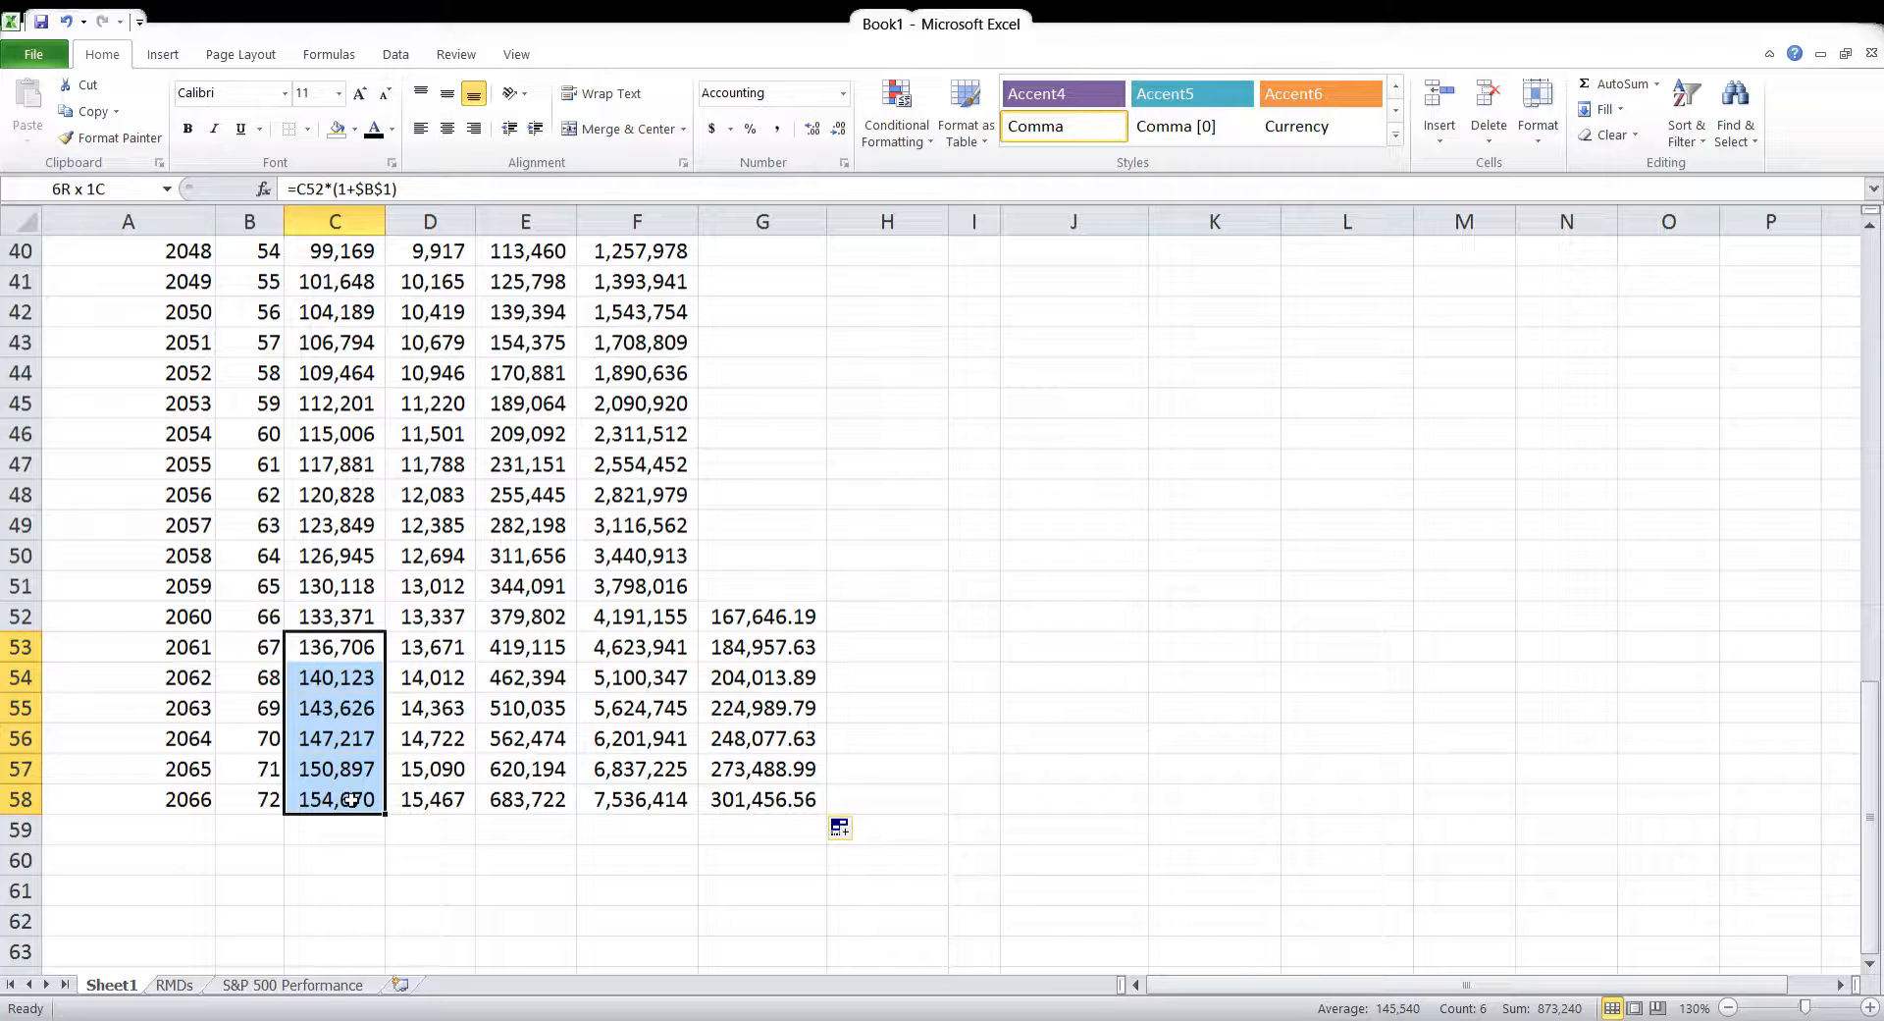
drag(350, 799, 351, 798)
key(Delete)
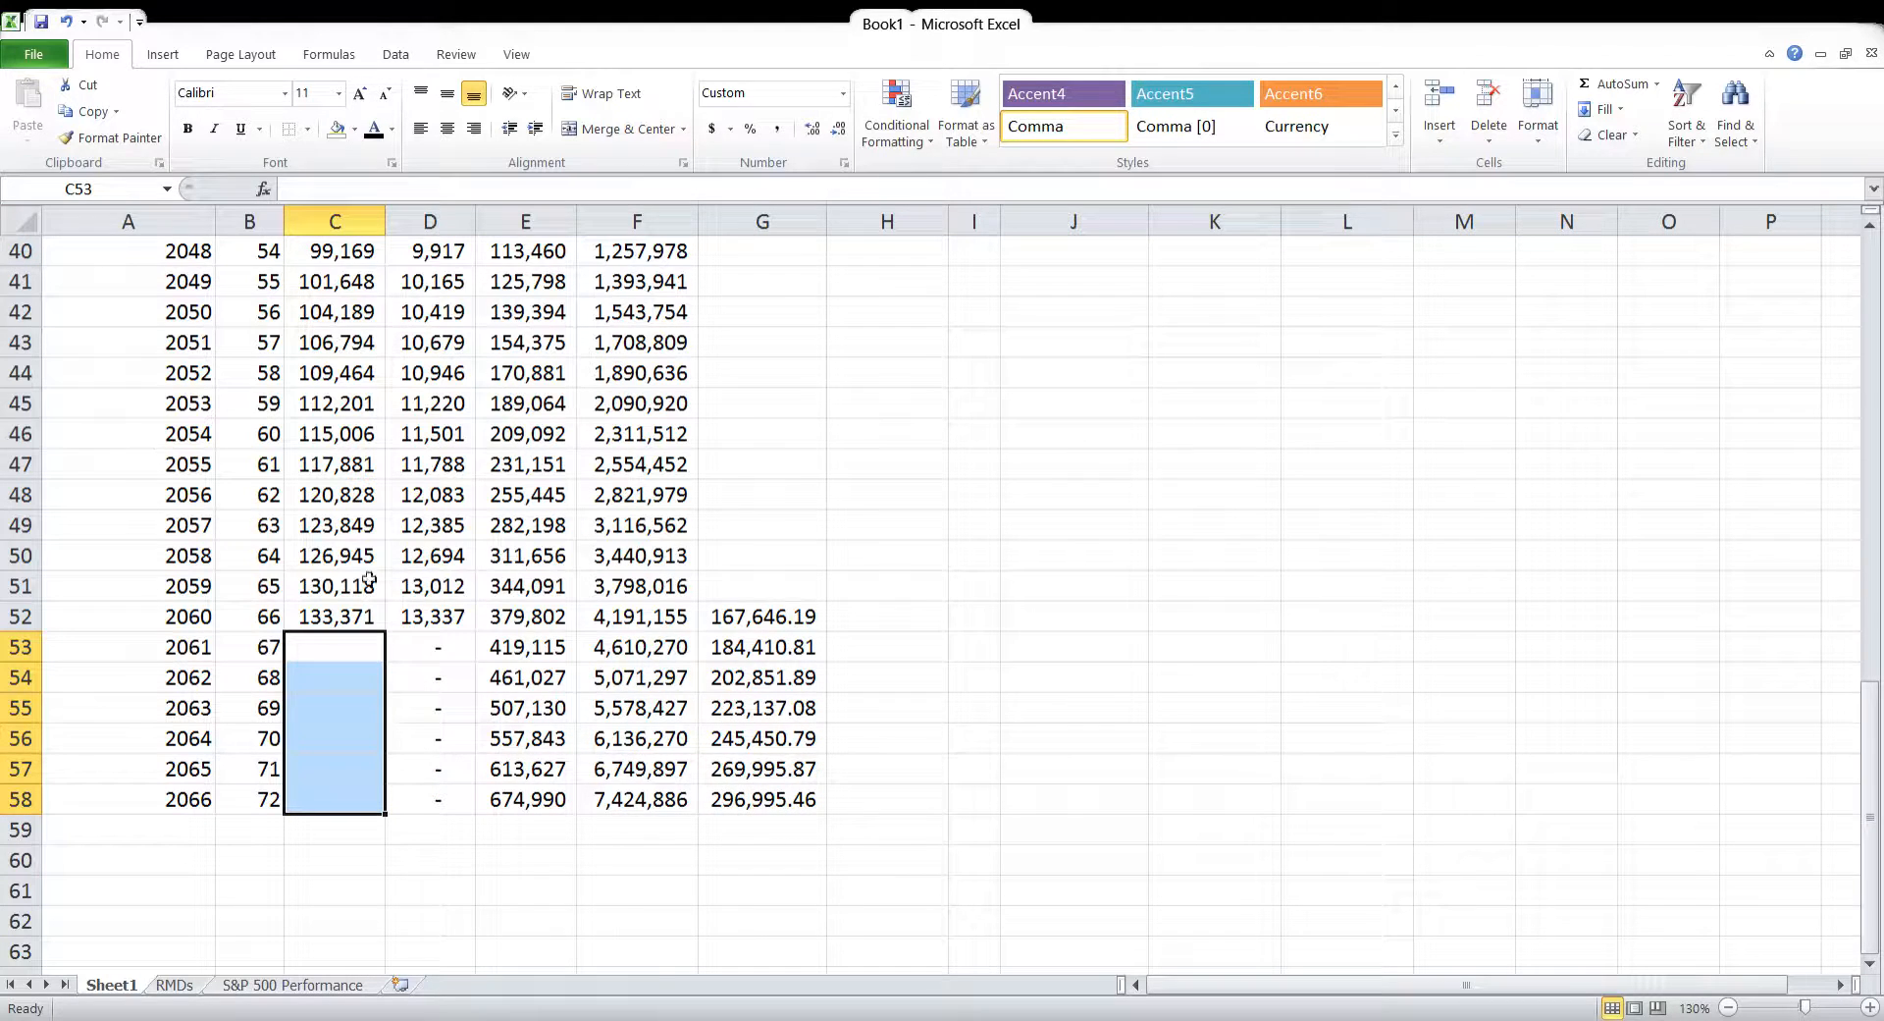
Change the balance formula in F53 to =F52+E53+D53-G52 so it subtracts the previous year's withdrawal
click(670, 651)
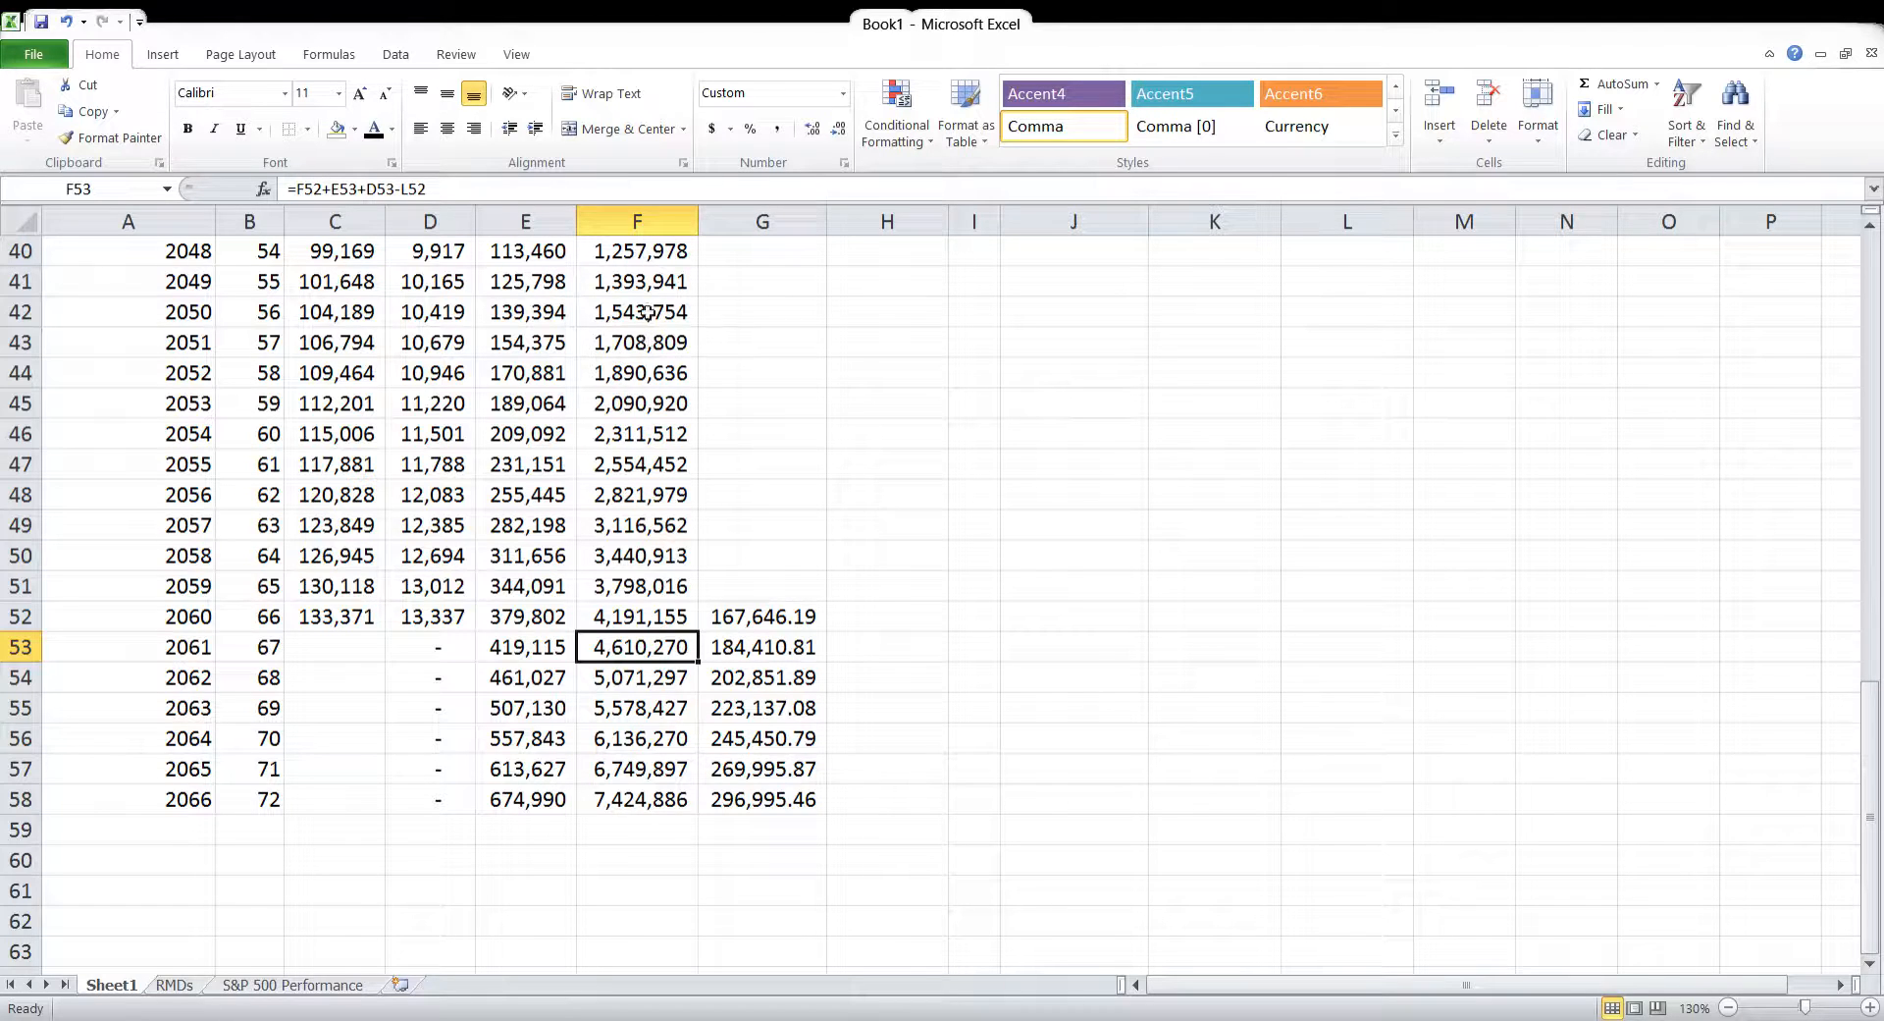
double_click(412, 190)
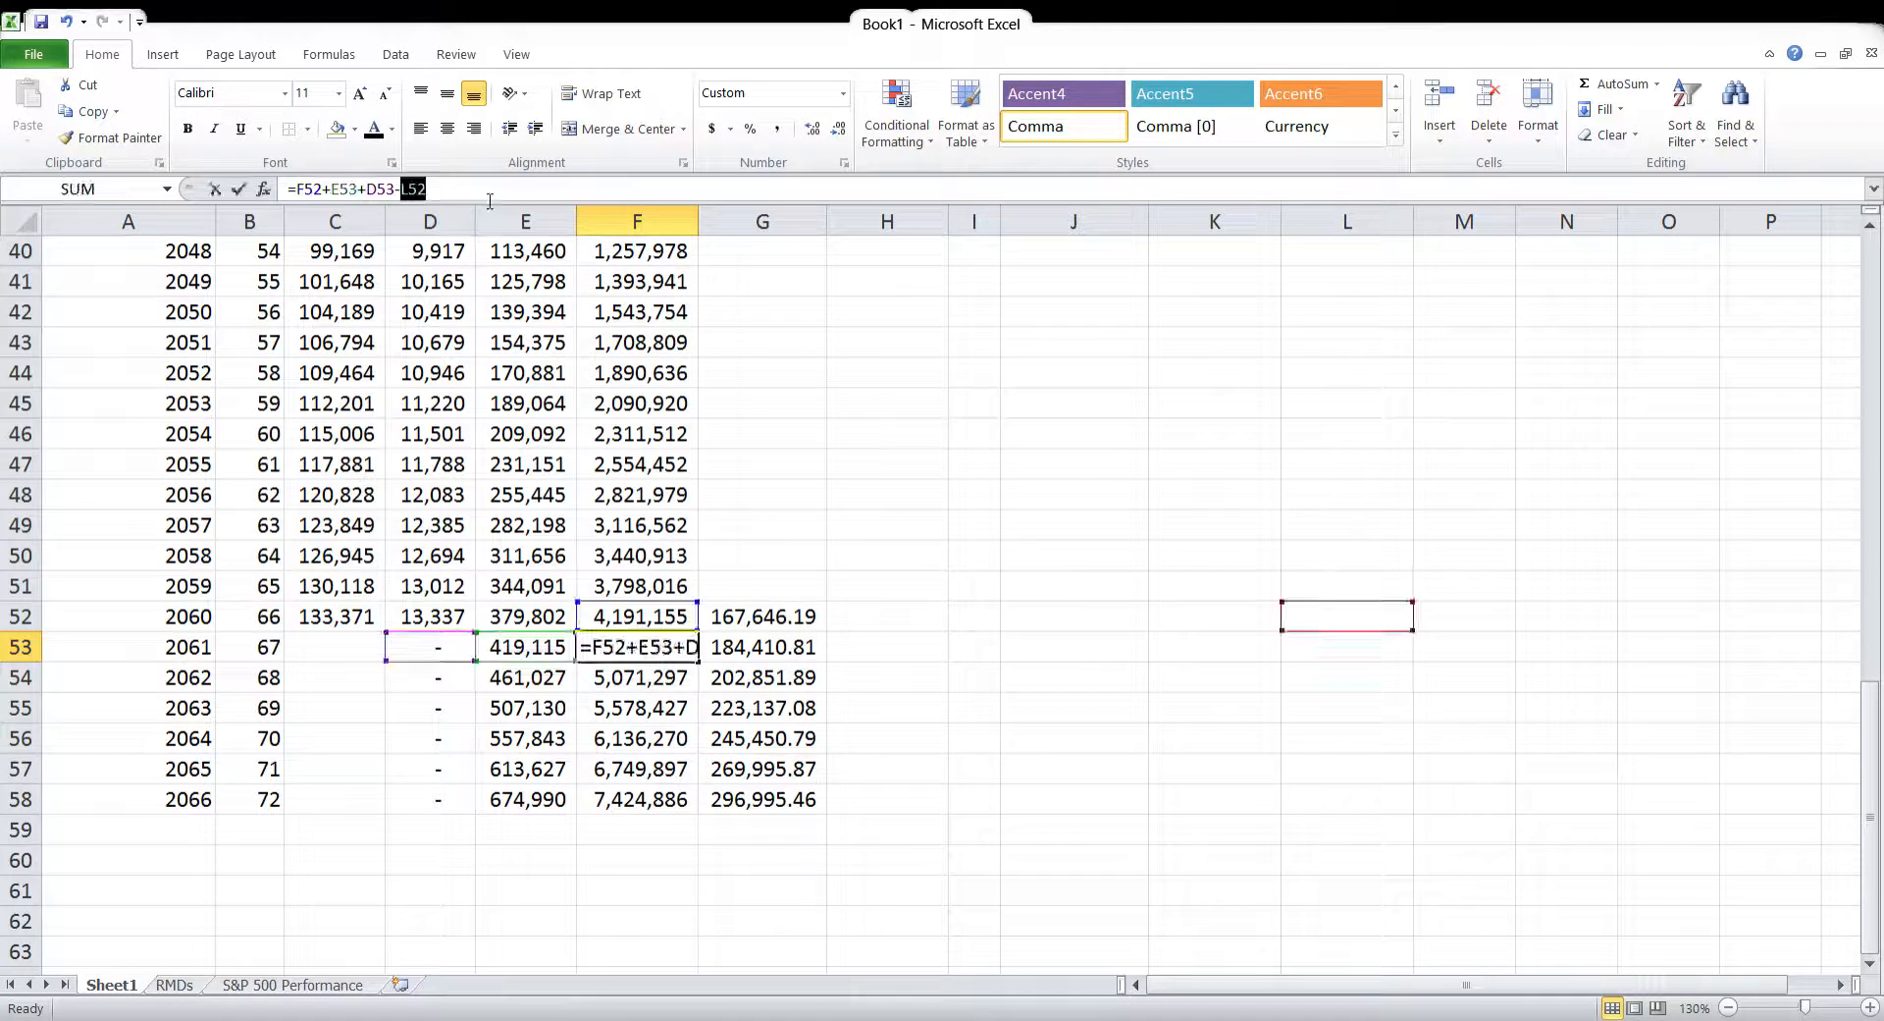
key(BackSpace)
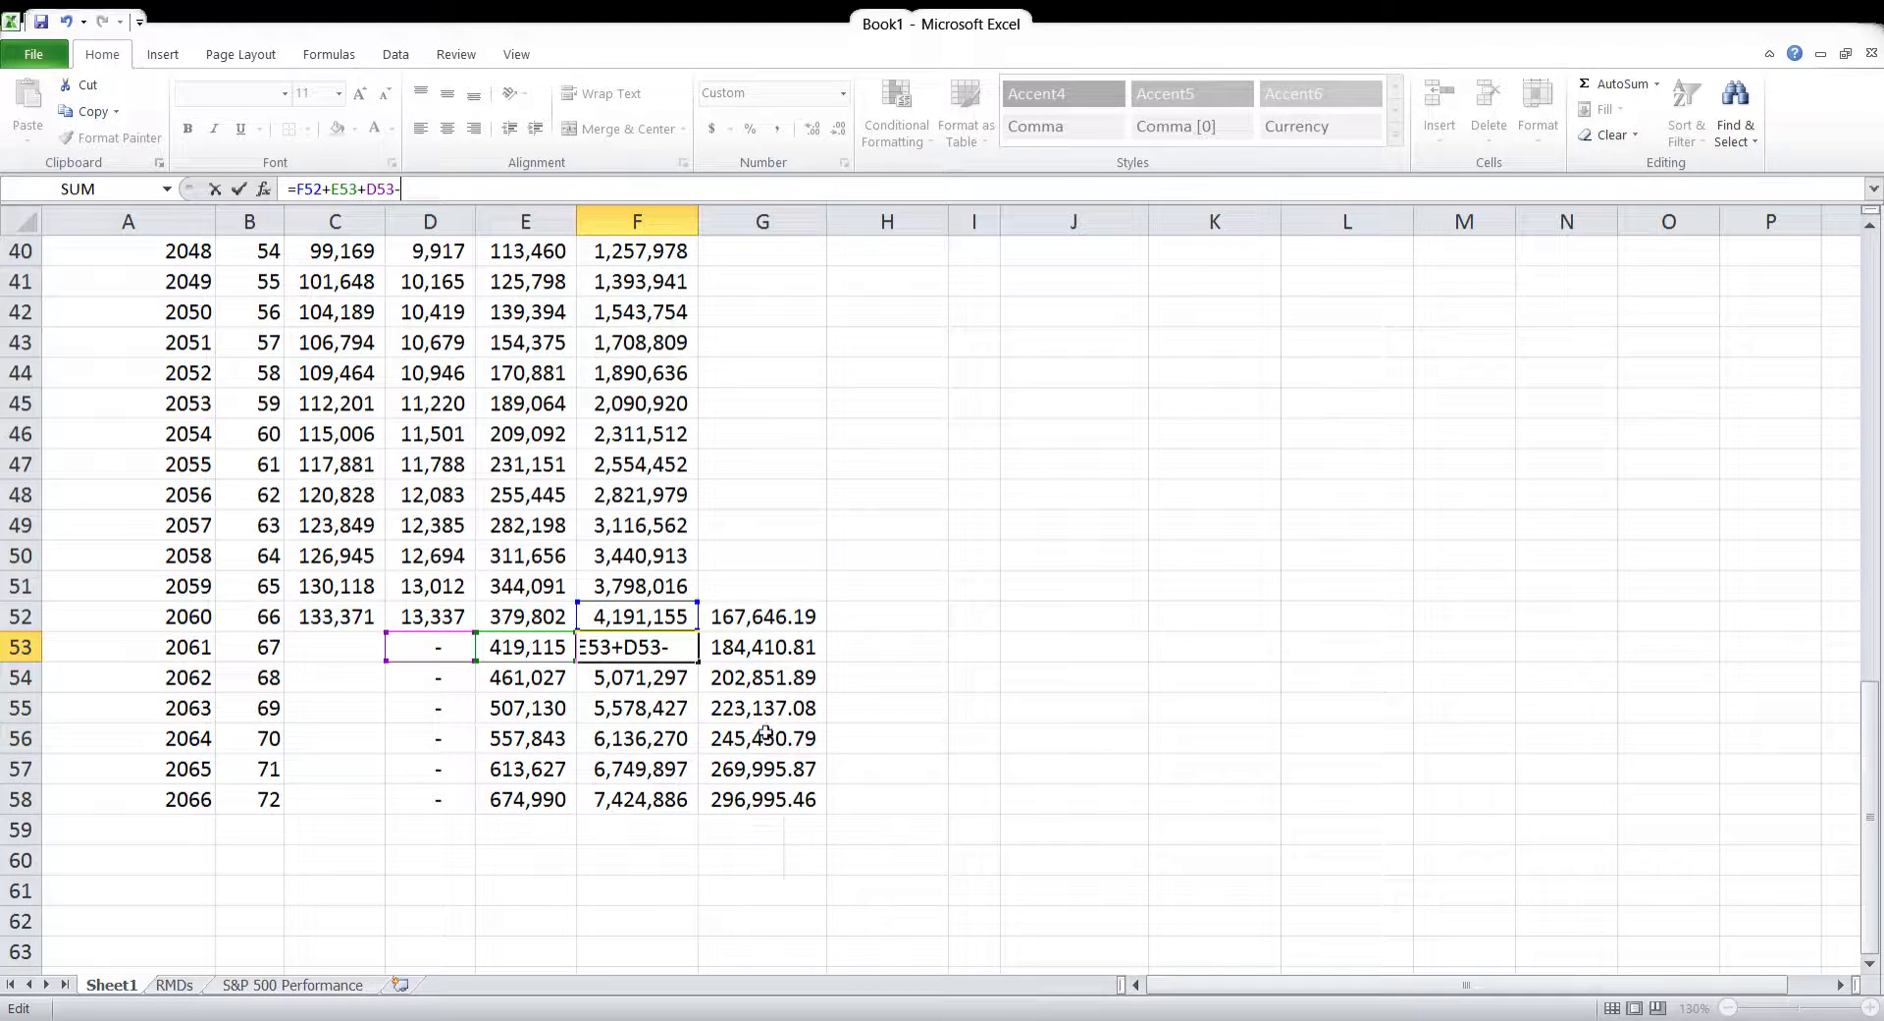
click(762, 626)
key(Return)
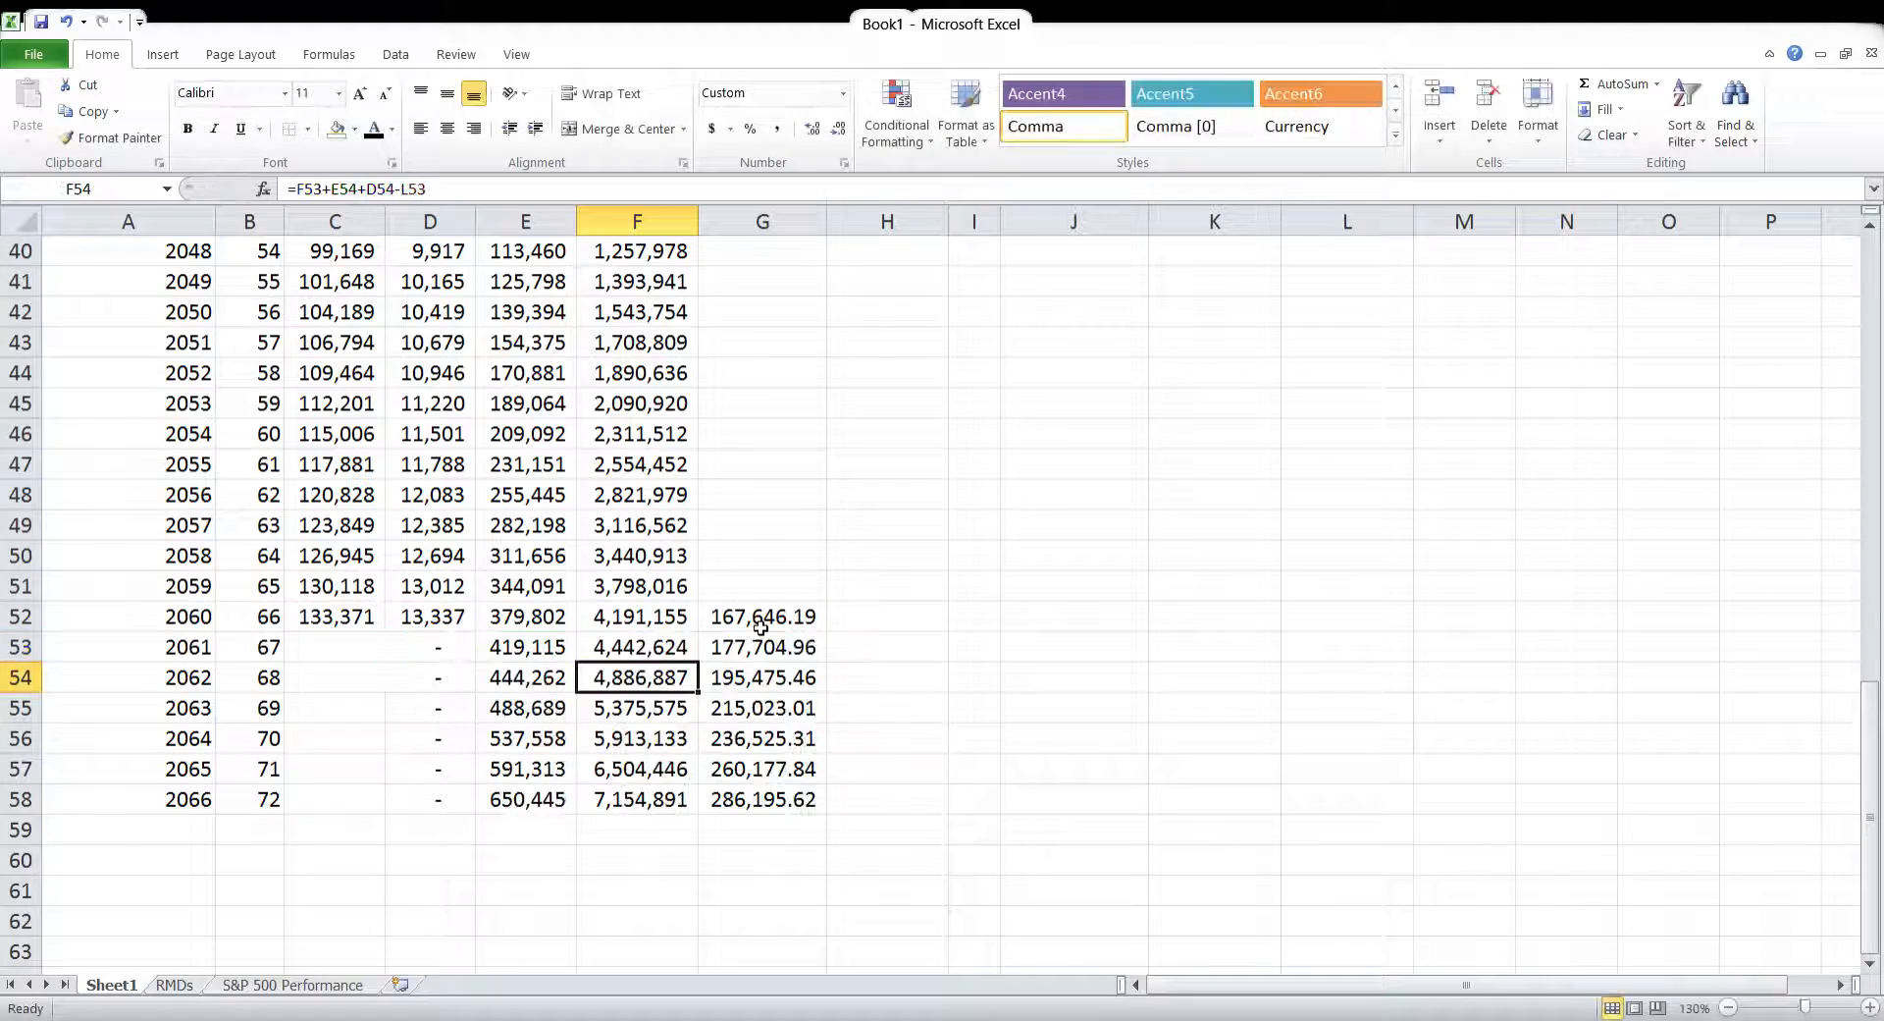
Fill the corrected F53 balance formula down through F58
click(651, 649)
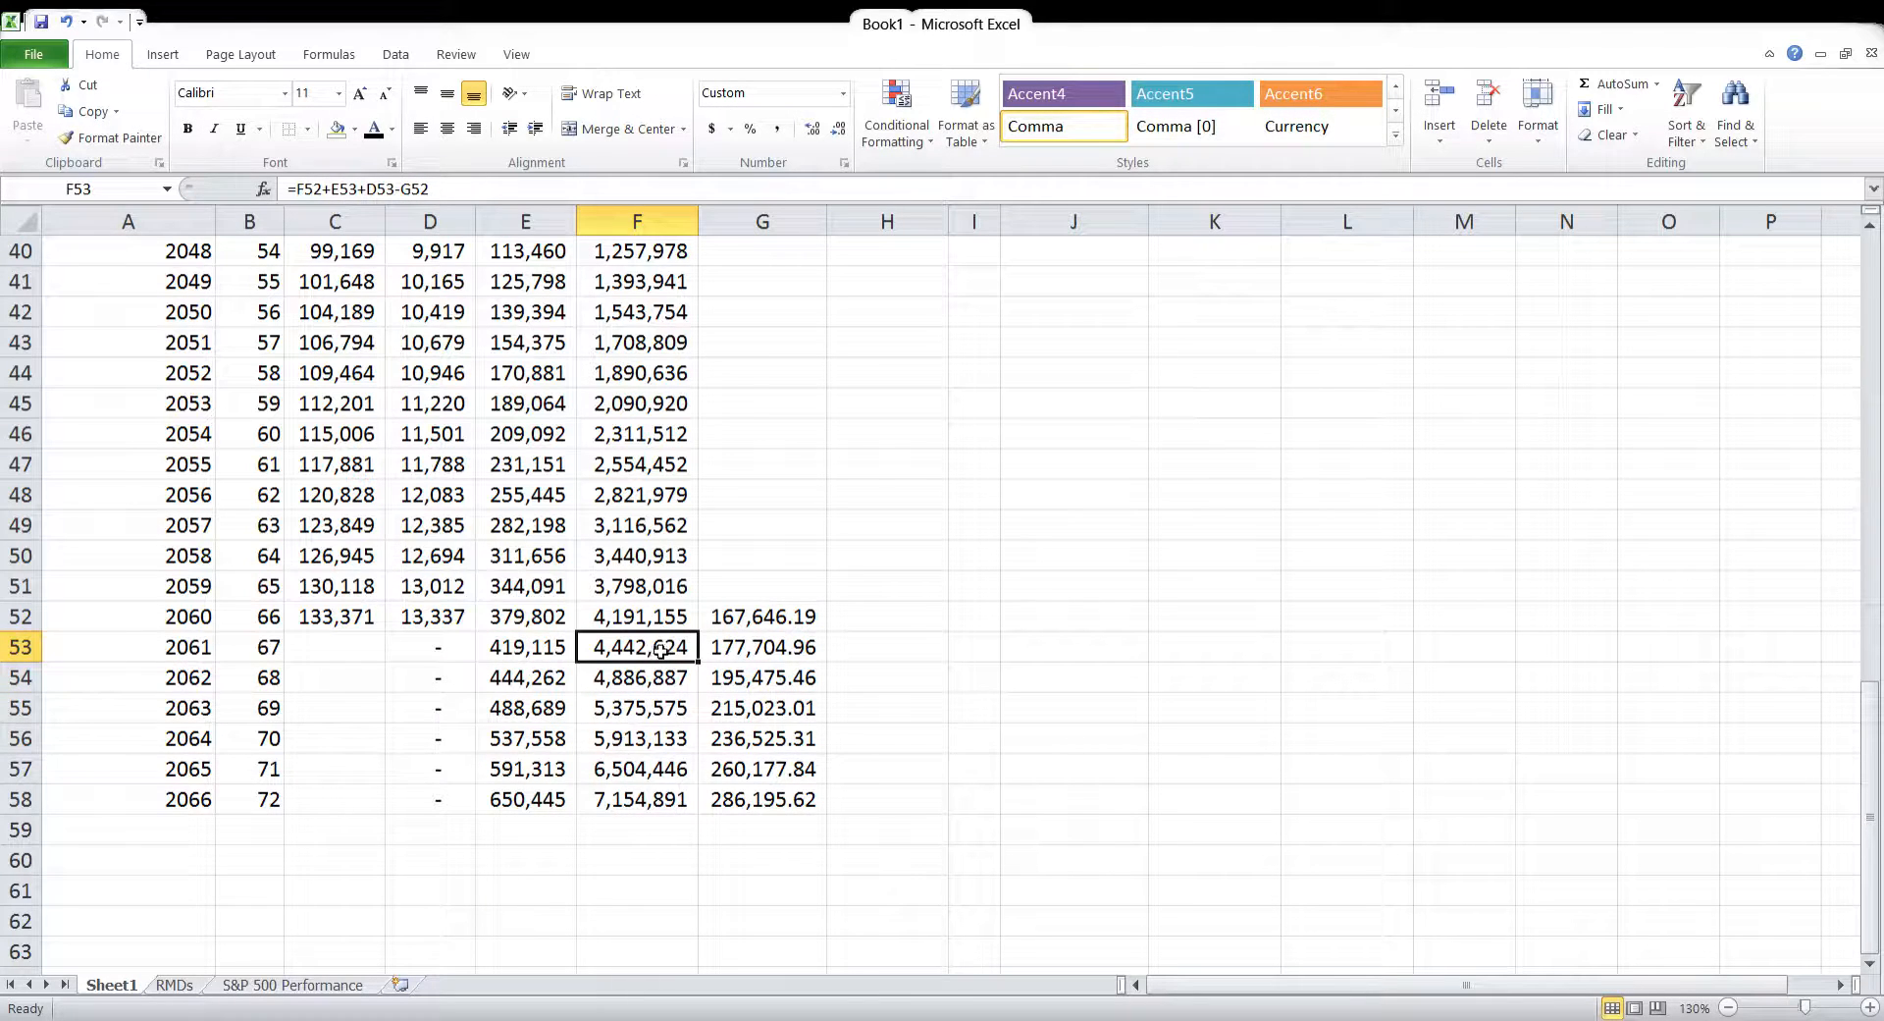
click(405, 196)
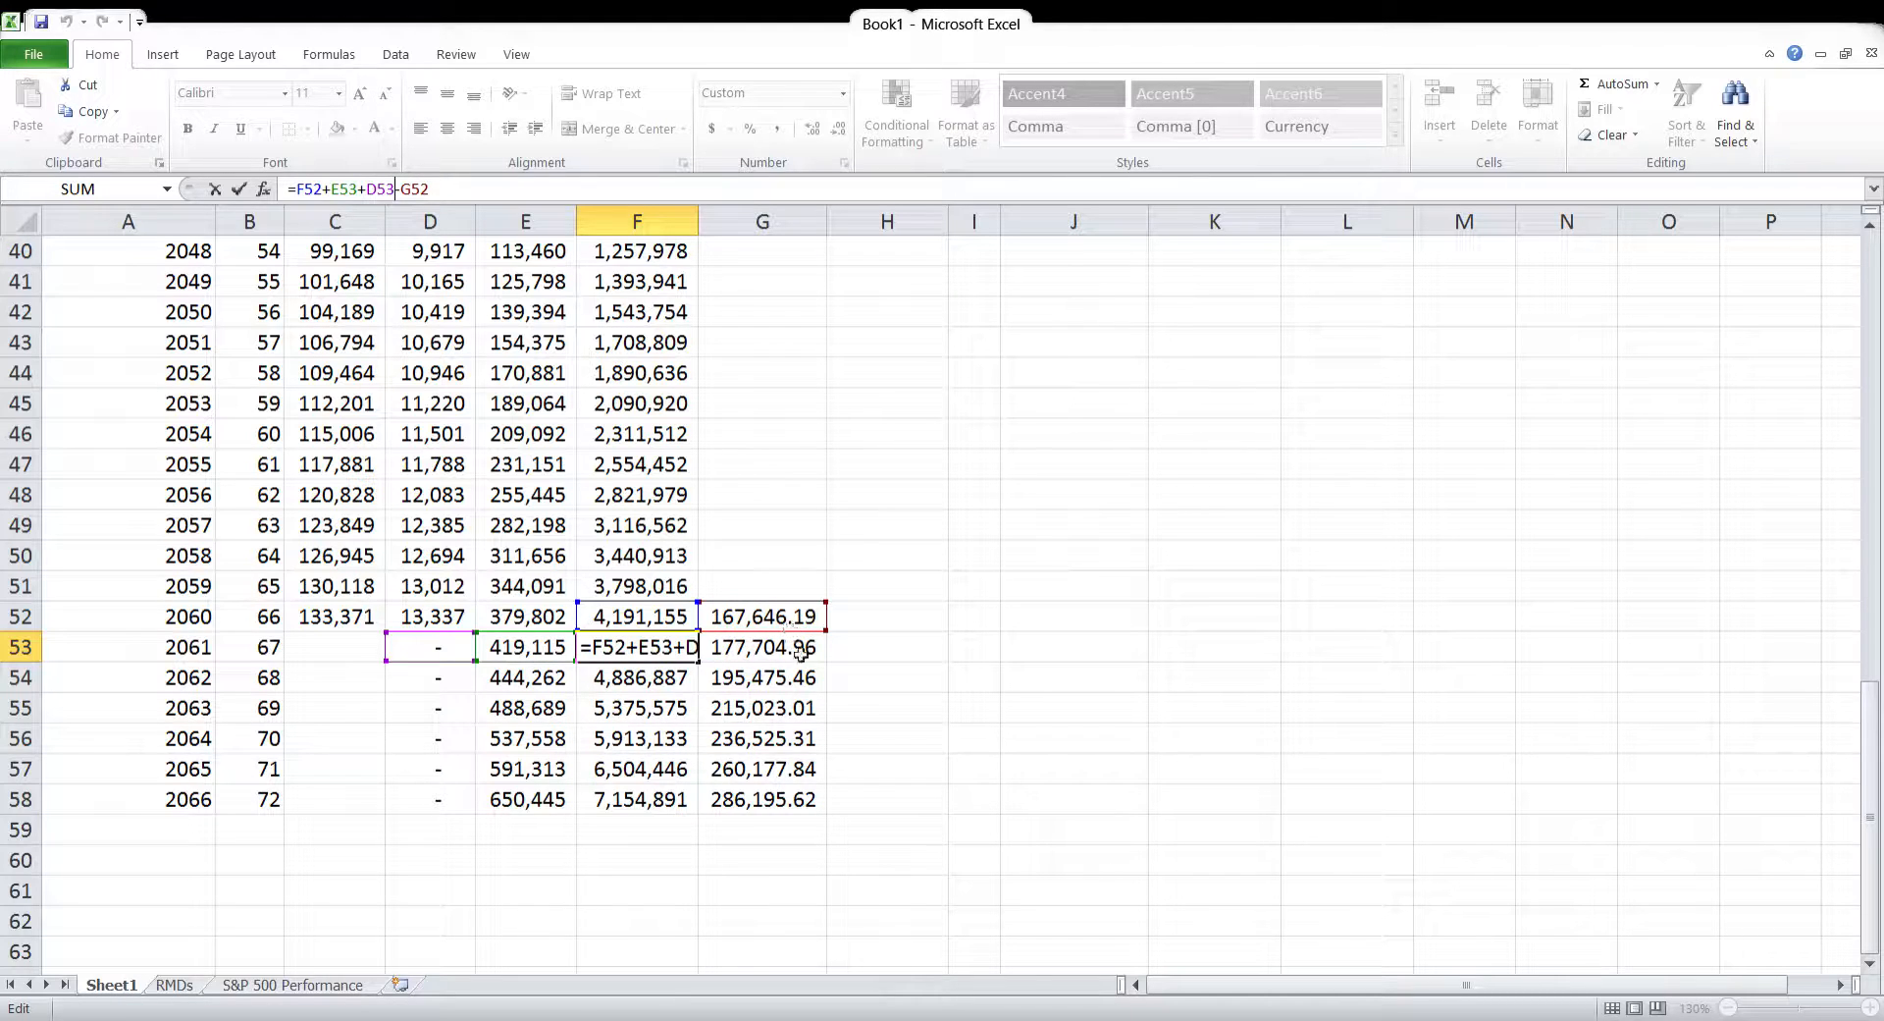
key(Return)
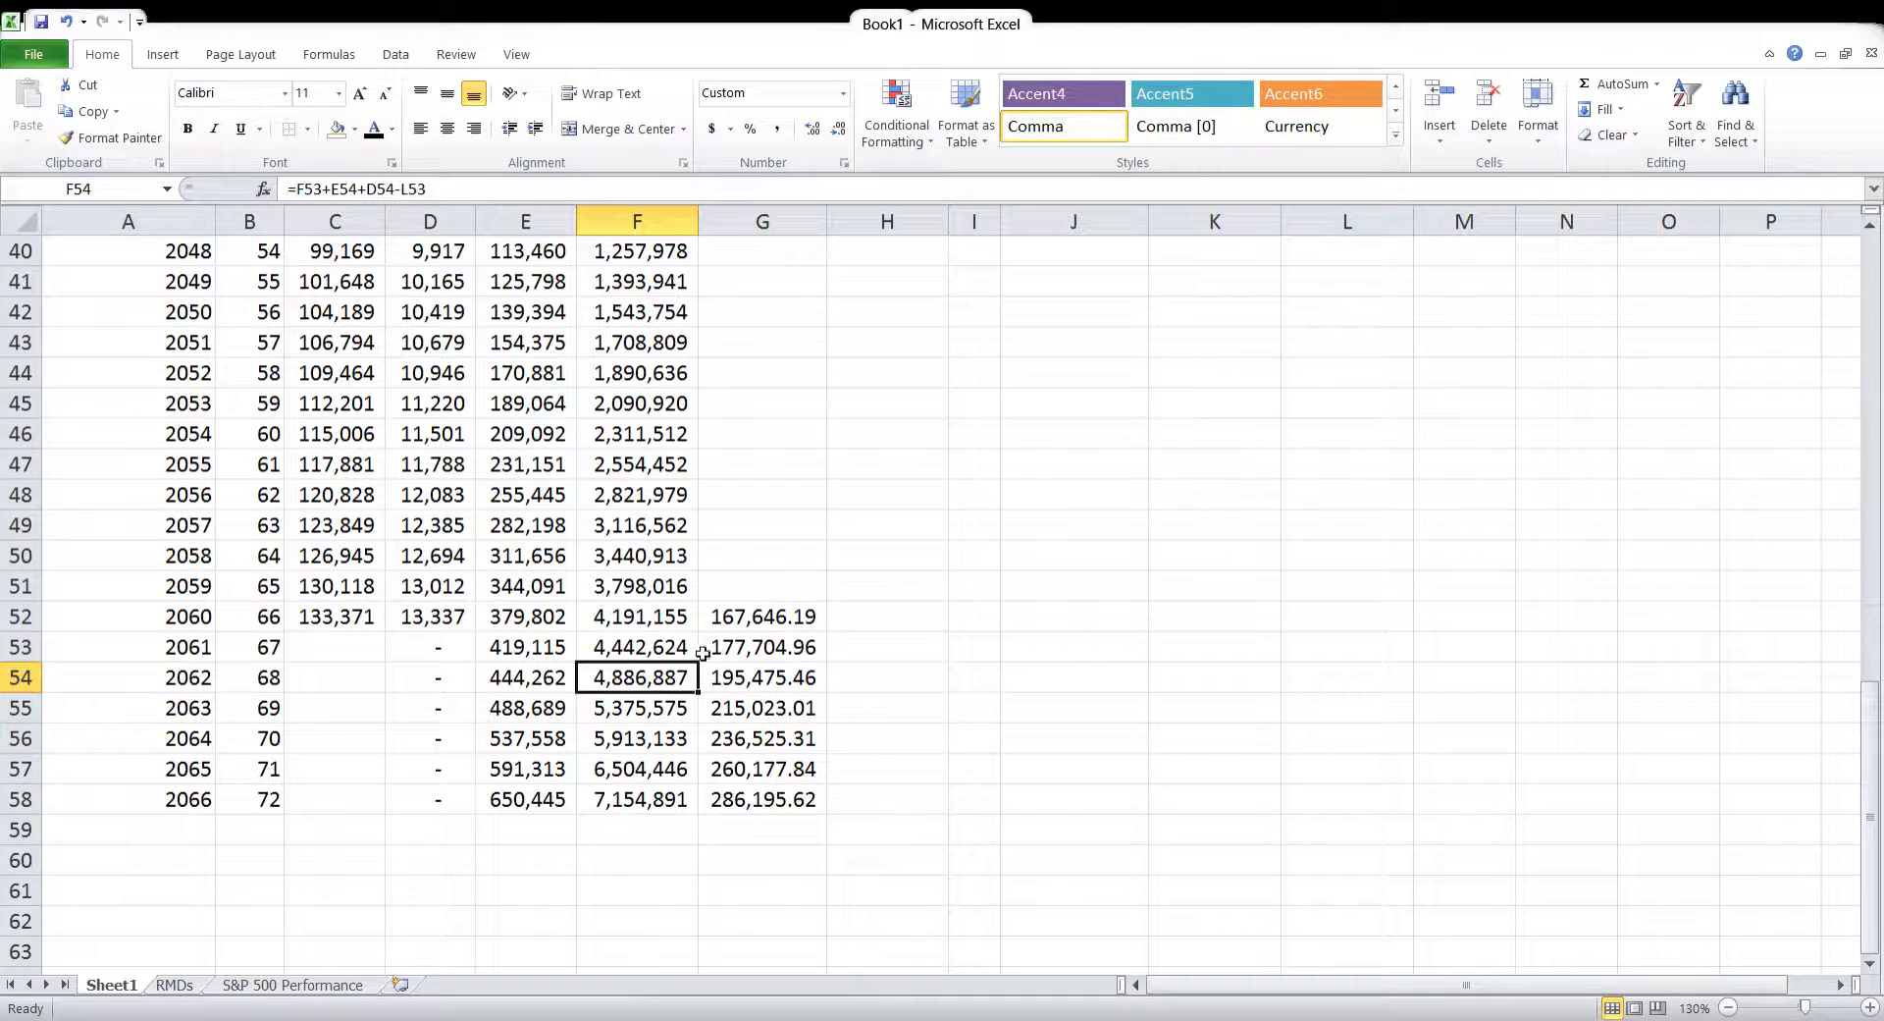
click(657, 651)
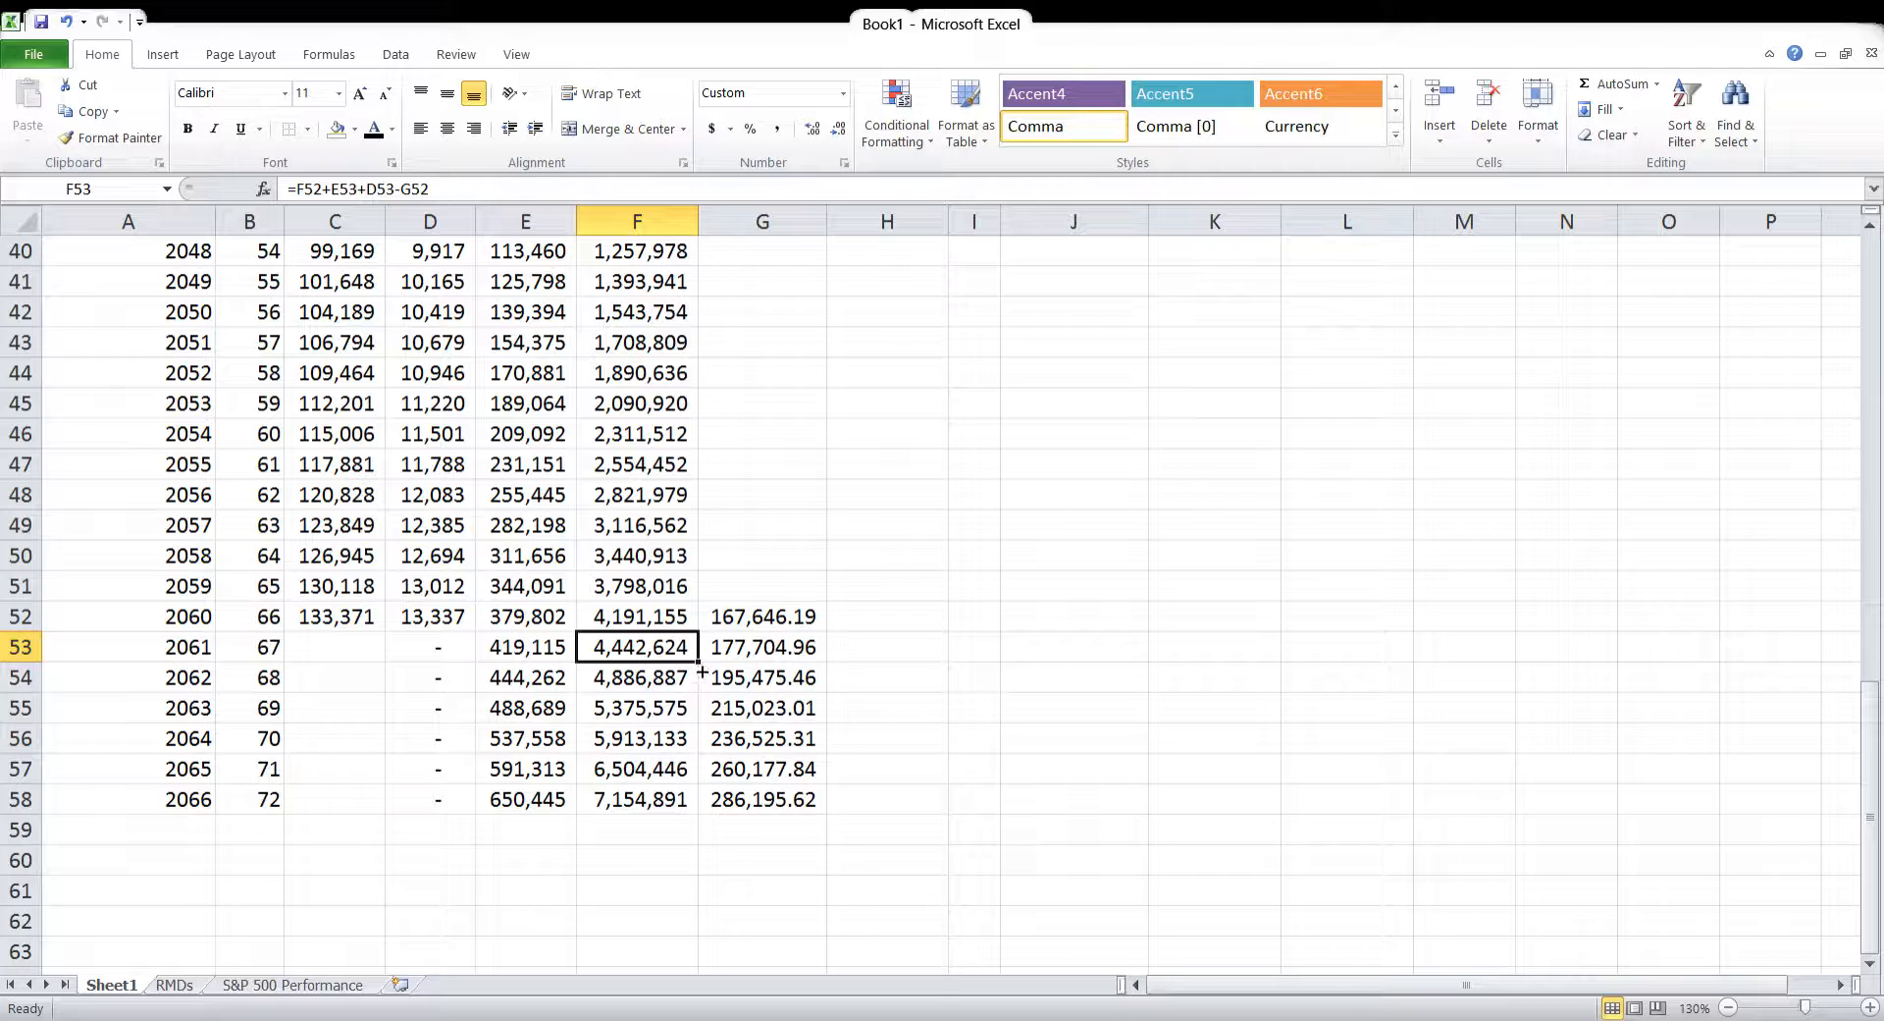
drag(701, 672, 696, 811)
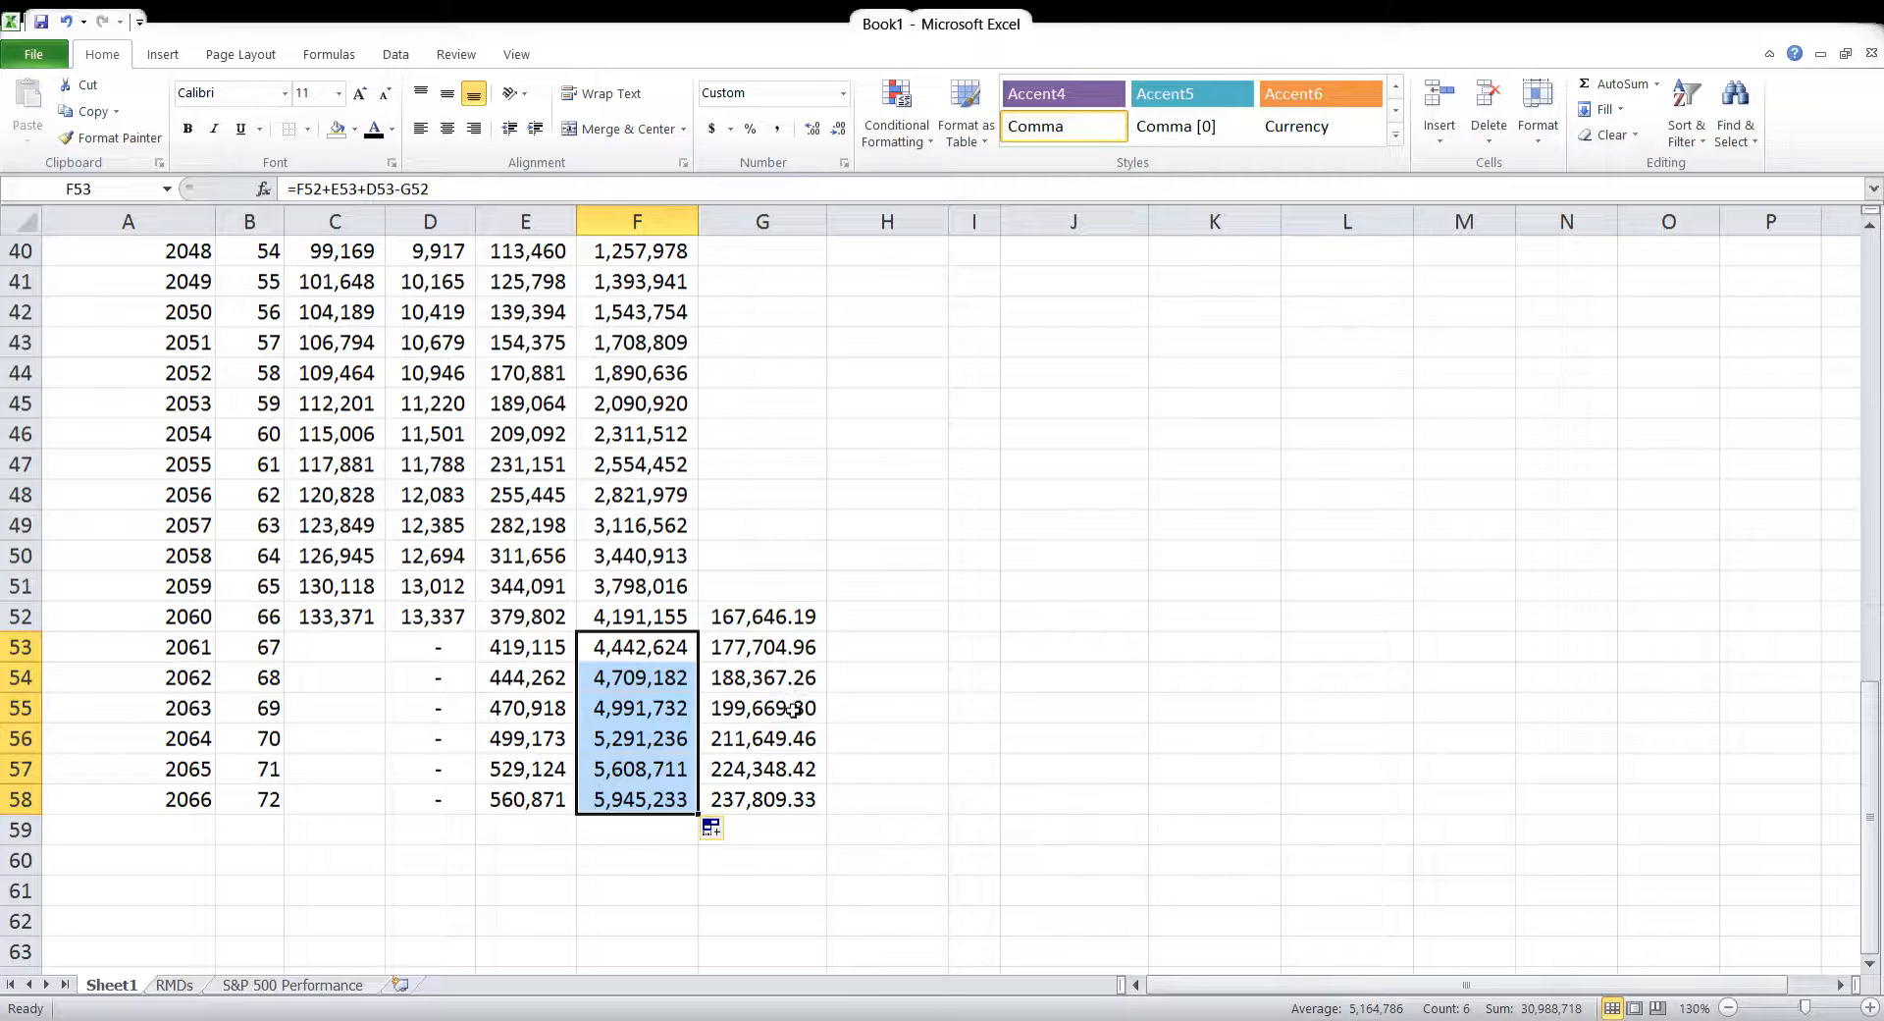
click(790, 810)
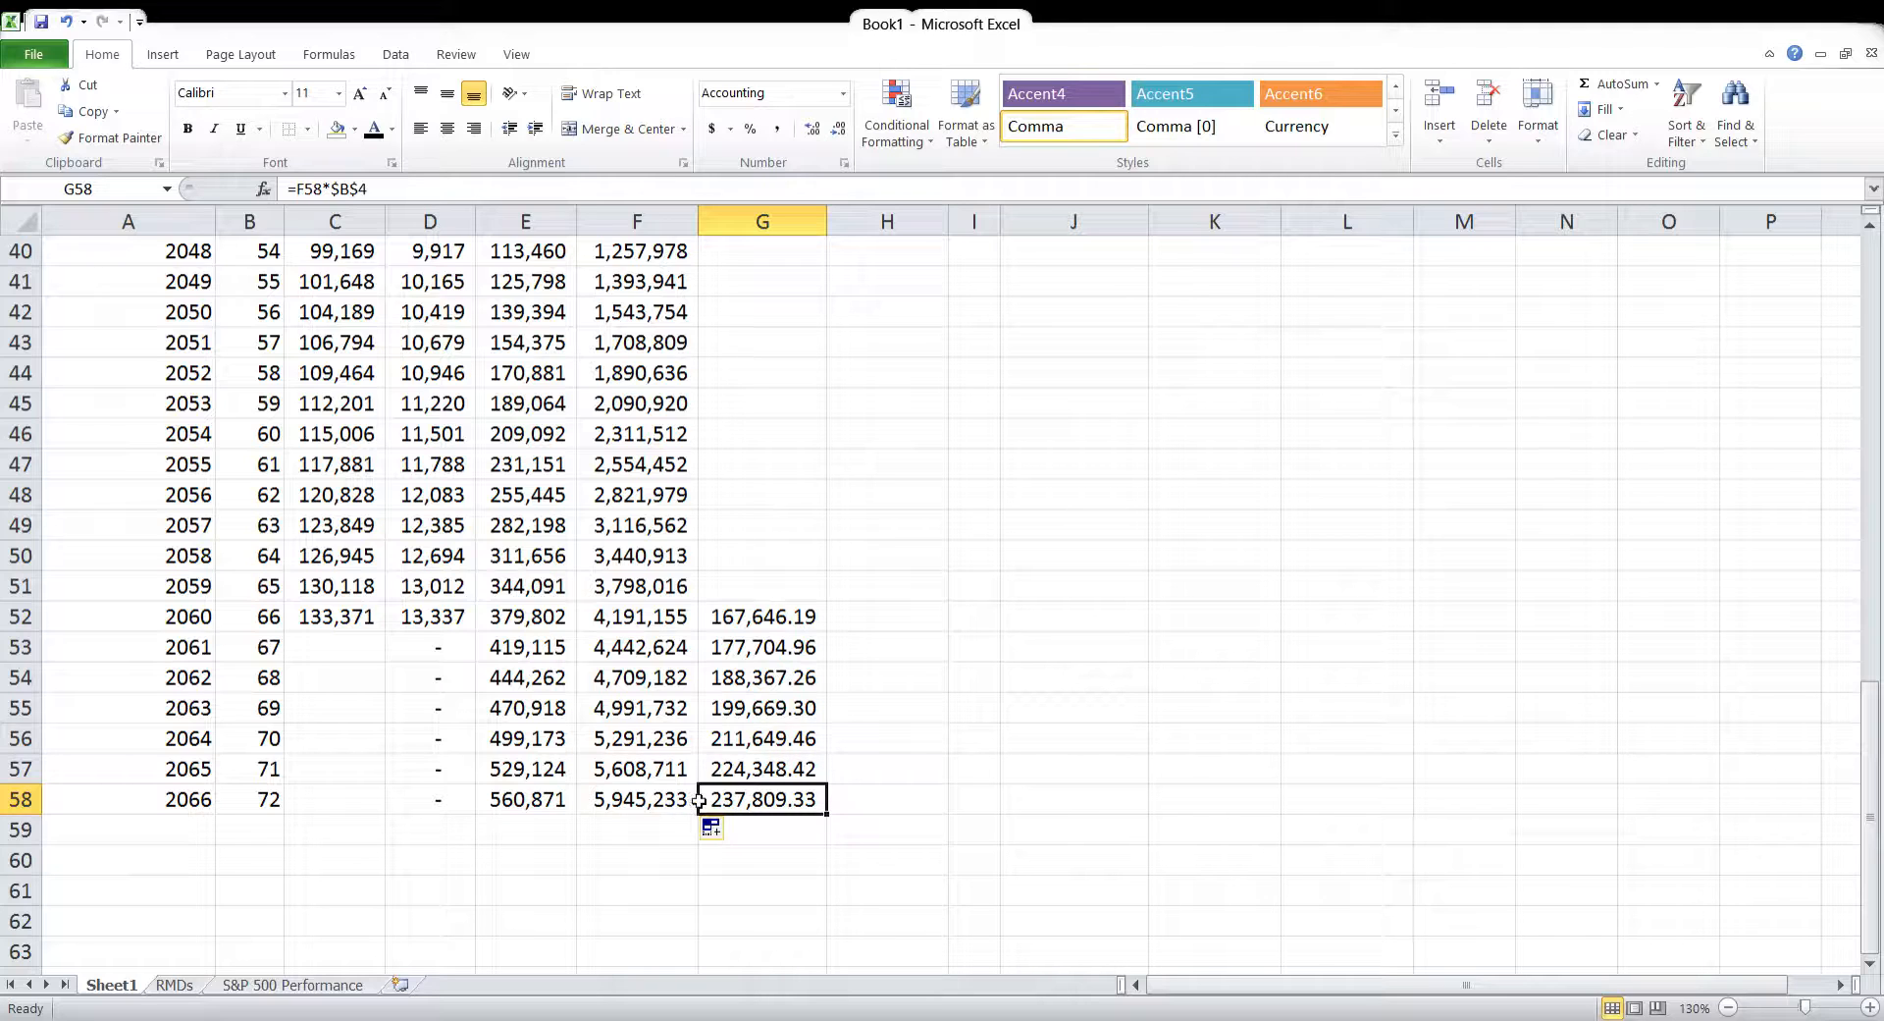
On the RMDs sheet, enter =1/B2 in C2 to calculate the required distribution rate for age 70
click(174, 985)
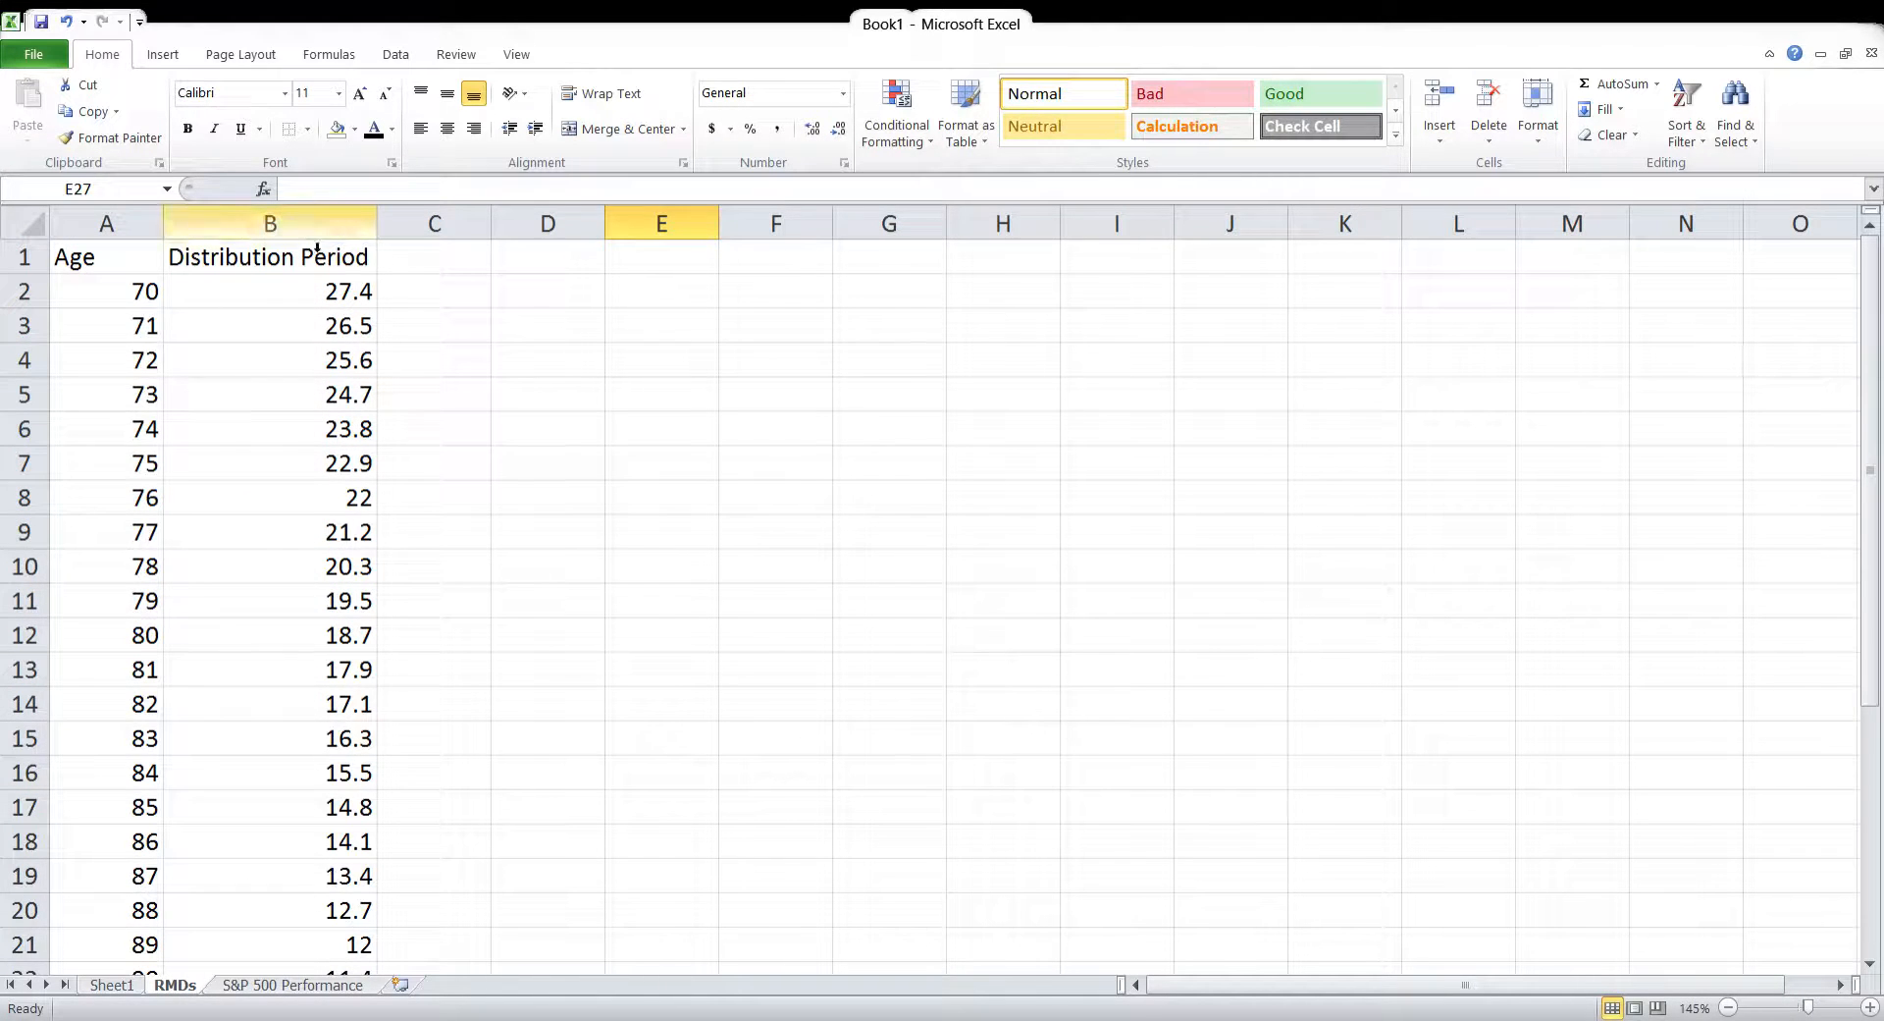
click(422, 295)
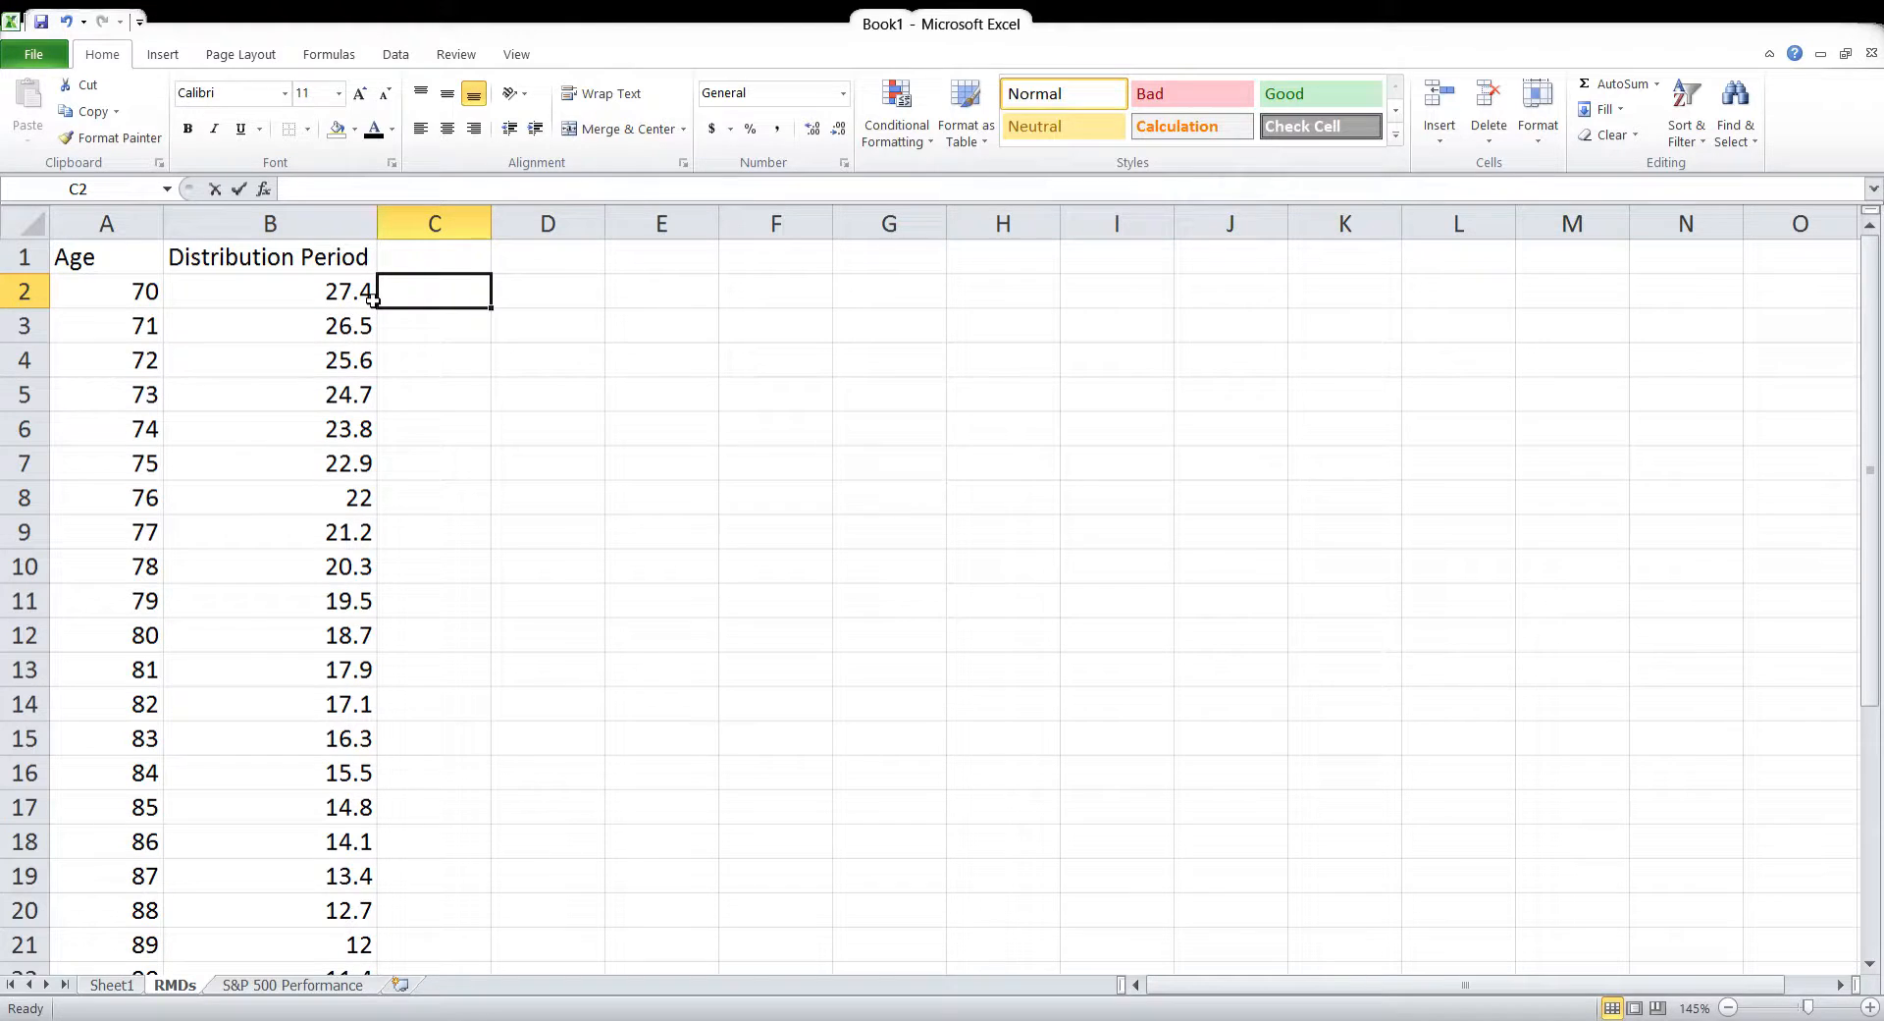
text(=)
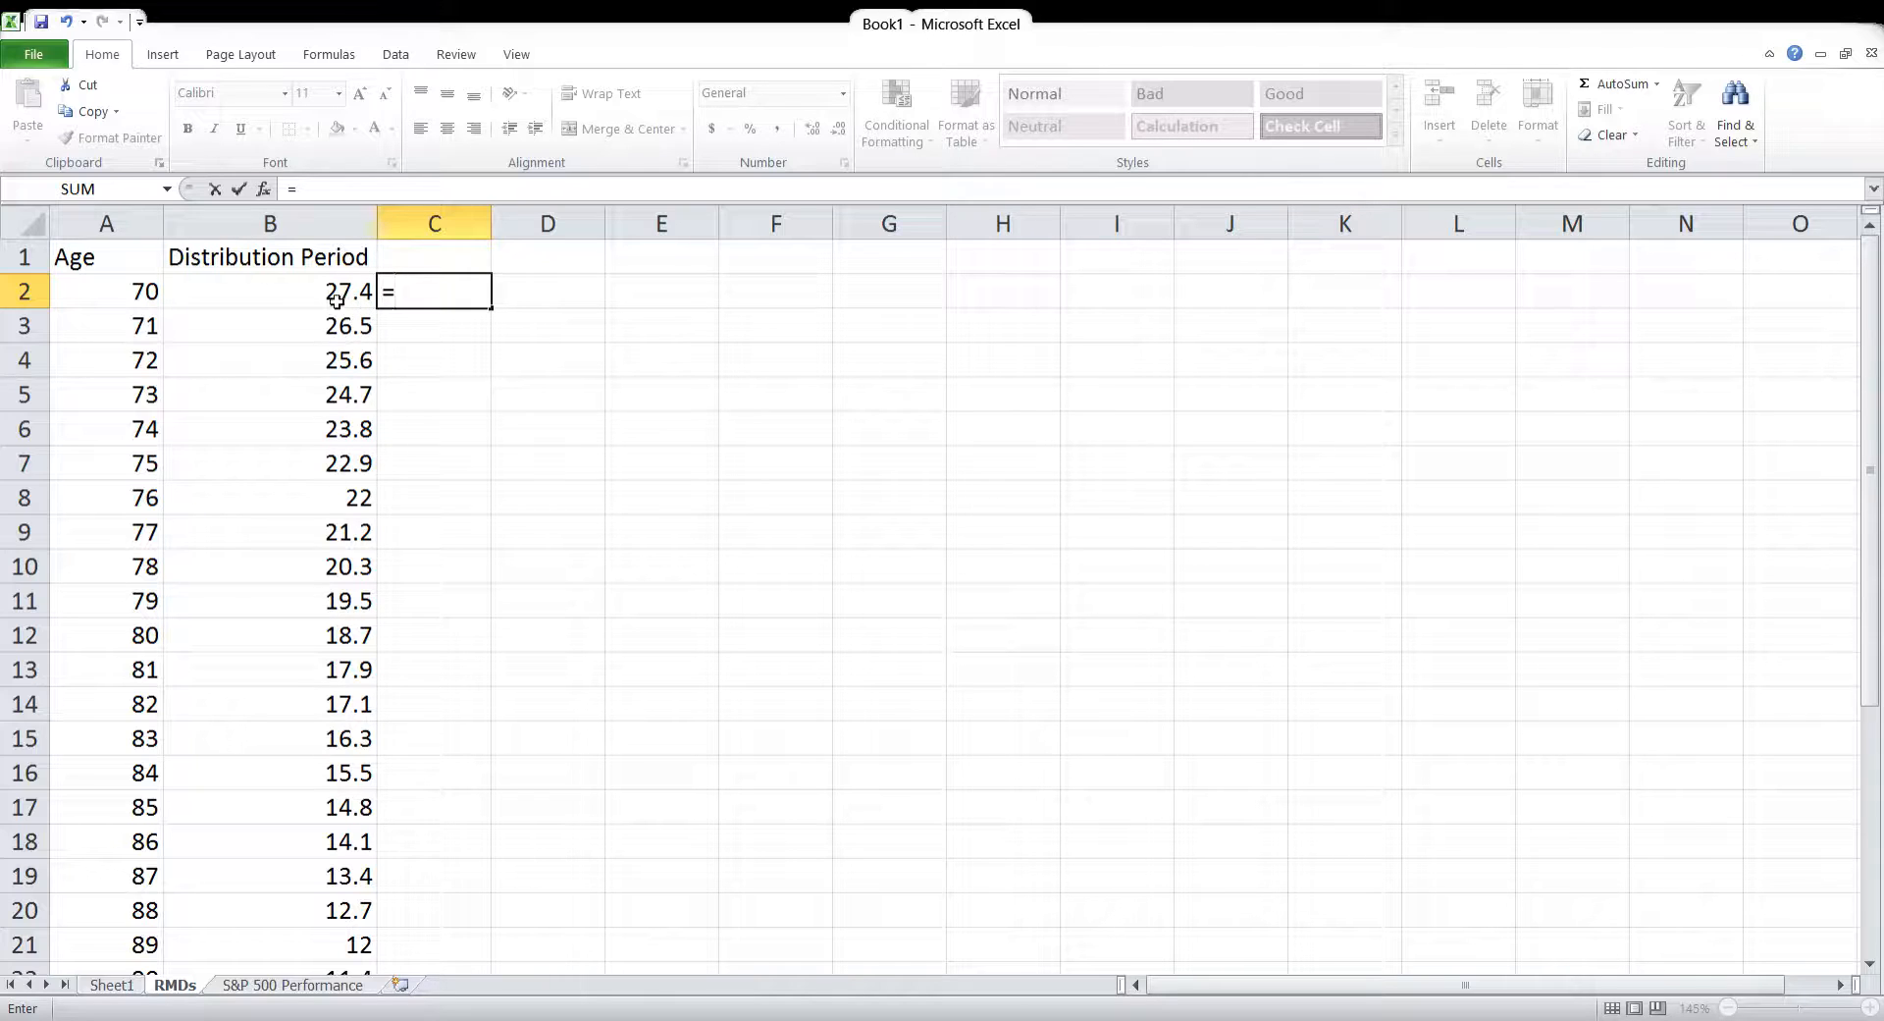
text(1/)
click(328, 300)
key(Return)
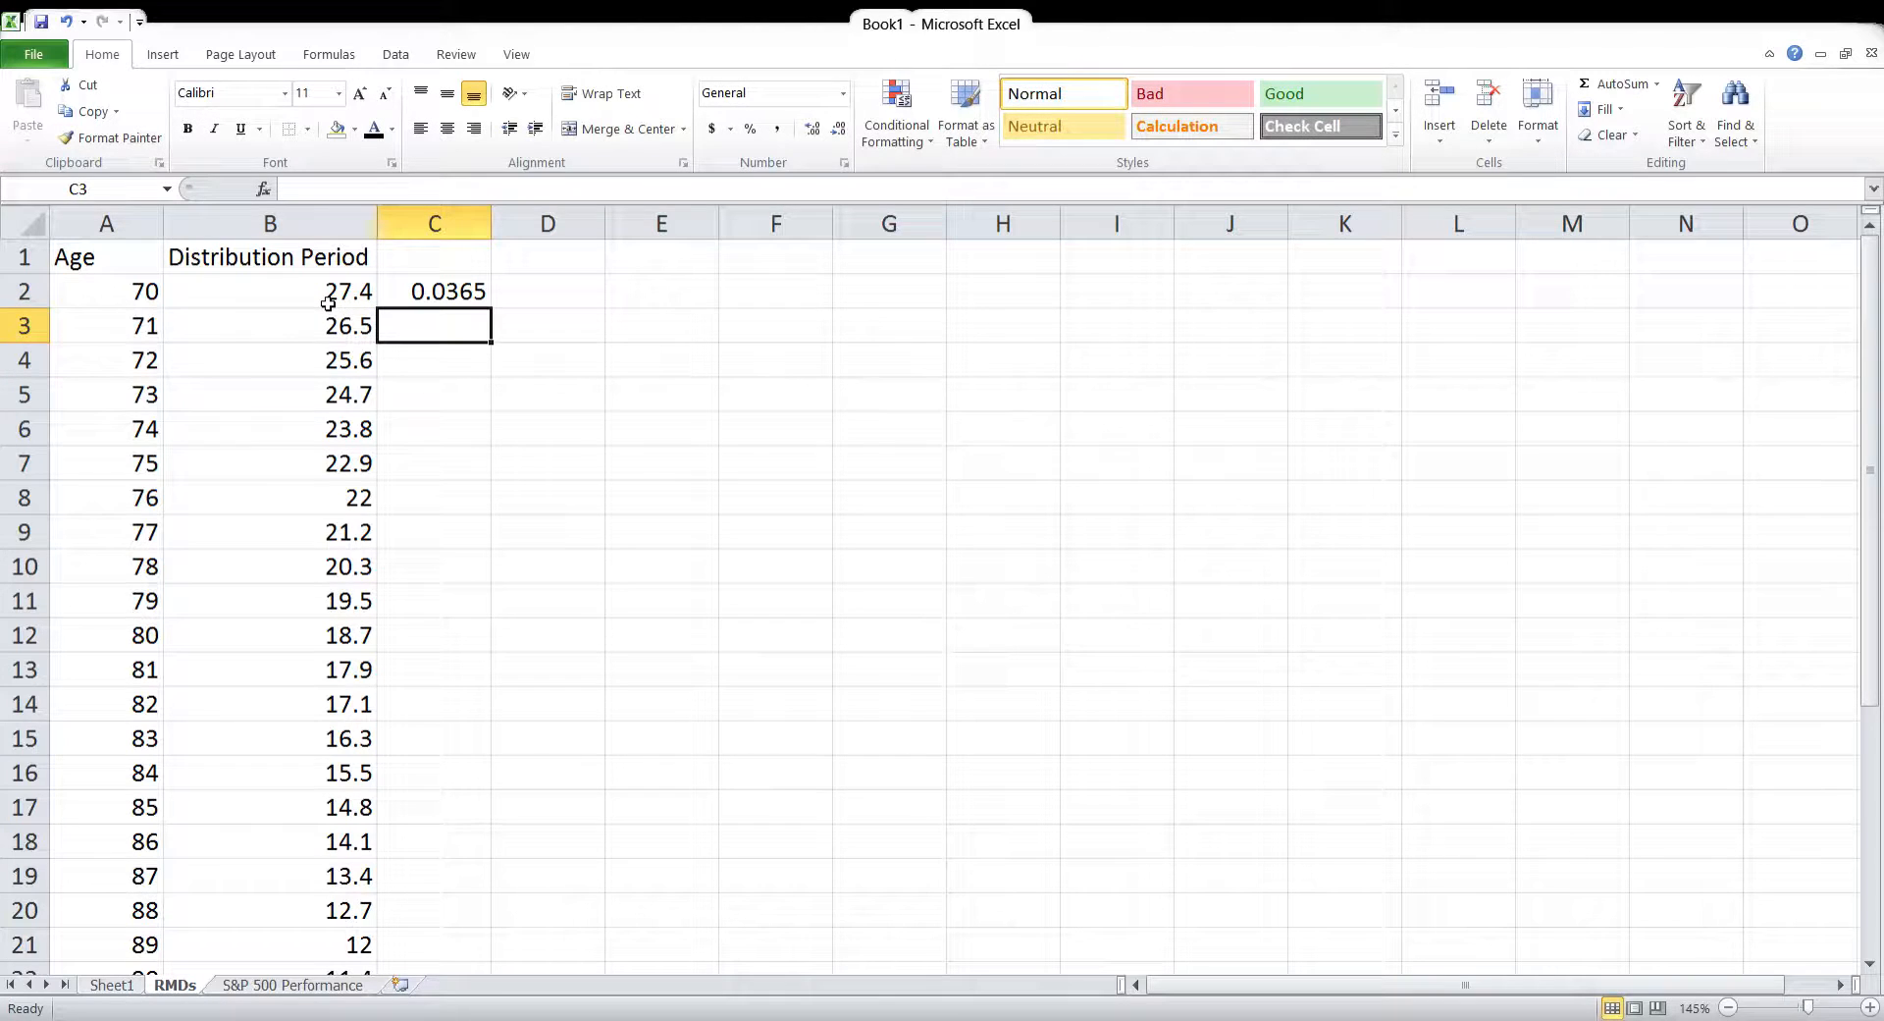
Fill the C2 distribution rate formula down through C8, covering ages 70 to 76
click(481, 296)
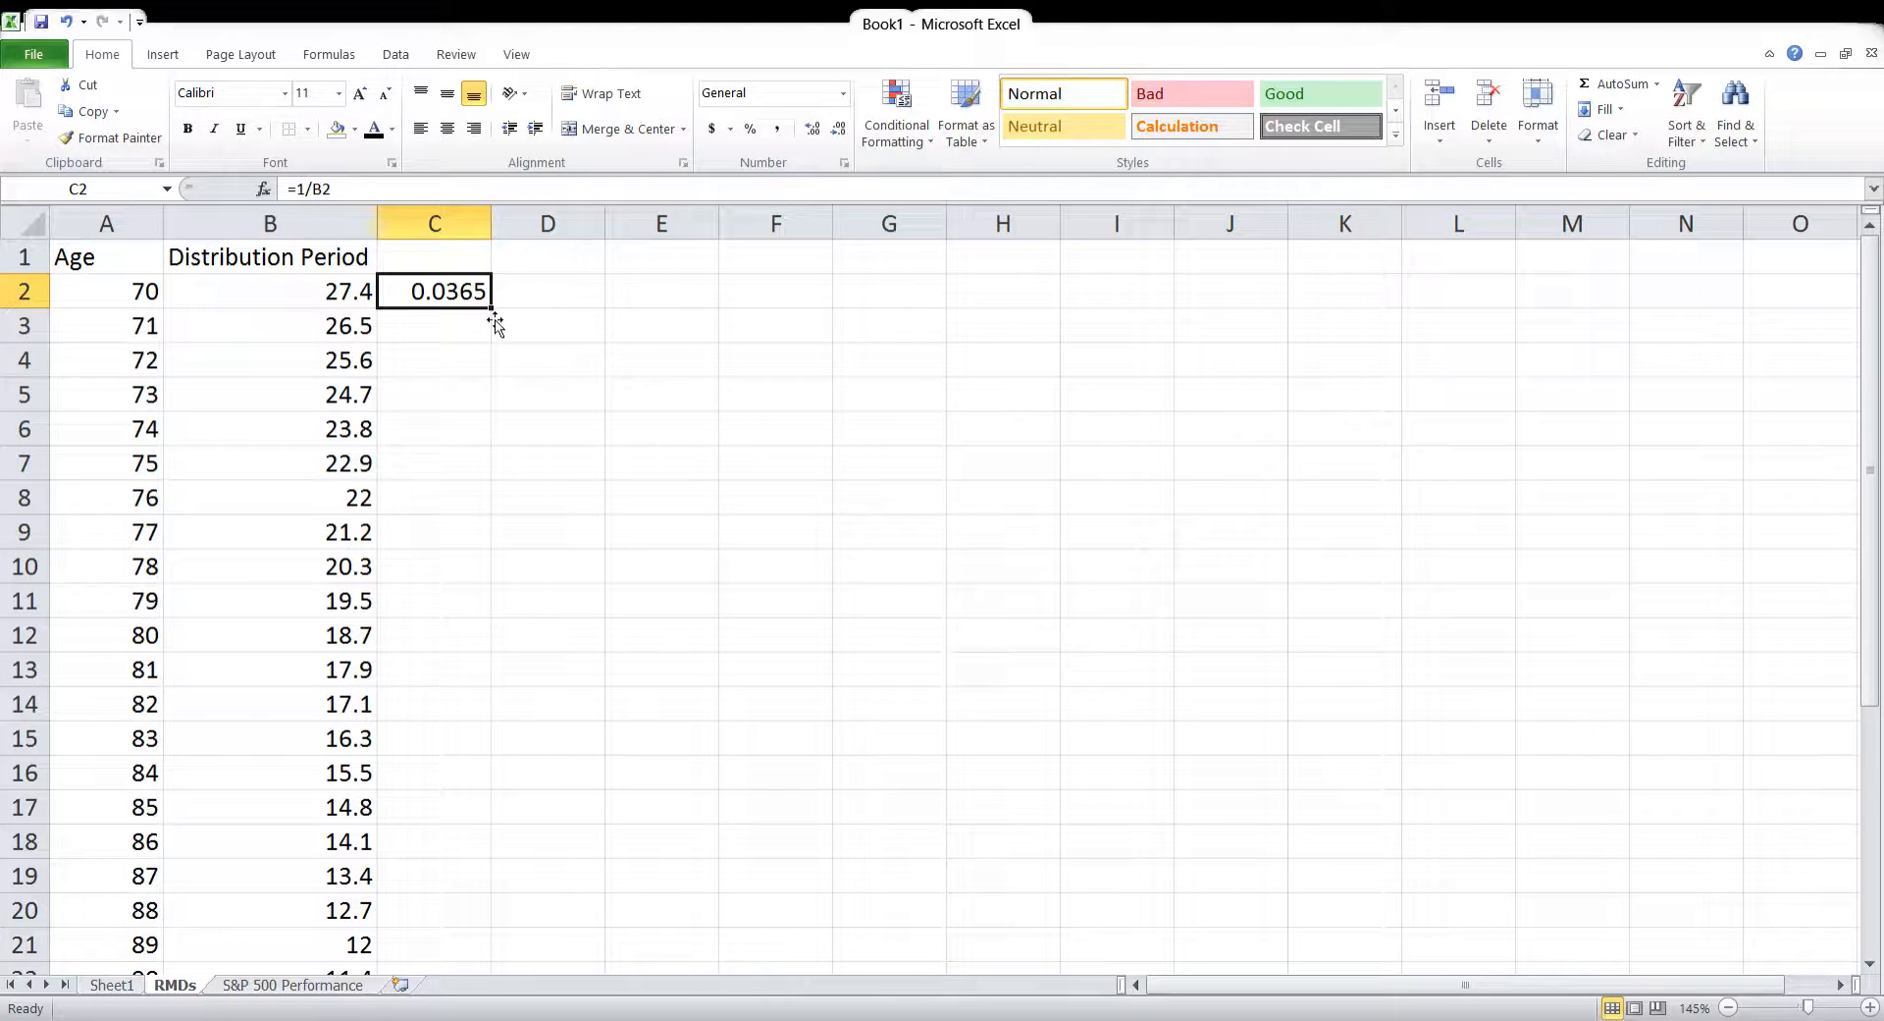
drag(502, 317, 504, 510)
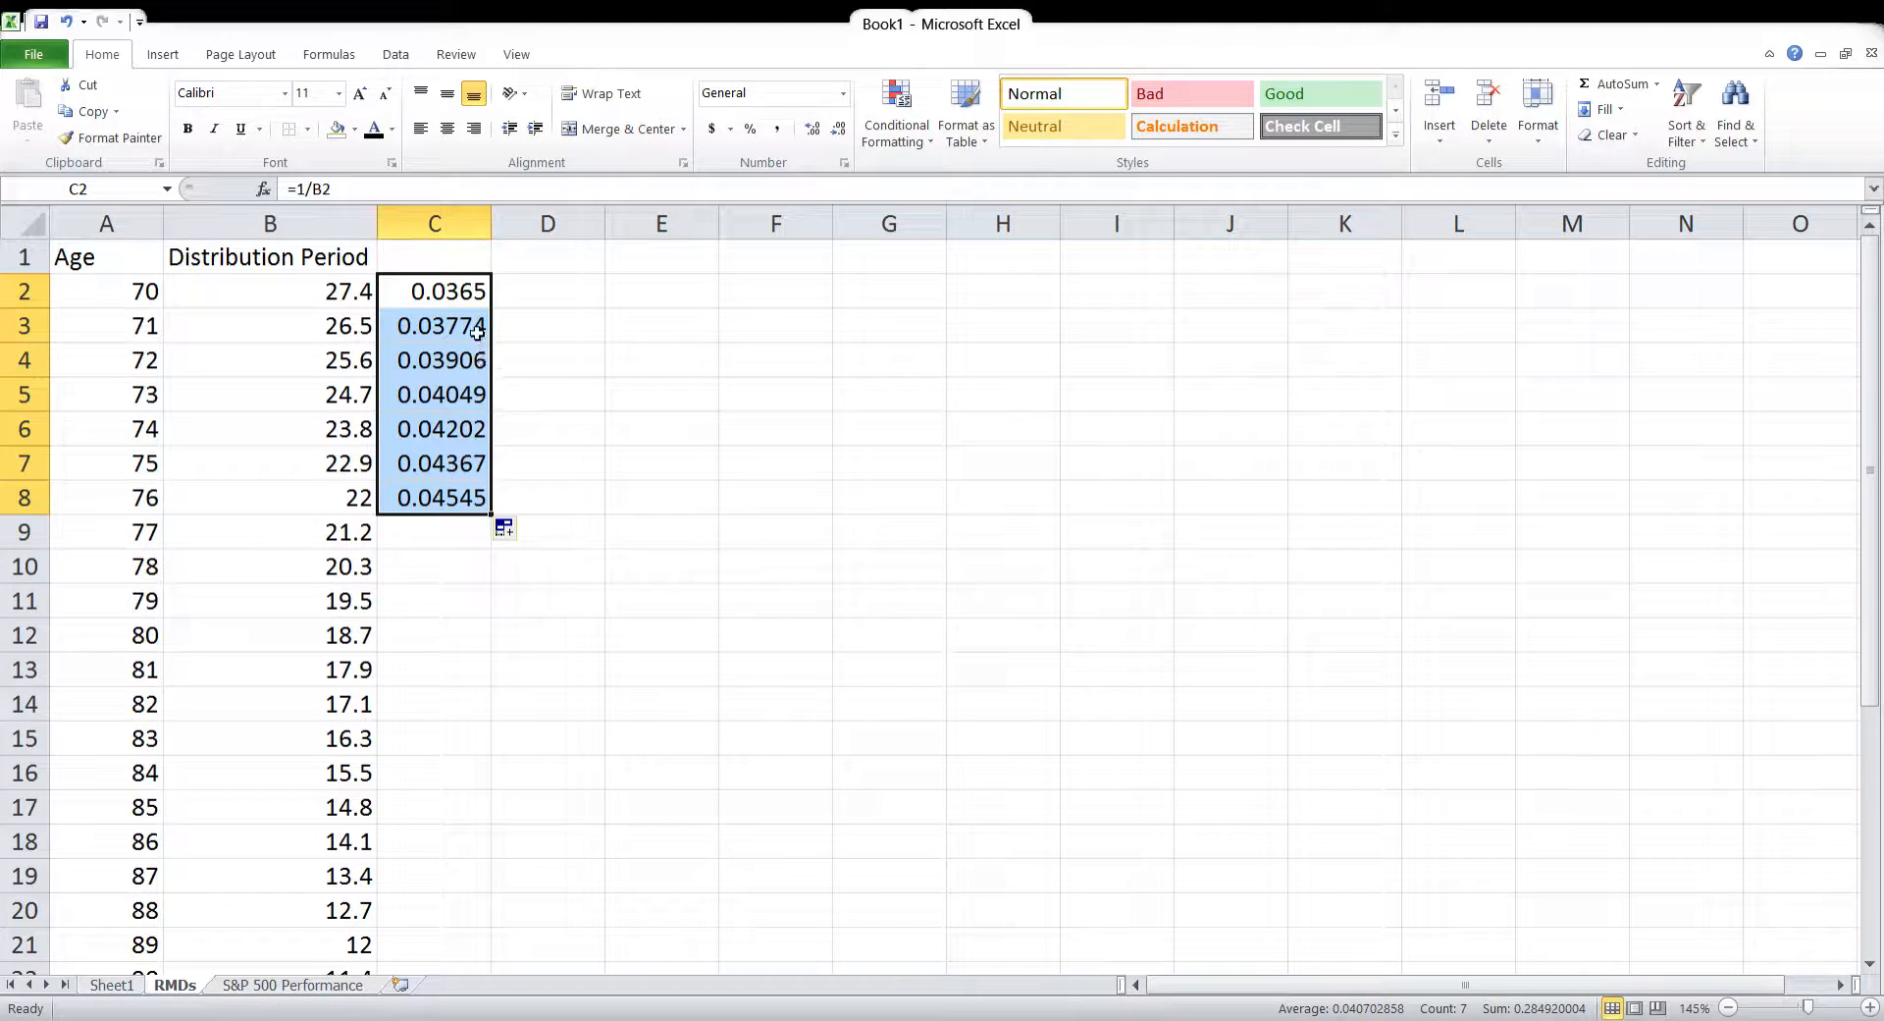
click(480, 406)
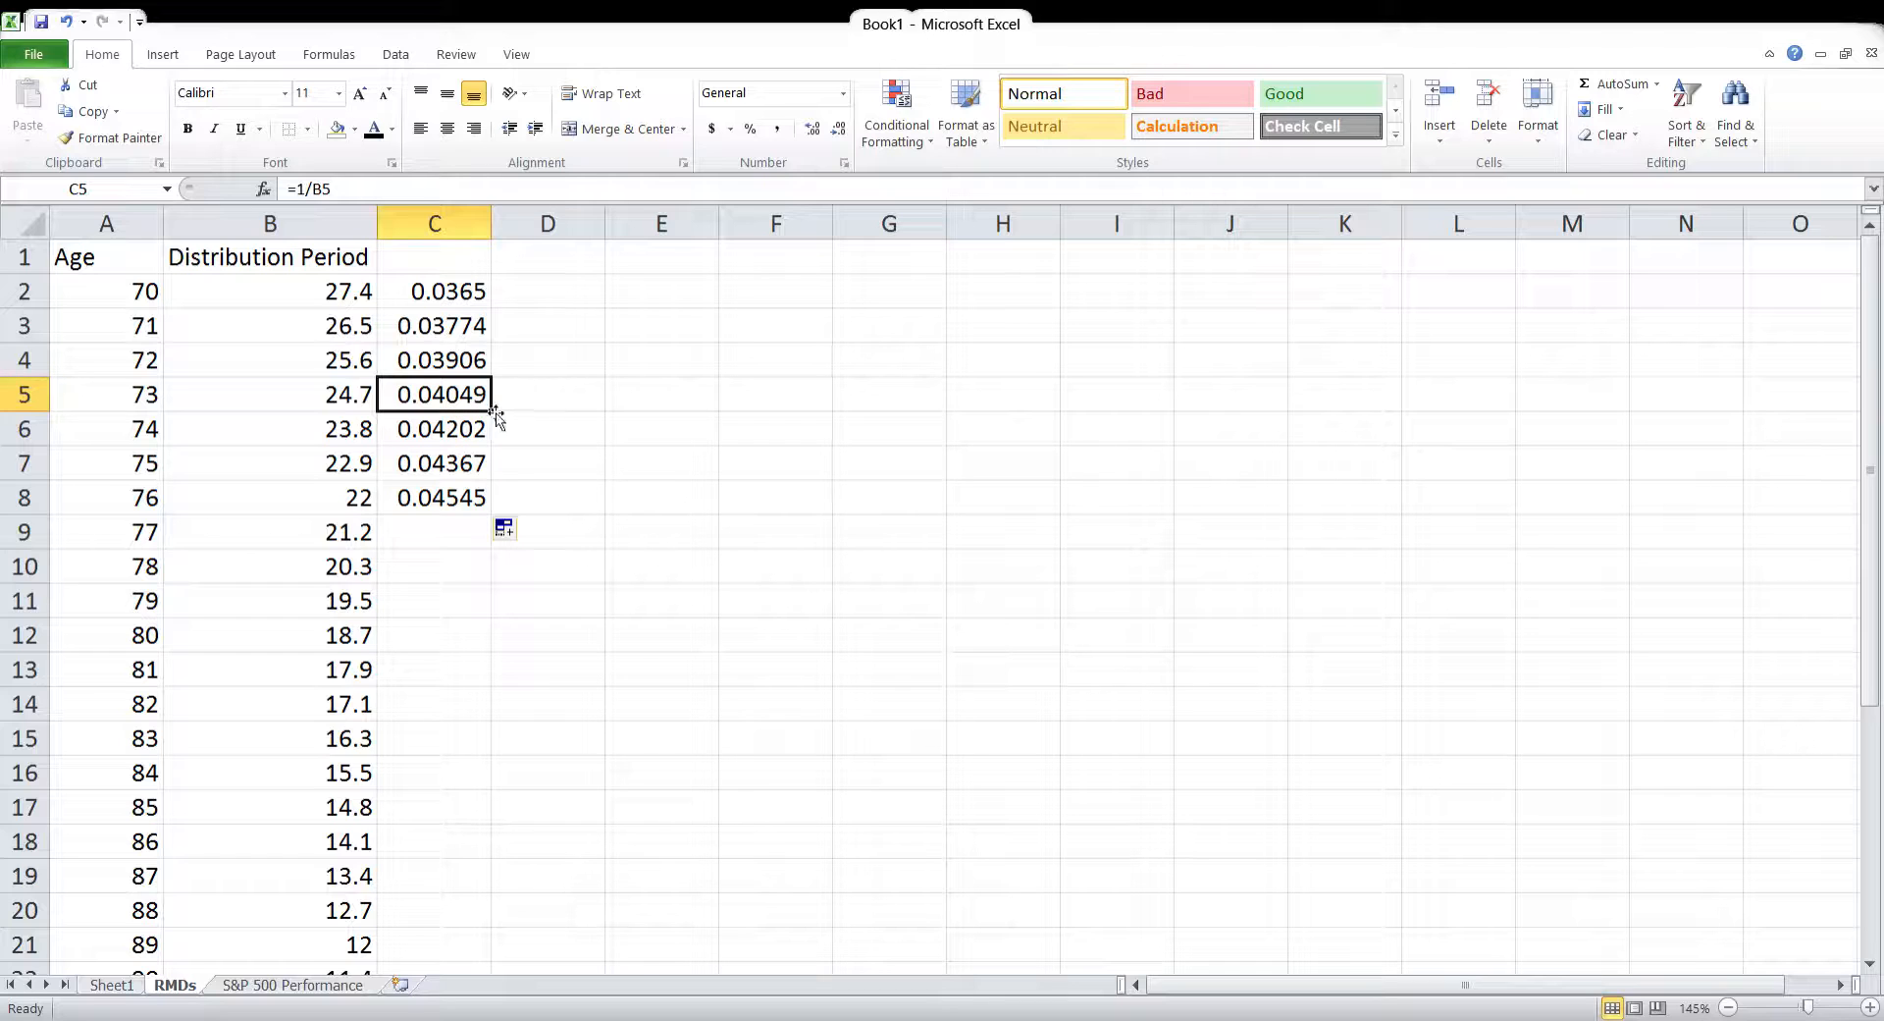
click(473, 503)
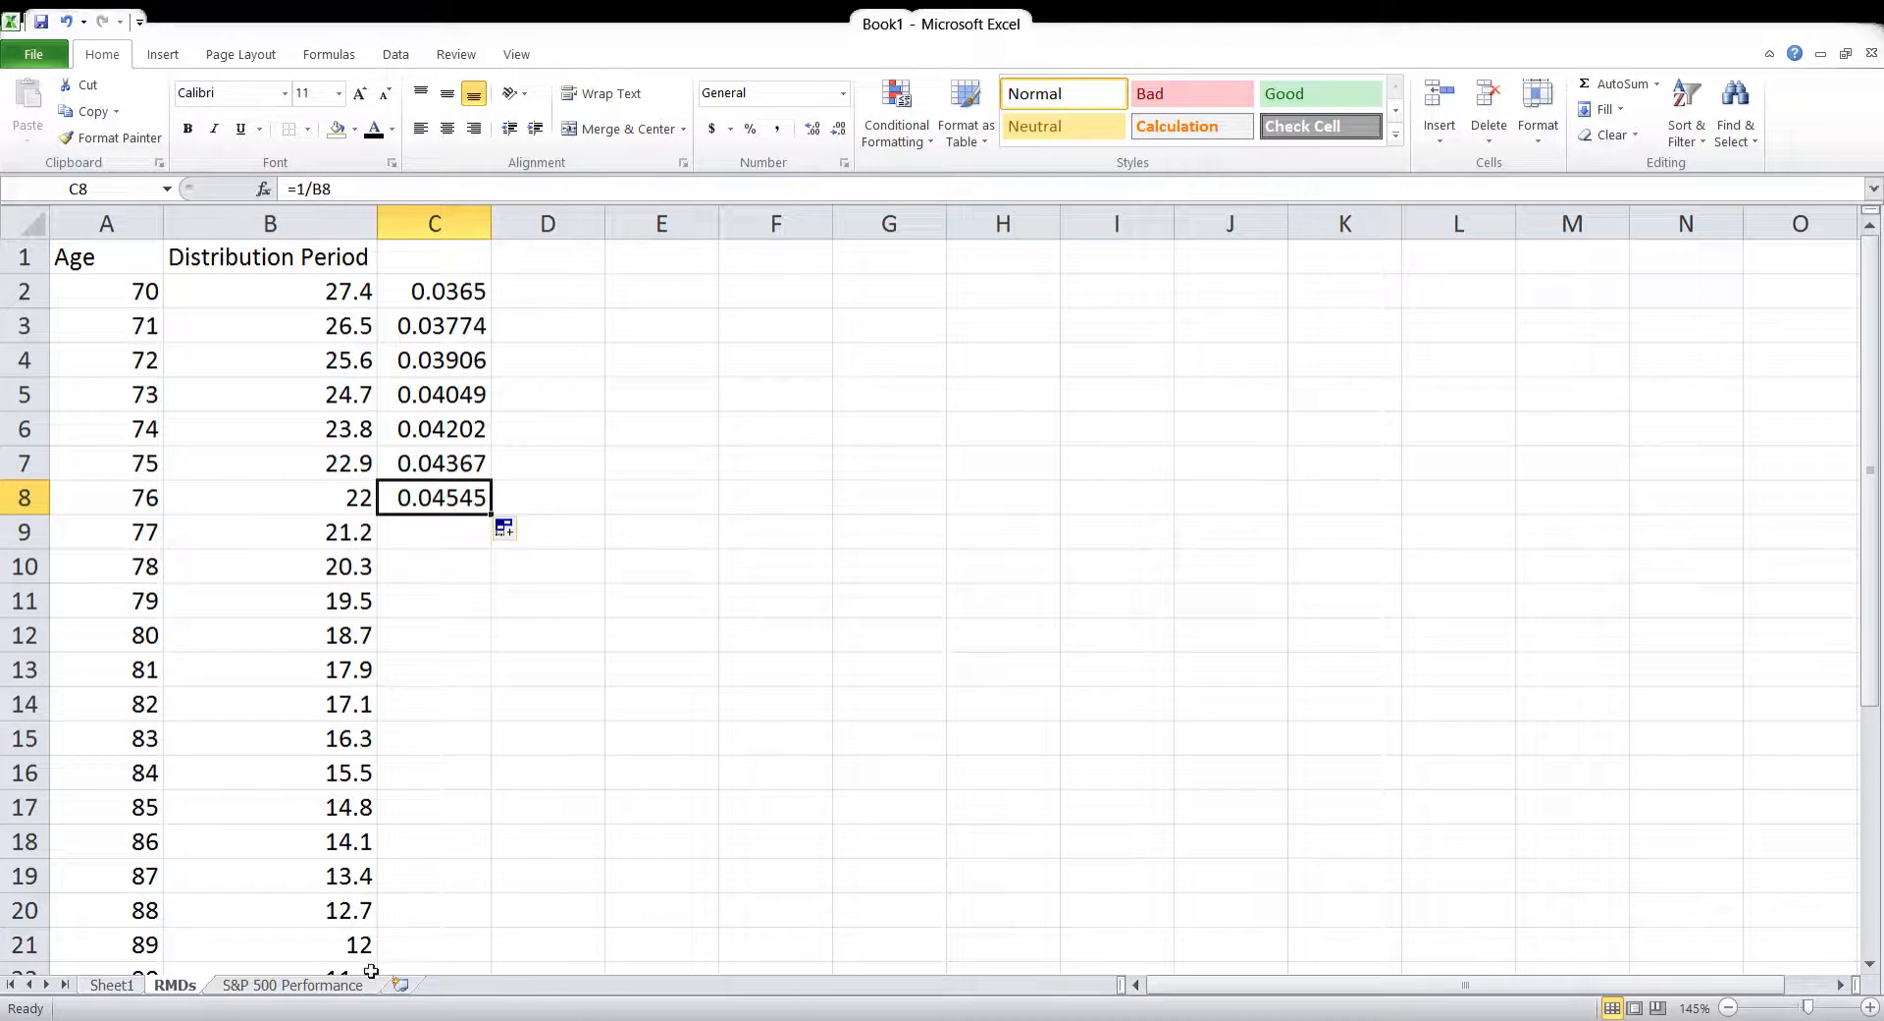
Extend the distribution rate formula on the RMDs sheet from C8 down through C20, covering ages 77 to 88
click(110, 984)
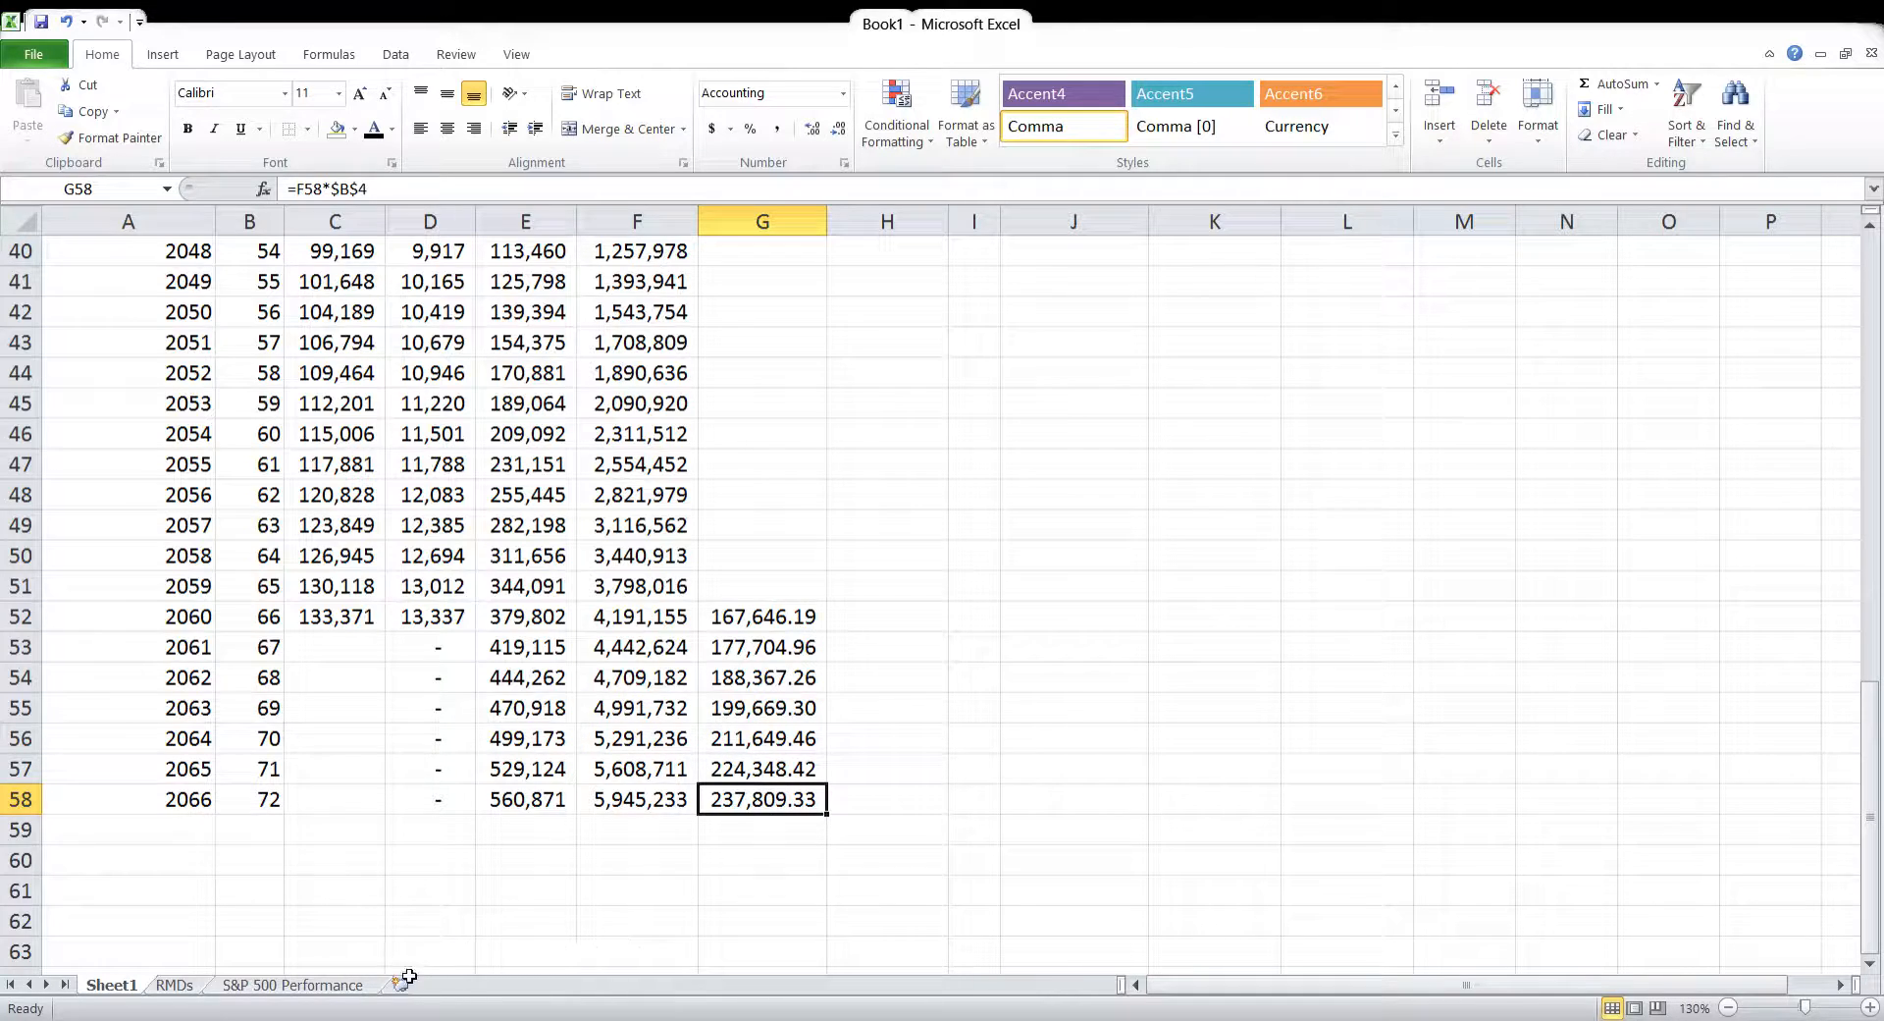
click(181, 986)
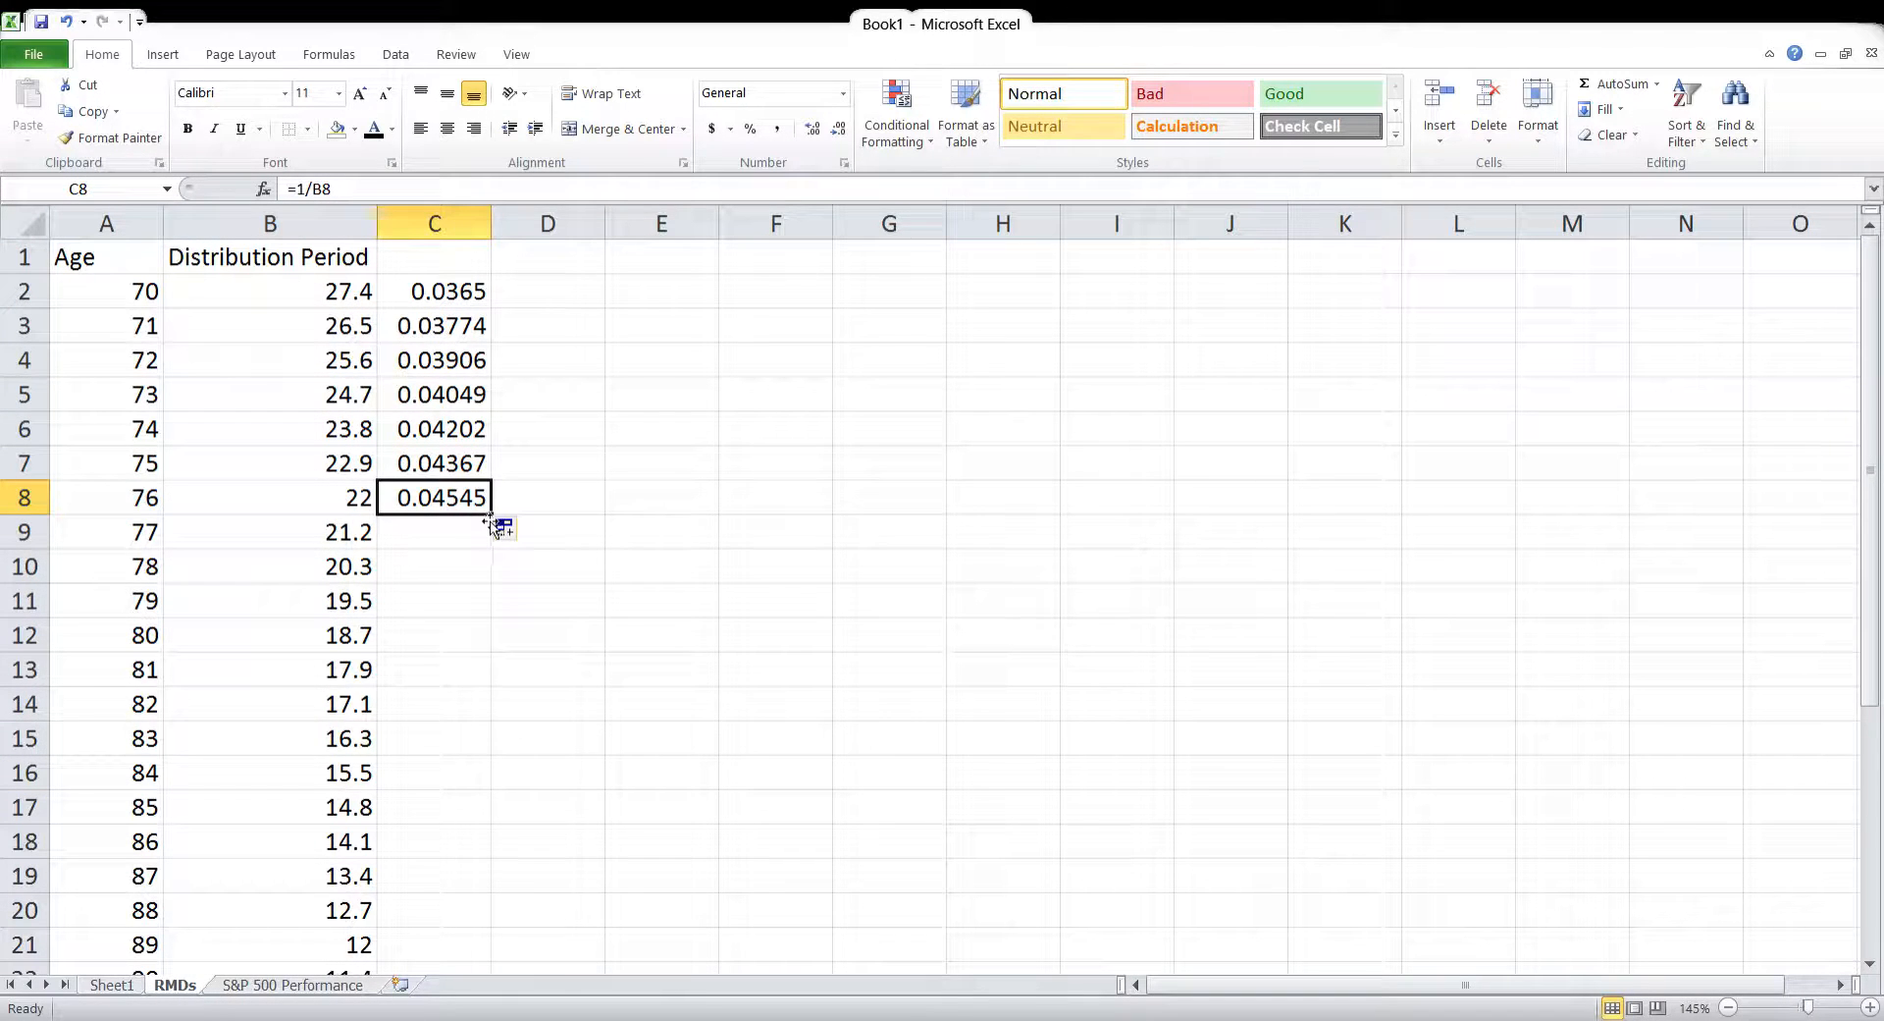
drag(491, 512, 514, 932)
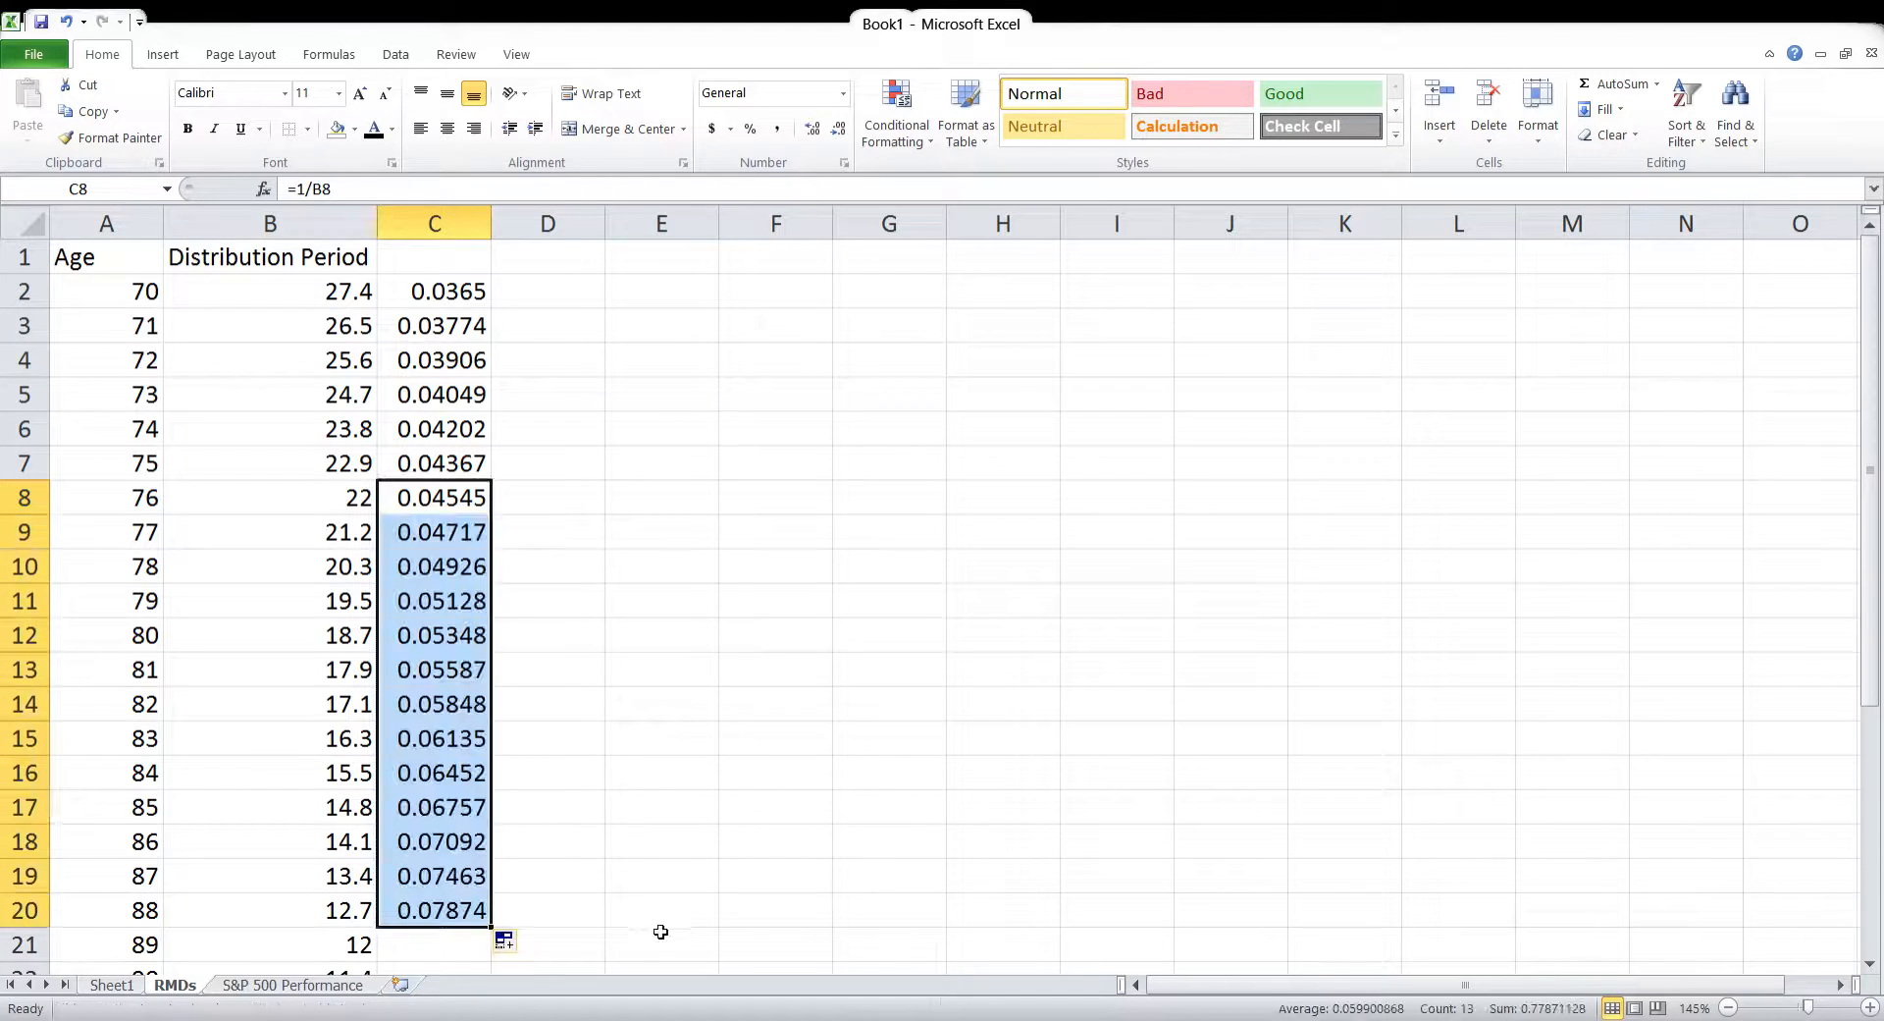
scroll(670, 918, down, 2)
scroll(669, 919, down, 1)
scroll(651, 916, up, 3)
Format the distribution rates in column C as percentages with two decimal places
click(488, 236)
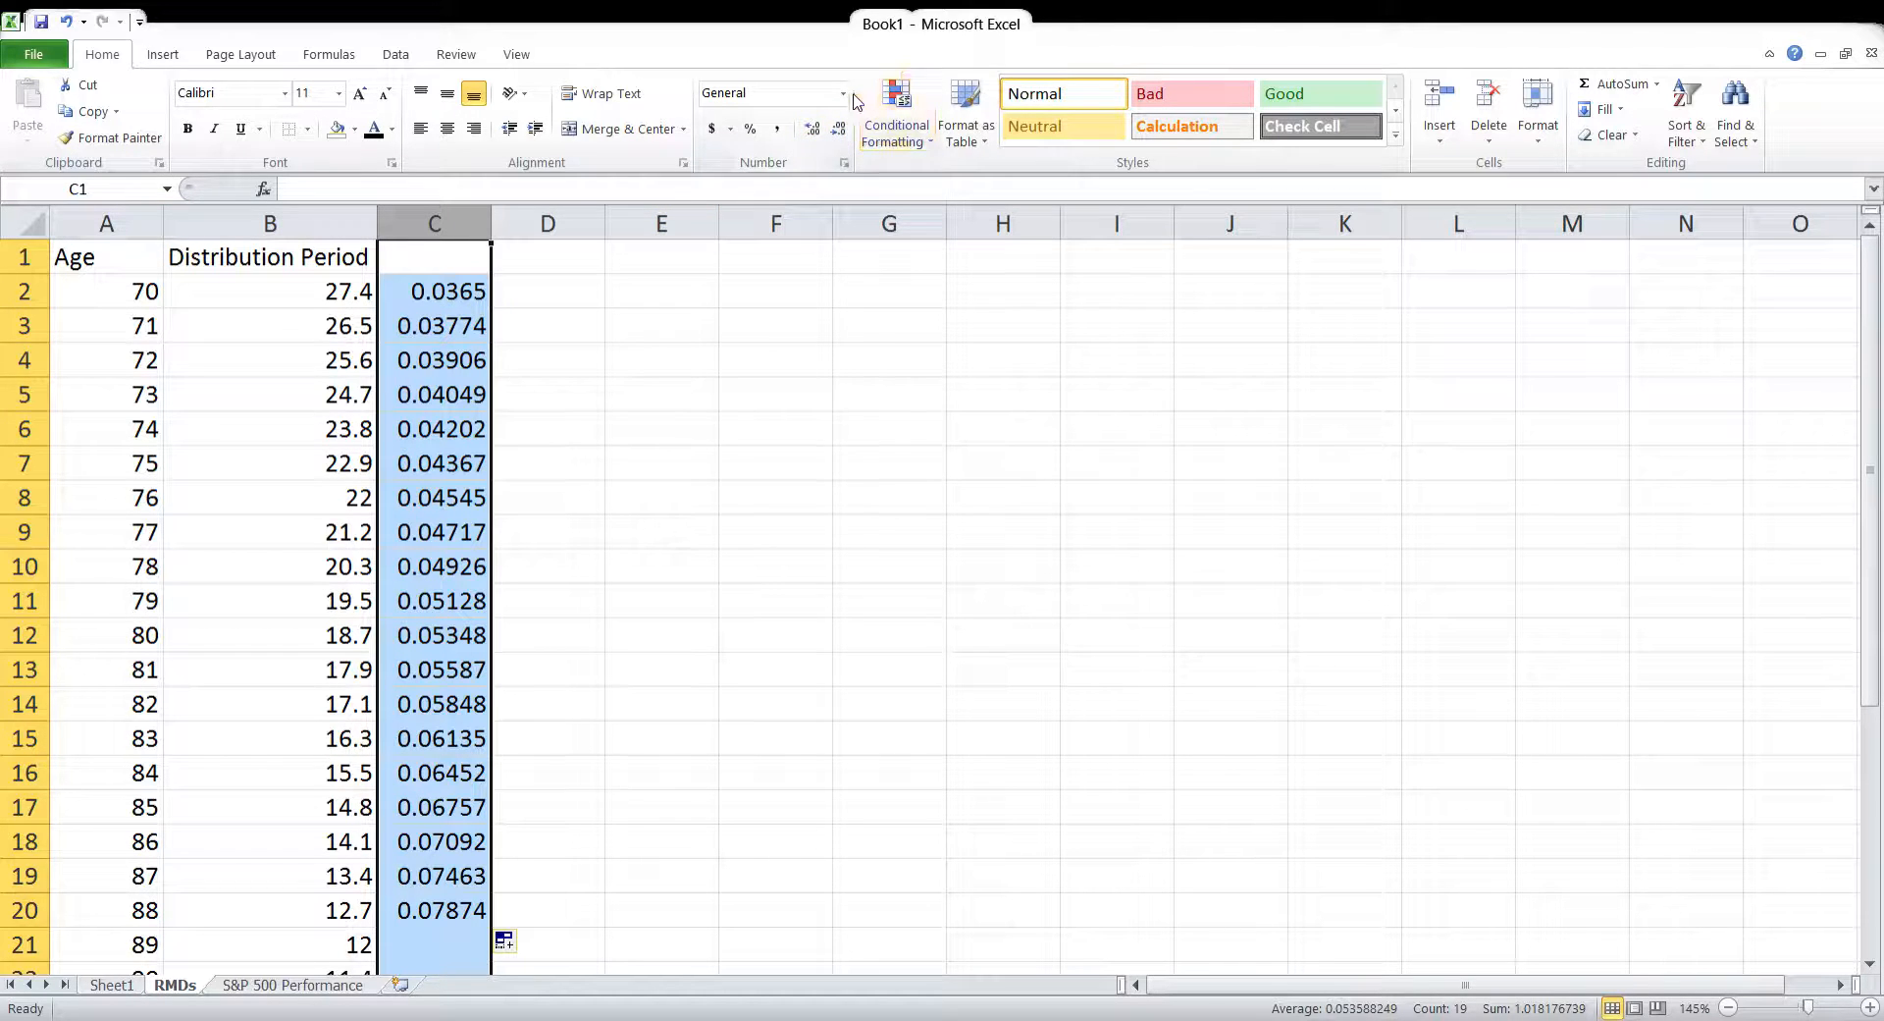
click(750, 128)
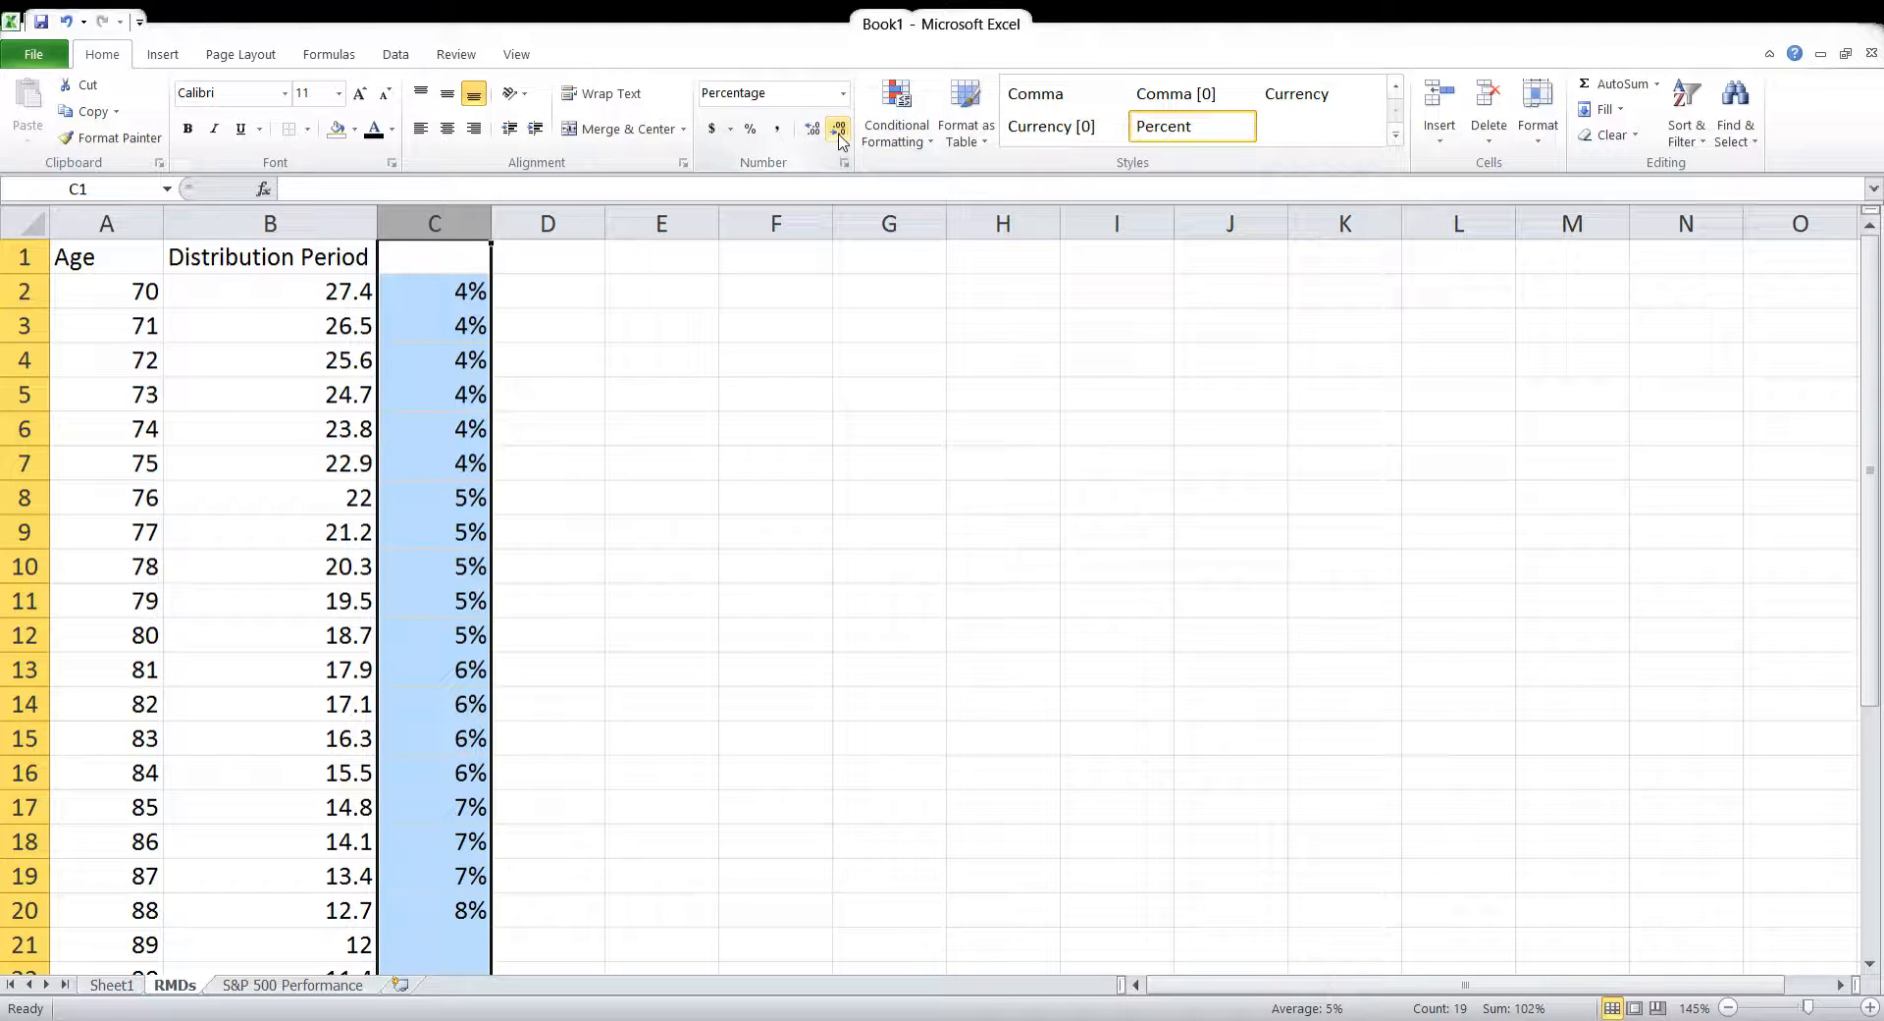
click(839, 137)
click(839, 137)
click(839, 137)
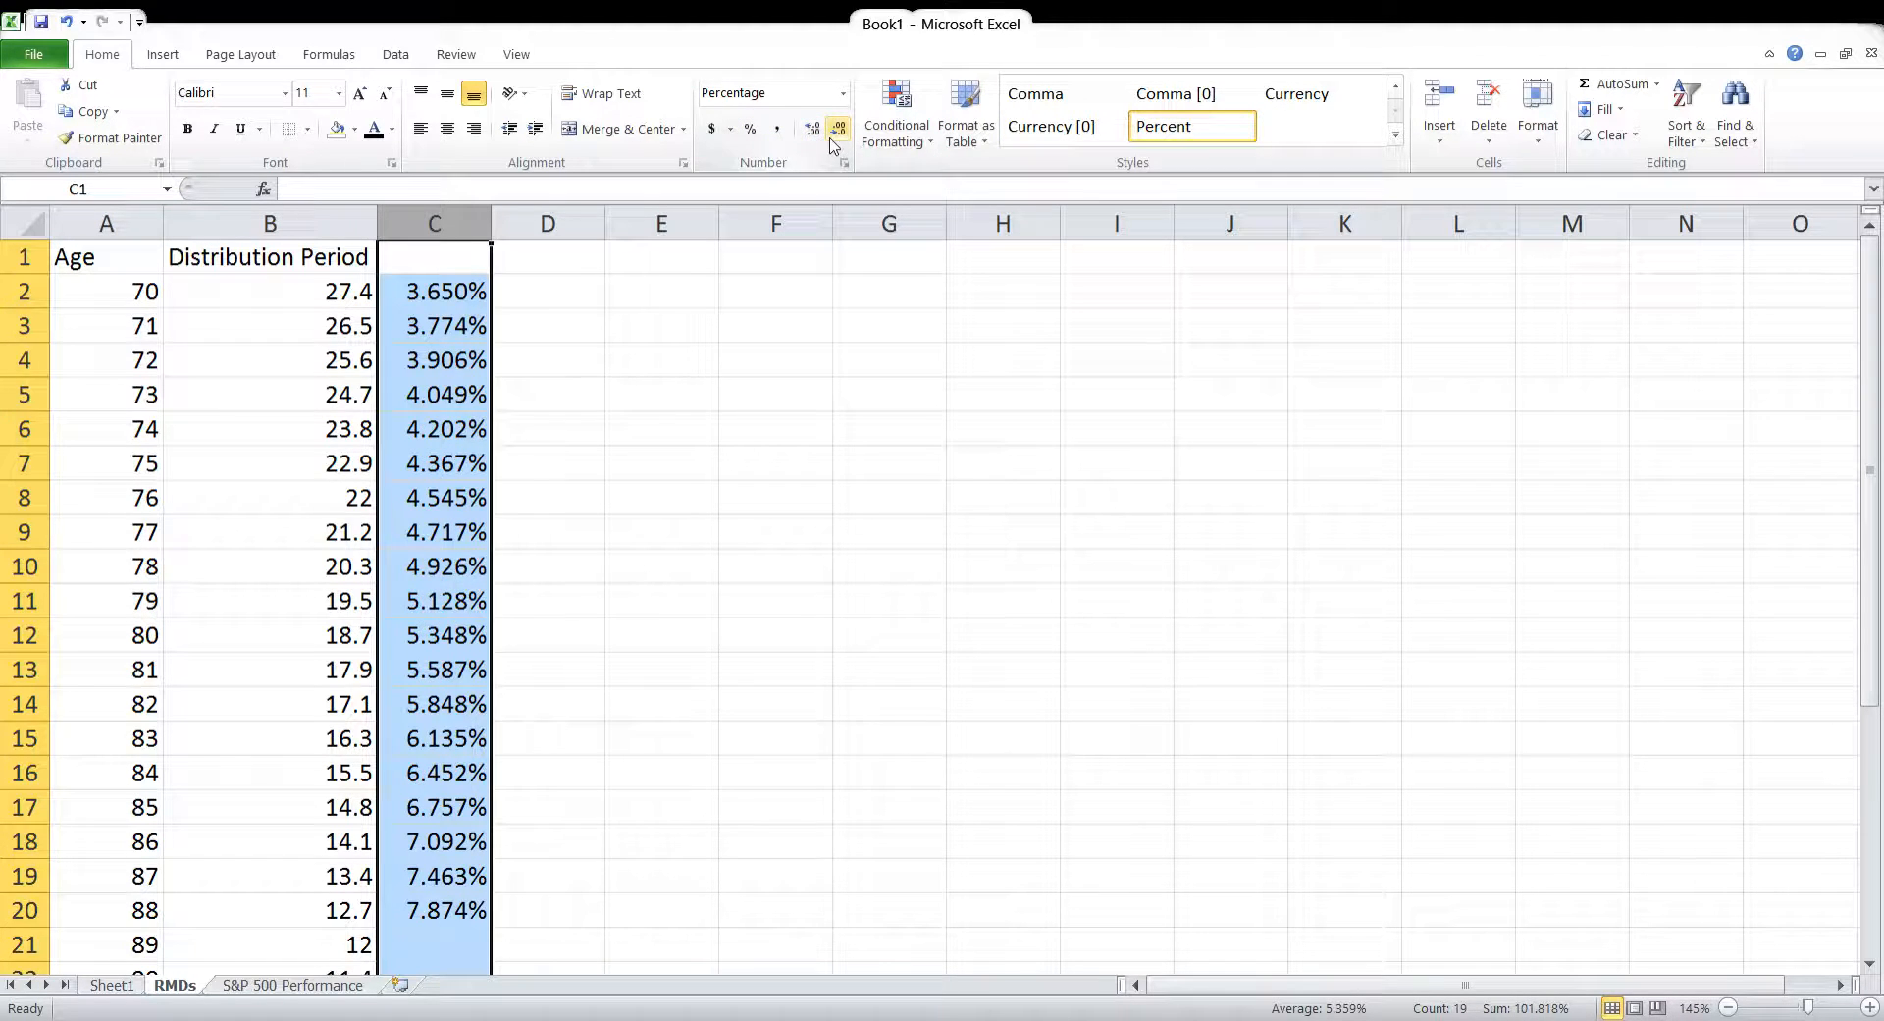
click(839, 138)
Fill the distribution rate formula from C20 down through C32, covering ages 89 to 100
scroll(736, 441, down, 3)
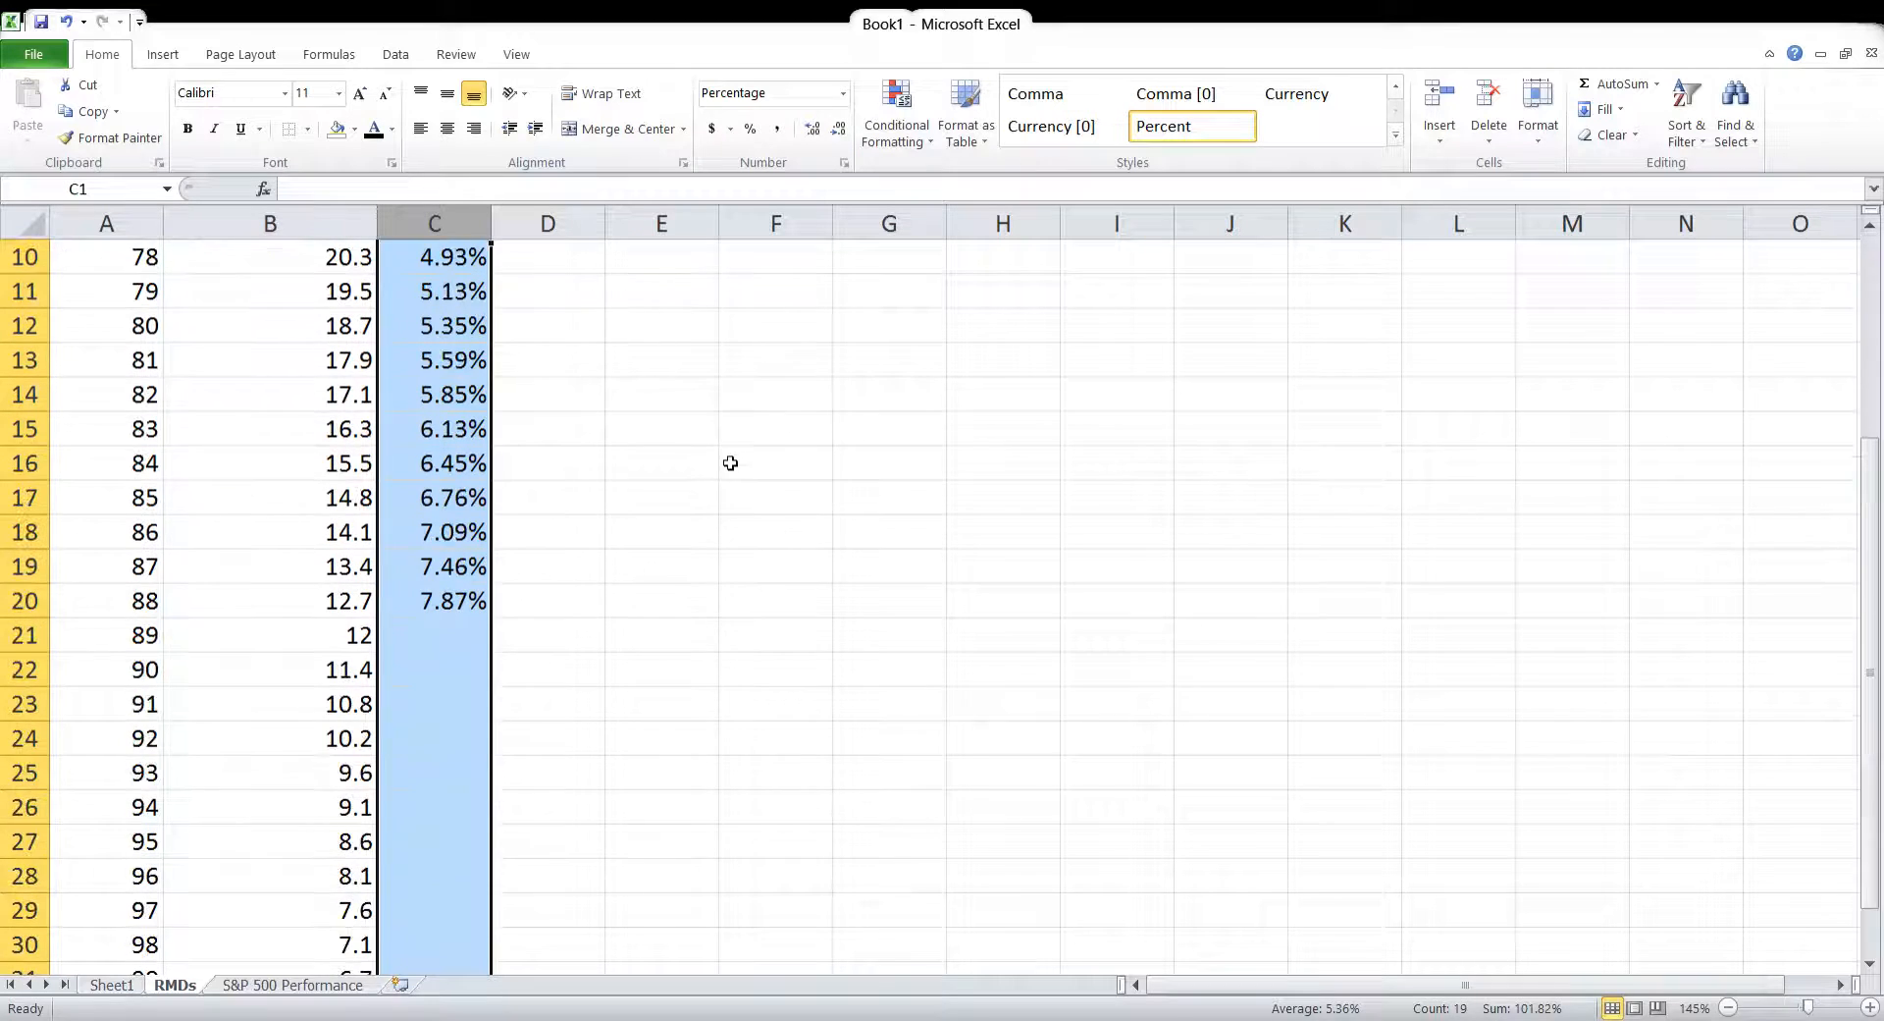
click(473, 602)
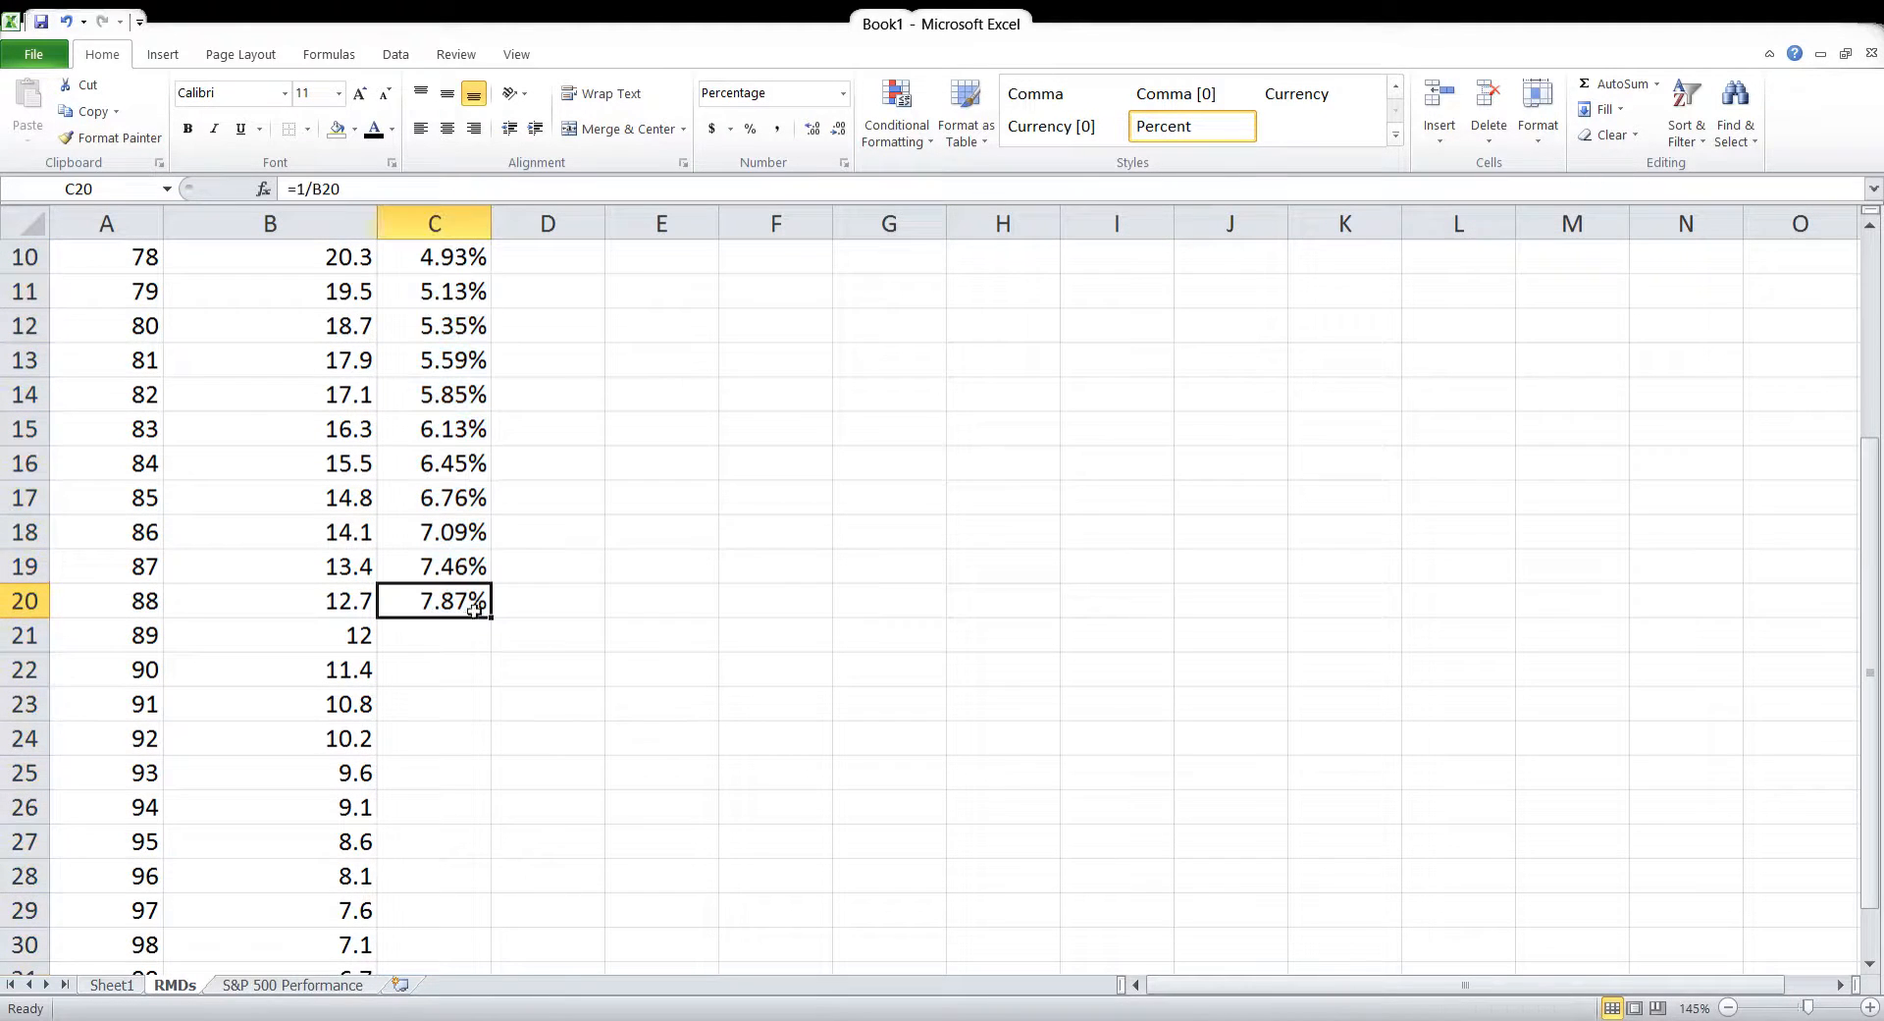
drag(490, 633, 484, 956)
scroll(588, 716, down, 4)
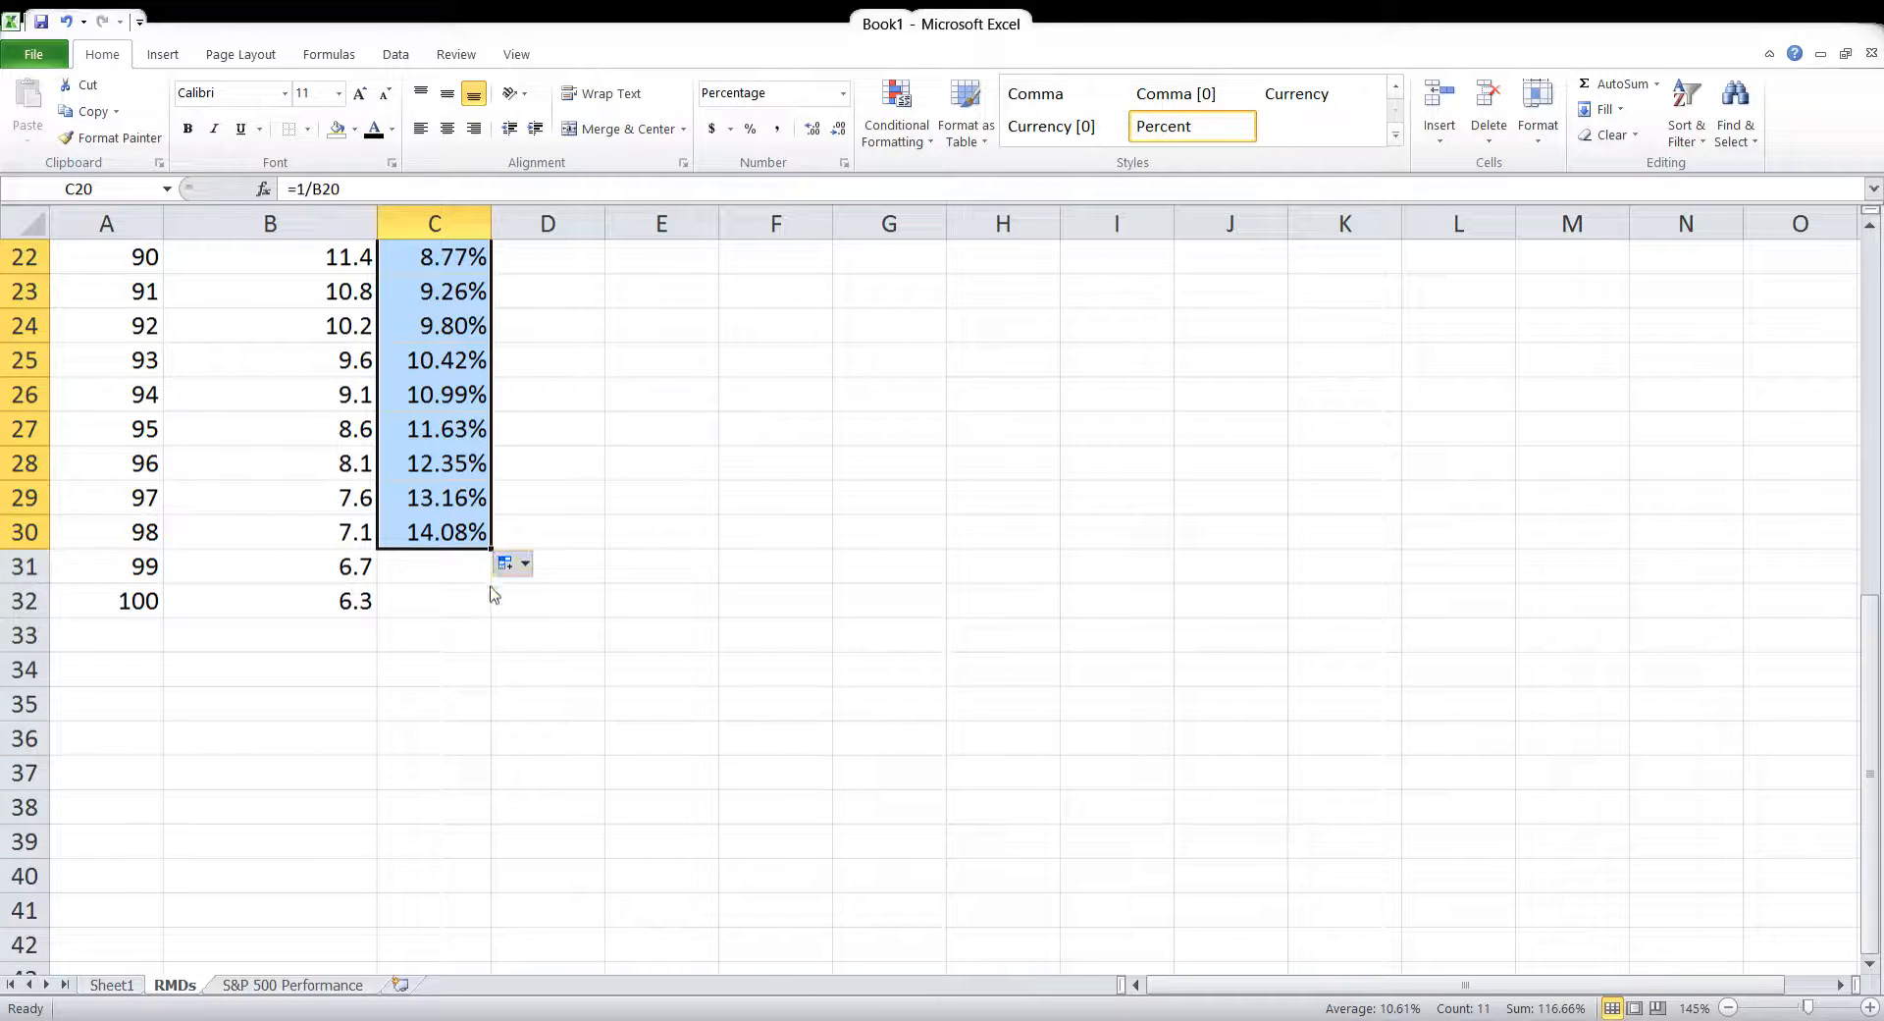
click(484, 542)
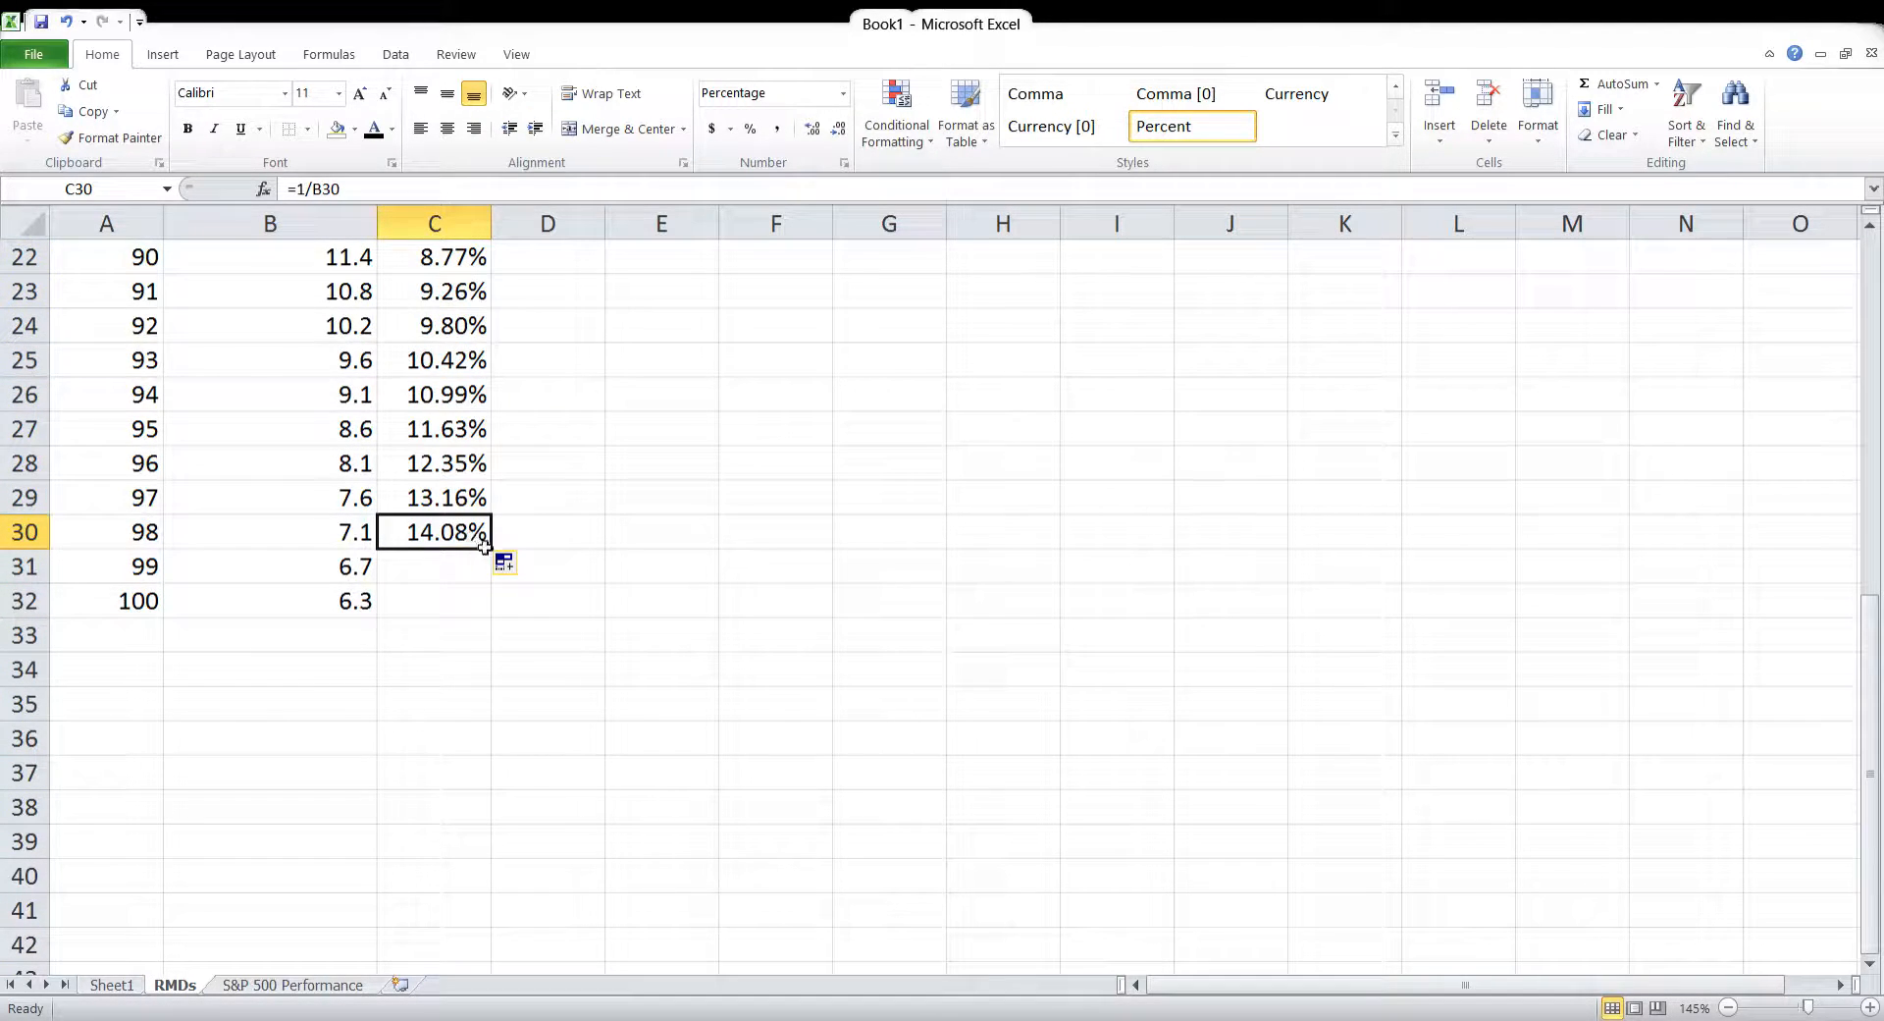
drag(498, 551, 497, 614)
click(694, 657)
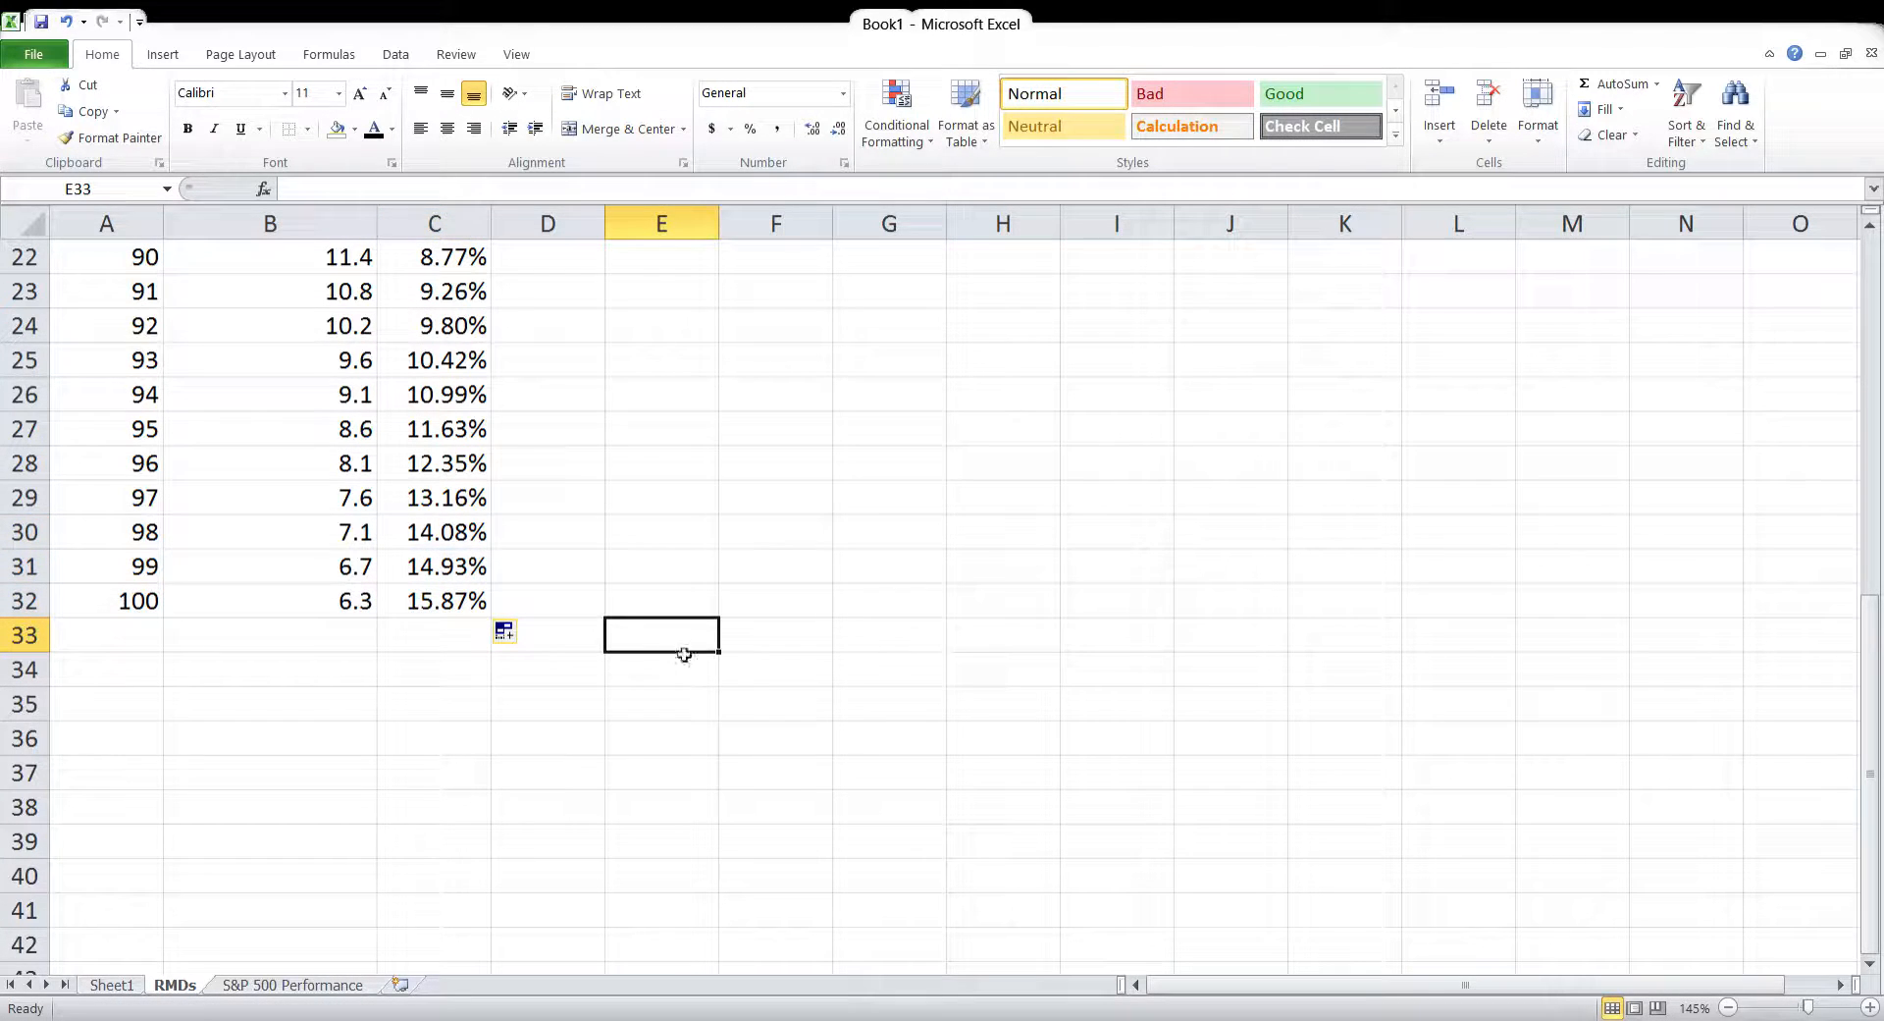
click(339, 608)
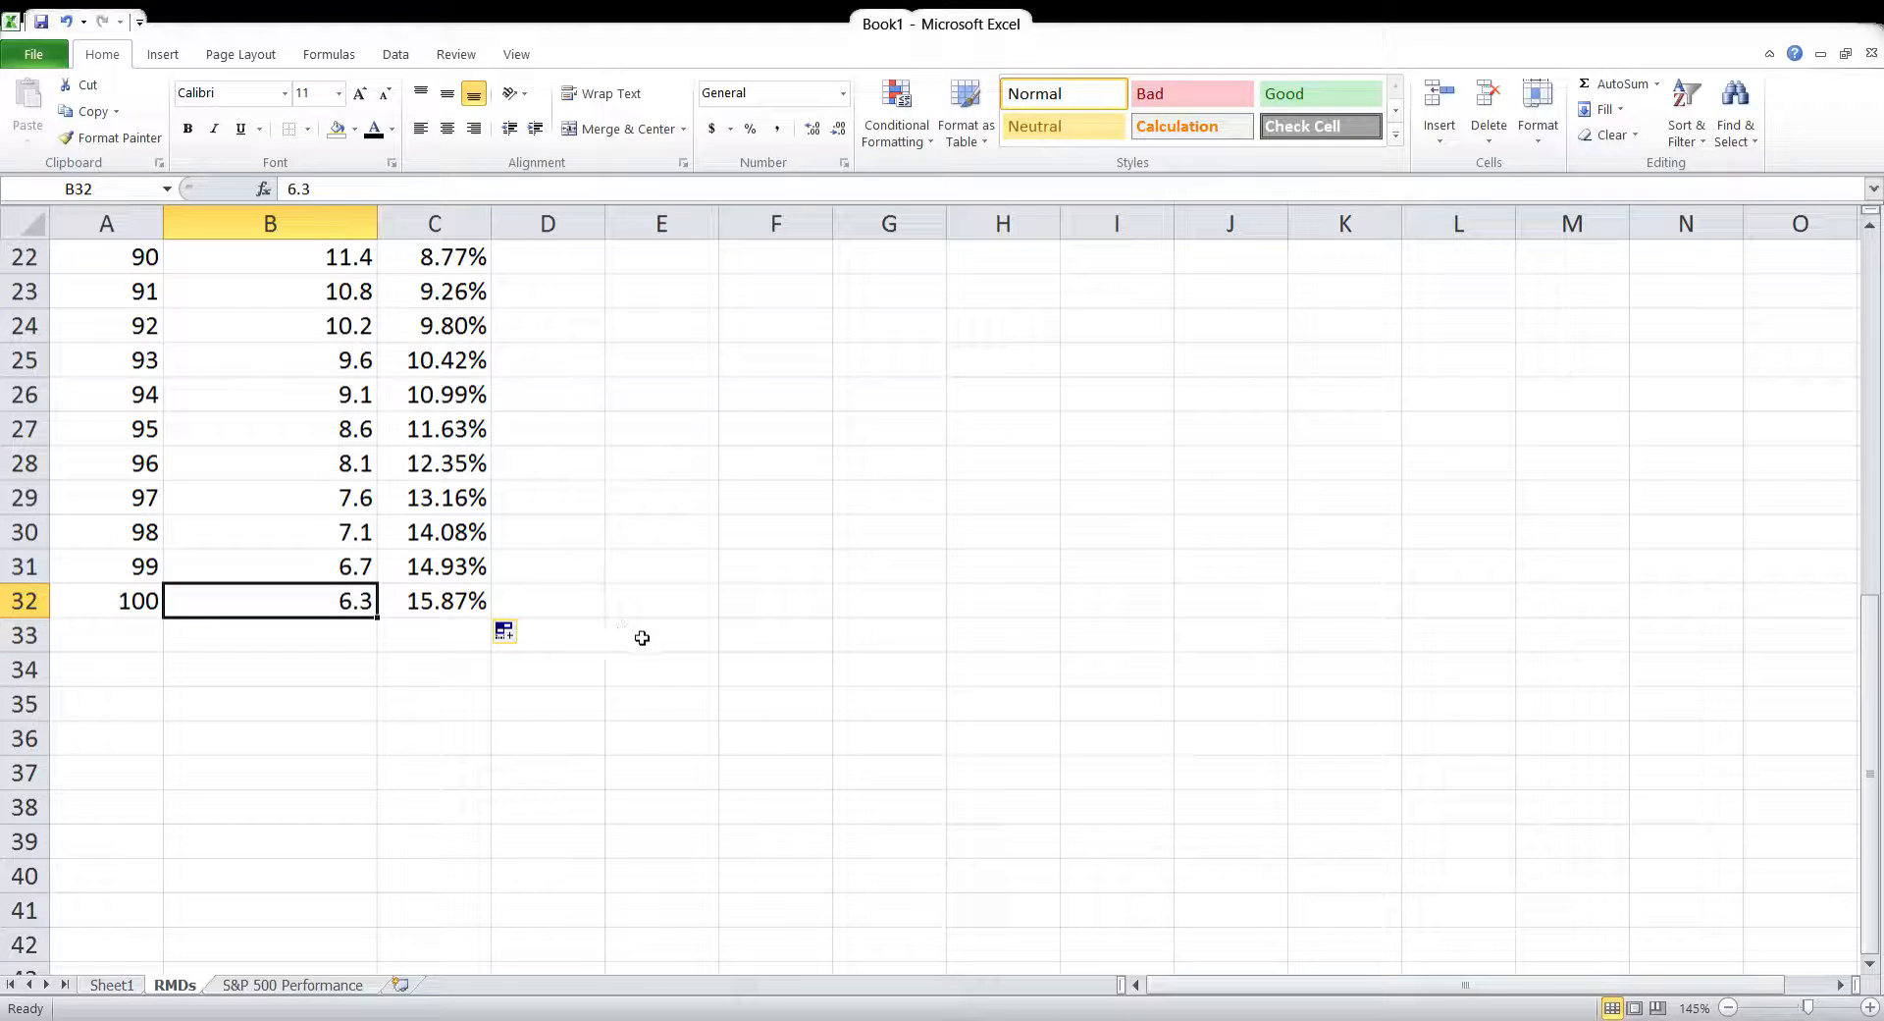
scroll(642, 636, up, 7)
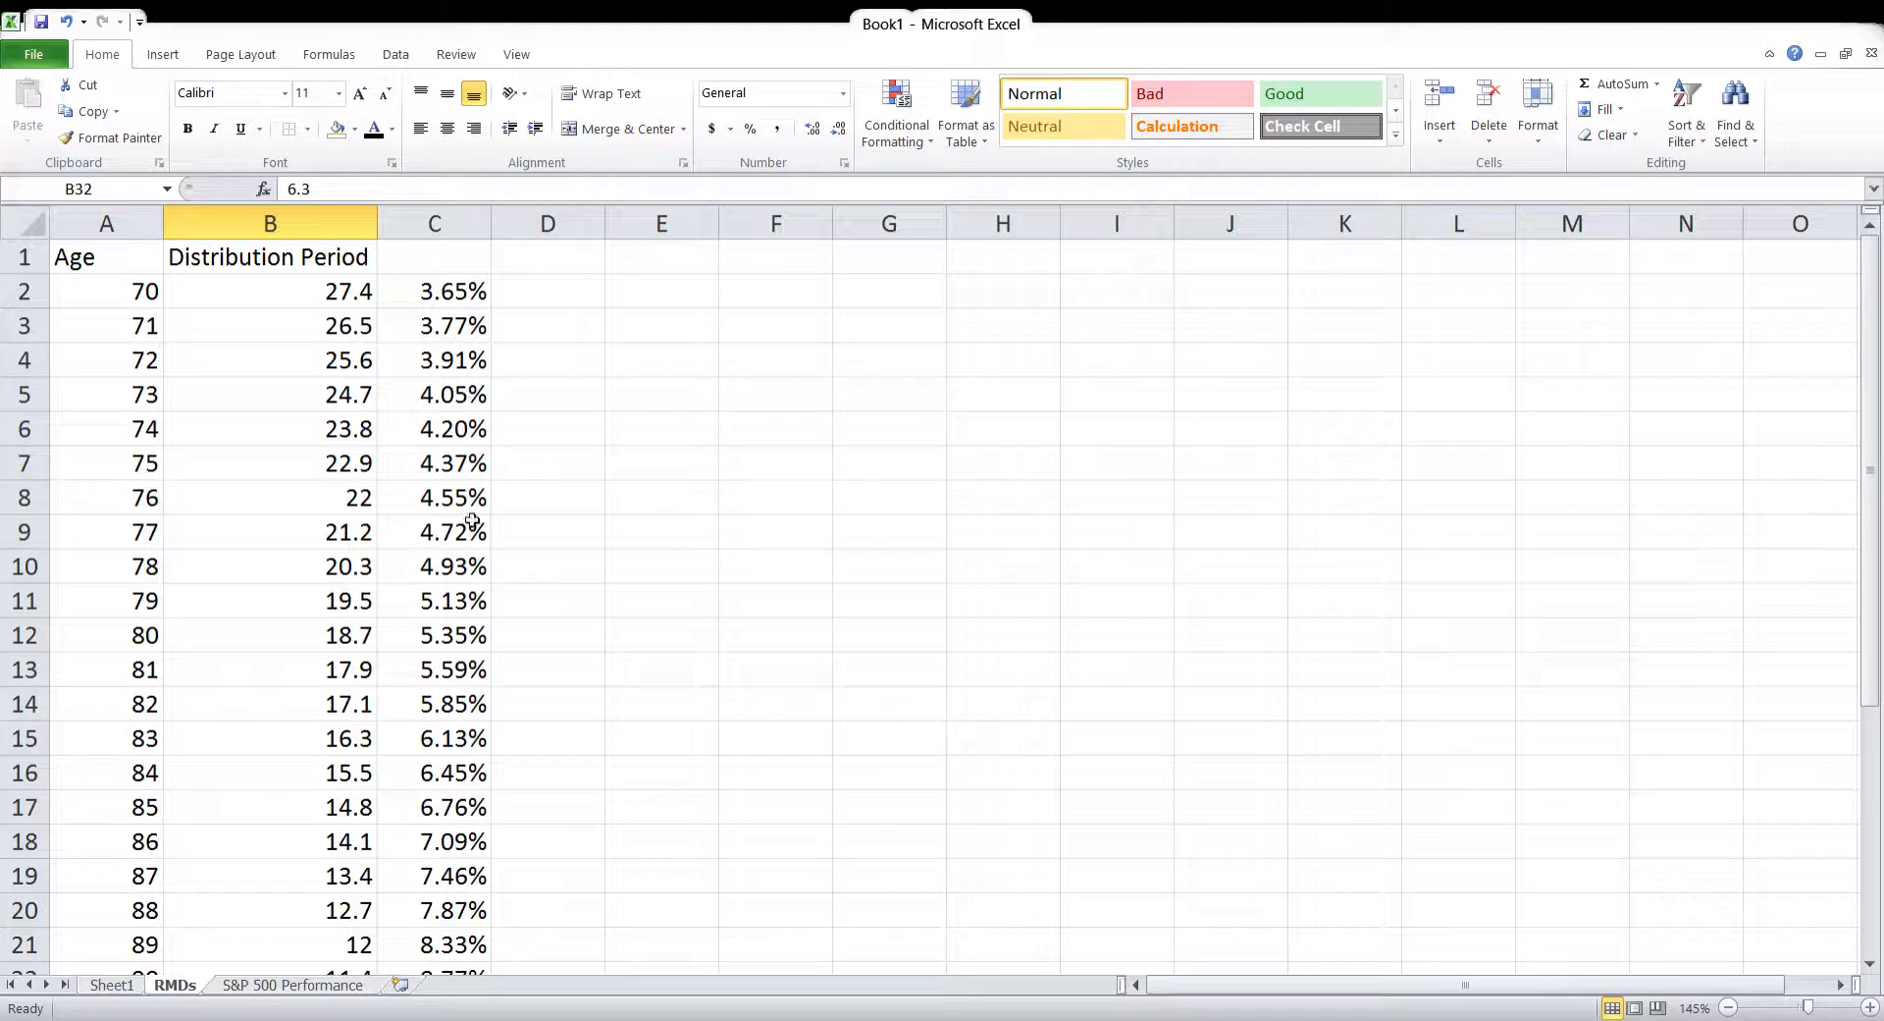
On Sheet1, review the ages, balances and retirement withdrawals across the projection, including the withdrawal formula in G52
click(114, 985)
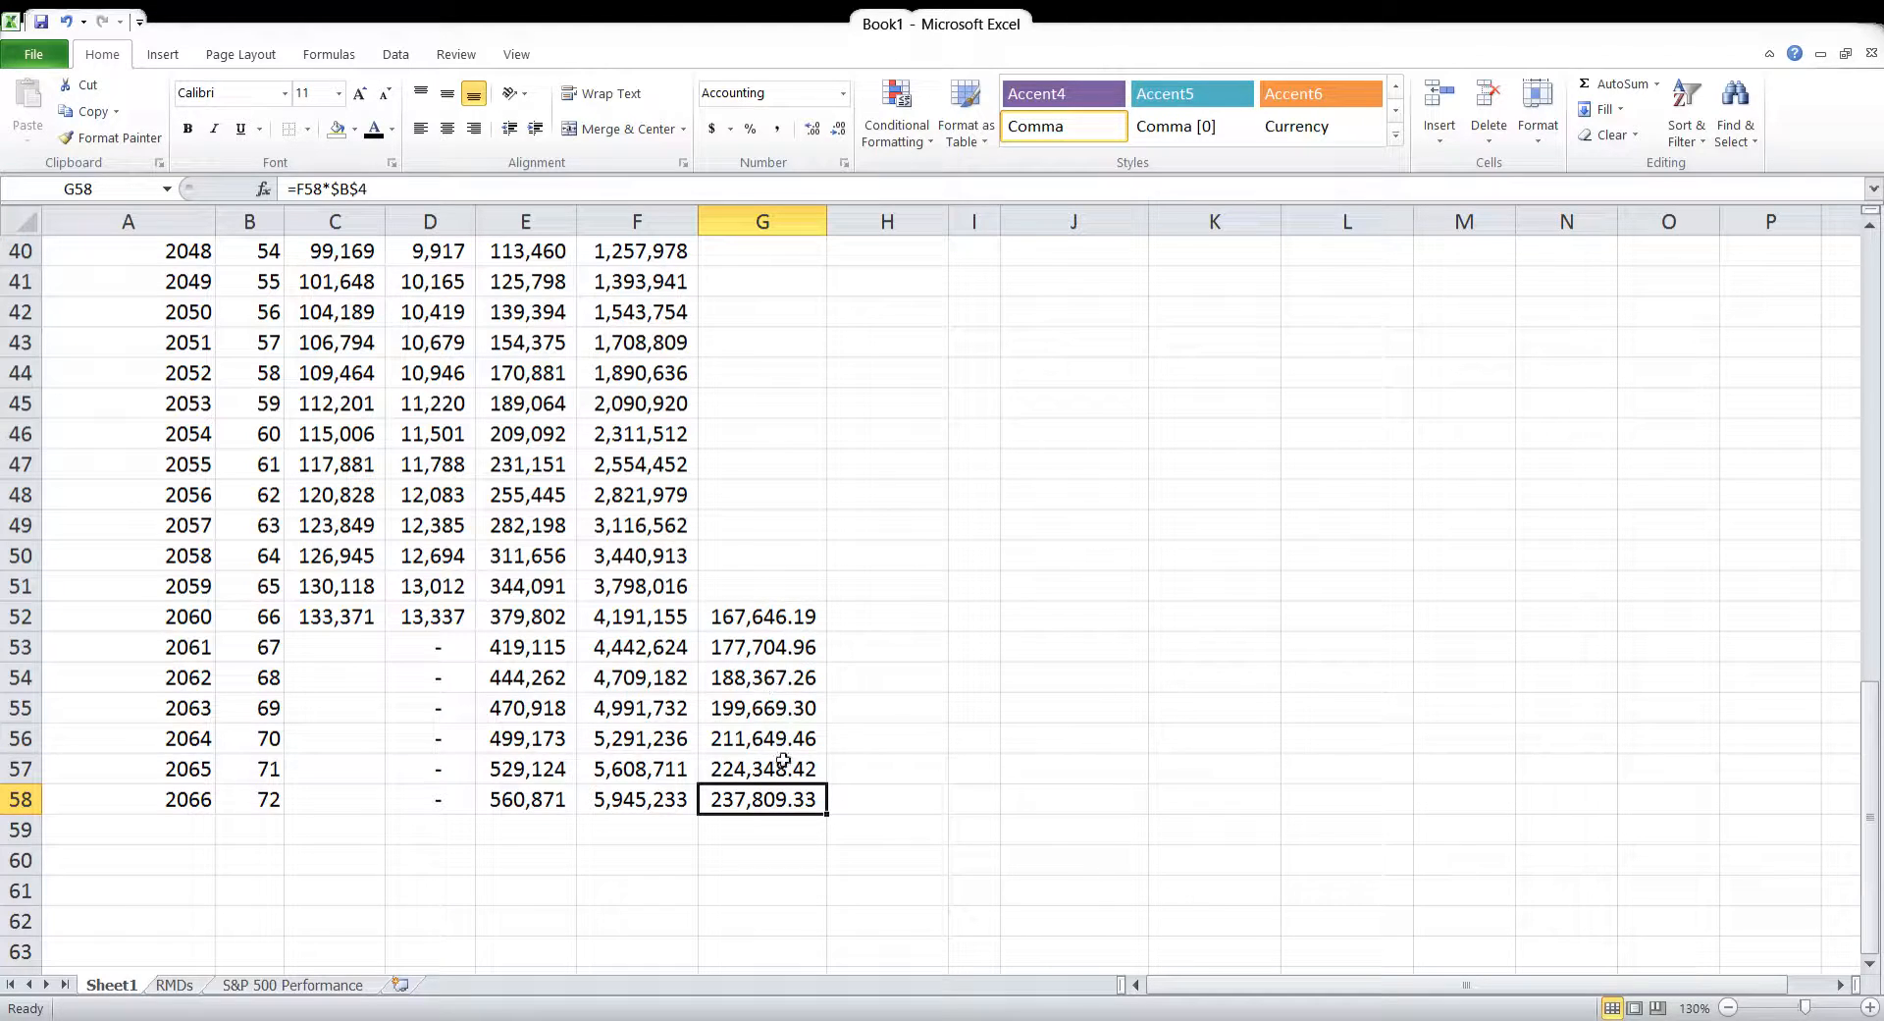
scroll(955, 751, up, 11)
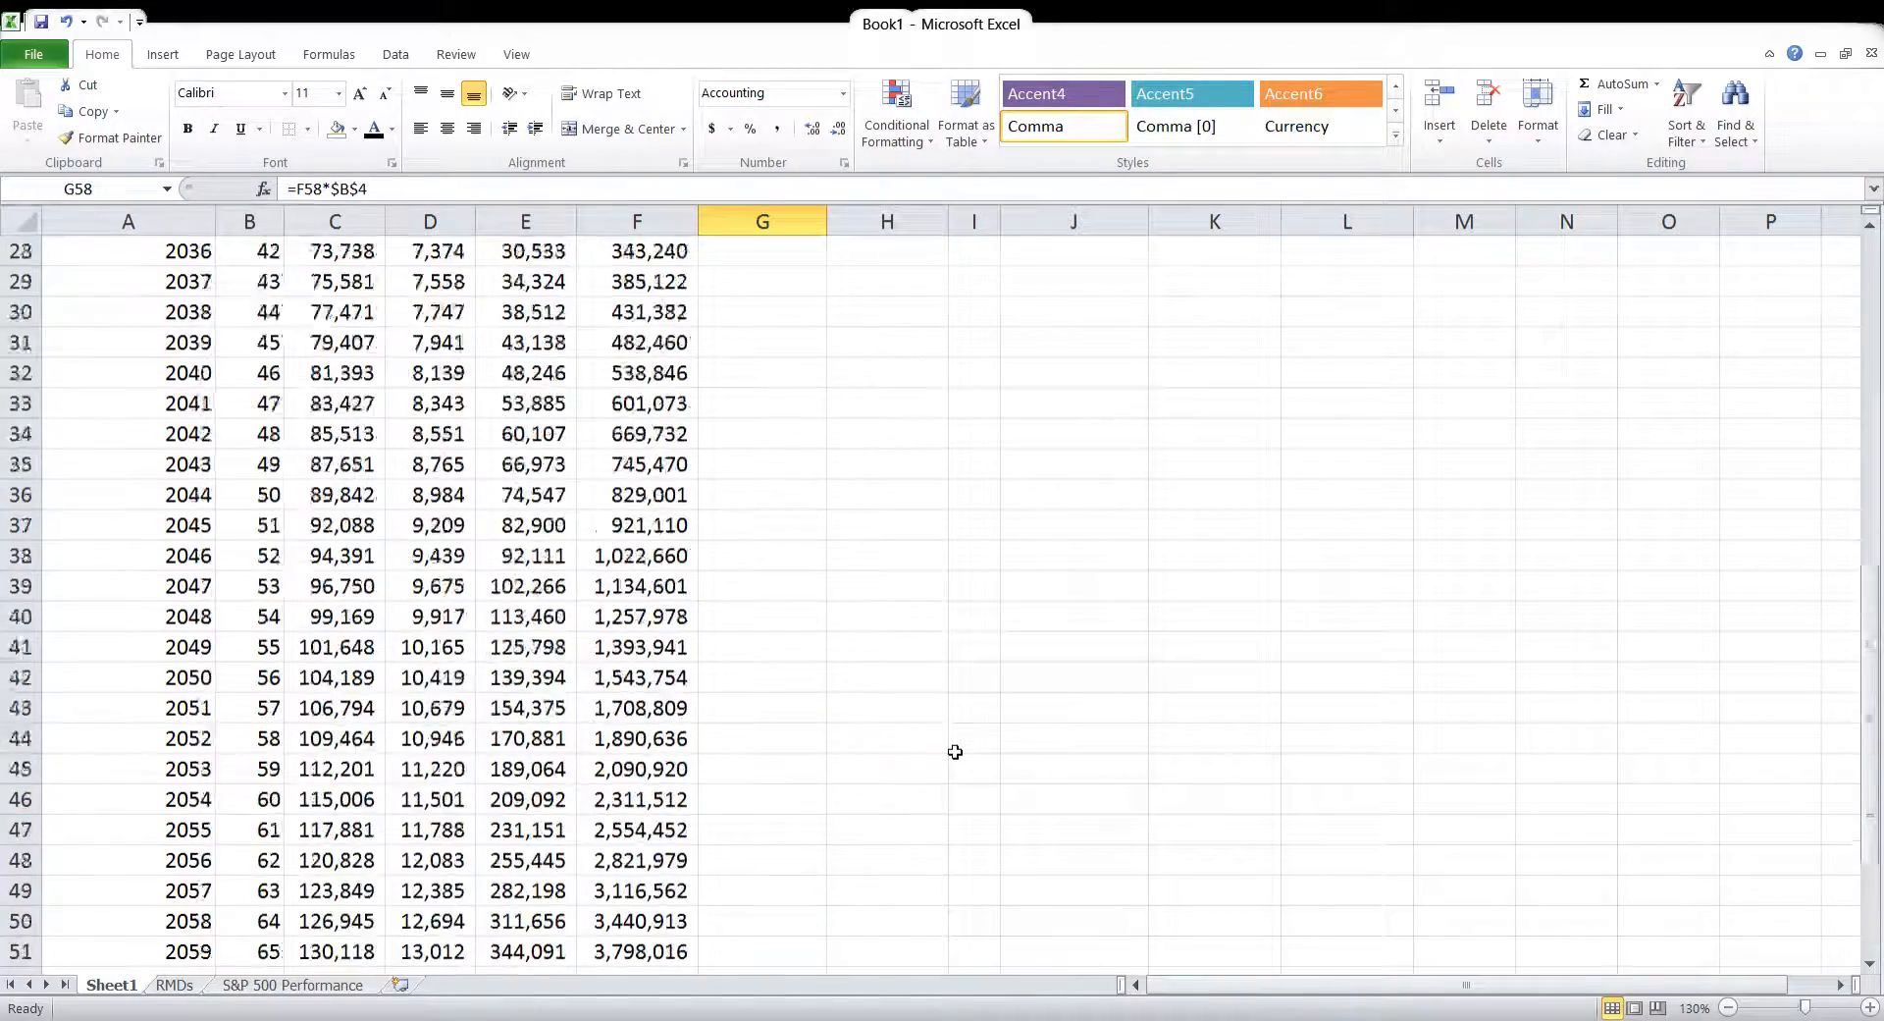
scroll(955, 752, down, 3)
scroll(955, 752, down, 8)
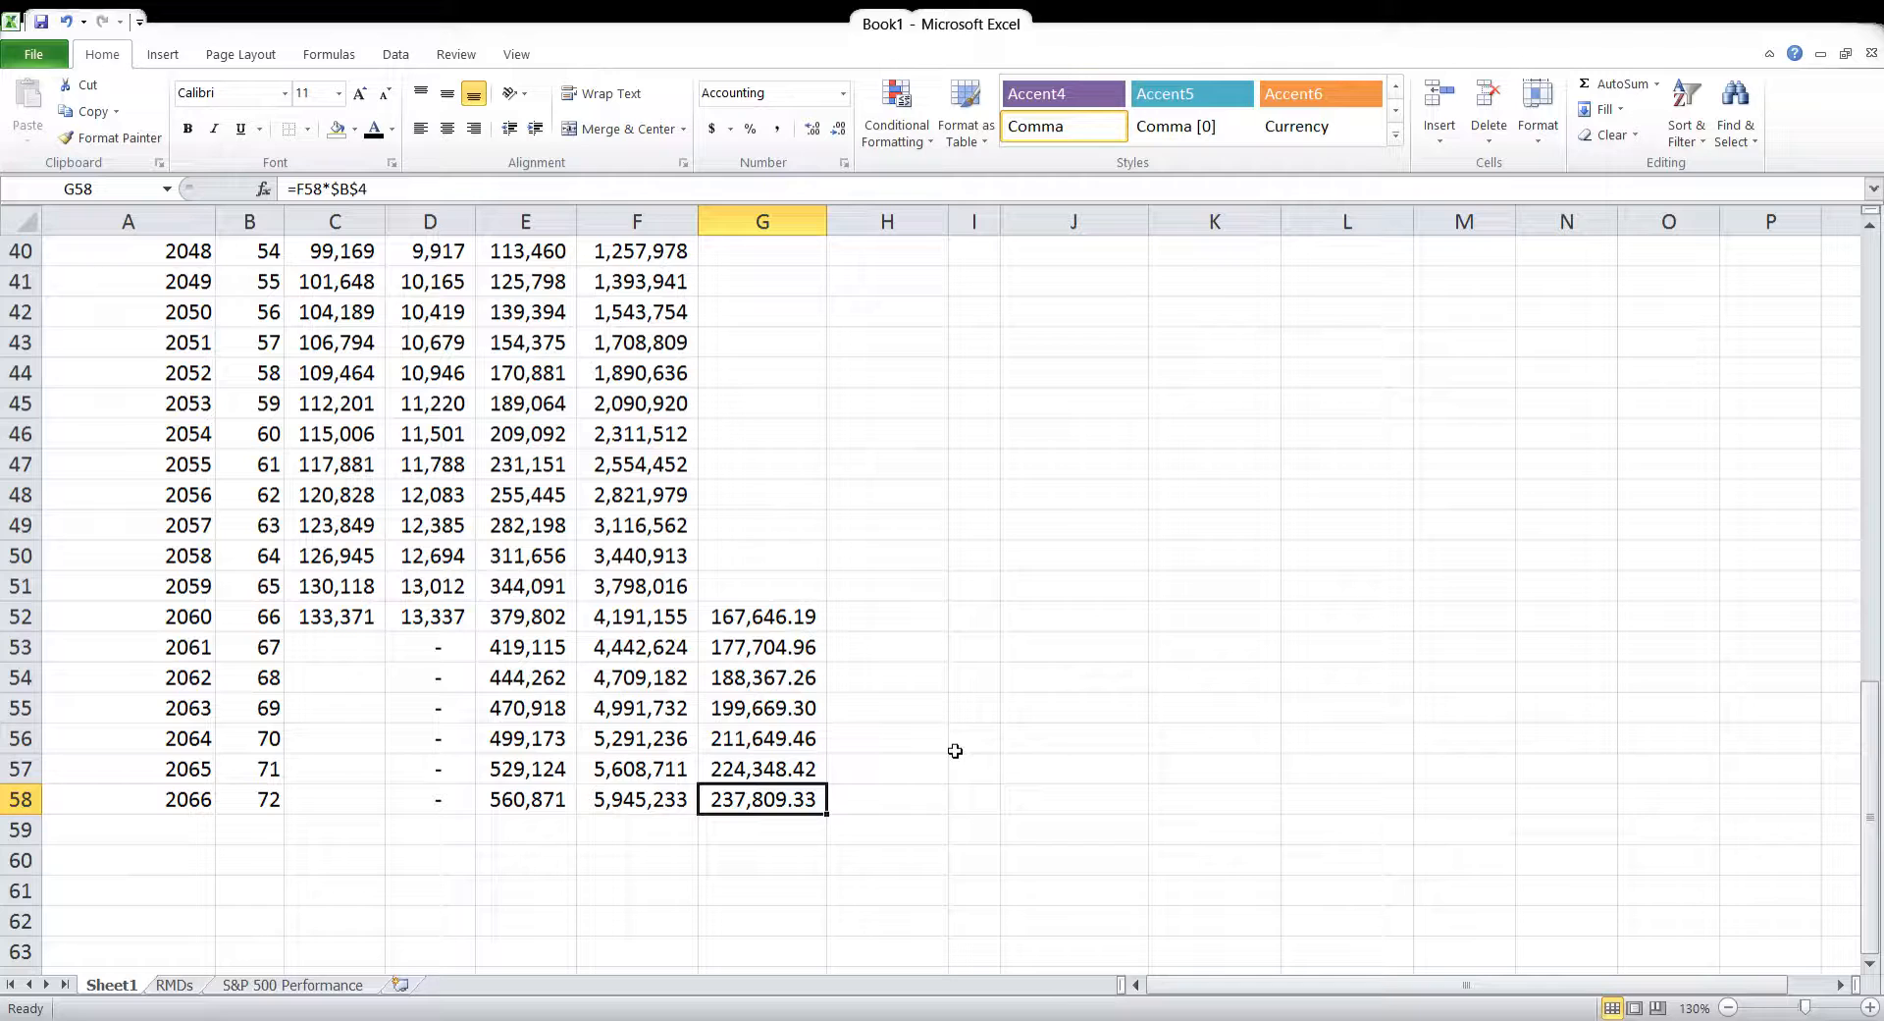
click(748, 624)
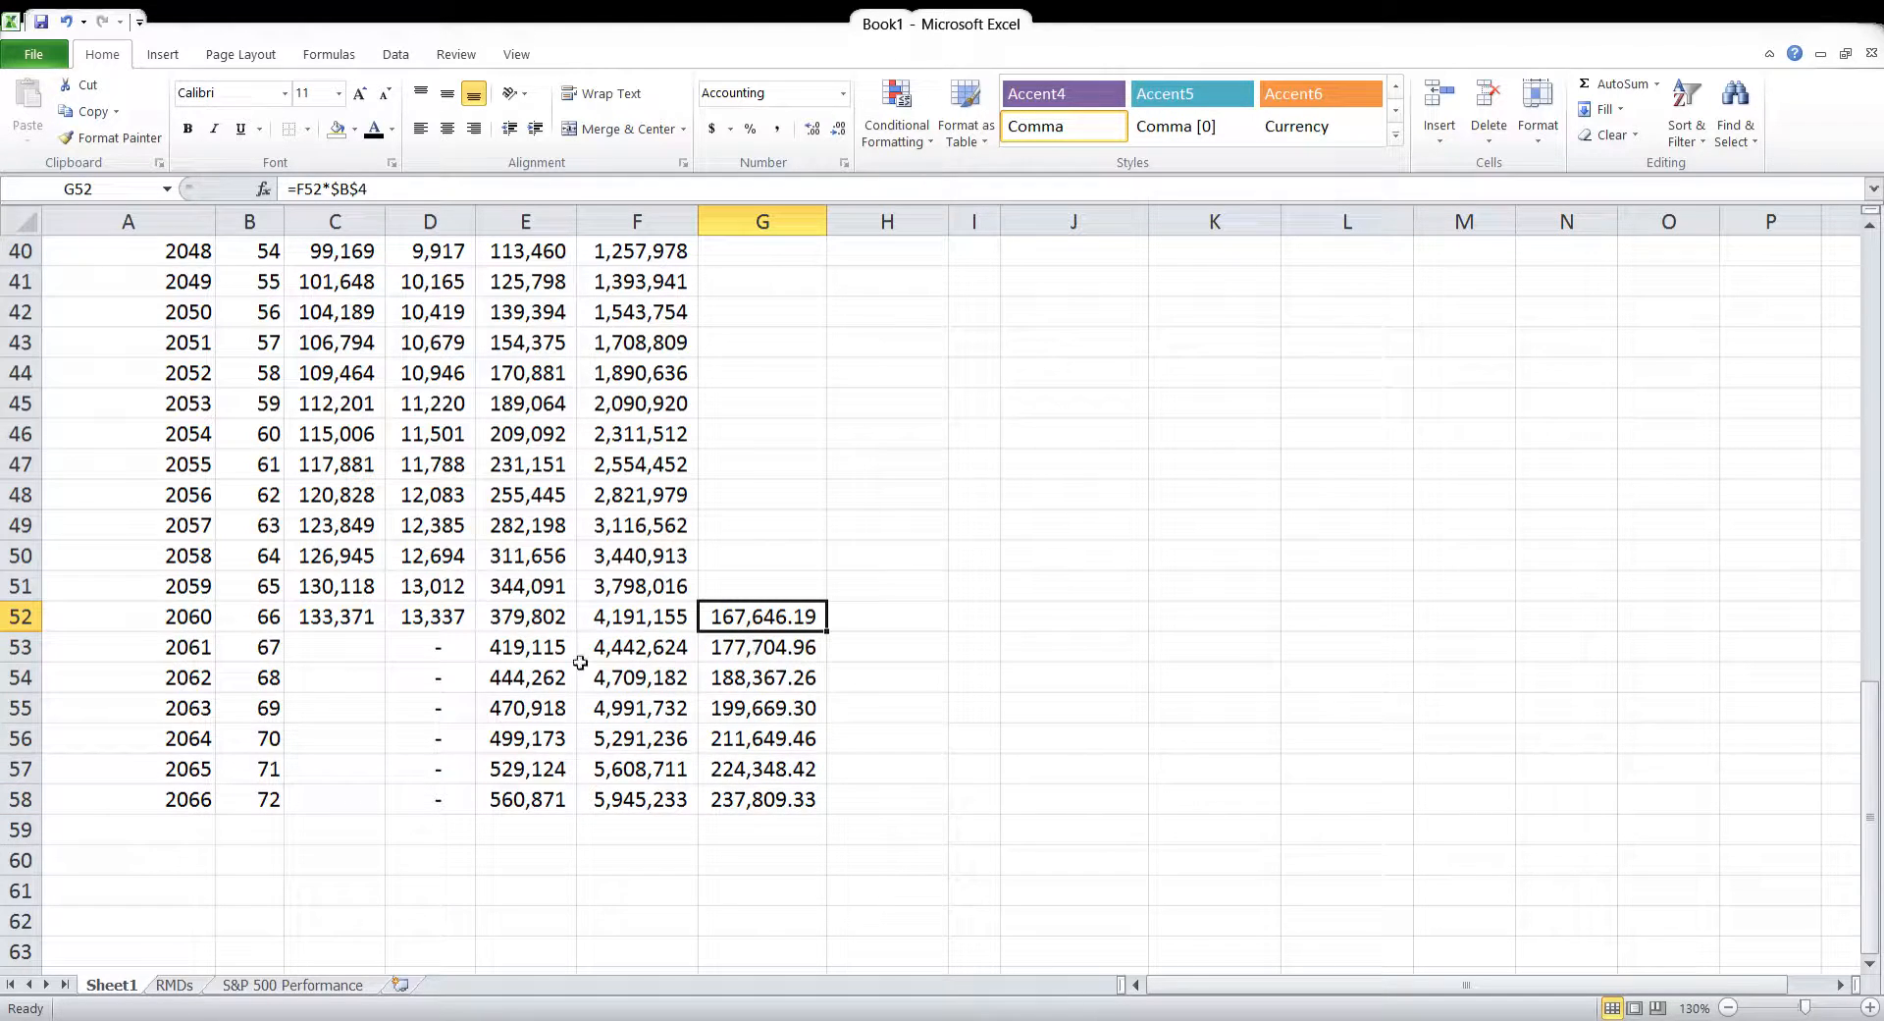
click(276, 658)
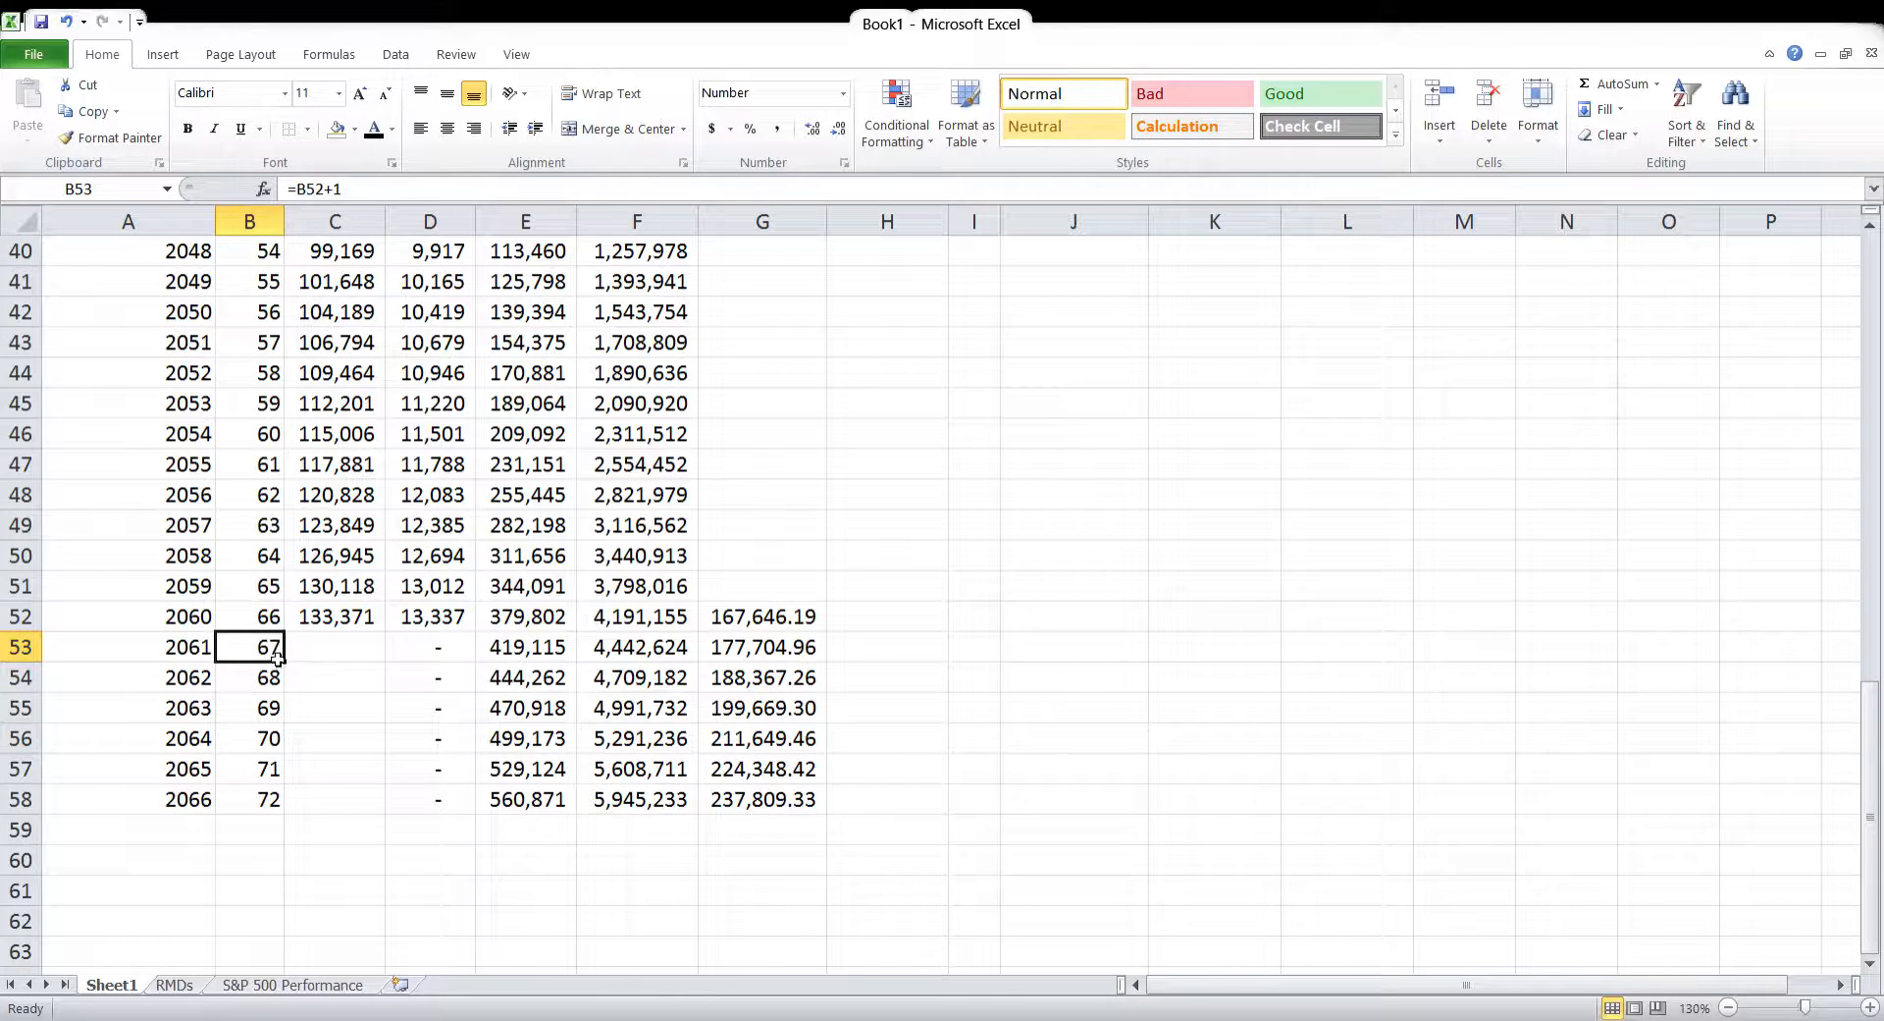
click(265, 509)
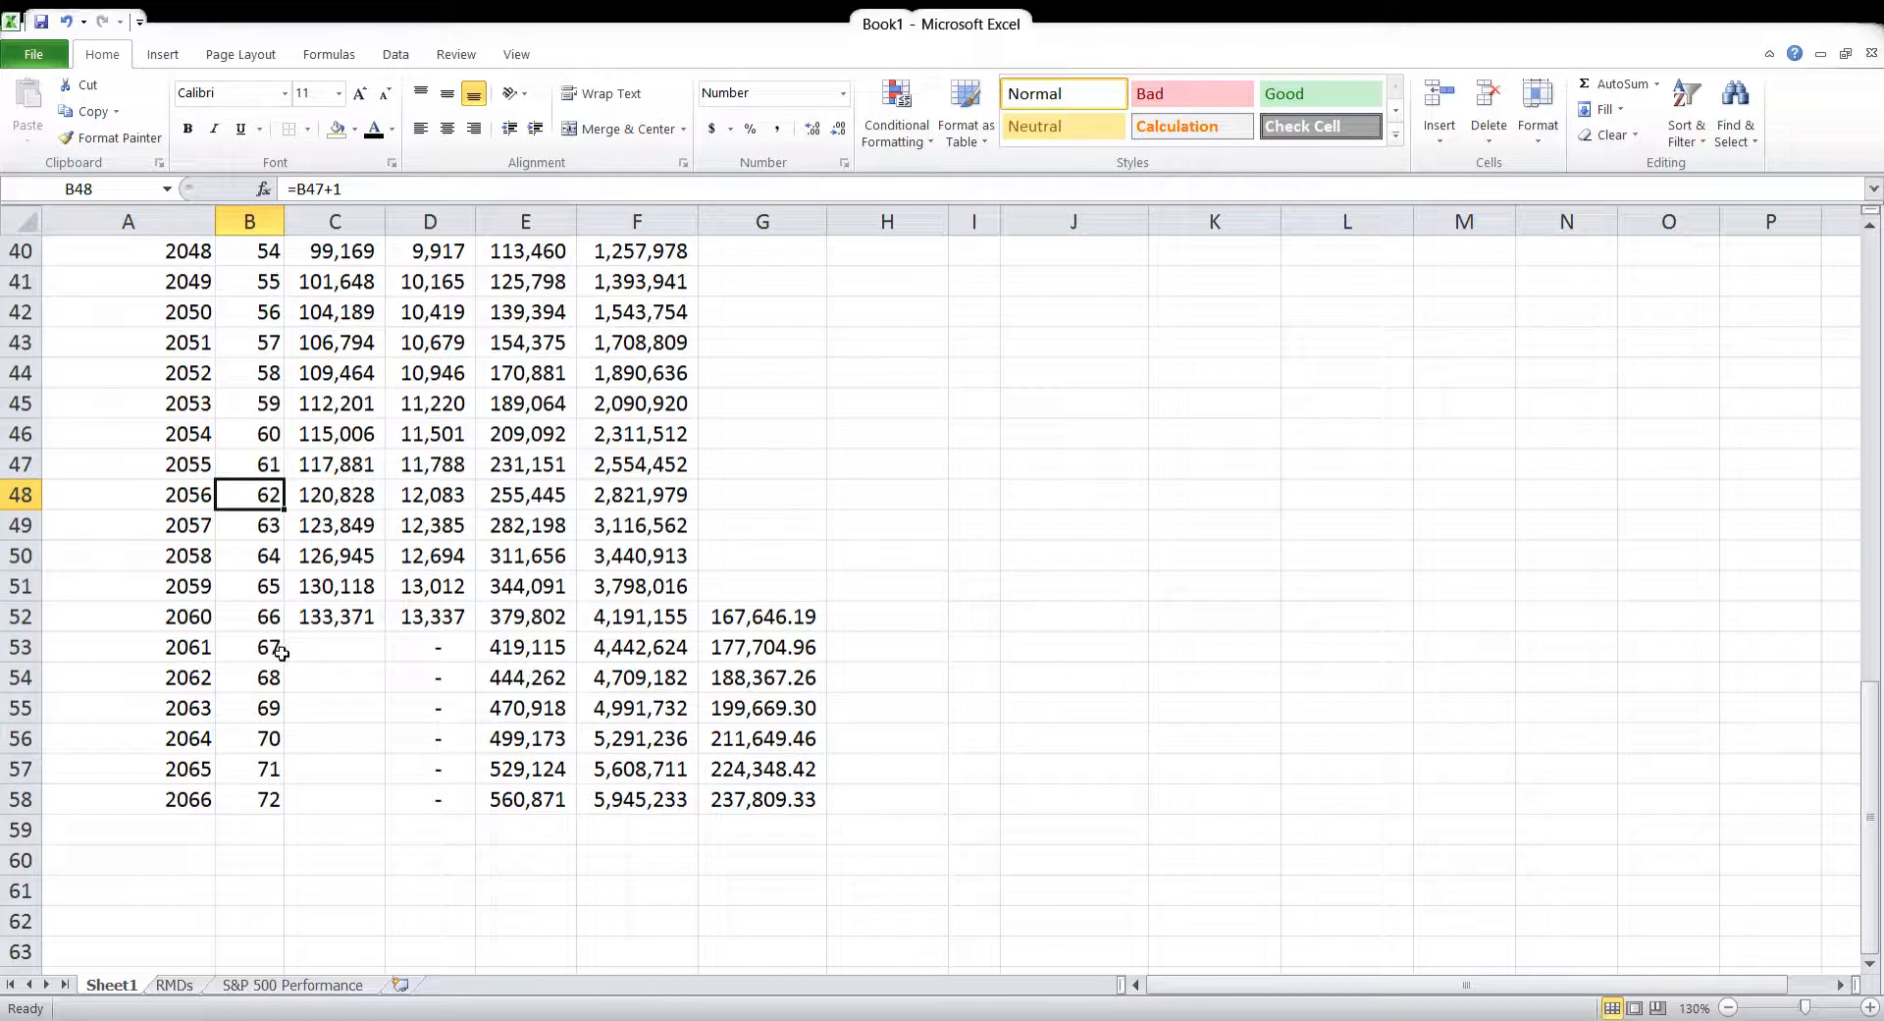
click(810, 620)
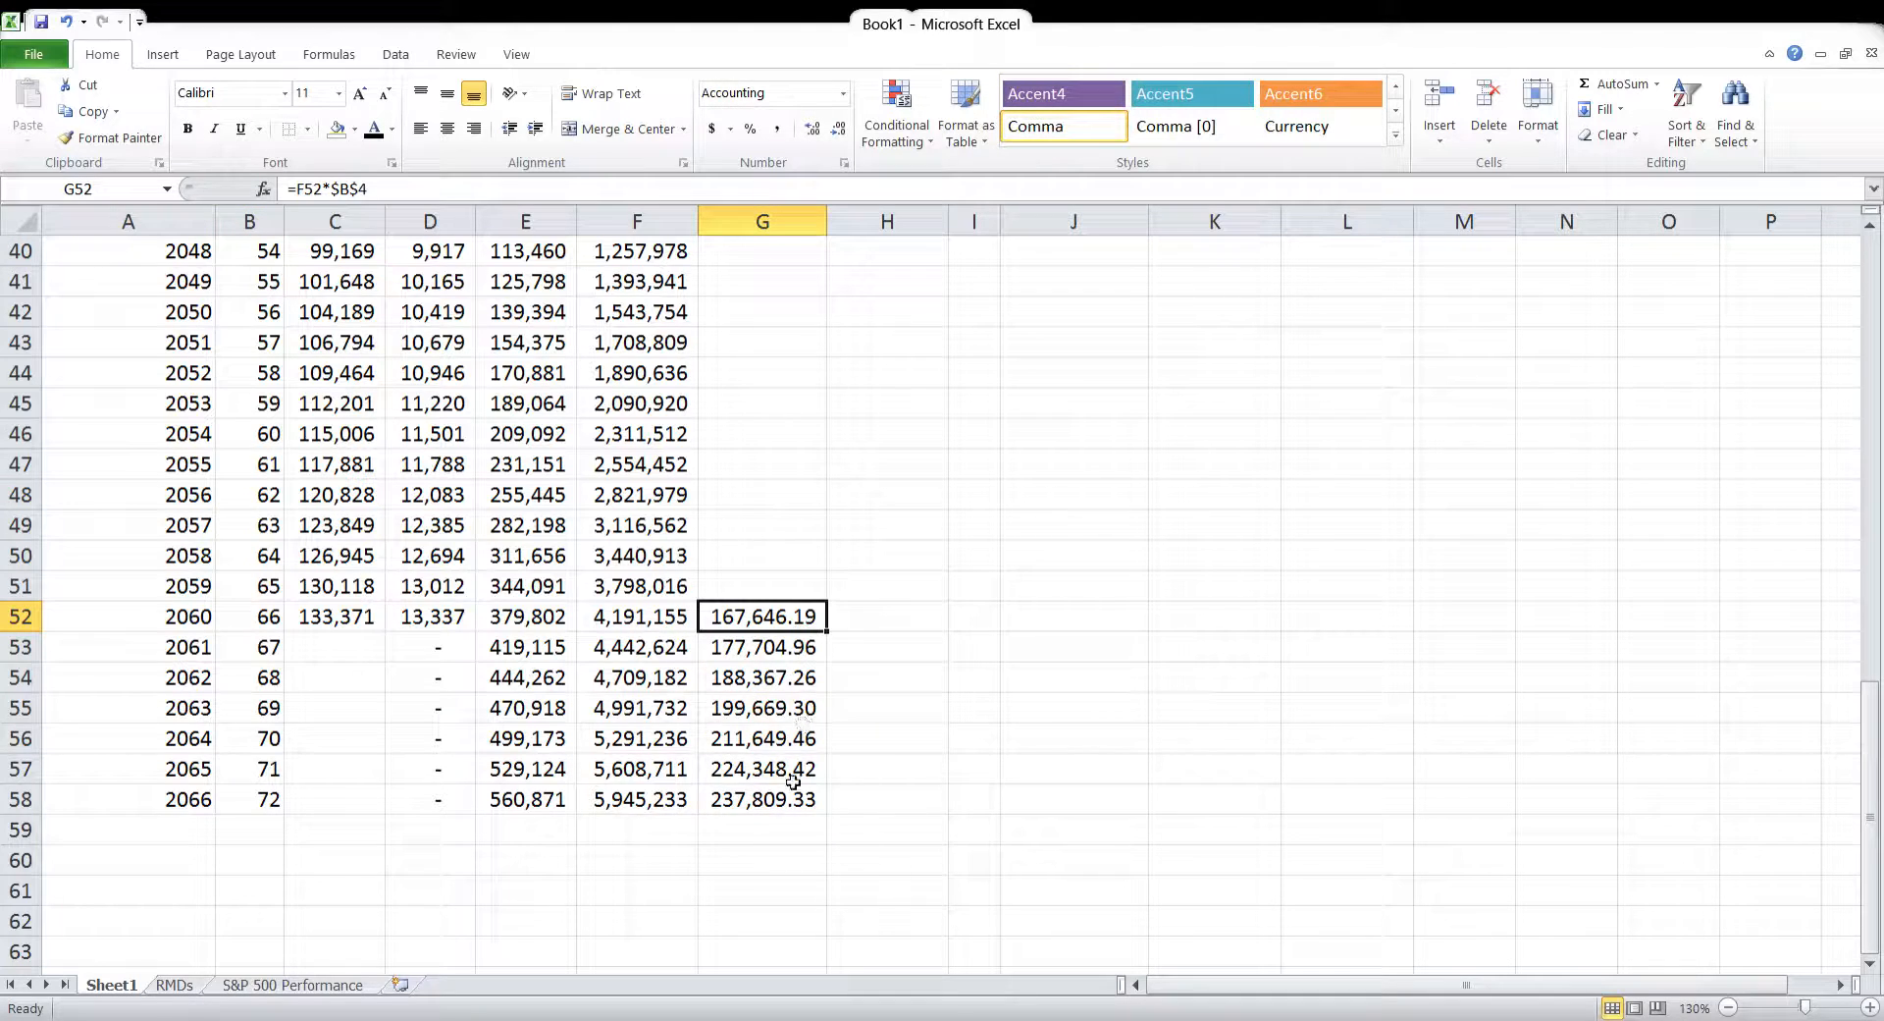
scroll(957, 706, up, 6)
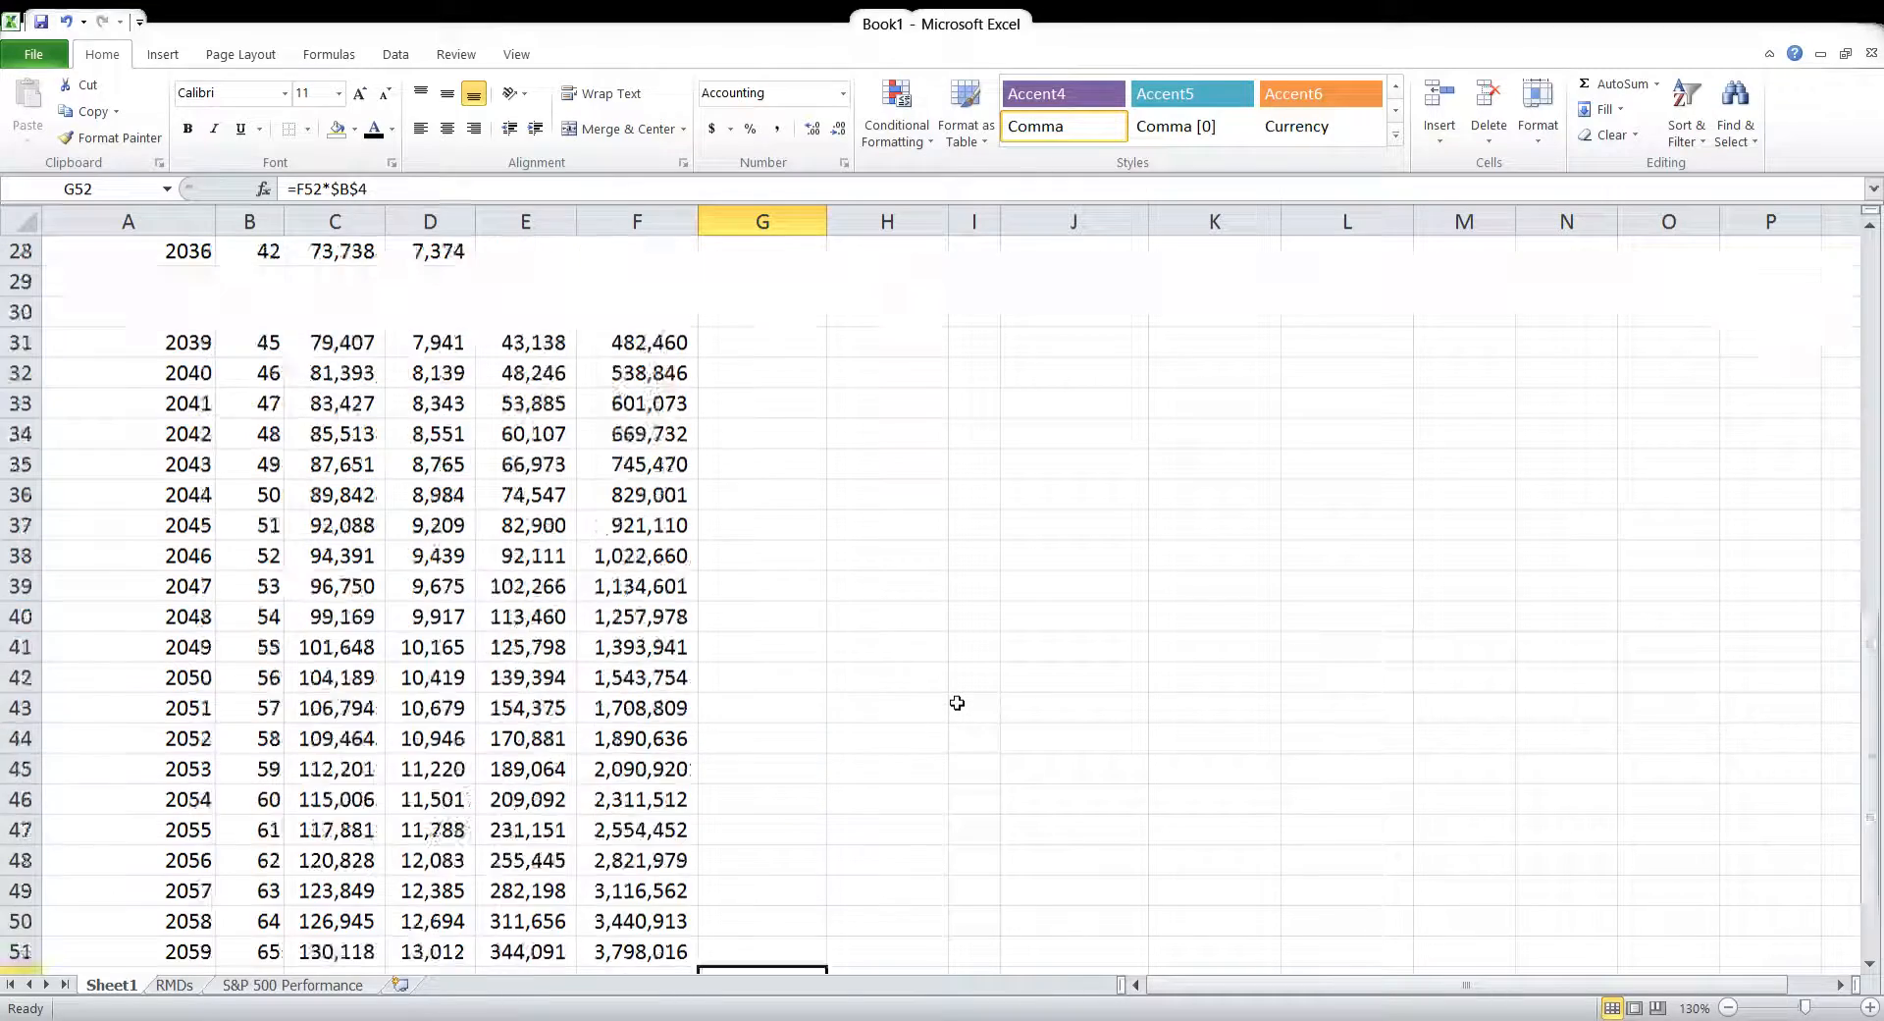
scroll(957, 706, up, 6)
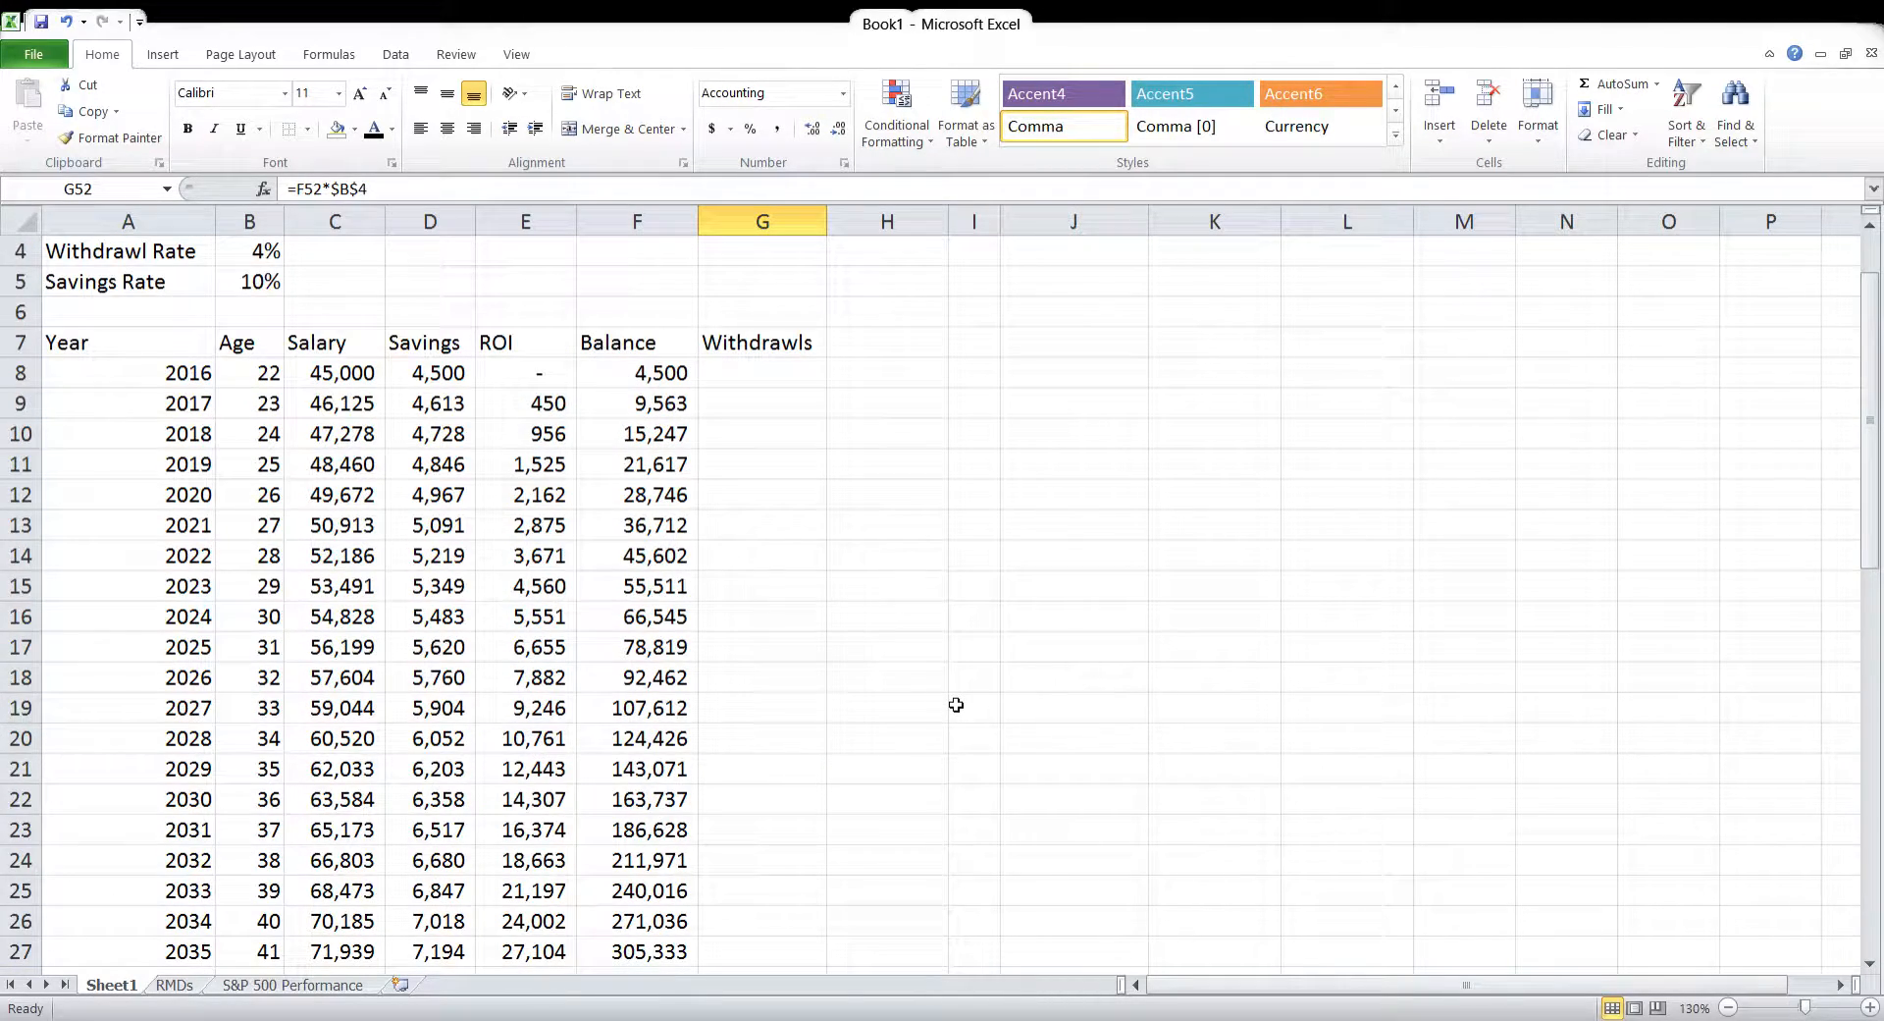
scroll(956, 704, down, 9)
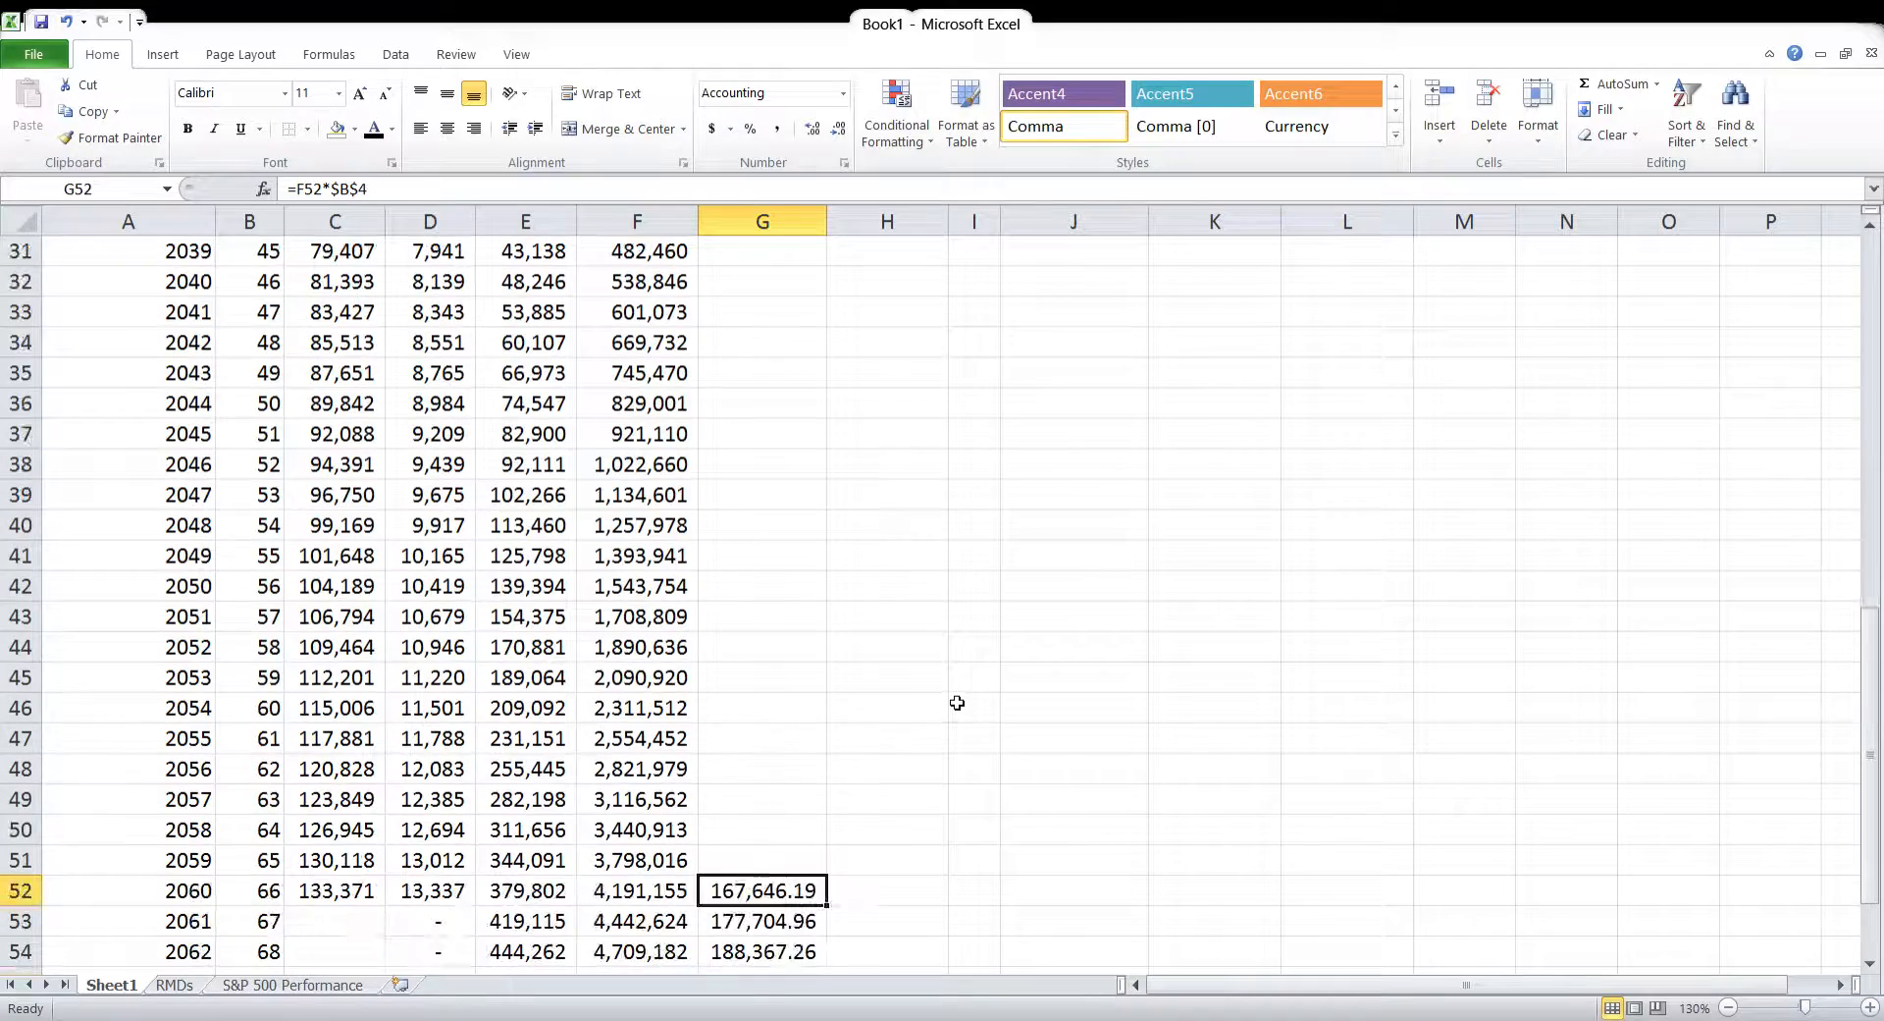
scroll(957, 702, down, 2)
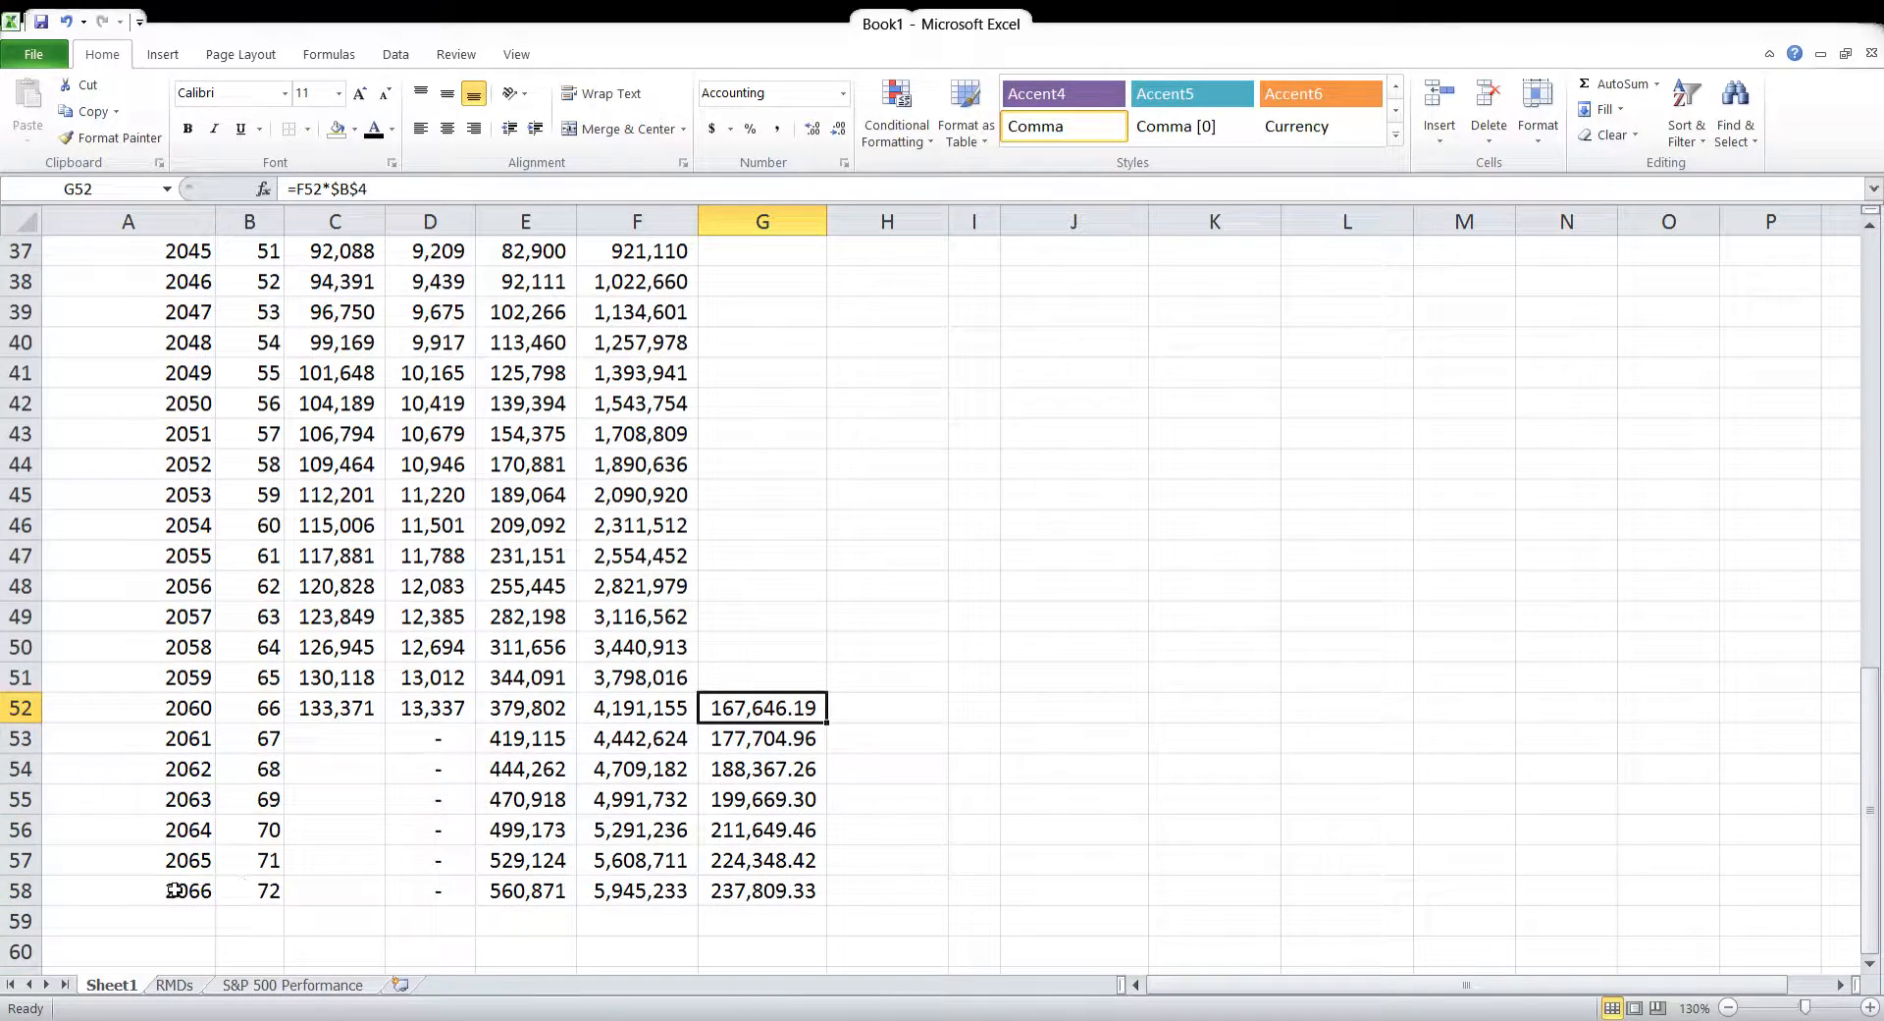
scroll(749, 758, down, 3)
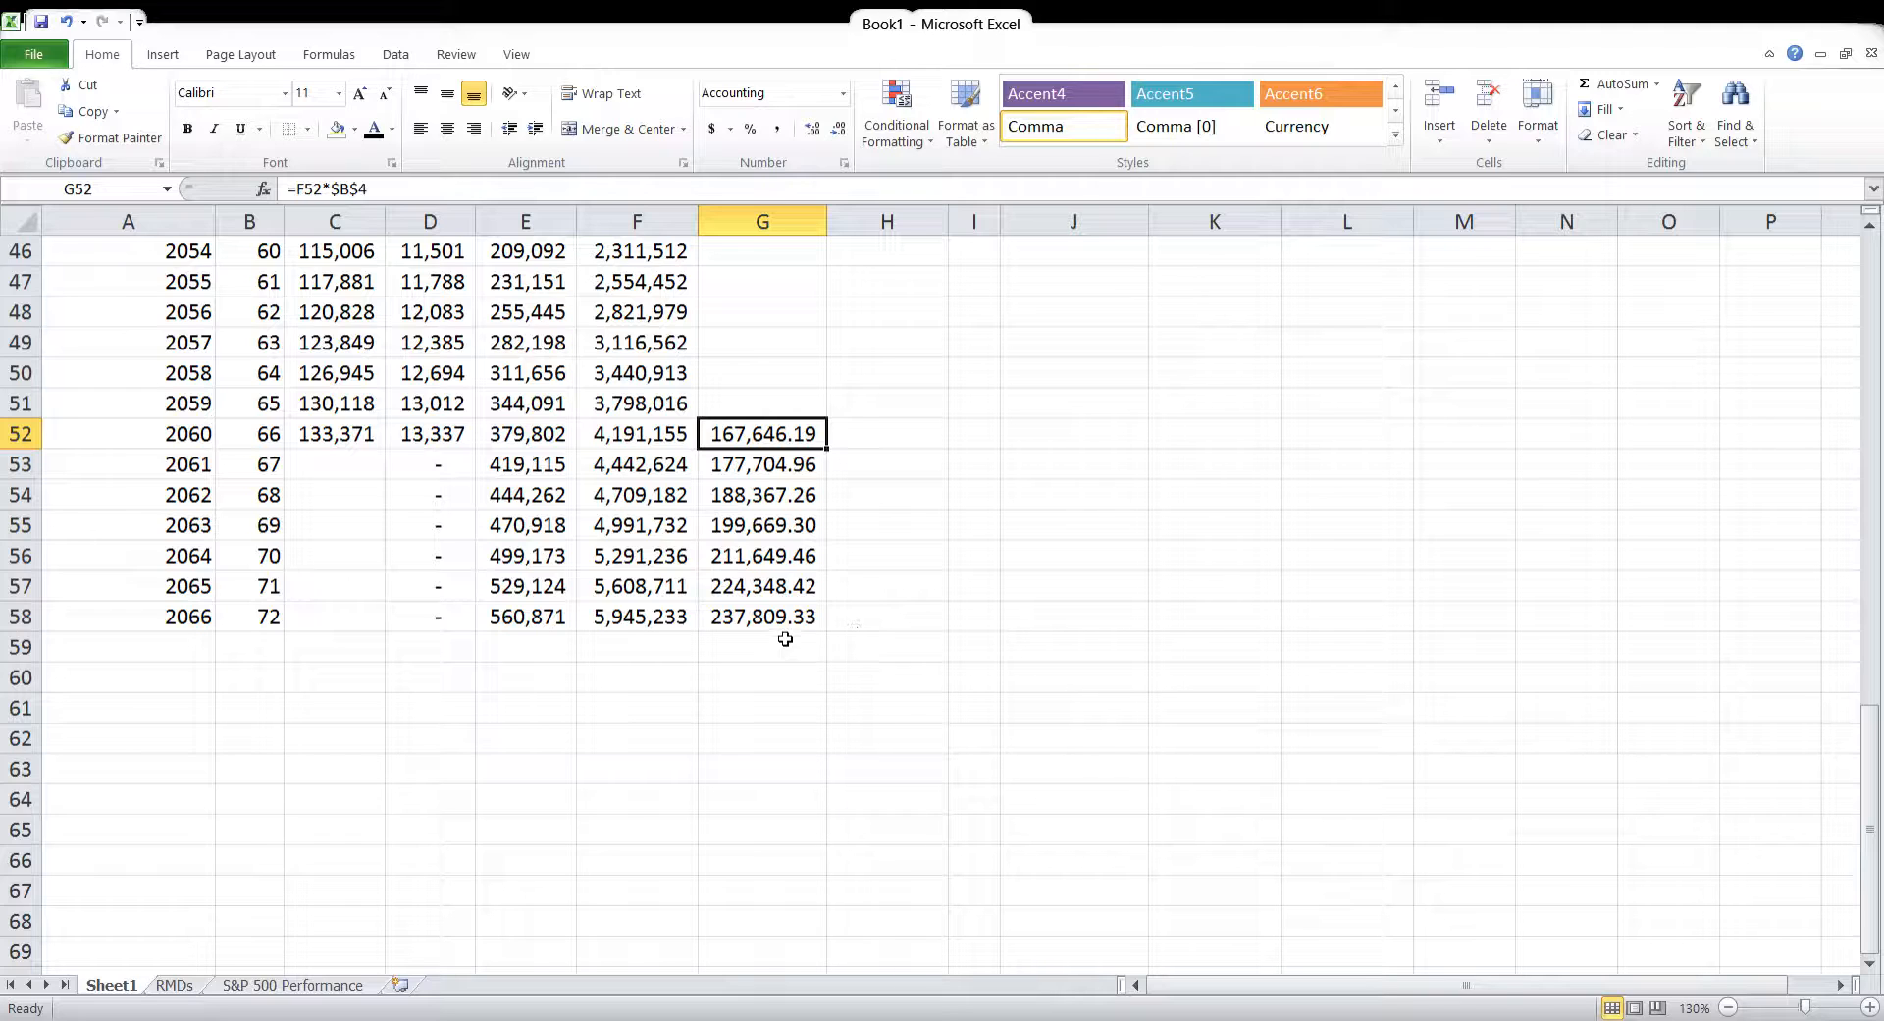
Examine the annual returns from 1988 to 2016 on the S&P 500 Performance sheet, starting with the earliest years
click(331, 984)
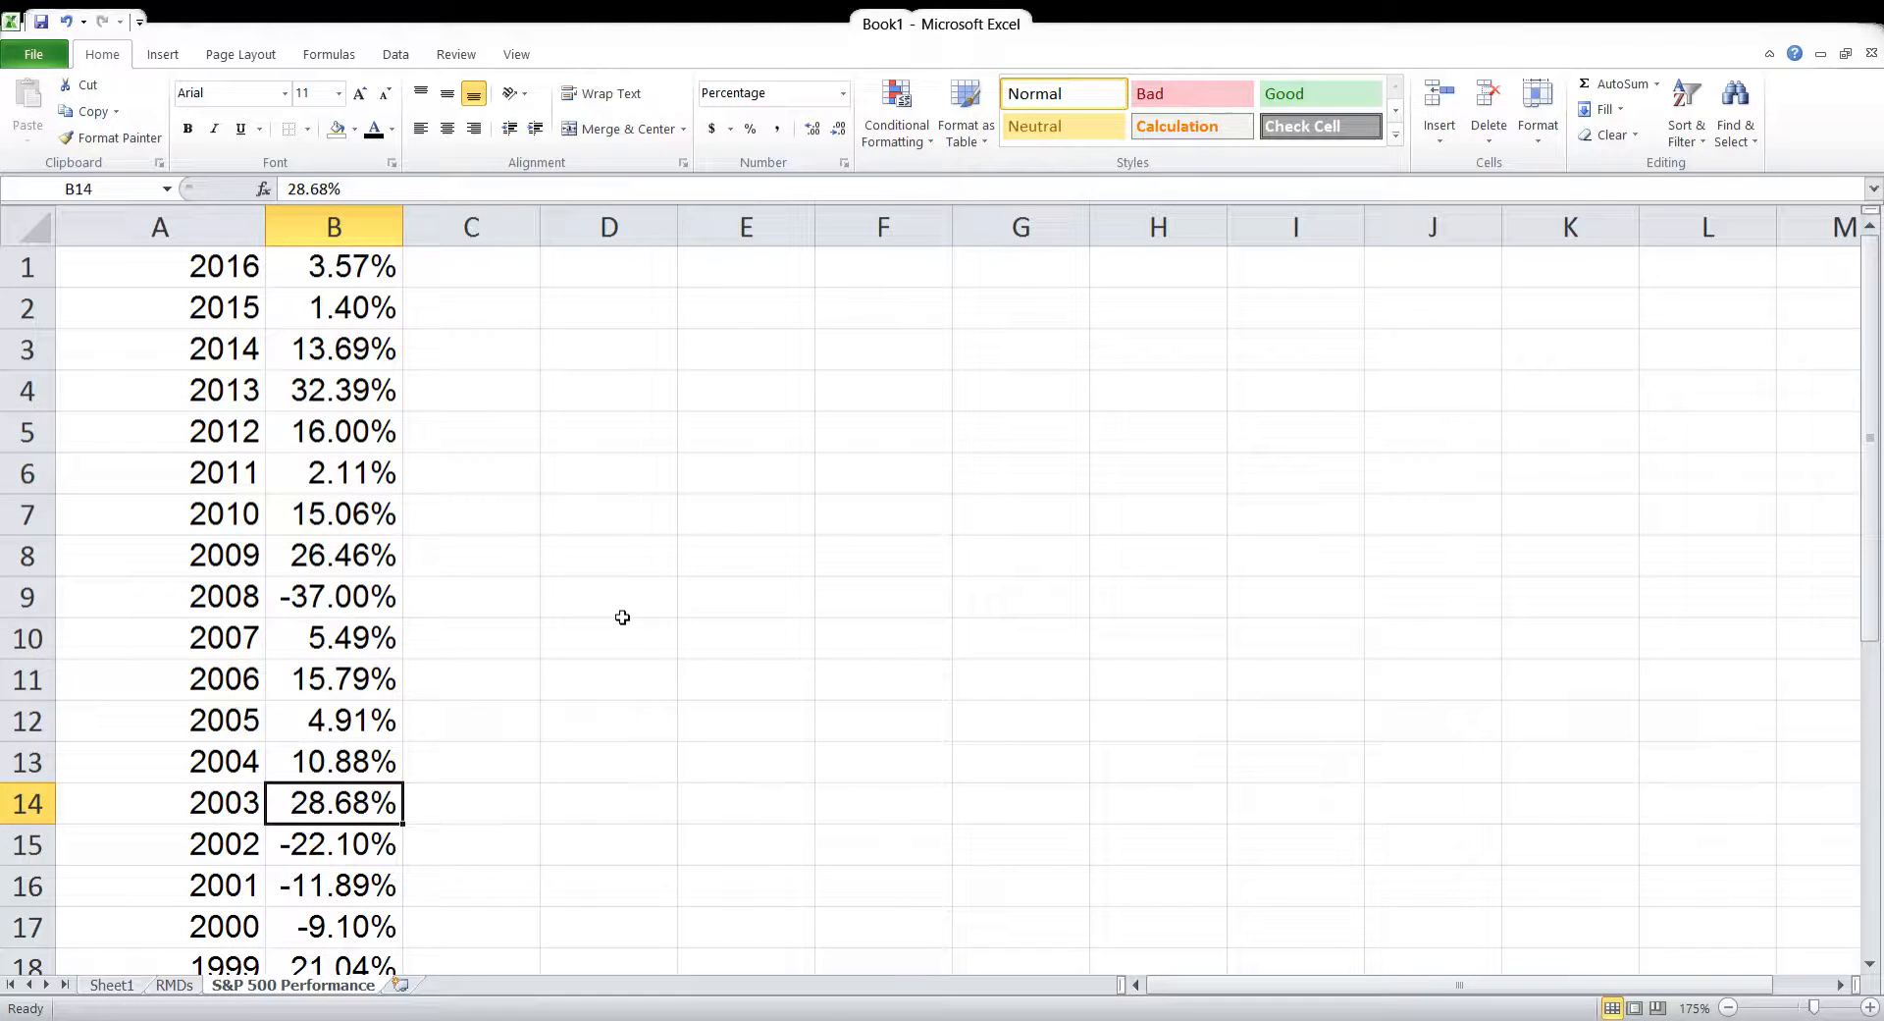
ctrl+scroll(622, 616, down, 1)
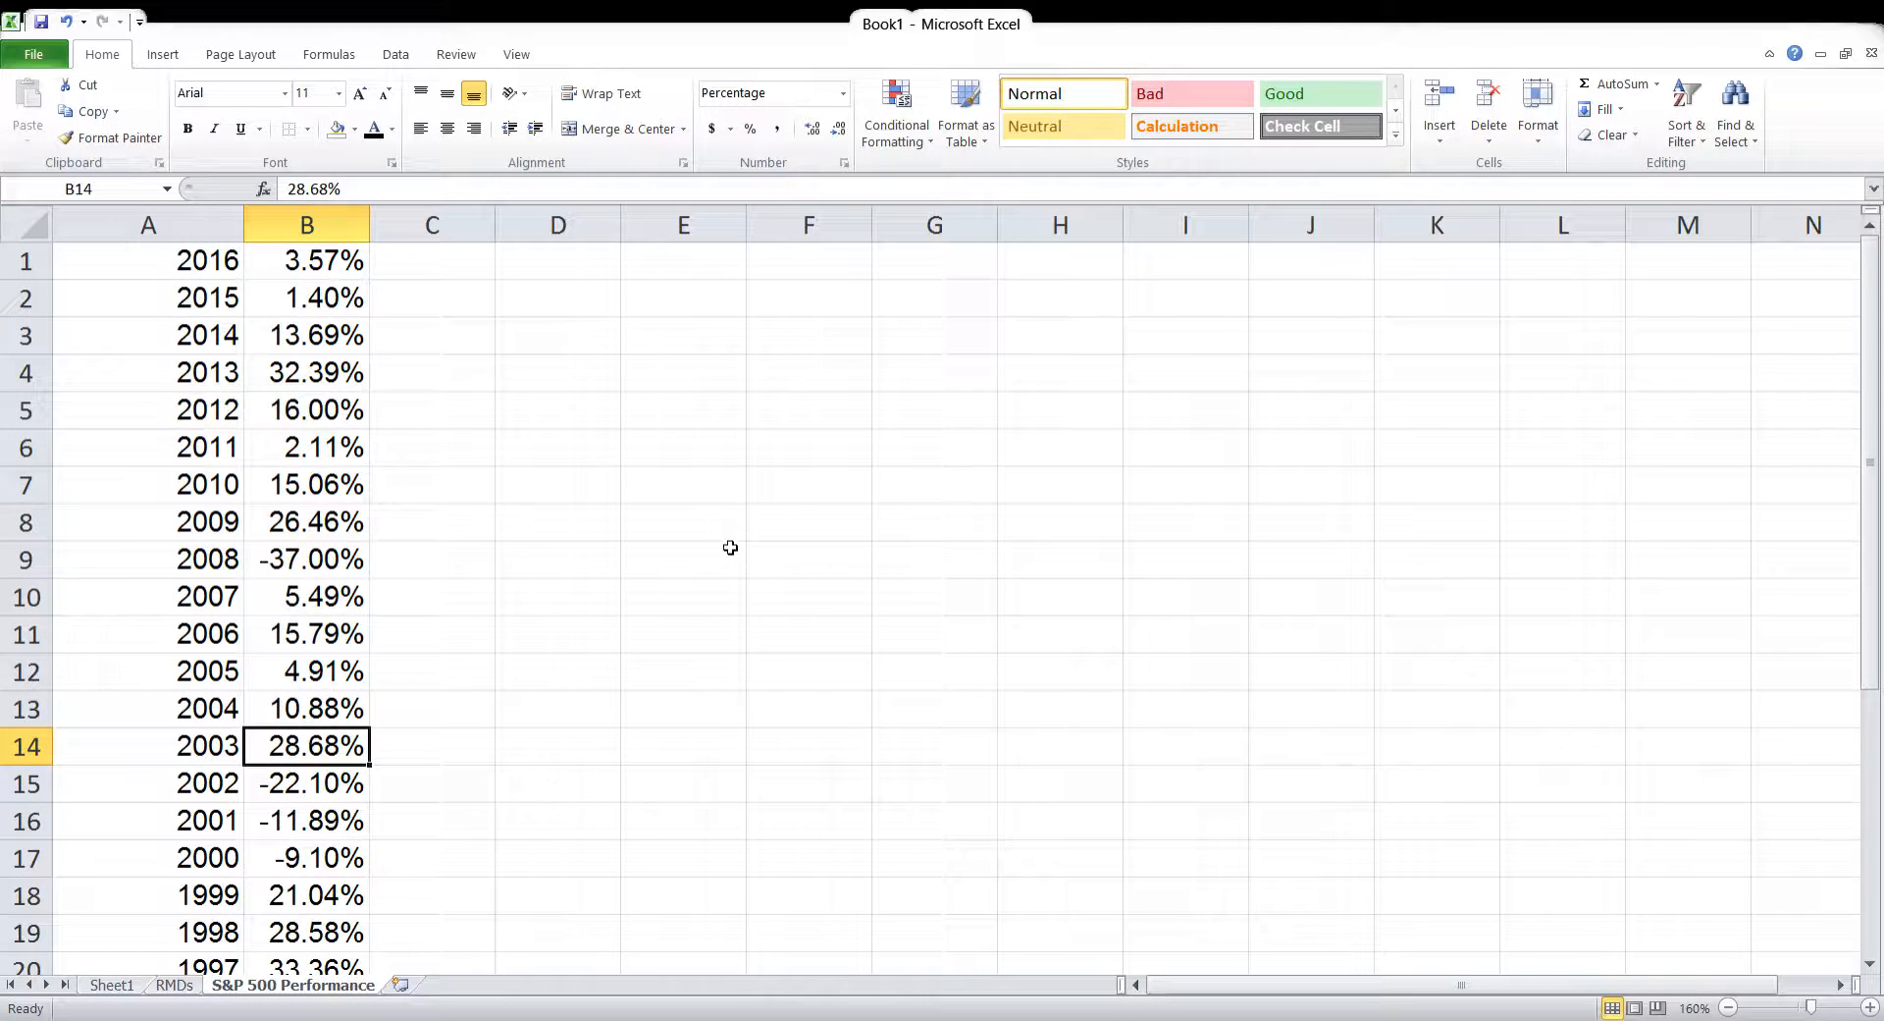
scroll(701, 536, down, 6)
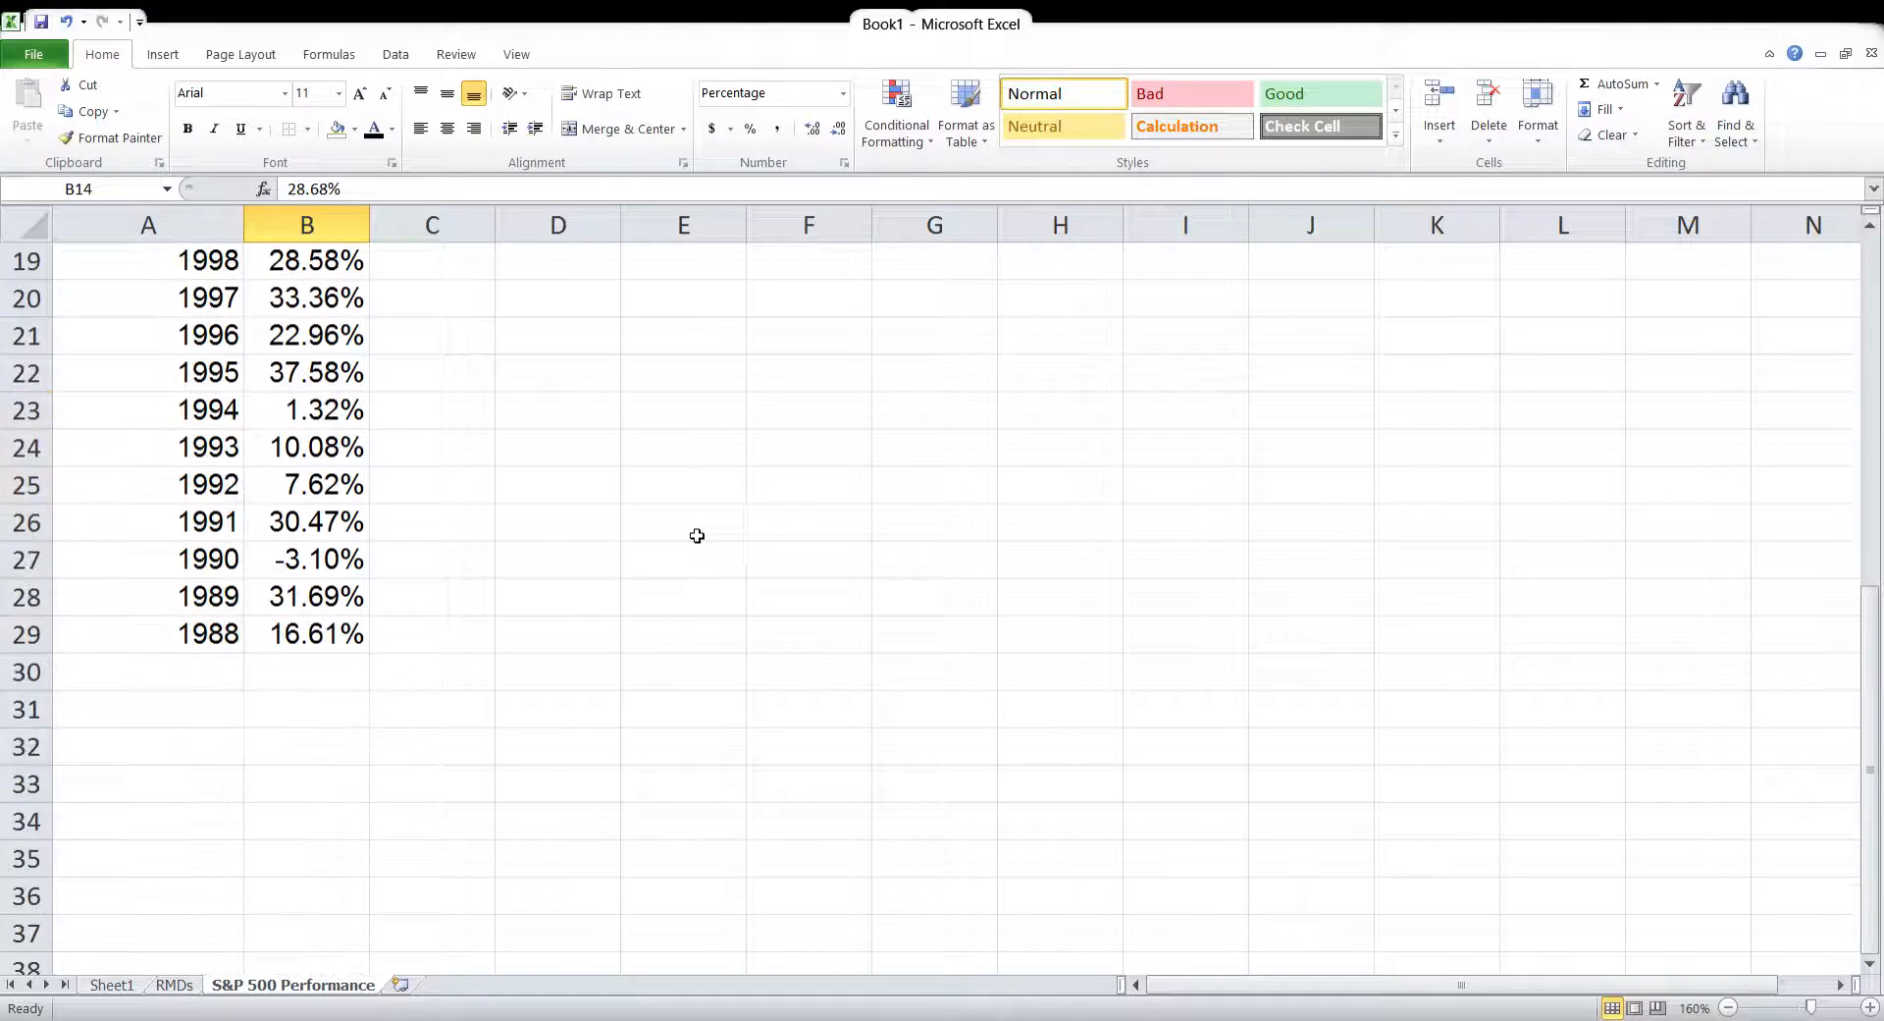
click(345, 646)
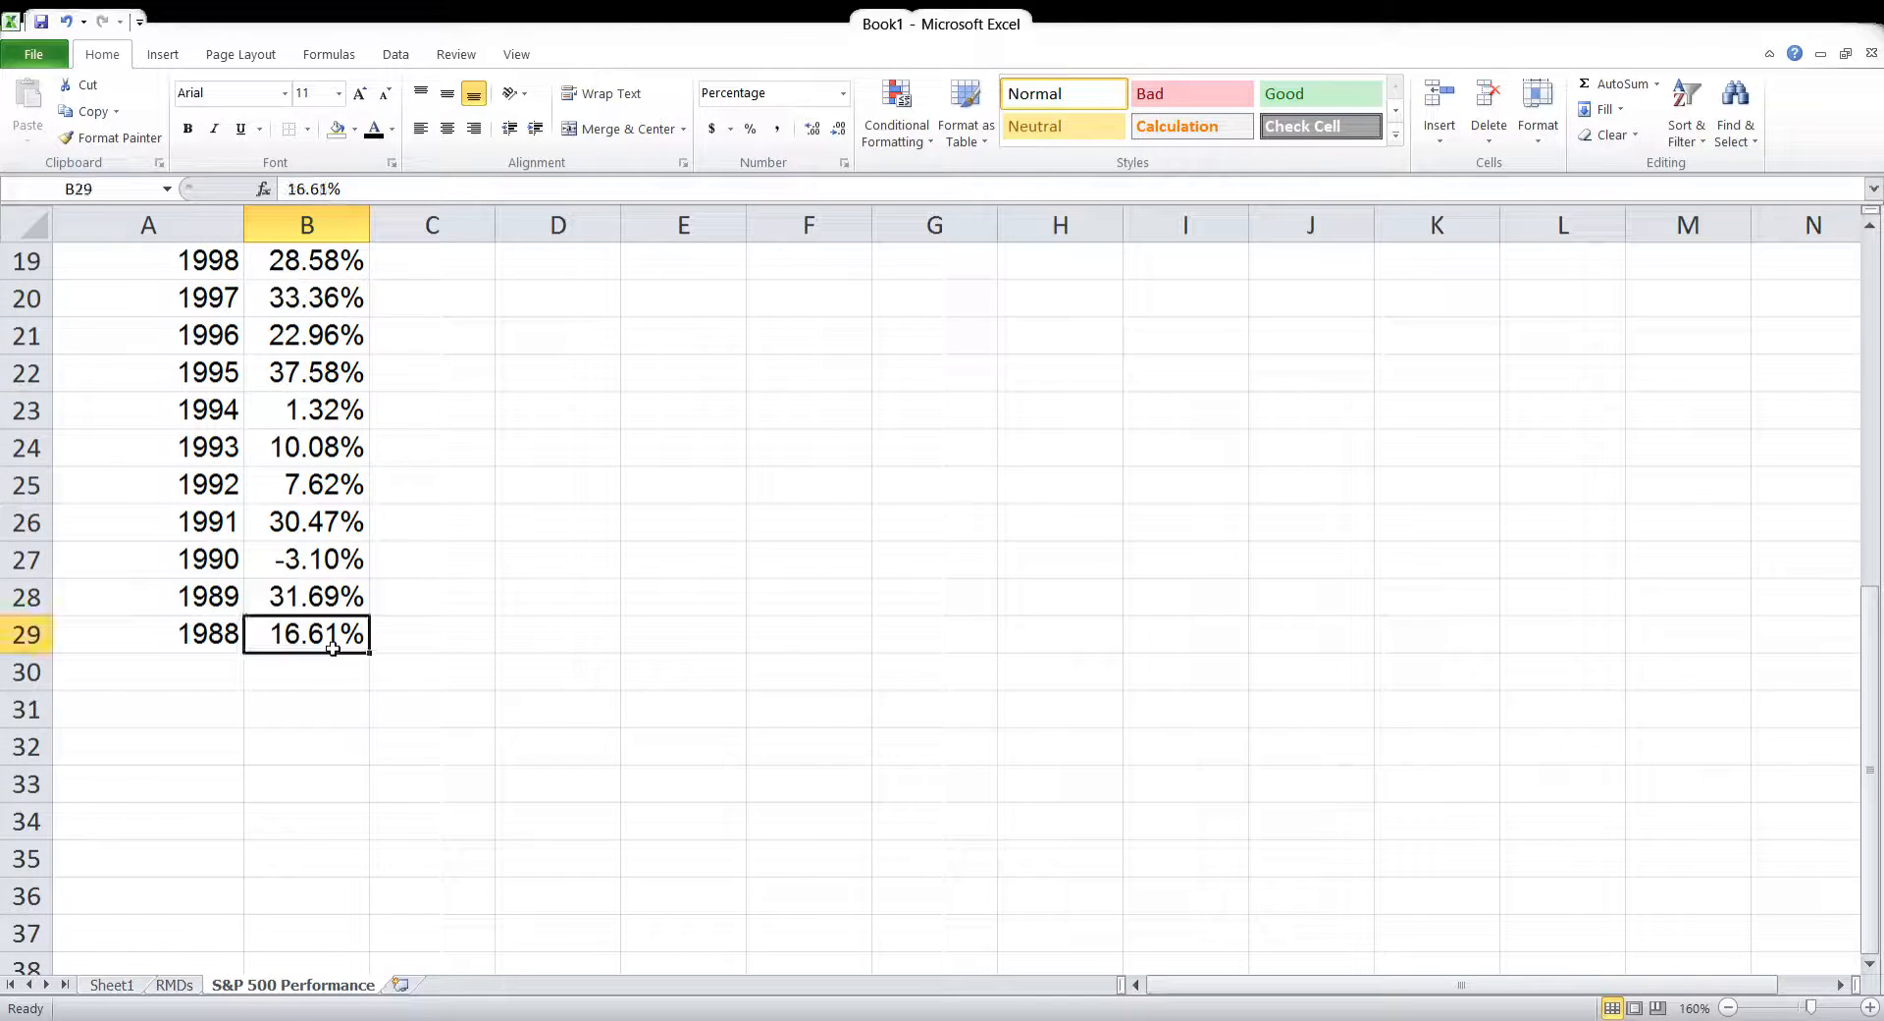
click(341, 591)
click(340, 564)
click(339, 530)
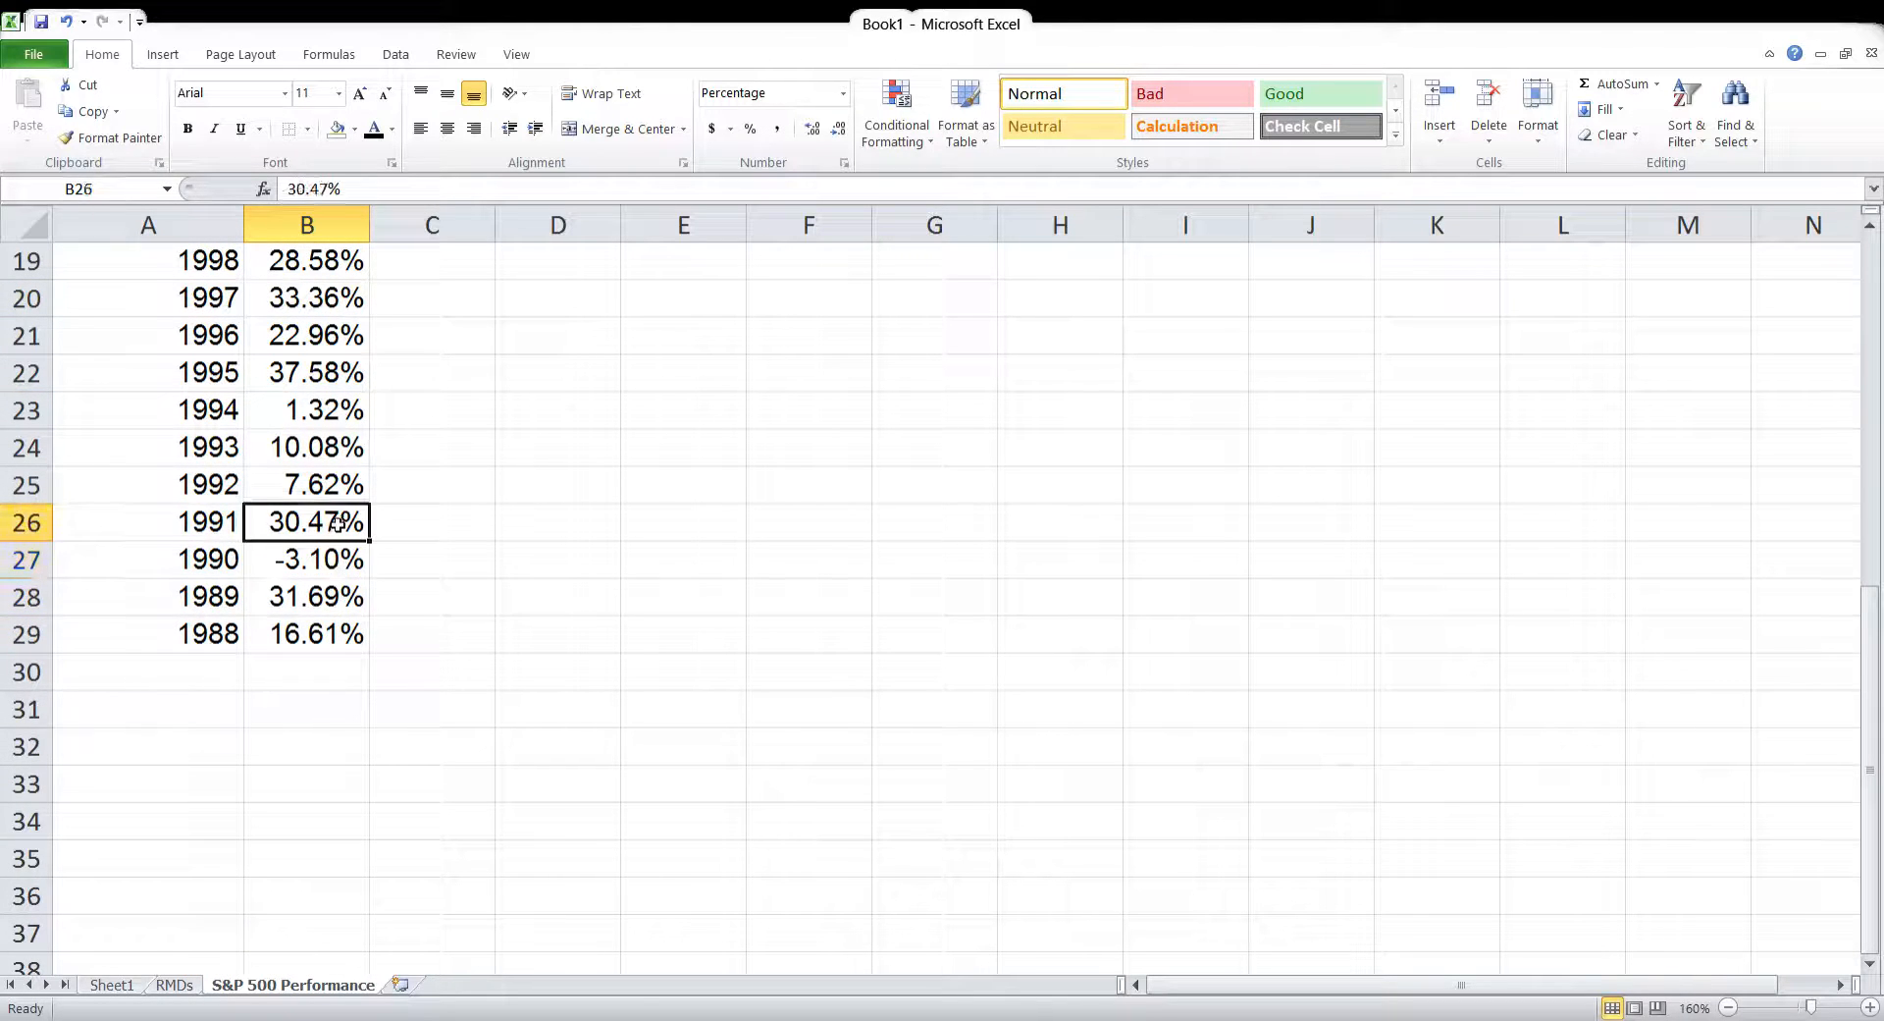
click(339, 486)
click(342, 451)
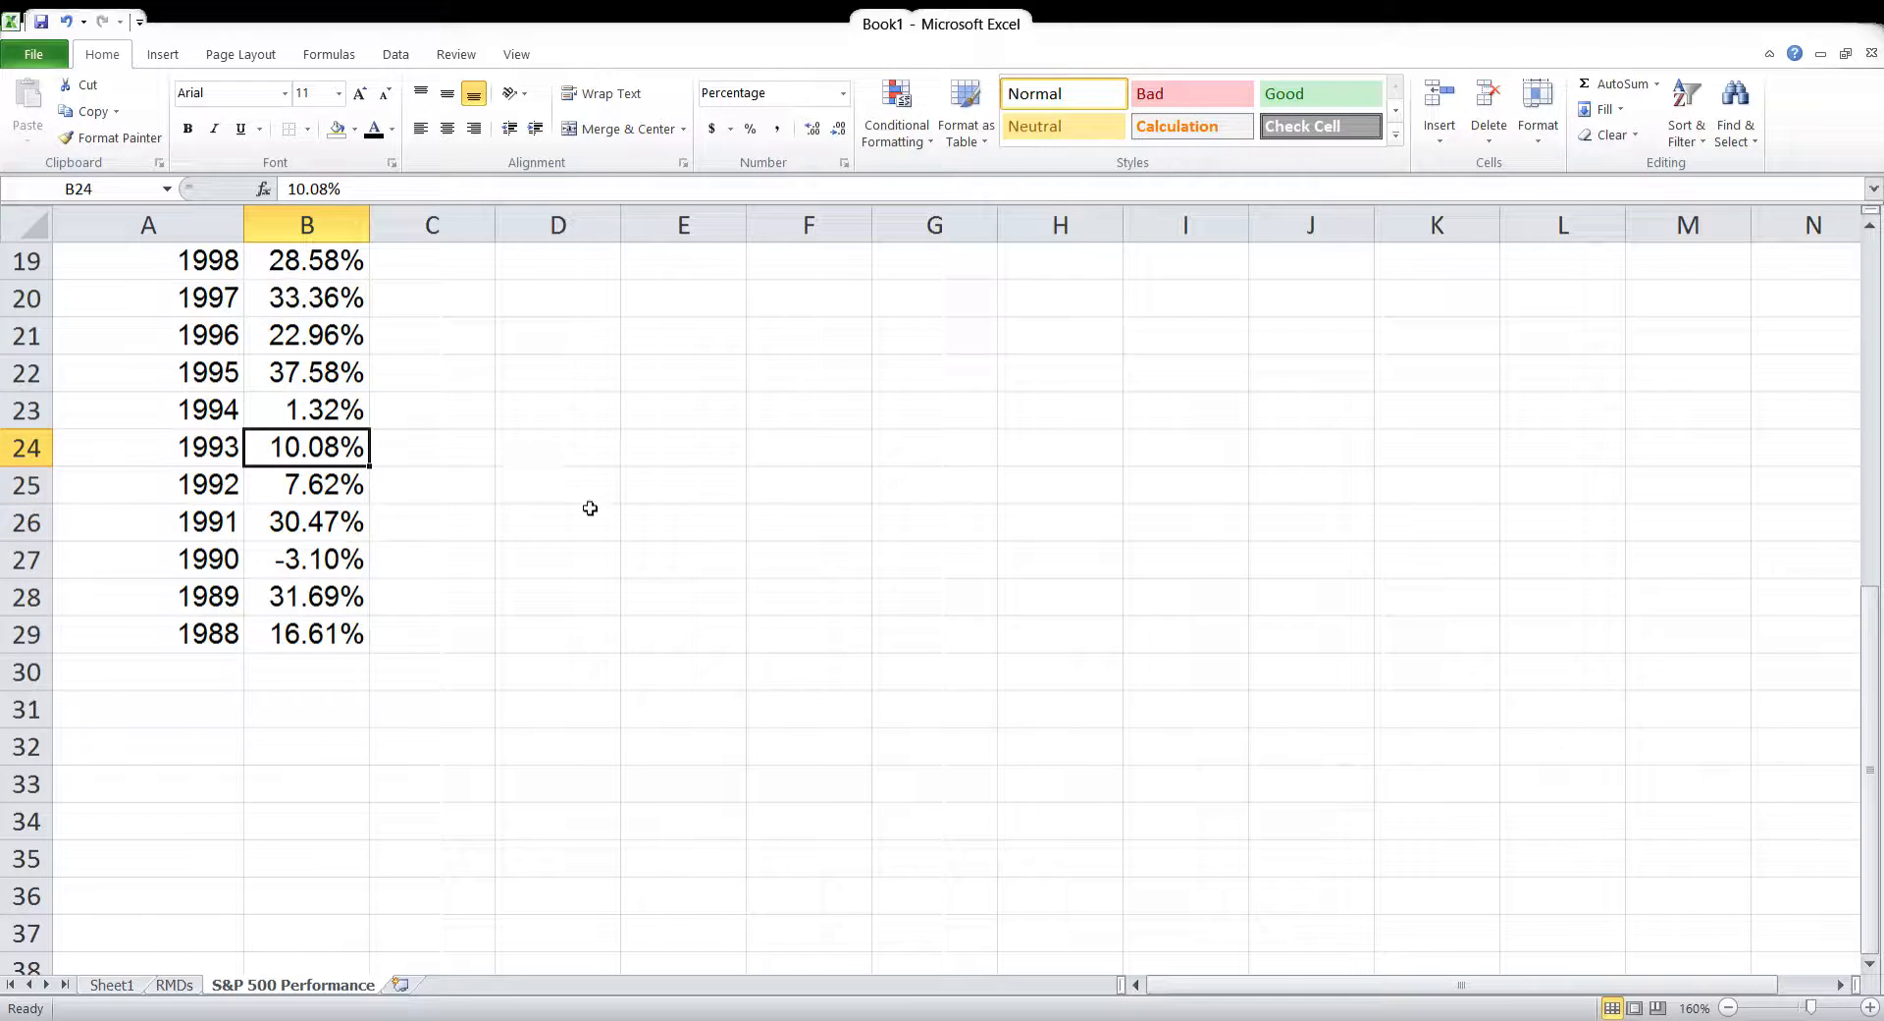
scroll(623, 564, up, 1)
scroll(623, 564, up, 3)
scroll(623, 564, up, 2)
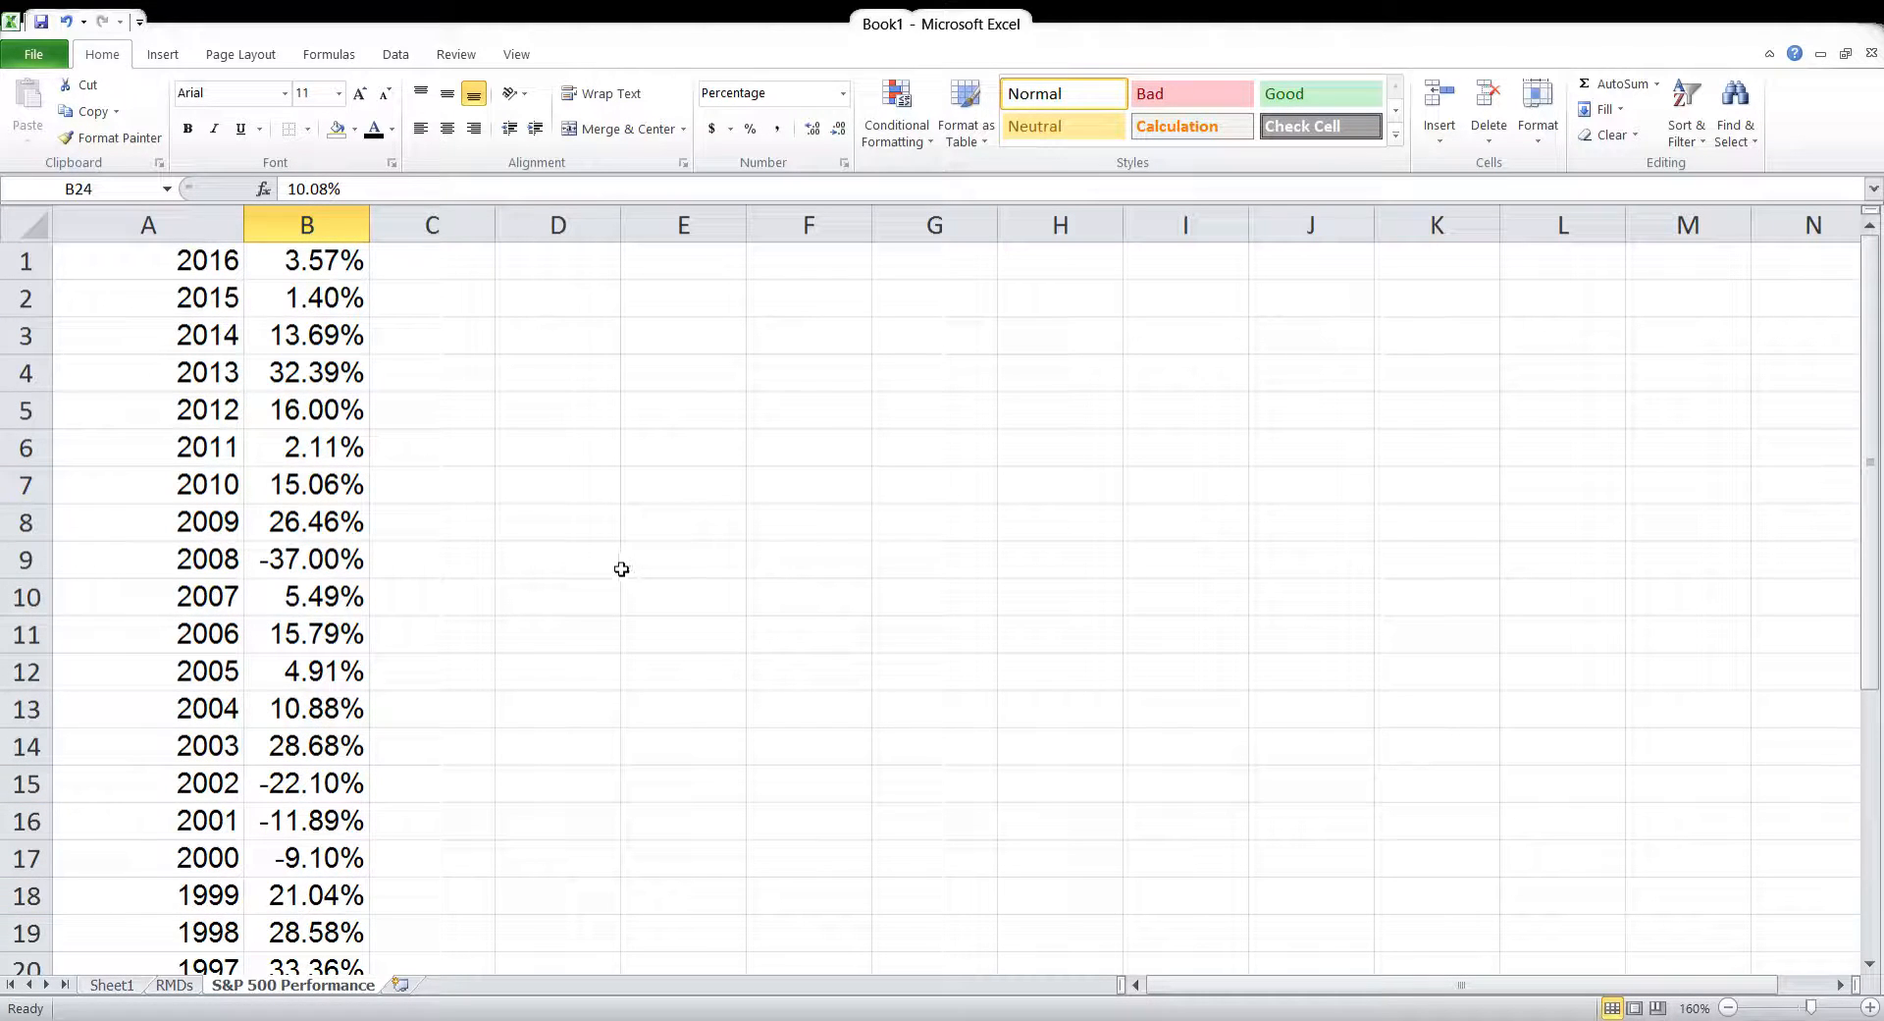
scroll(621, 570, down, 3)
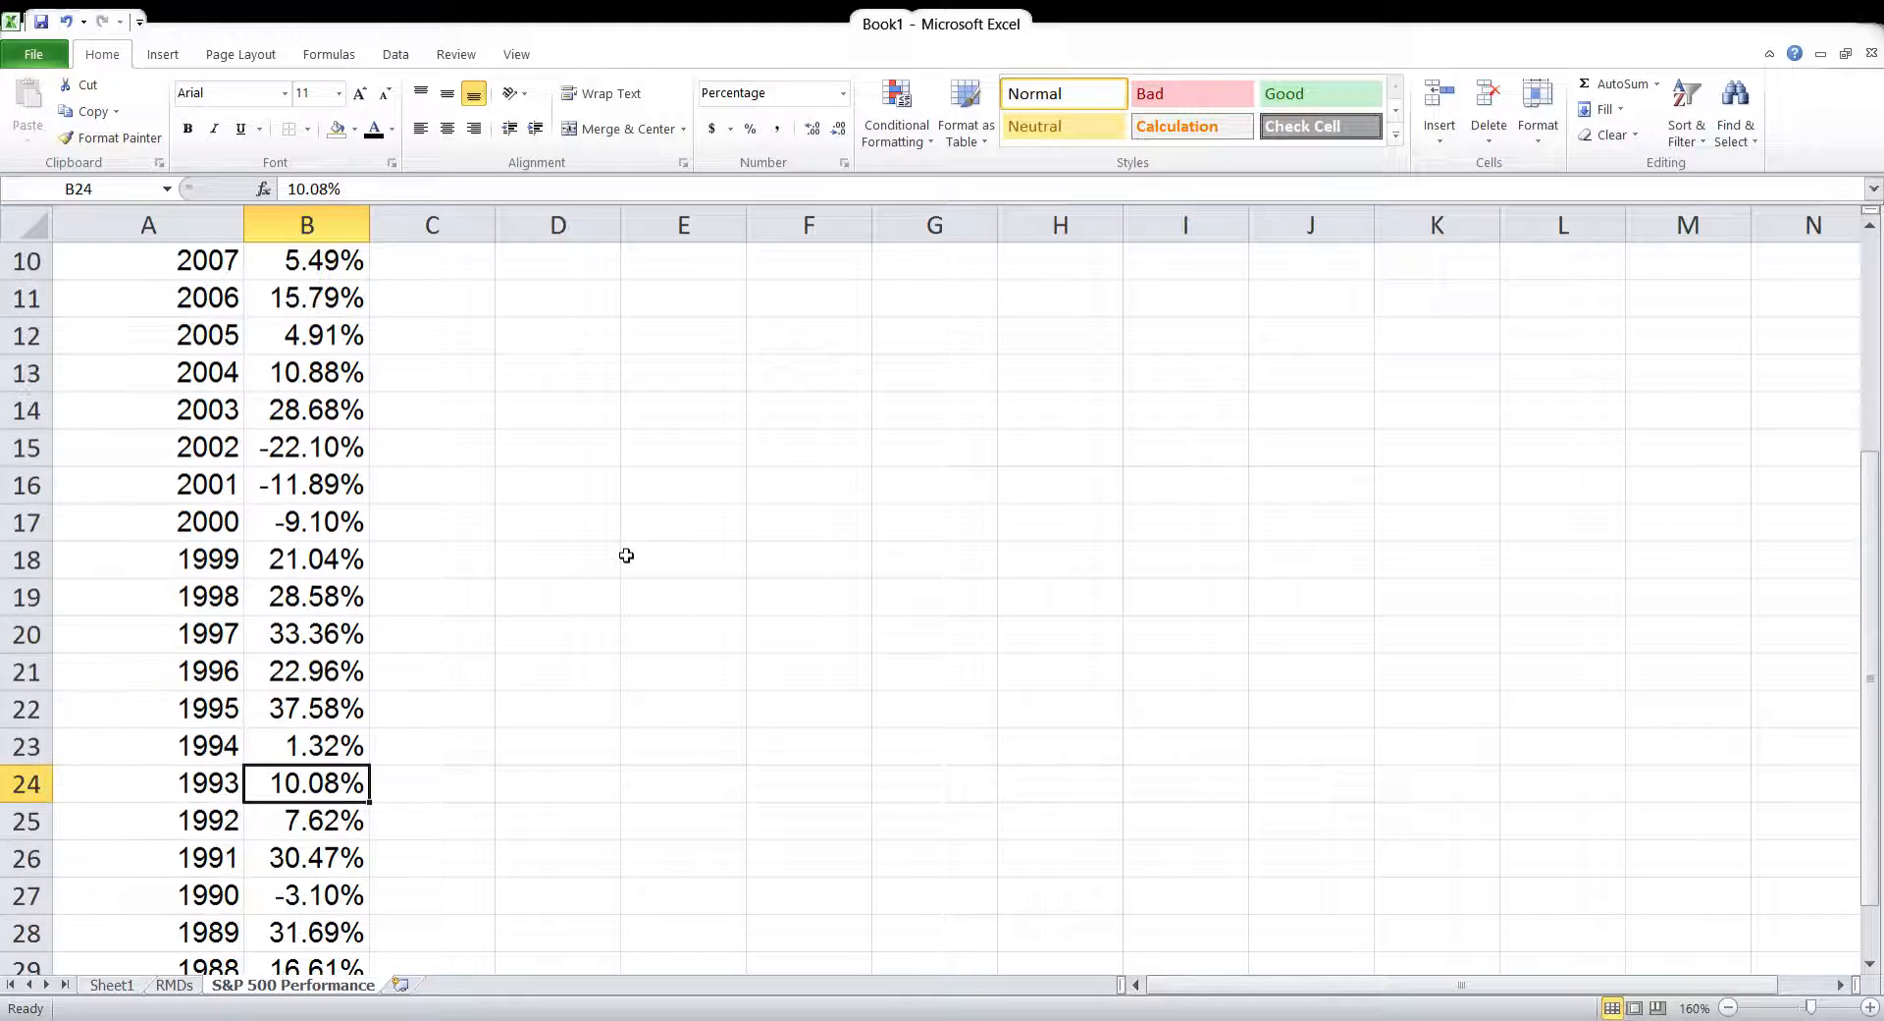
scroll(627, 555, down, 2)
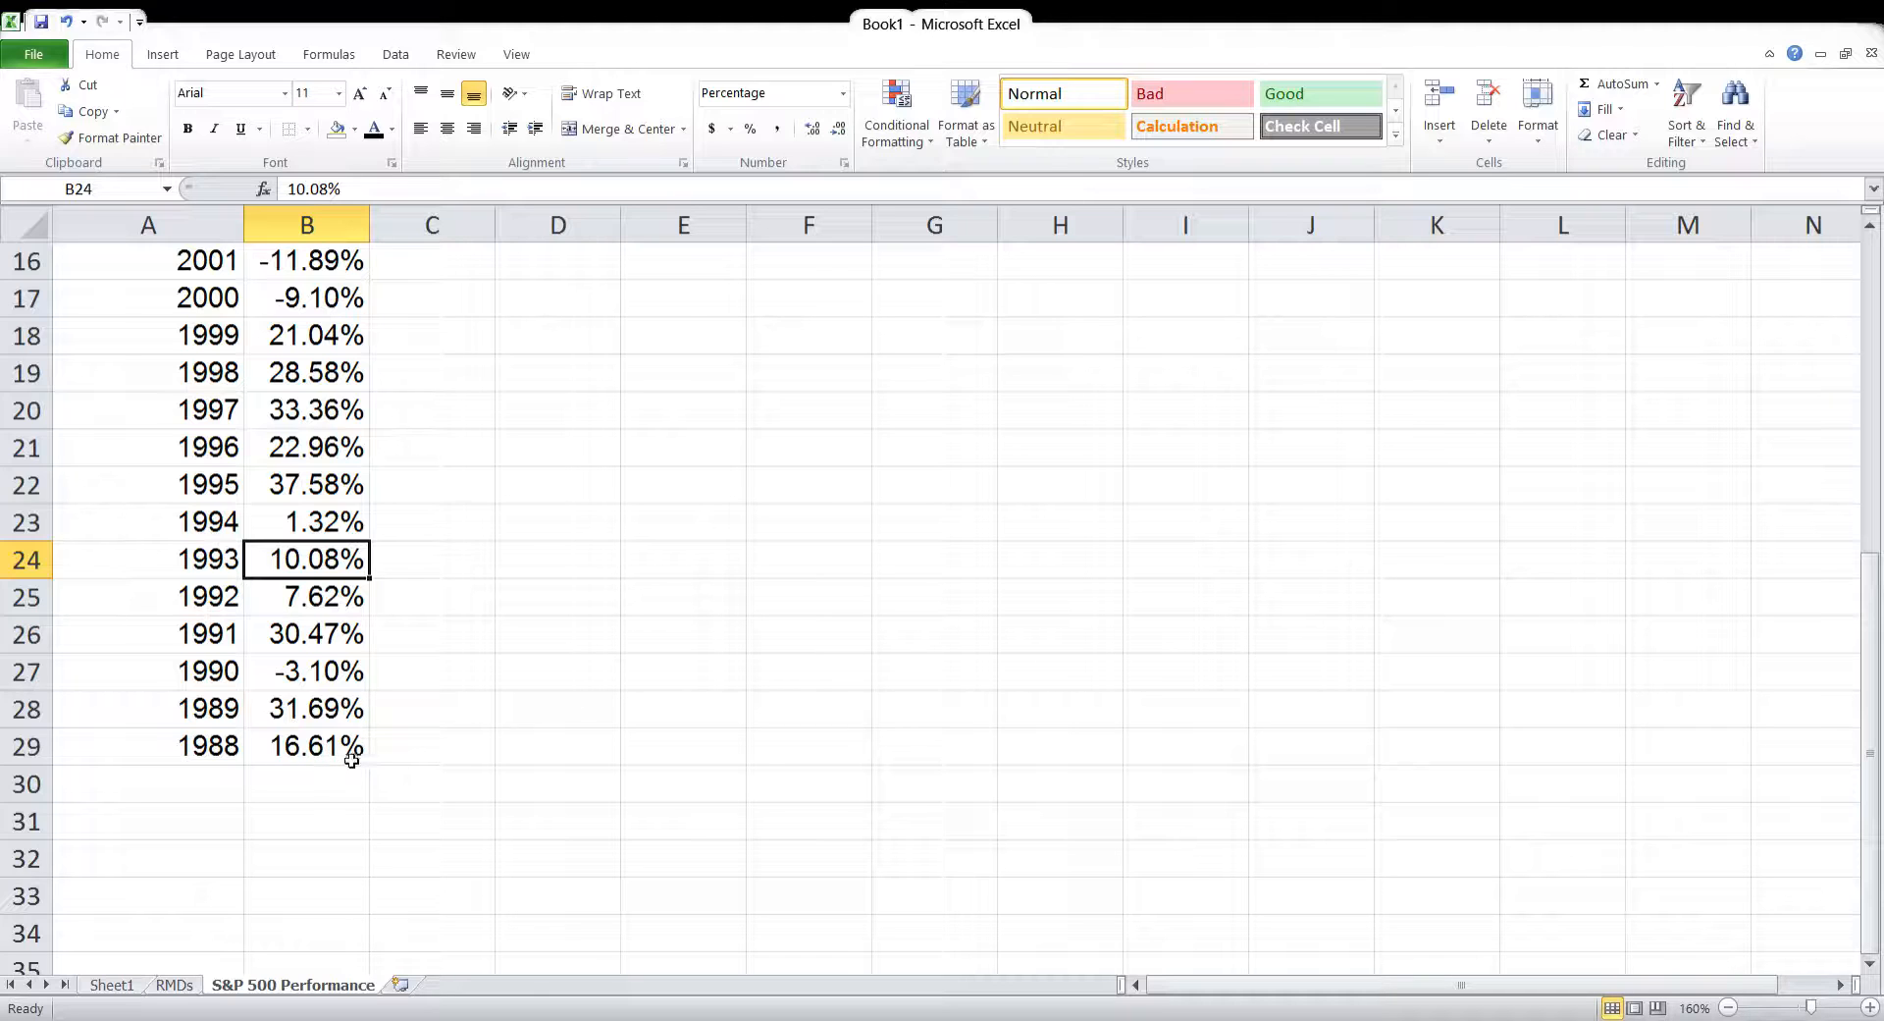
click(293, 761)
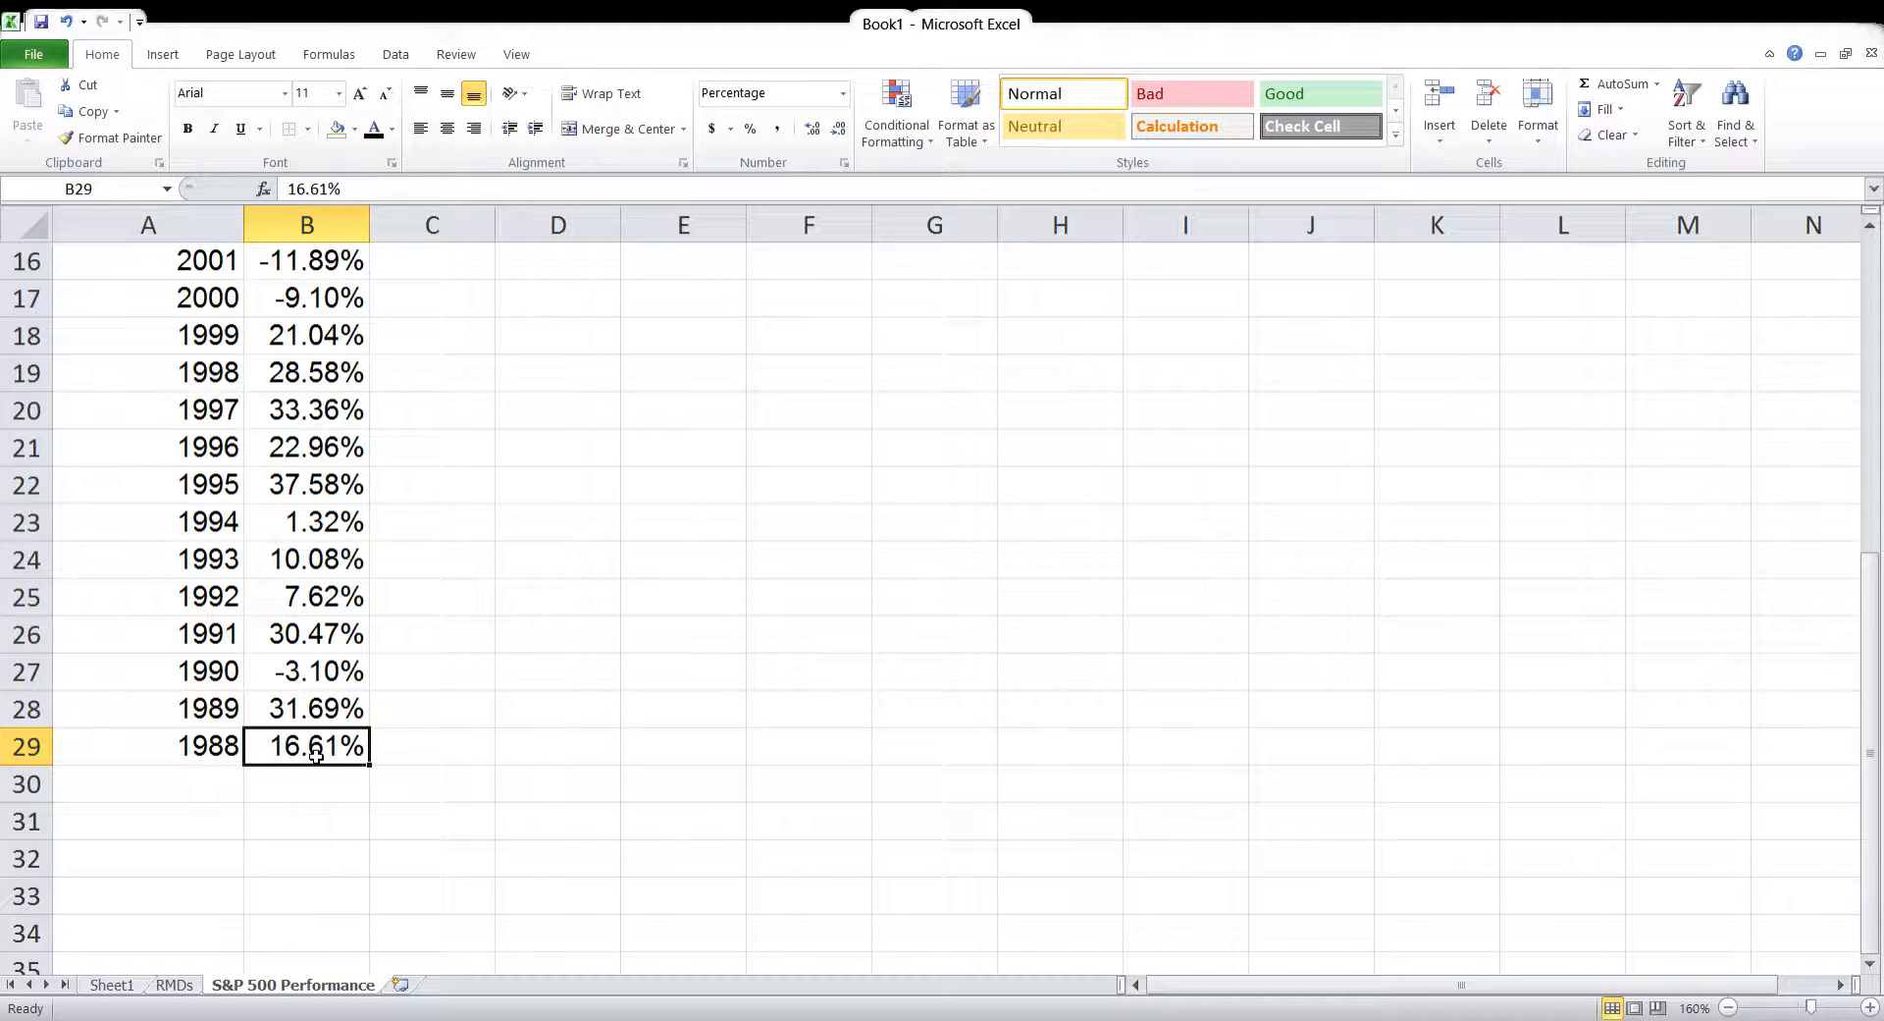
Examine the annual returns from 1989 to 2005, comparing the strong 1995–1999 run with the 2000–2002 losses
click(349, 711)
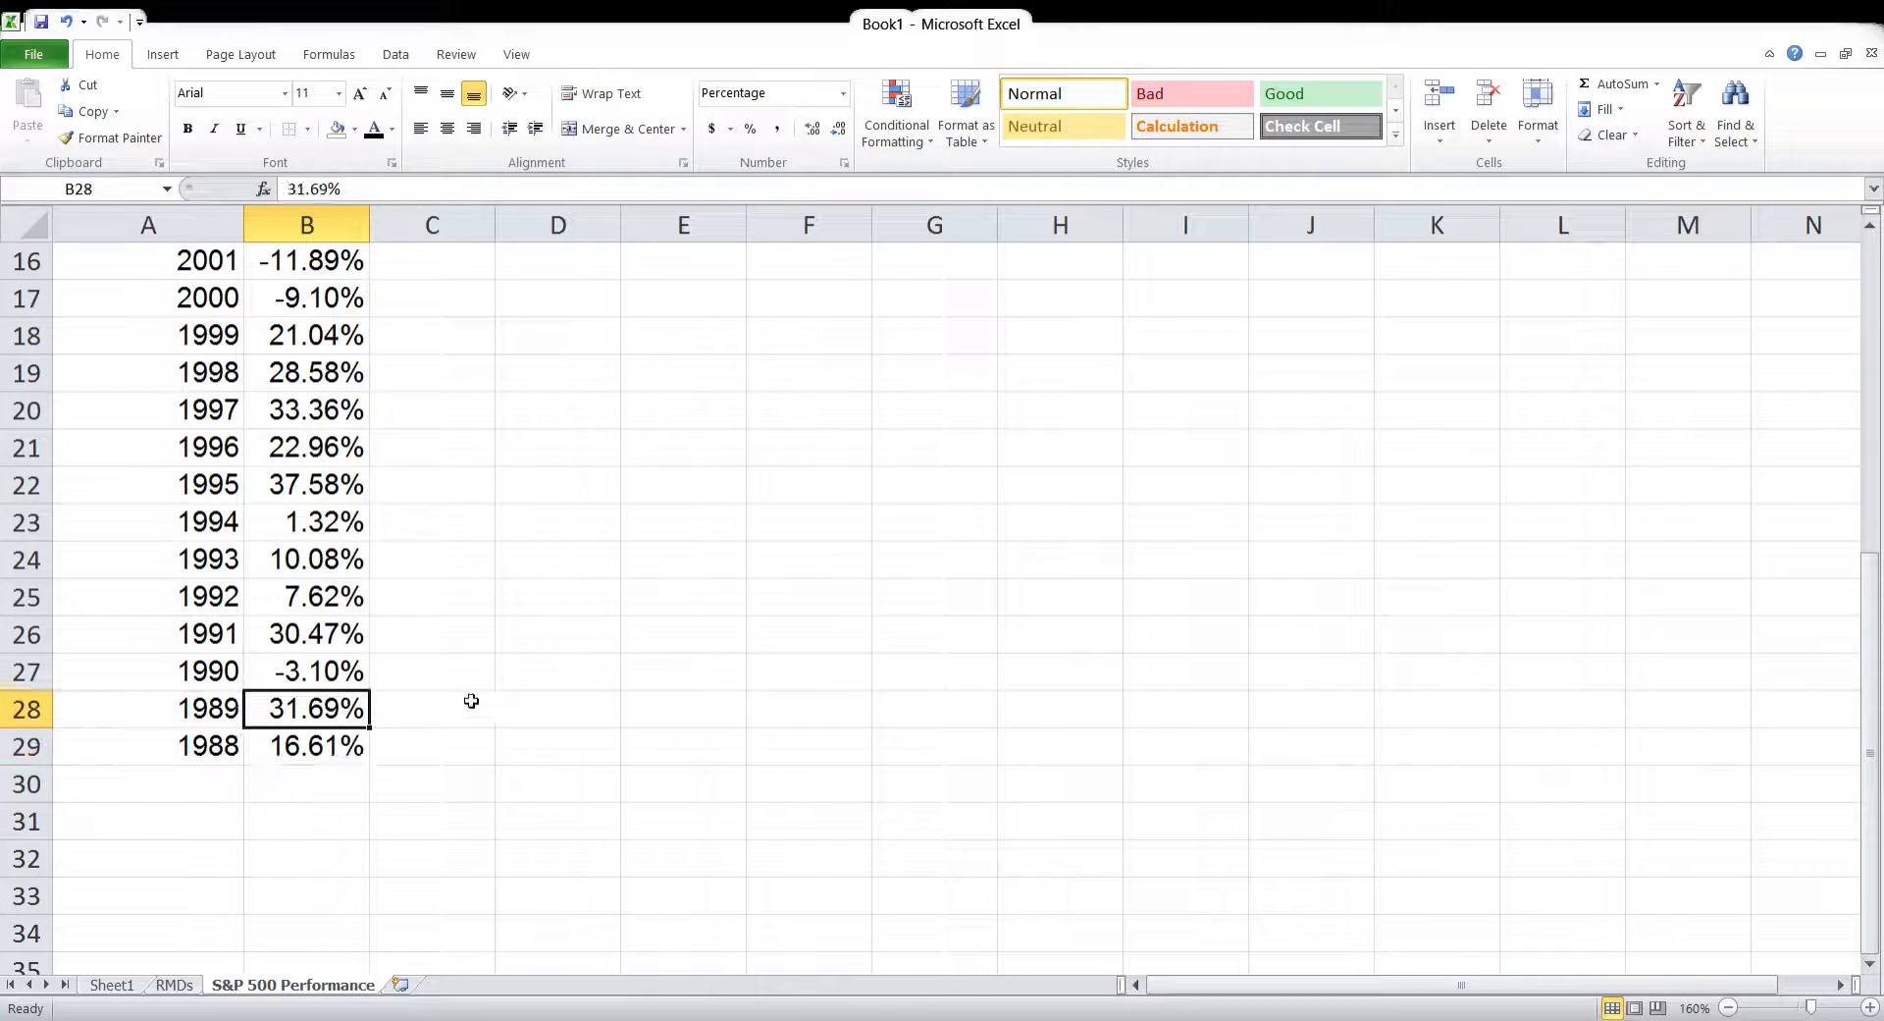
click(331, 638)
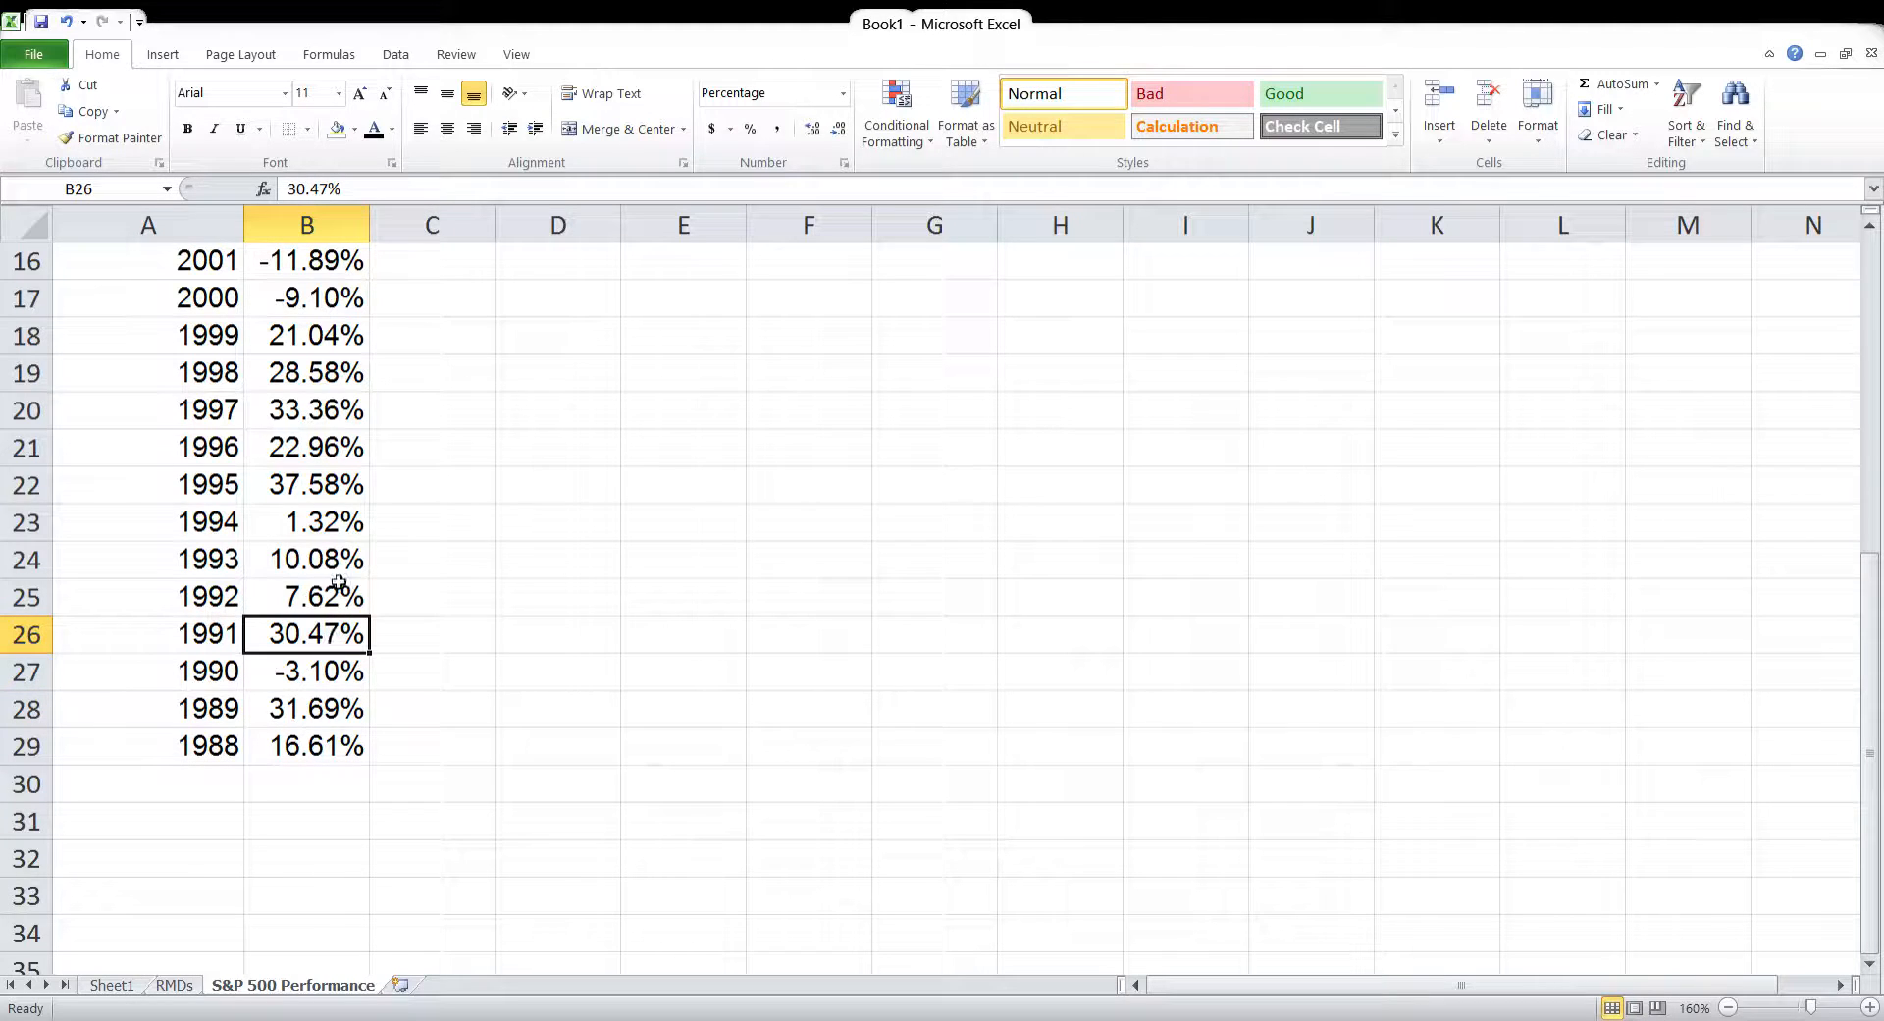
click(345, 451)
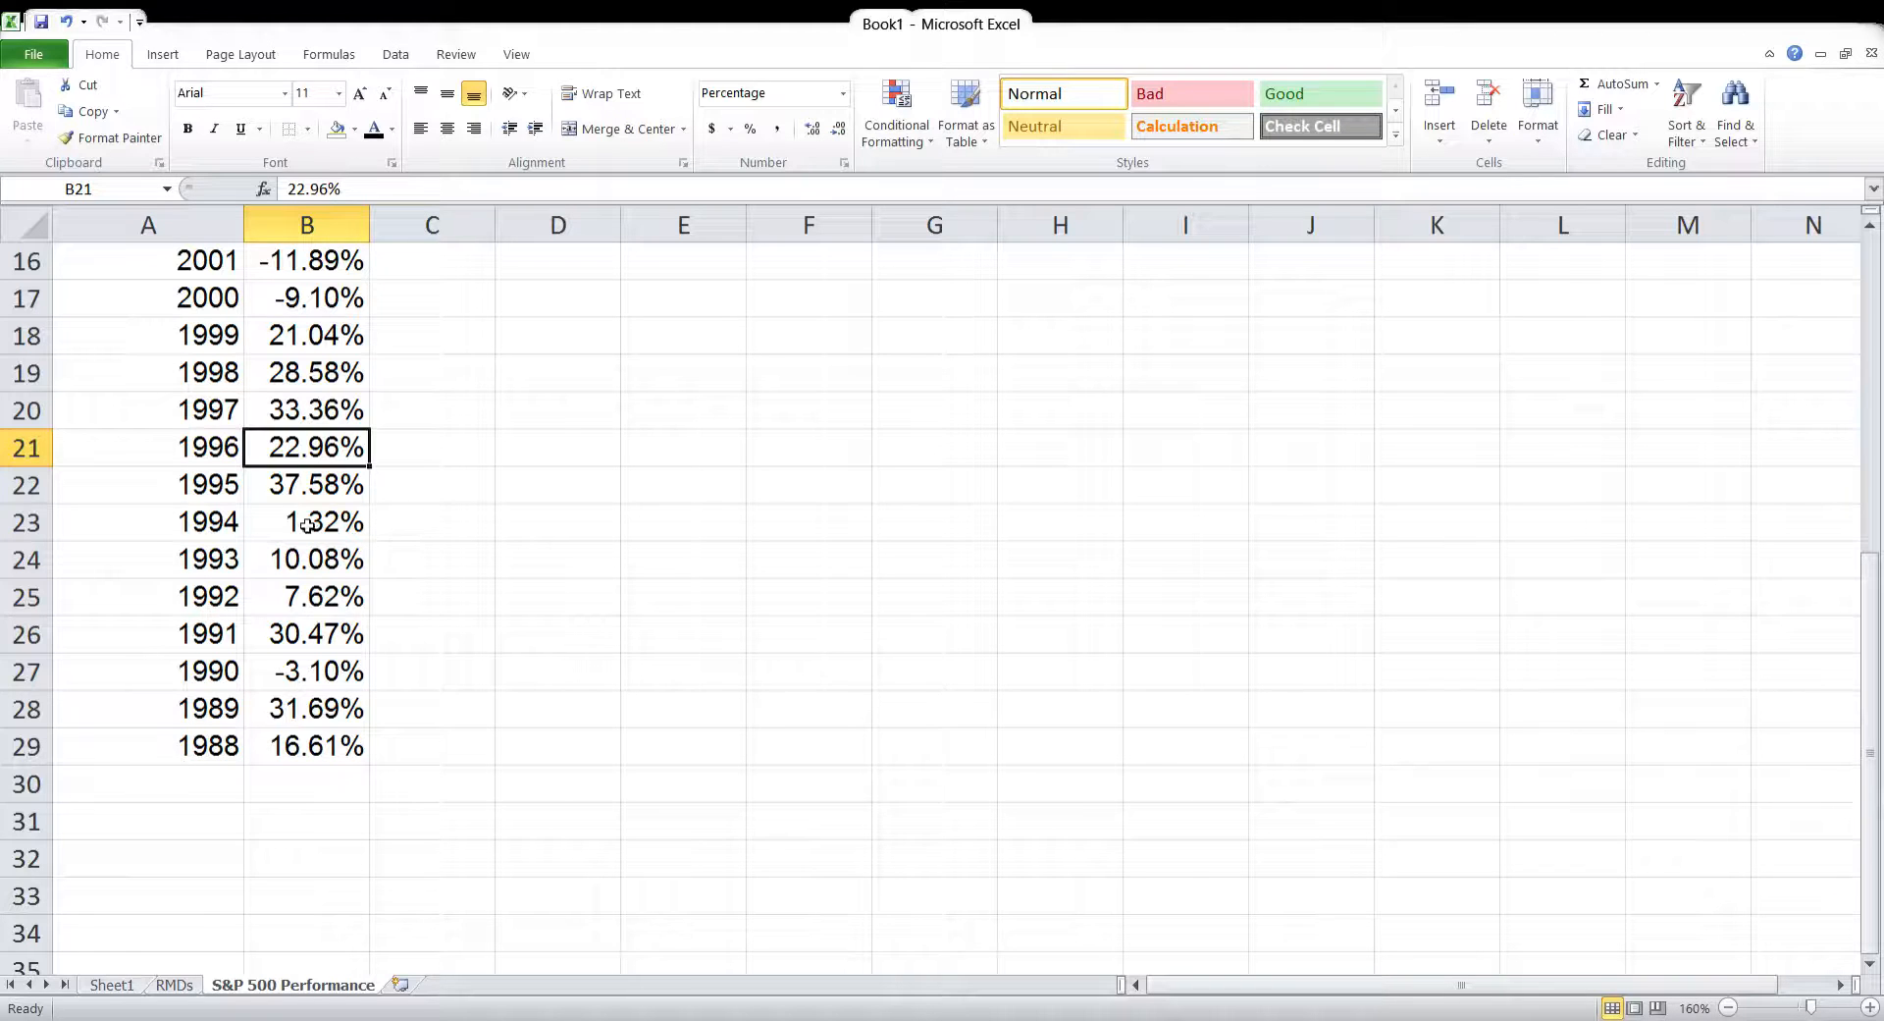
click(321, 491)
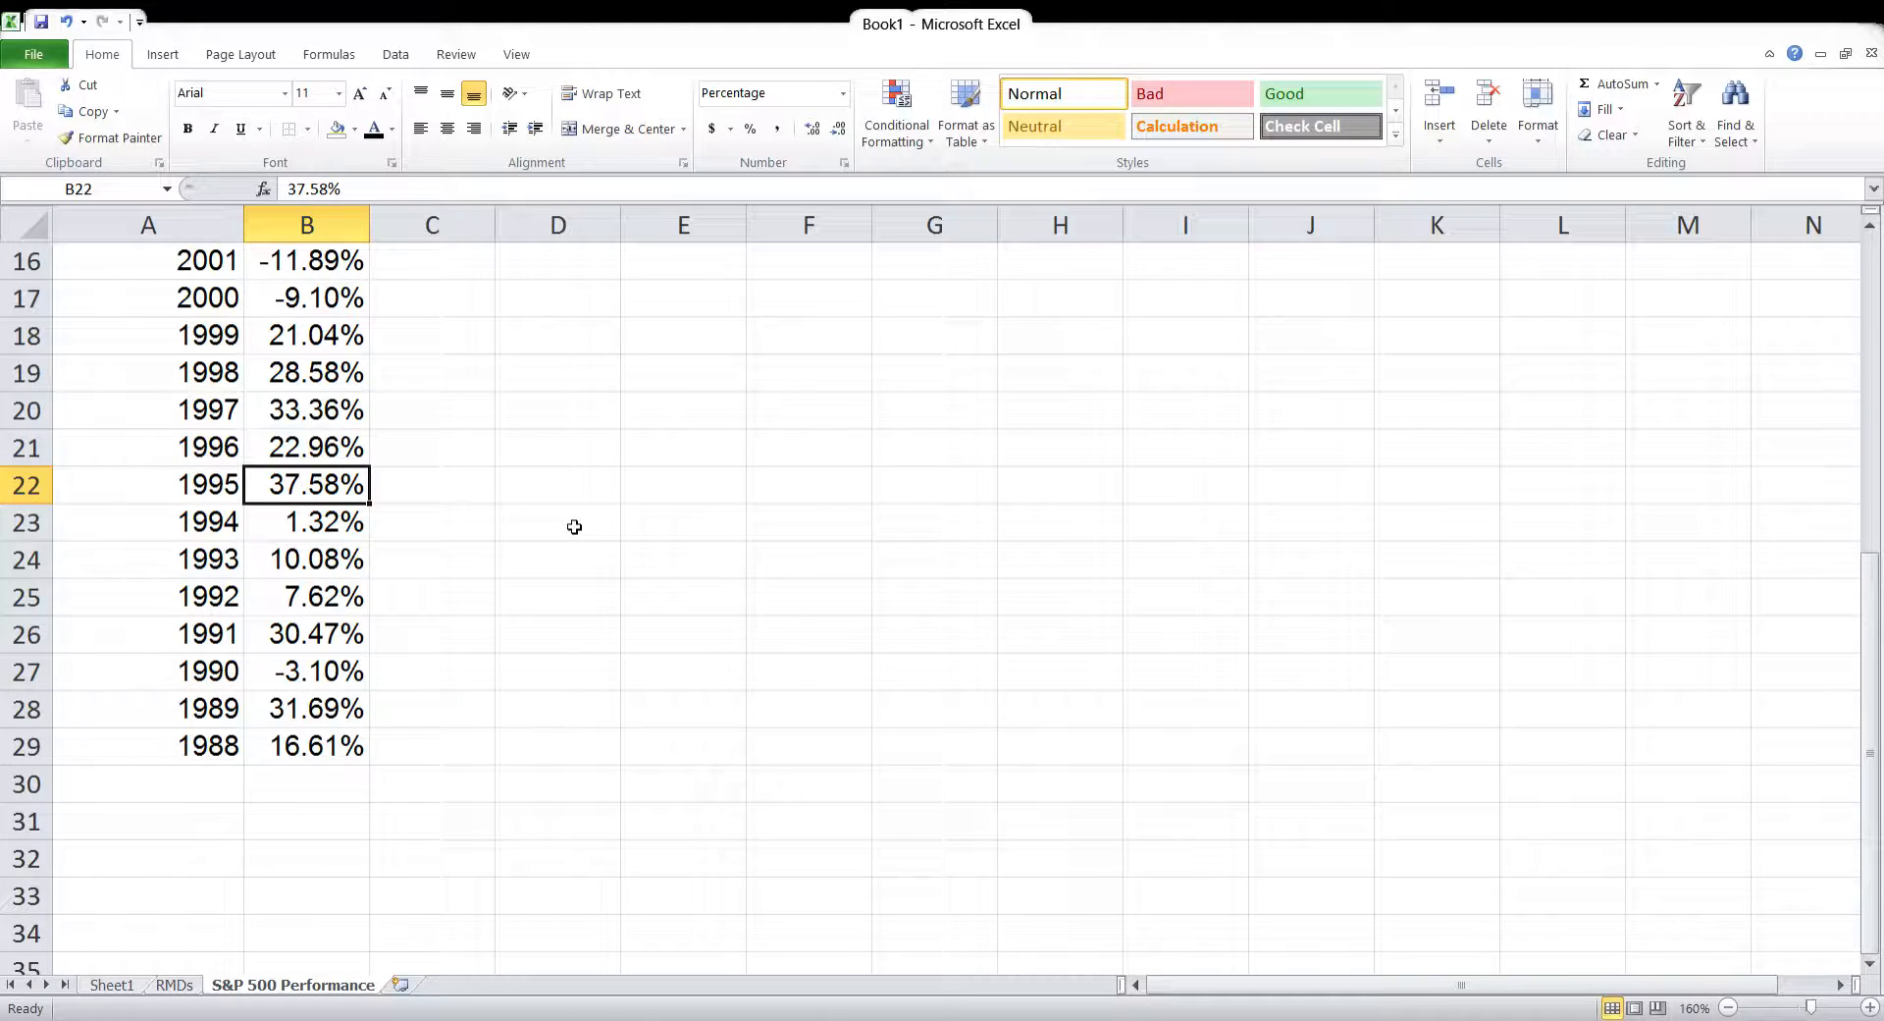
scroll(324, 491, up, 1)
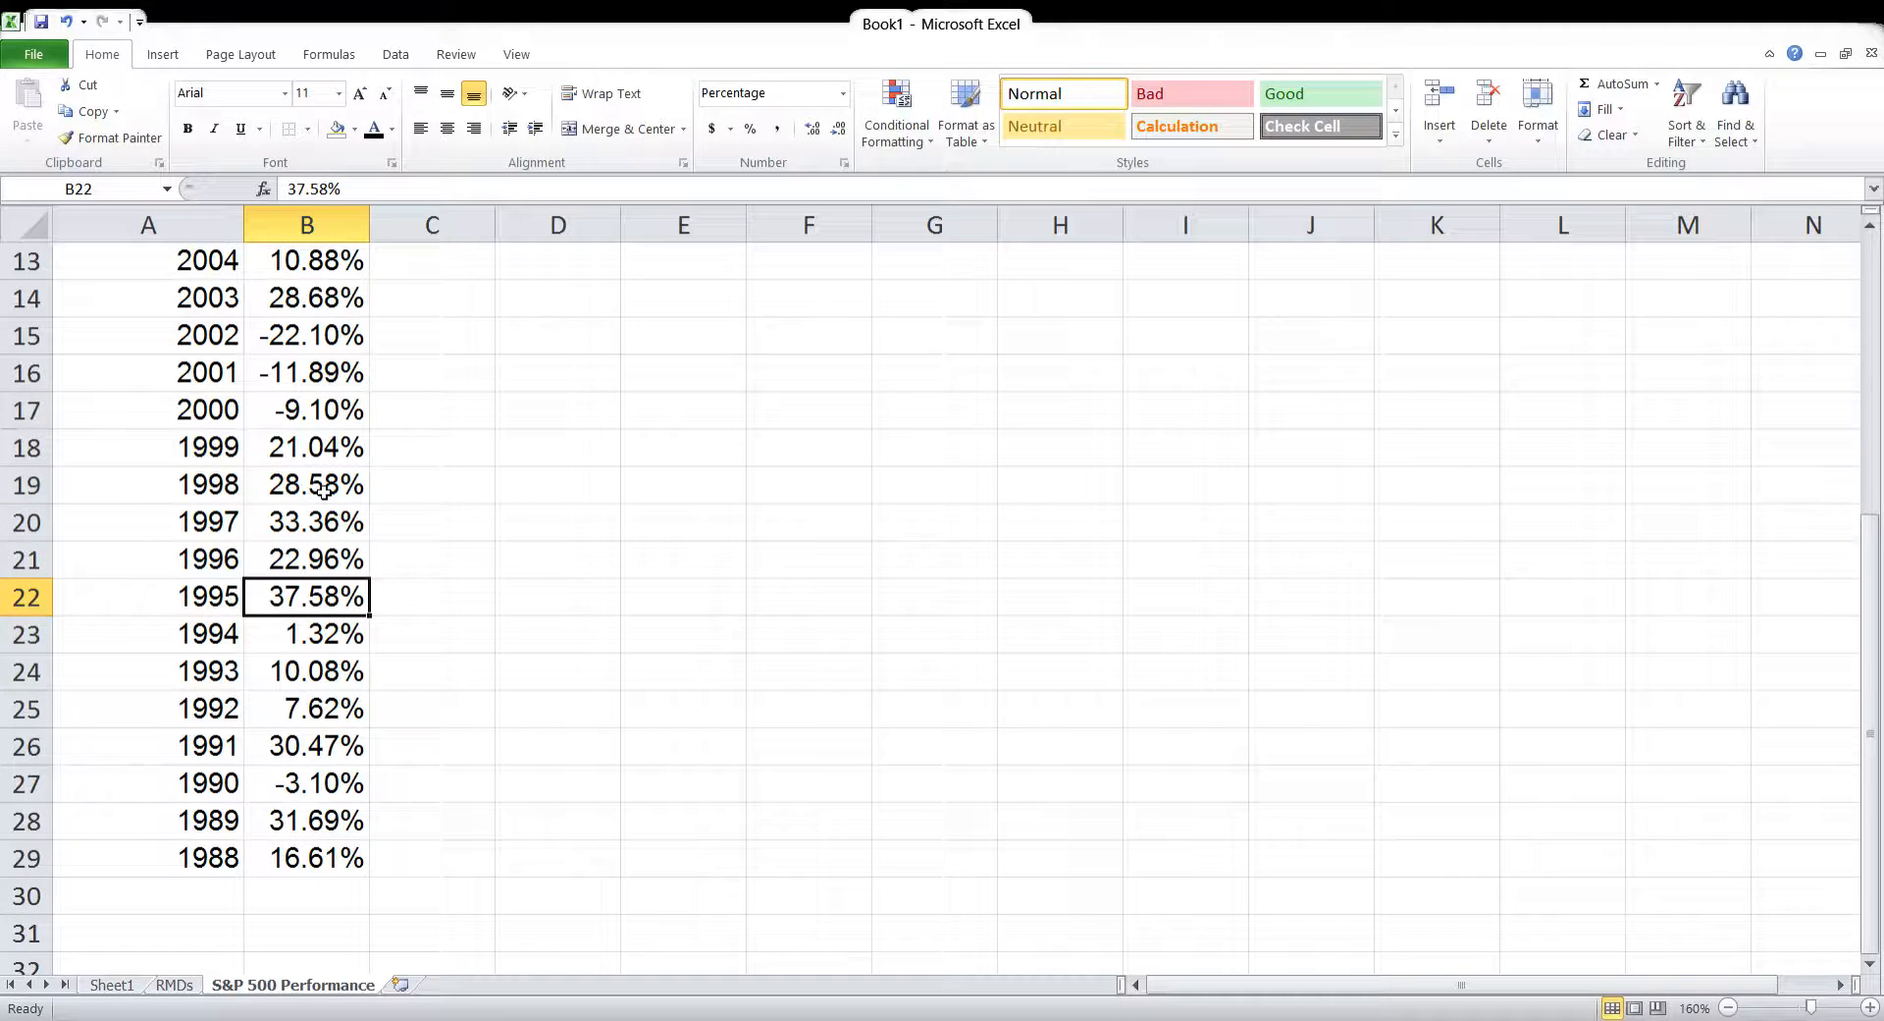
drag(321, 444, 328, 599)
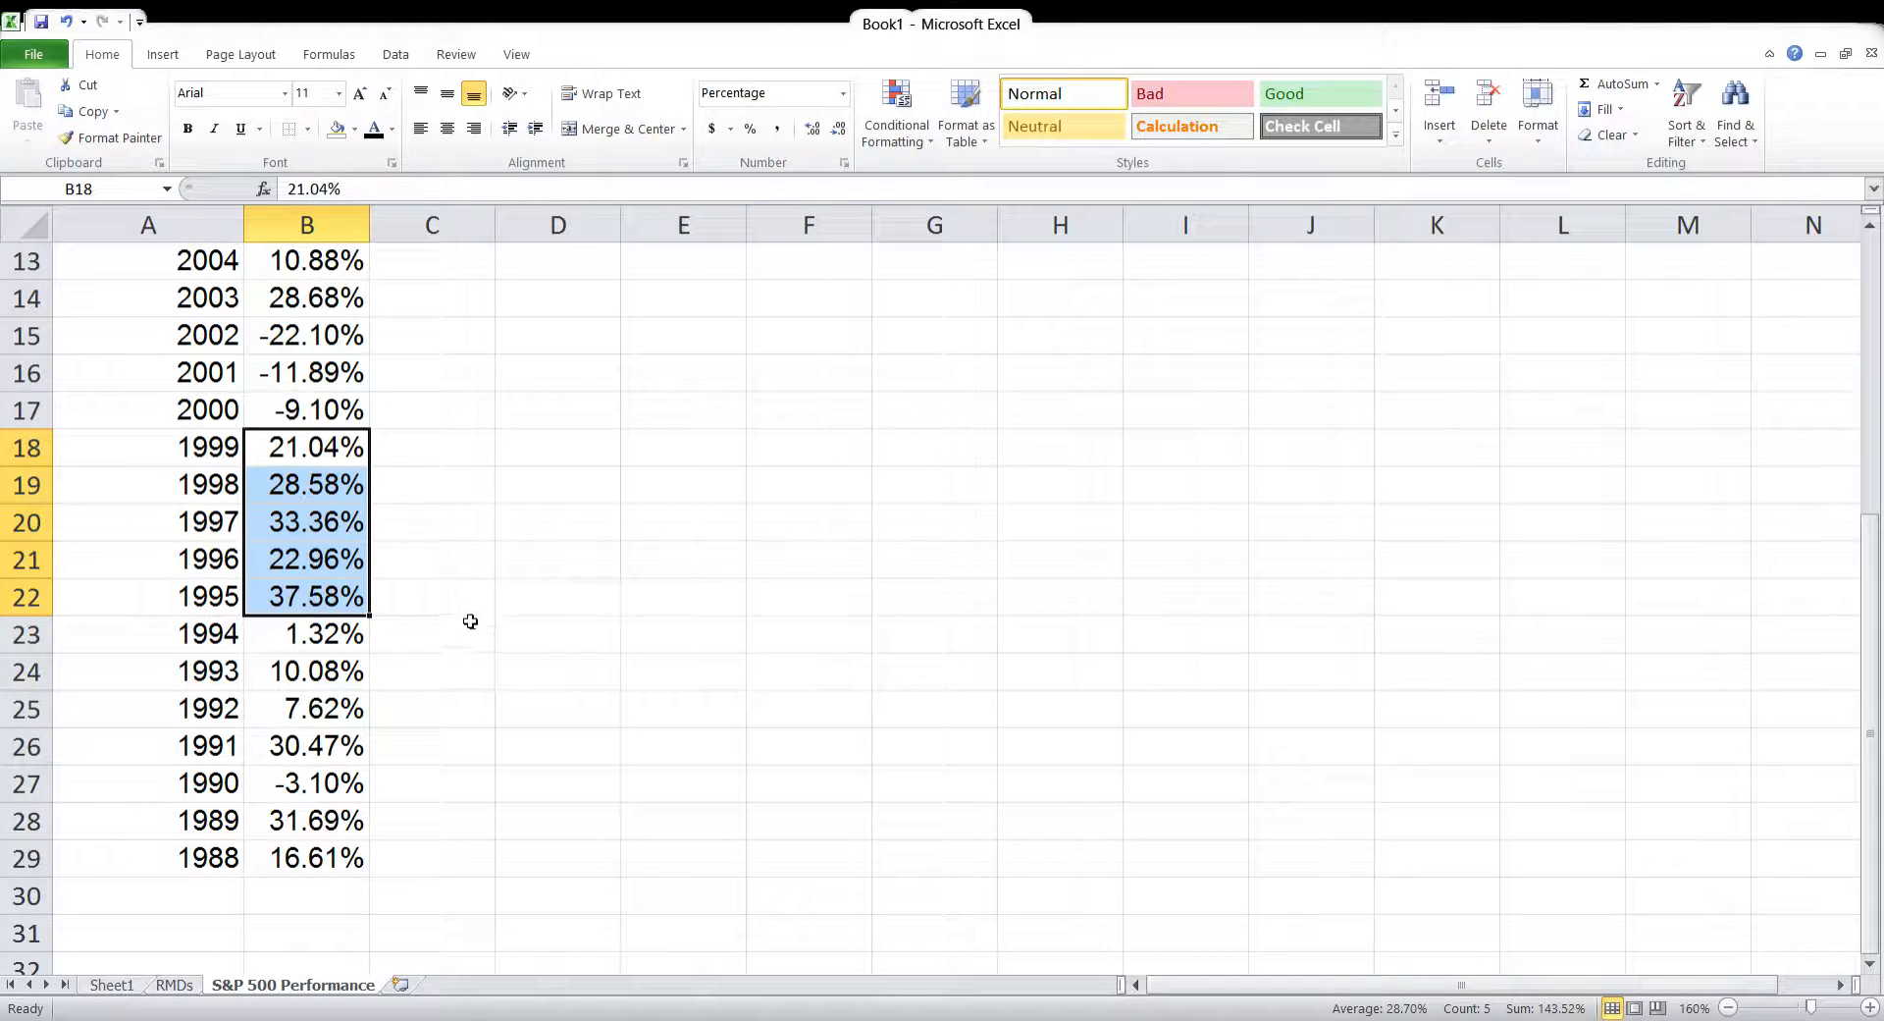
scroll(468, 619, up, 2)
drag(354, 559, 351, 628)
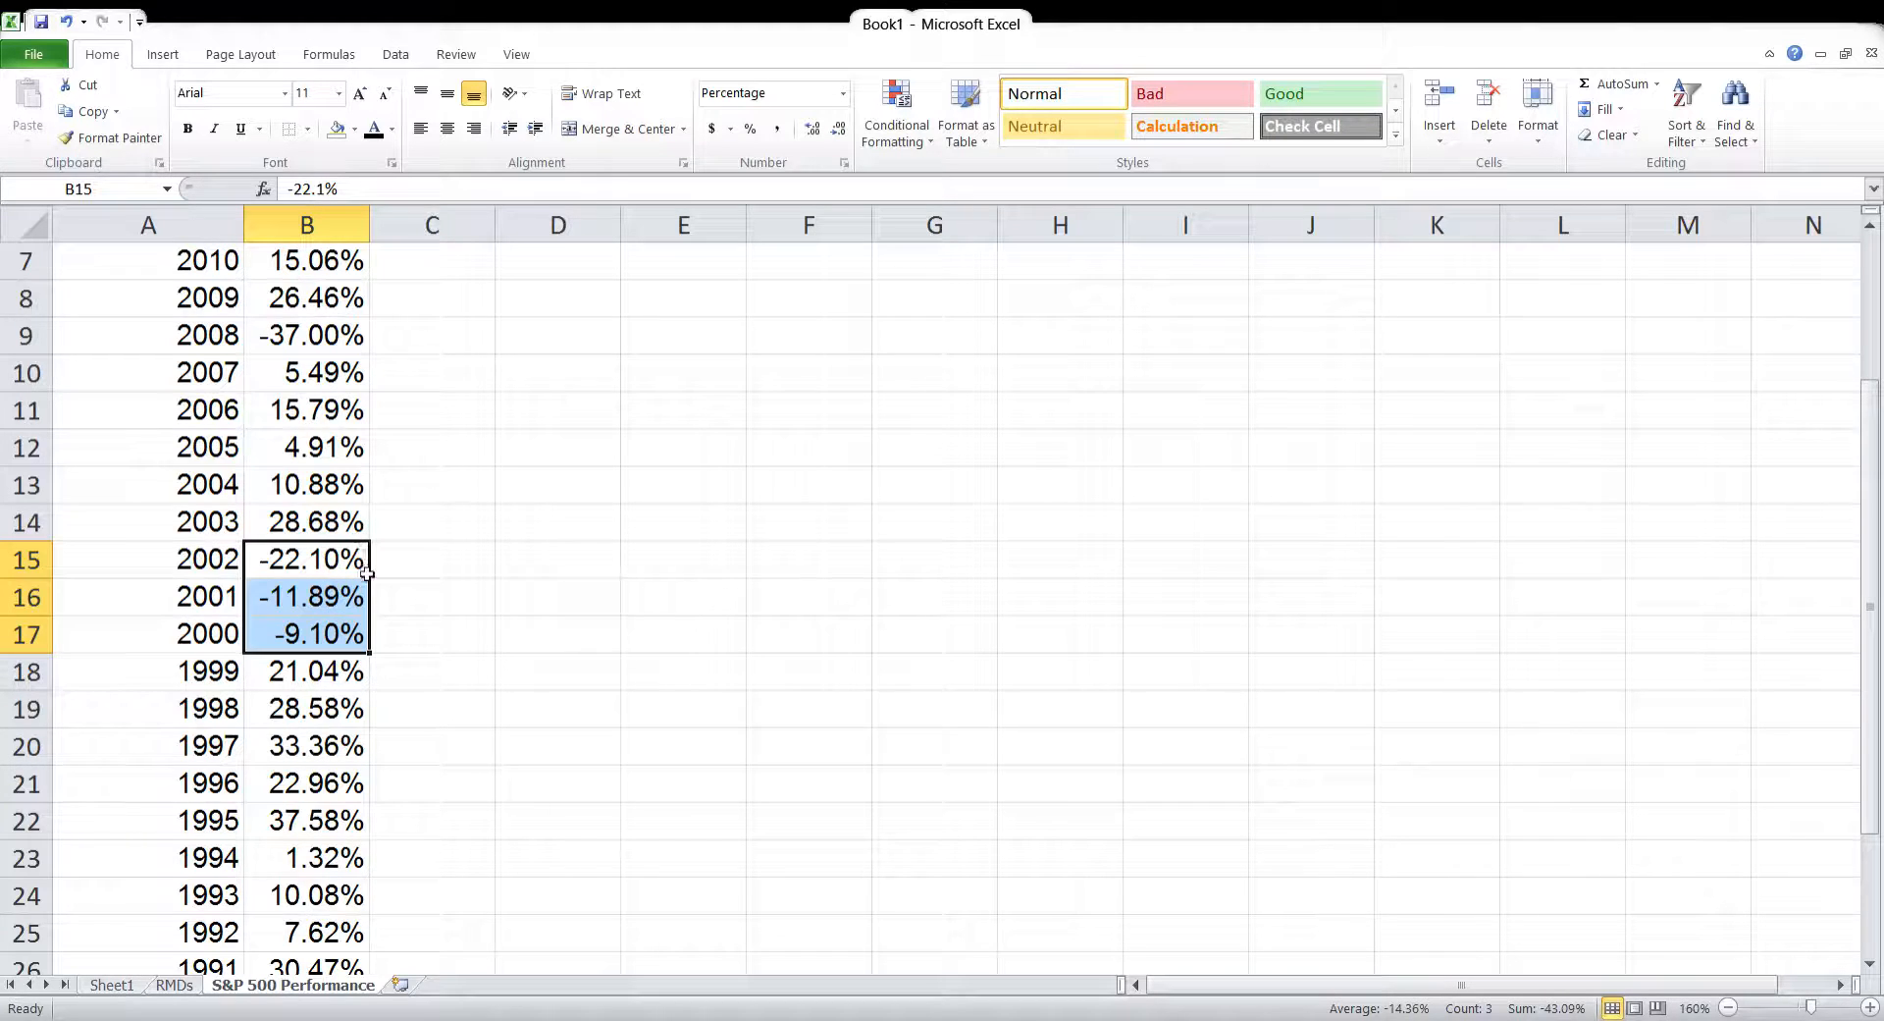
click(500, 671)
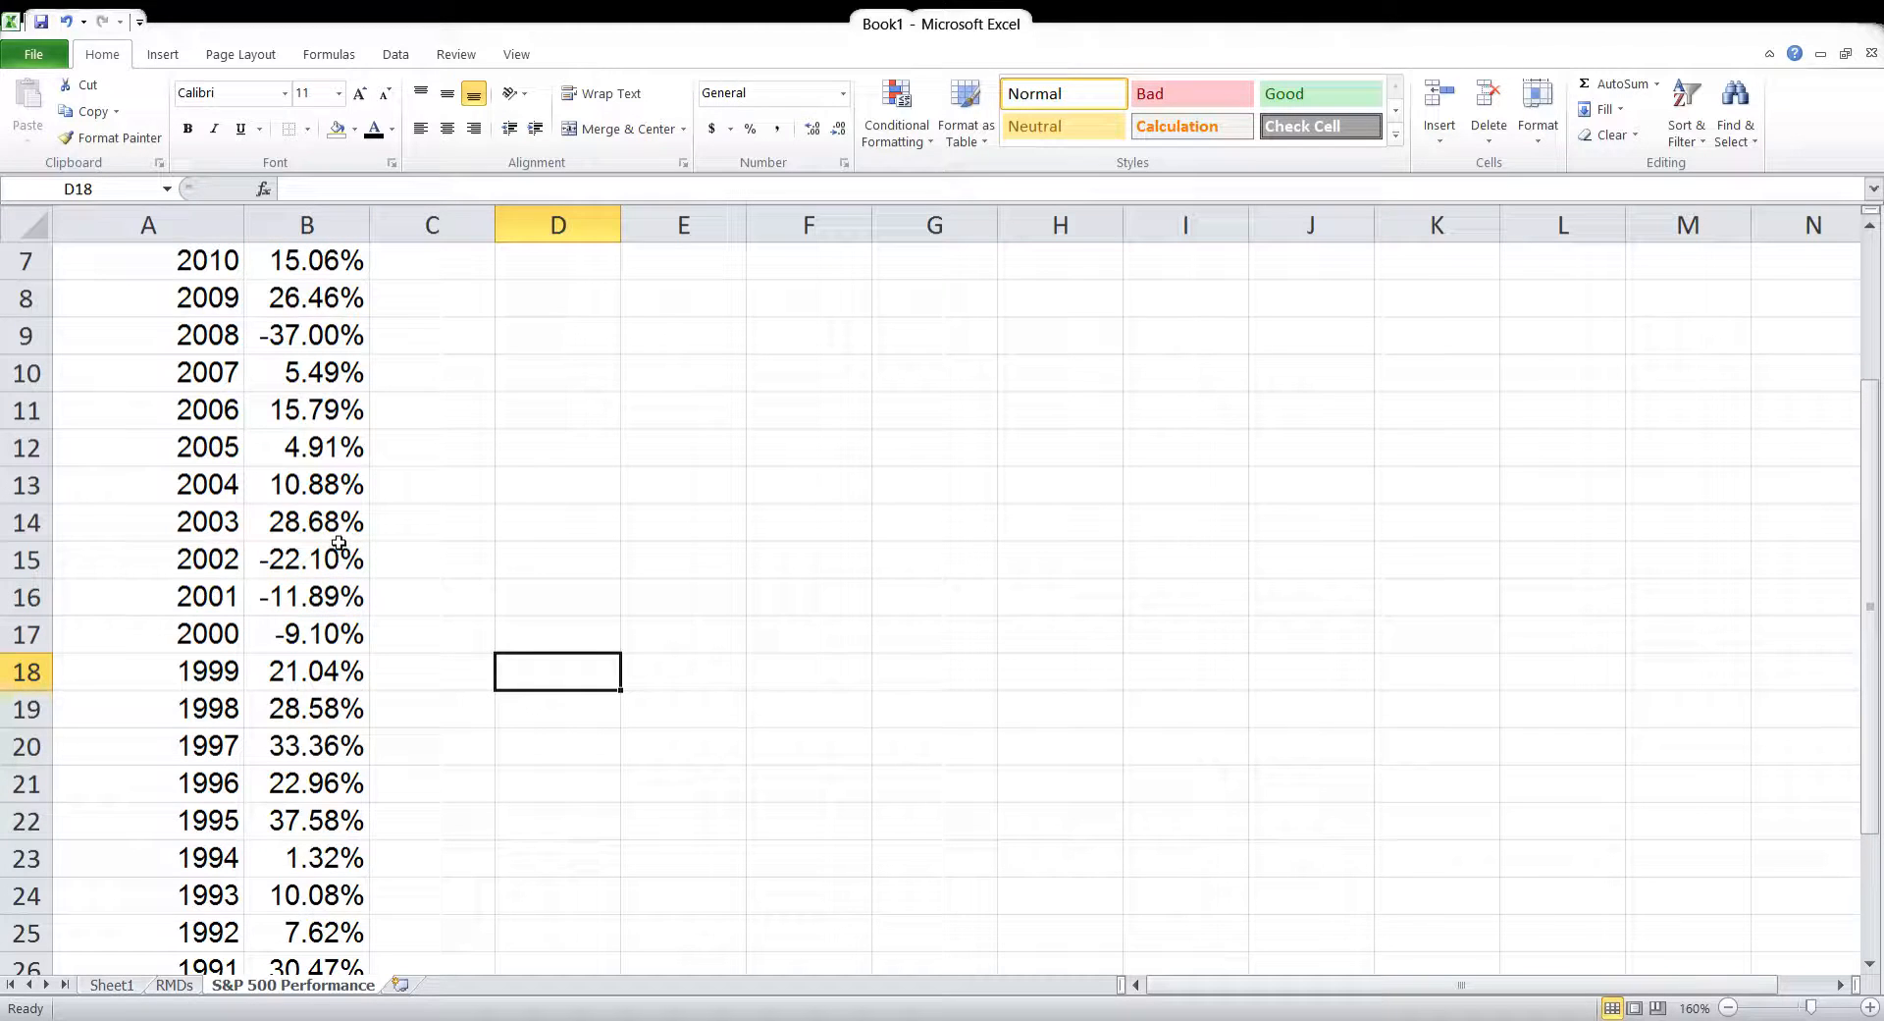
mouse_move(331, 527)
mouse_down()
mouse_move(333, 485)
mouse_move(333, 506)
mouse_up()
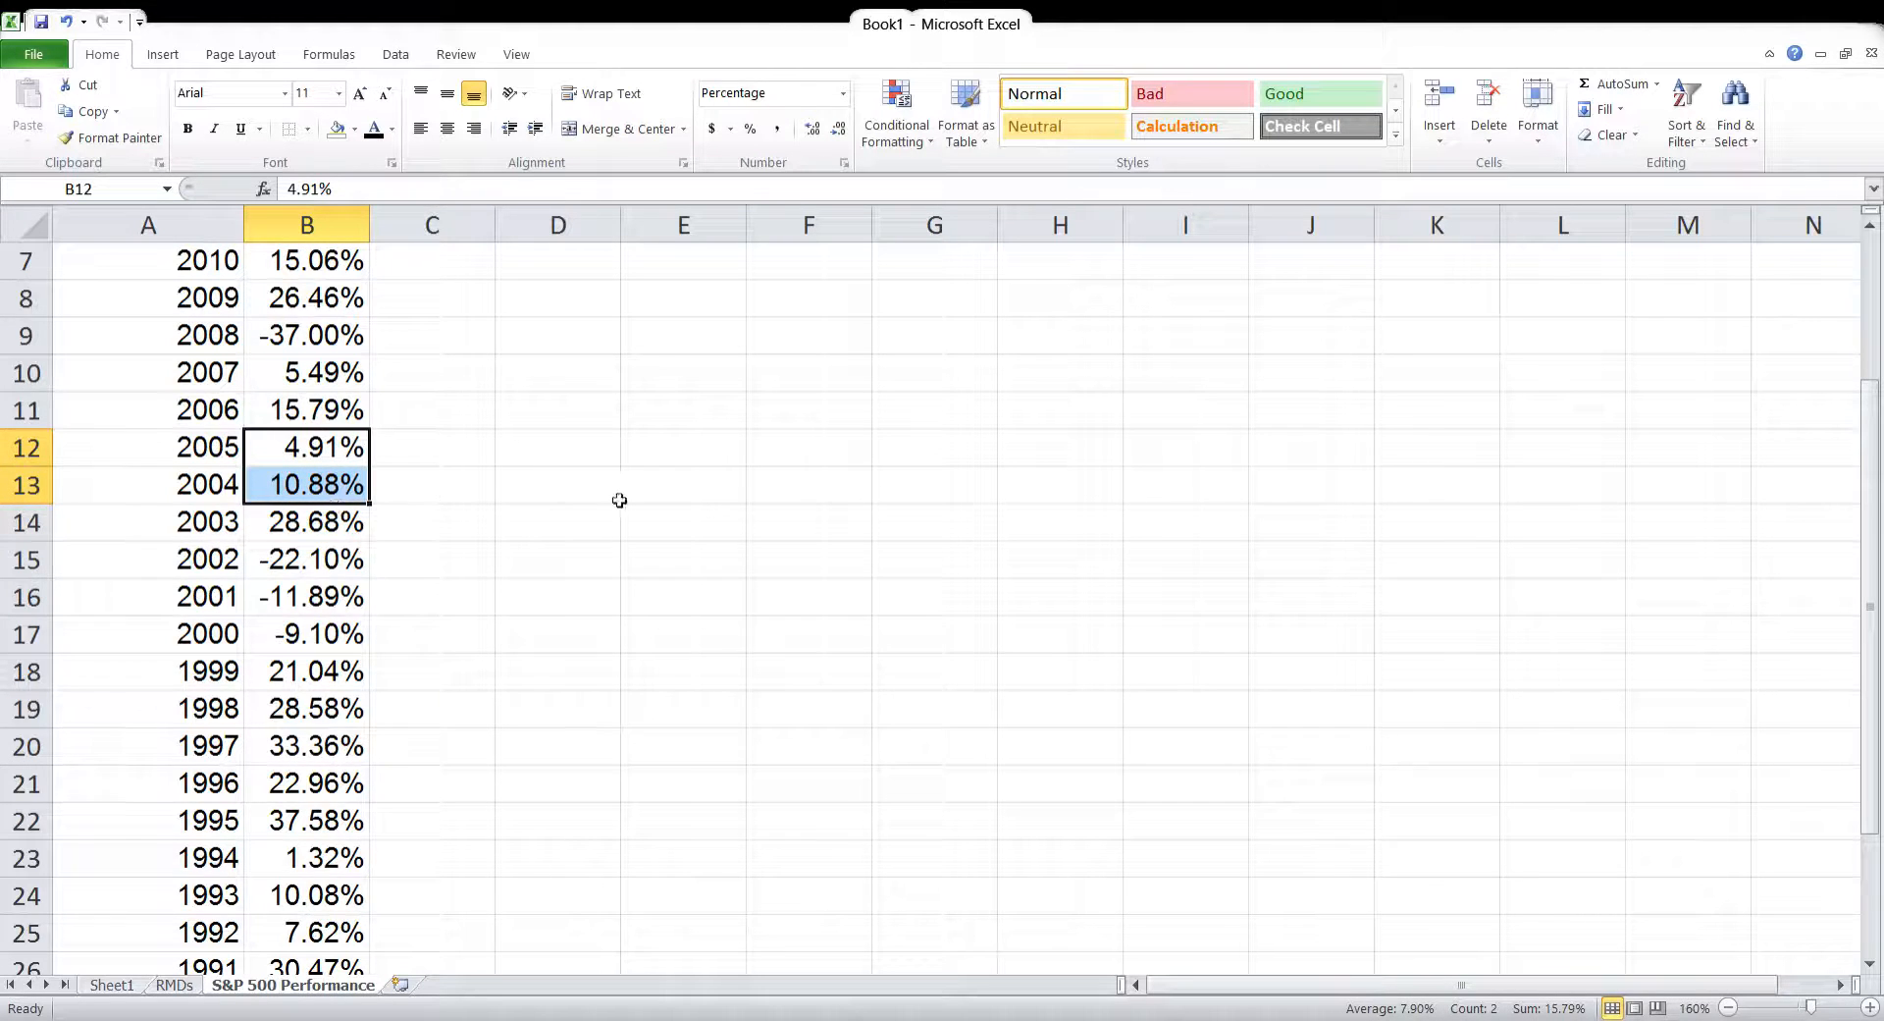
Examine the 2008 return against the full return history and the recovery years starting with 2009 and 2010
scroll(618, 499, up, 2)
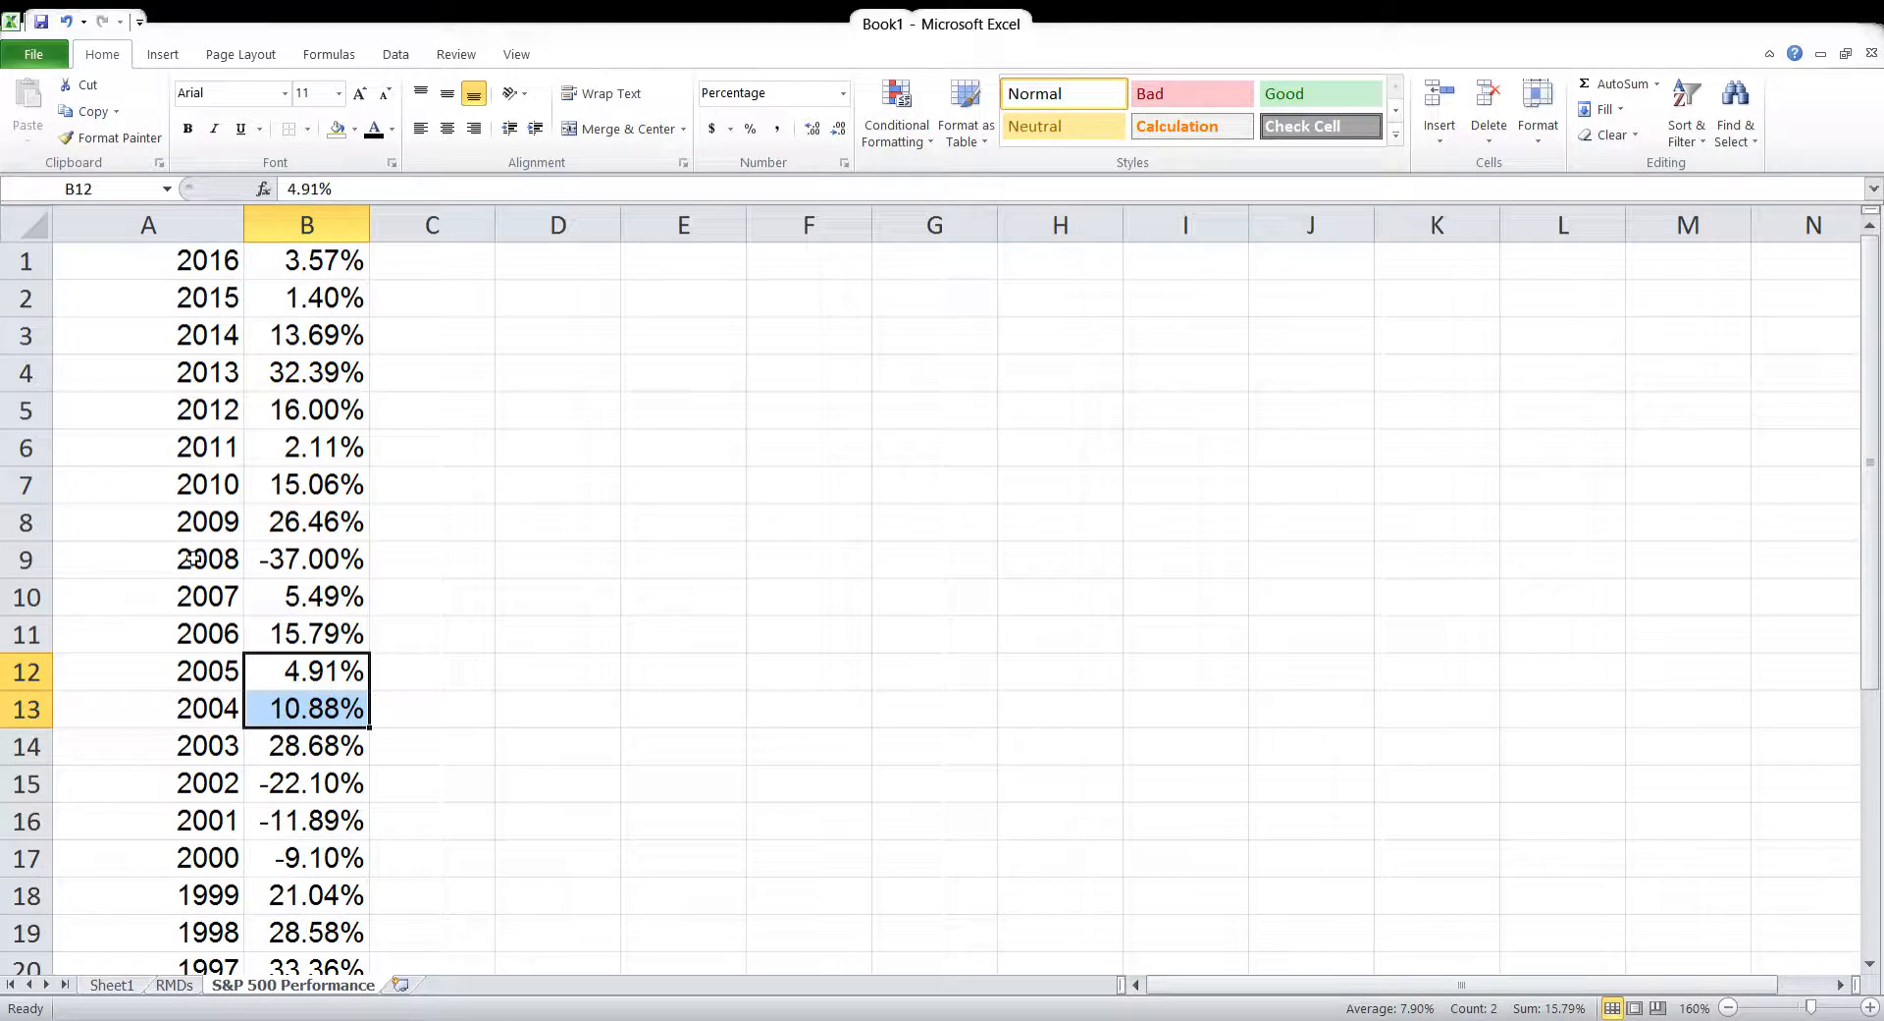
drag(229, 548, 297, 559)
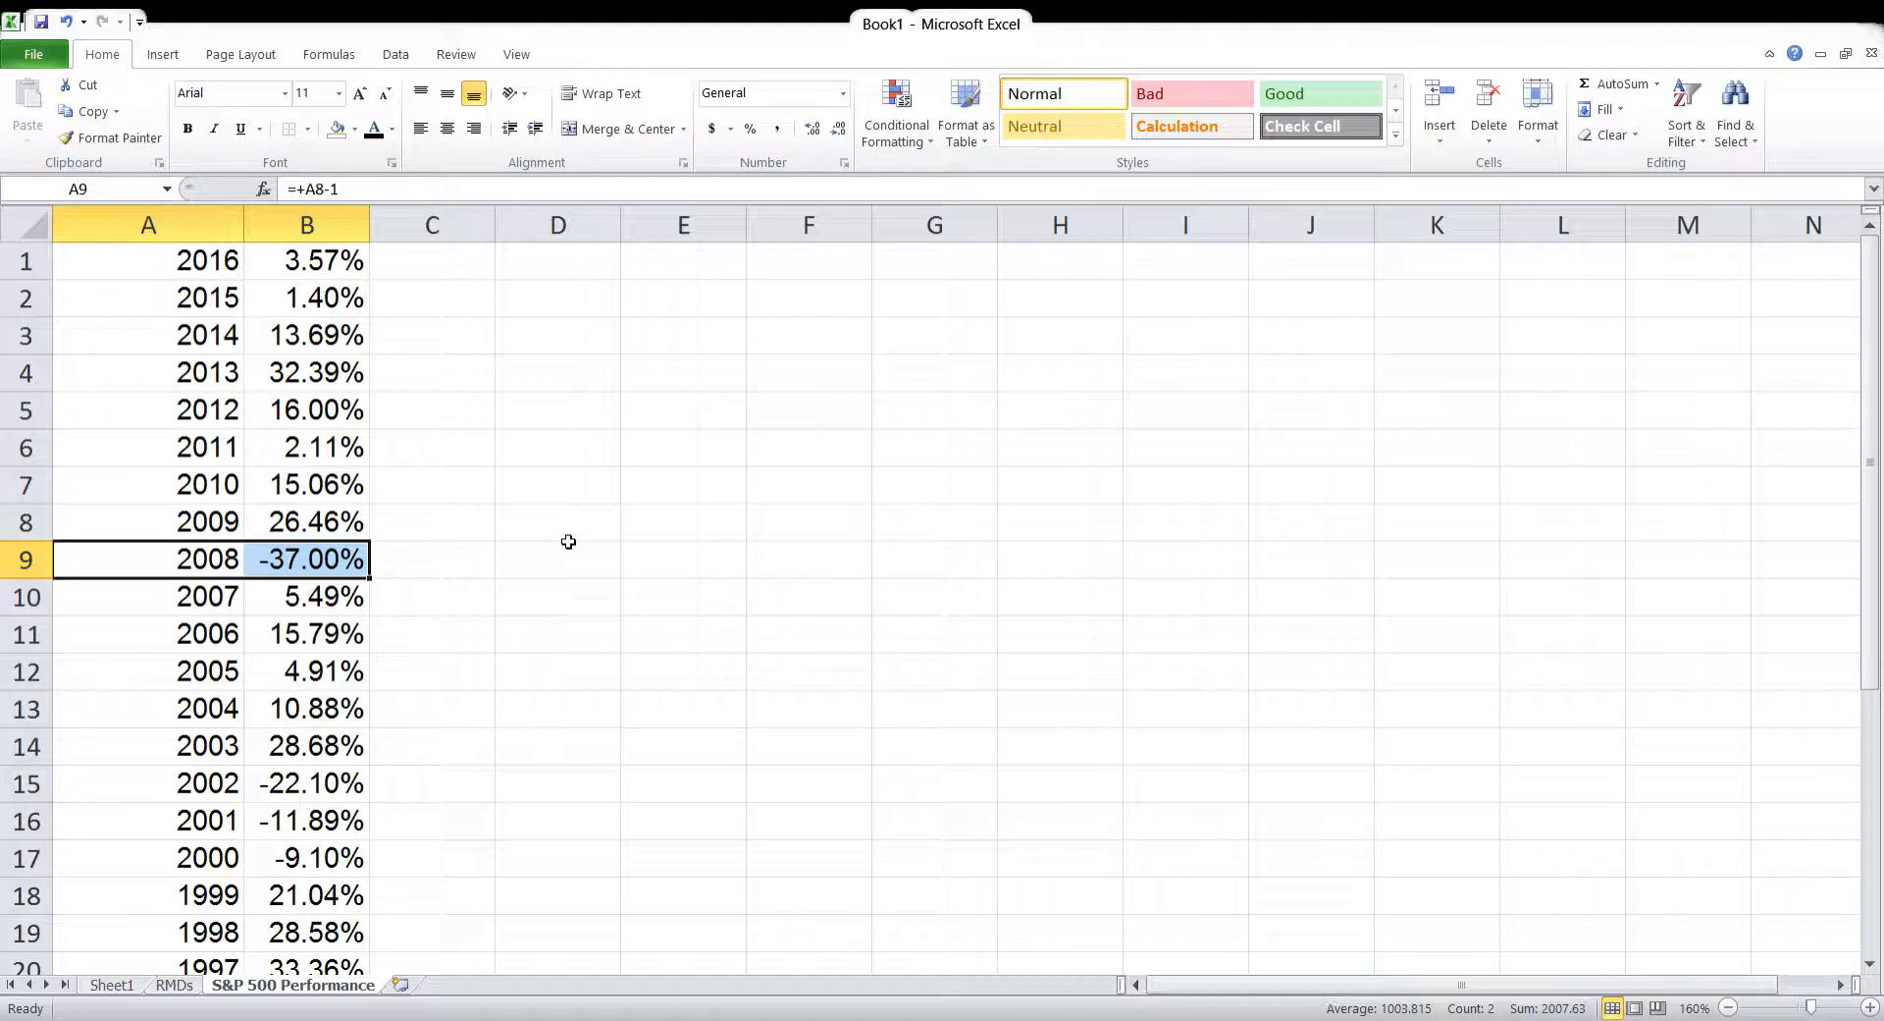
scroll(568, 542, down, 2)
scroll(568, 541, down, 2)
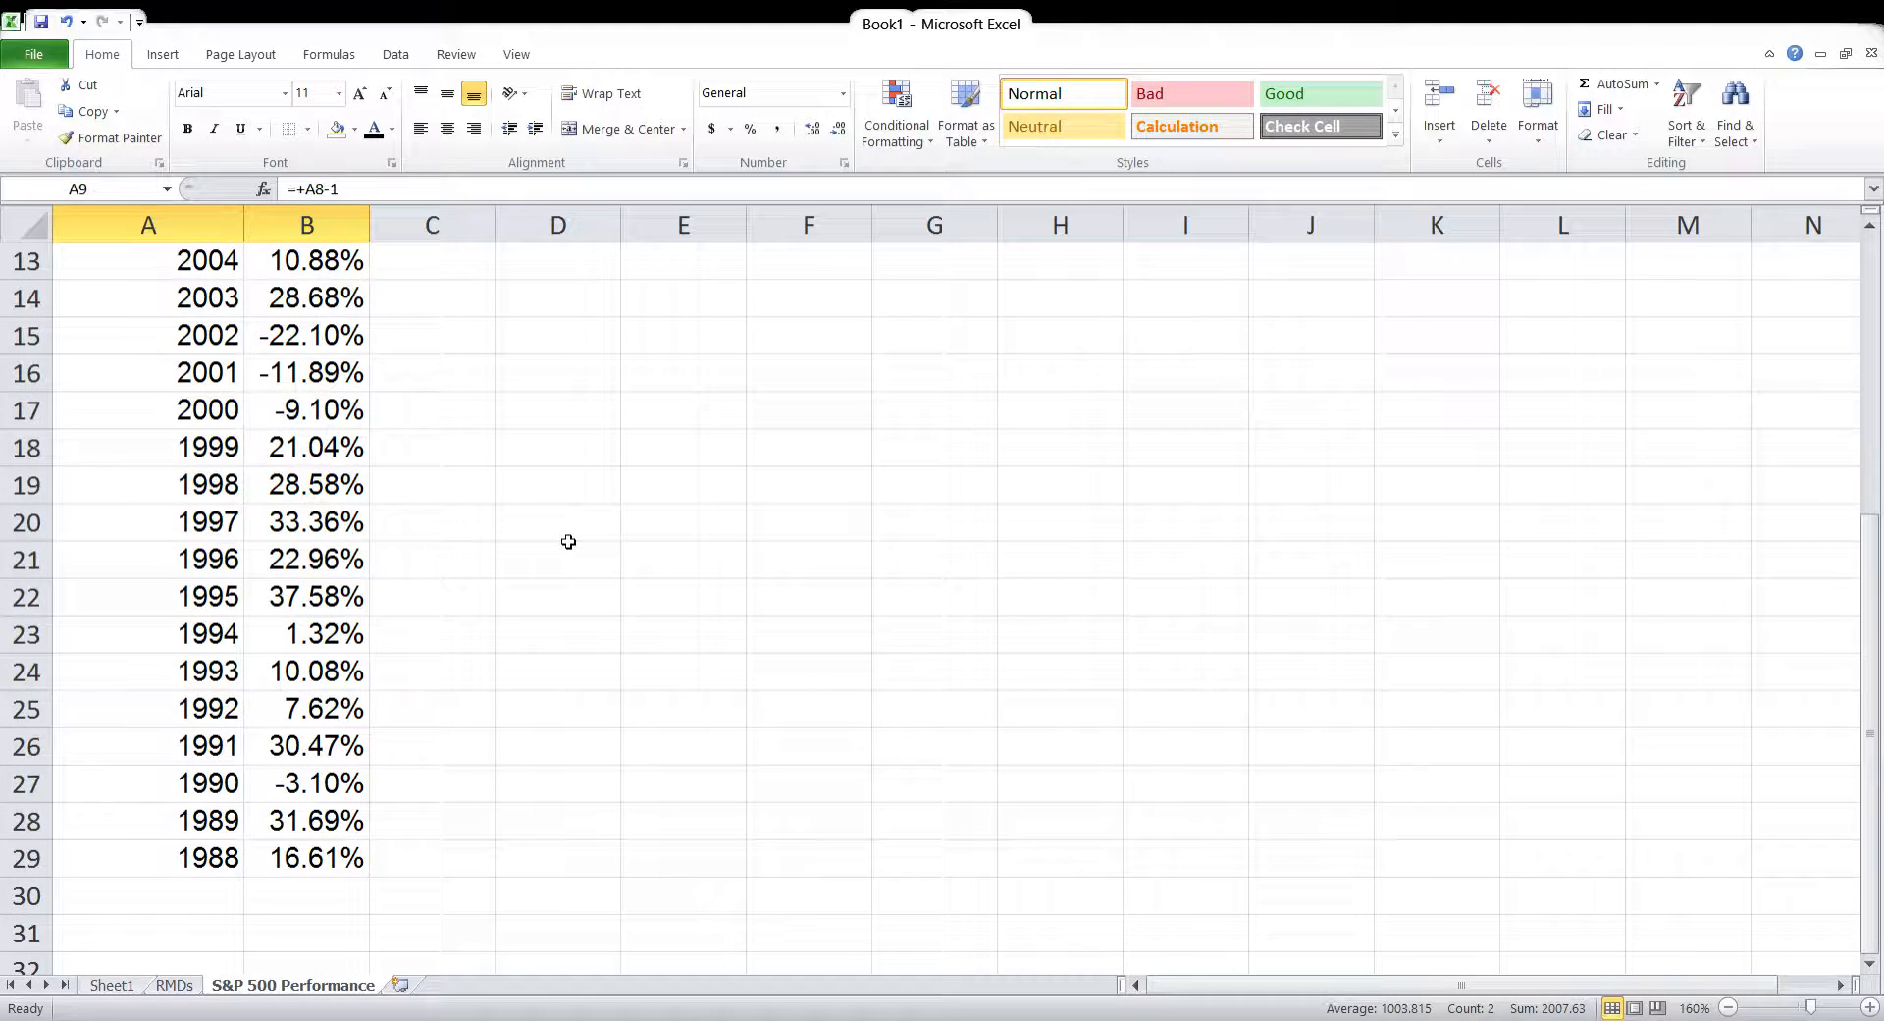
scroll(568, 542, up, 4)
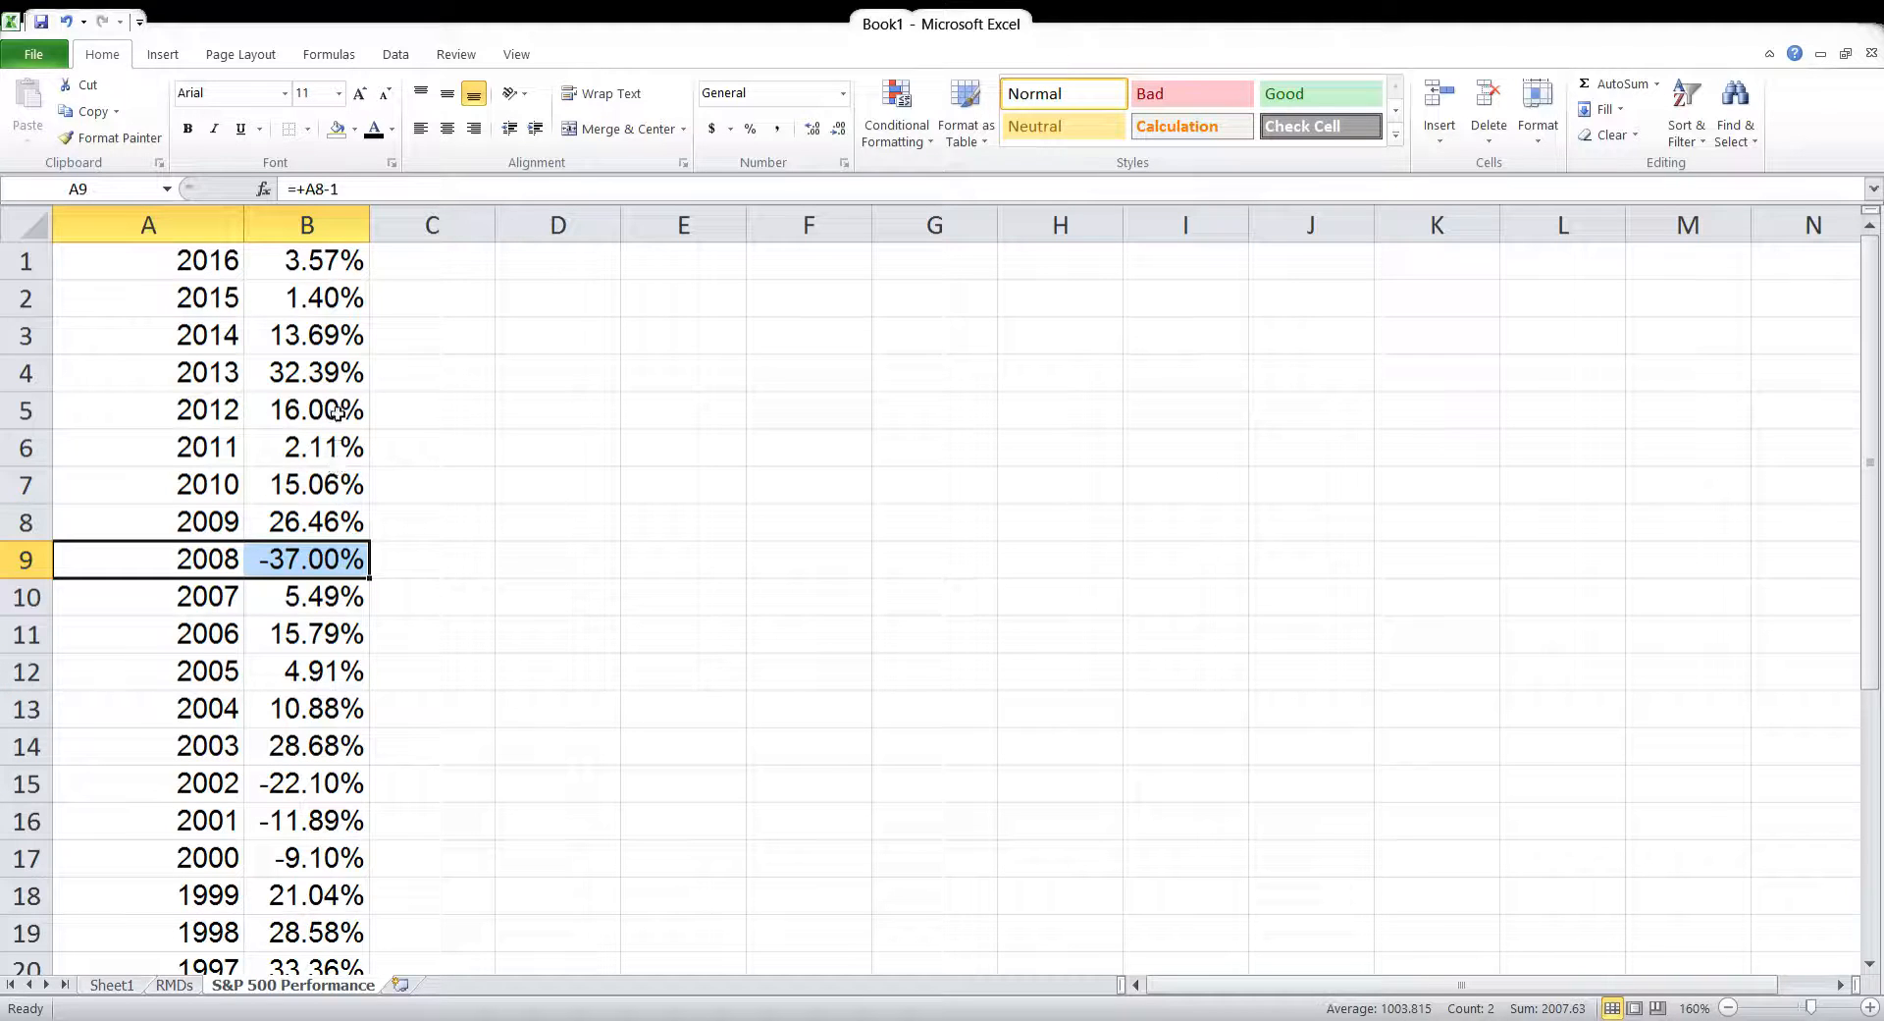
drag(312, 535, 315, 484)
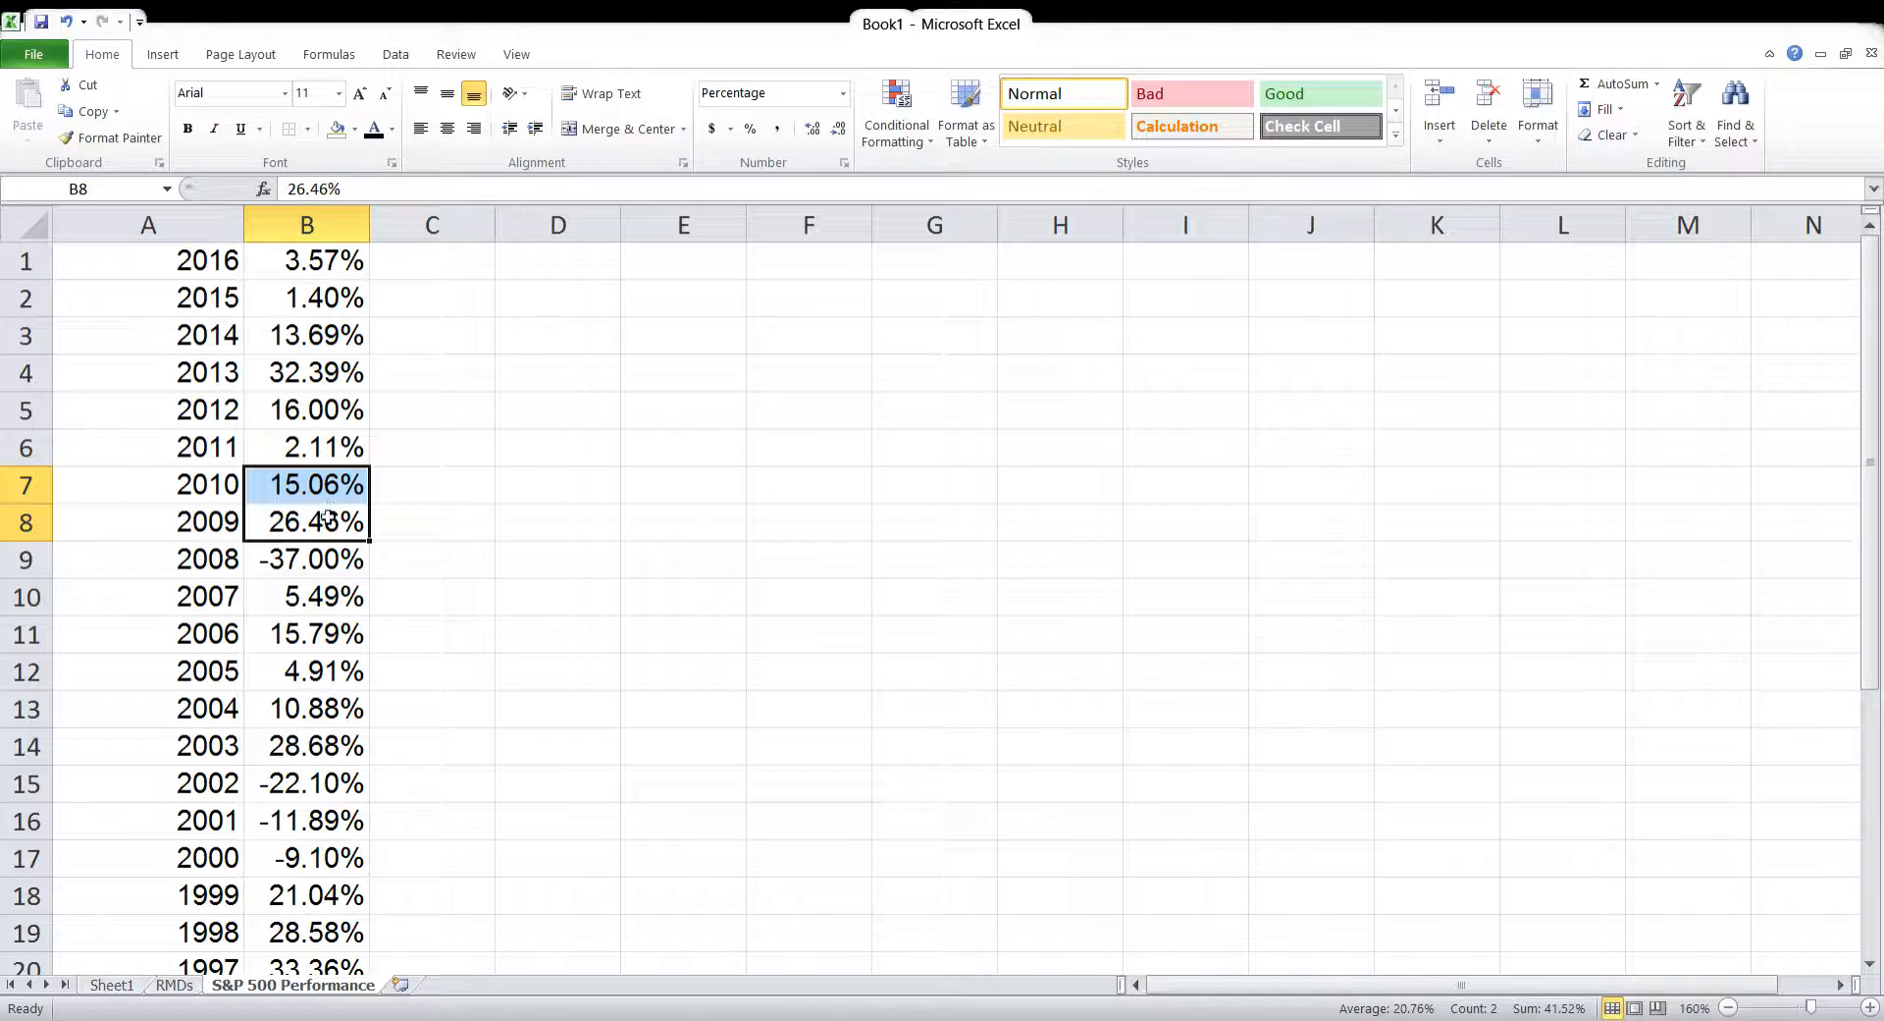
drag(327, 344, 334, 520)
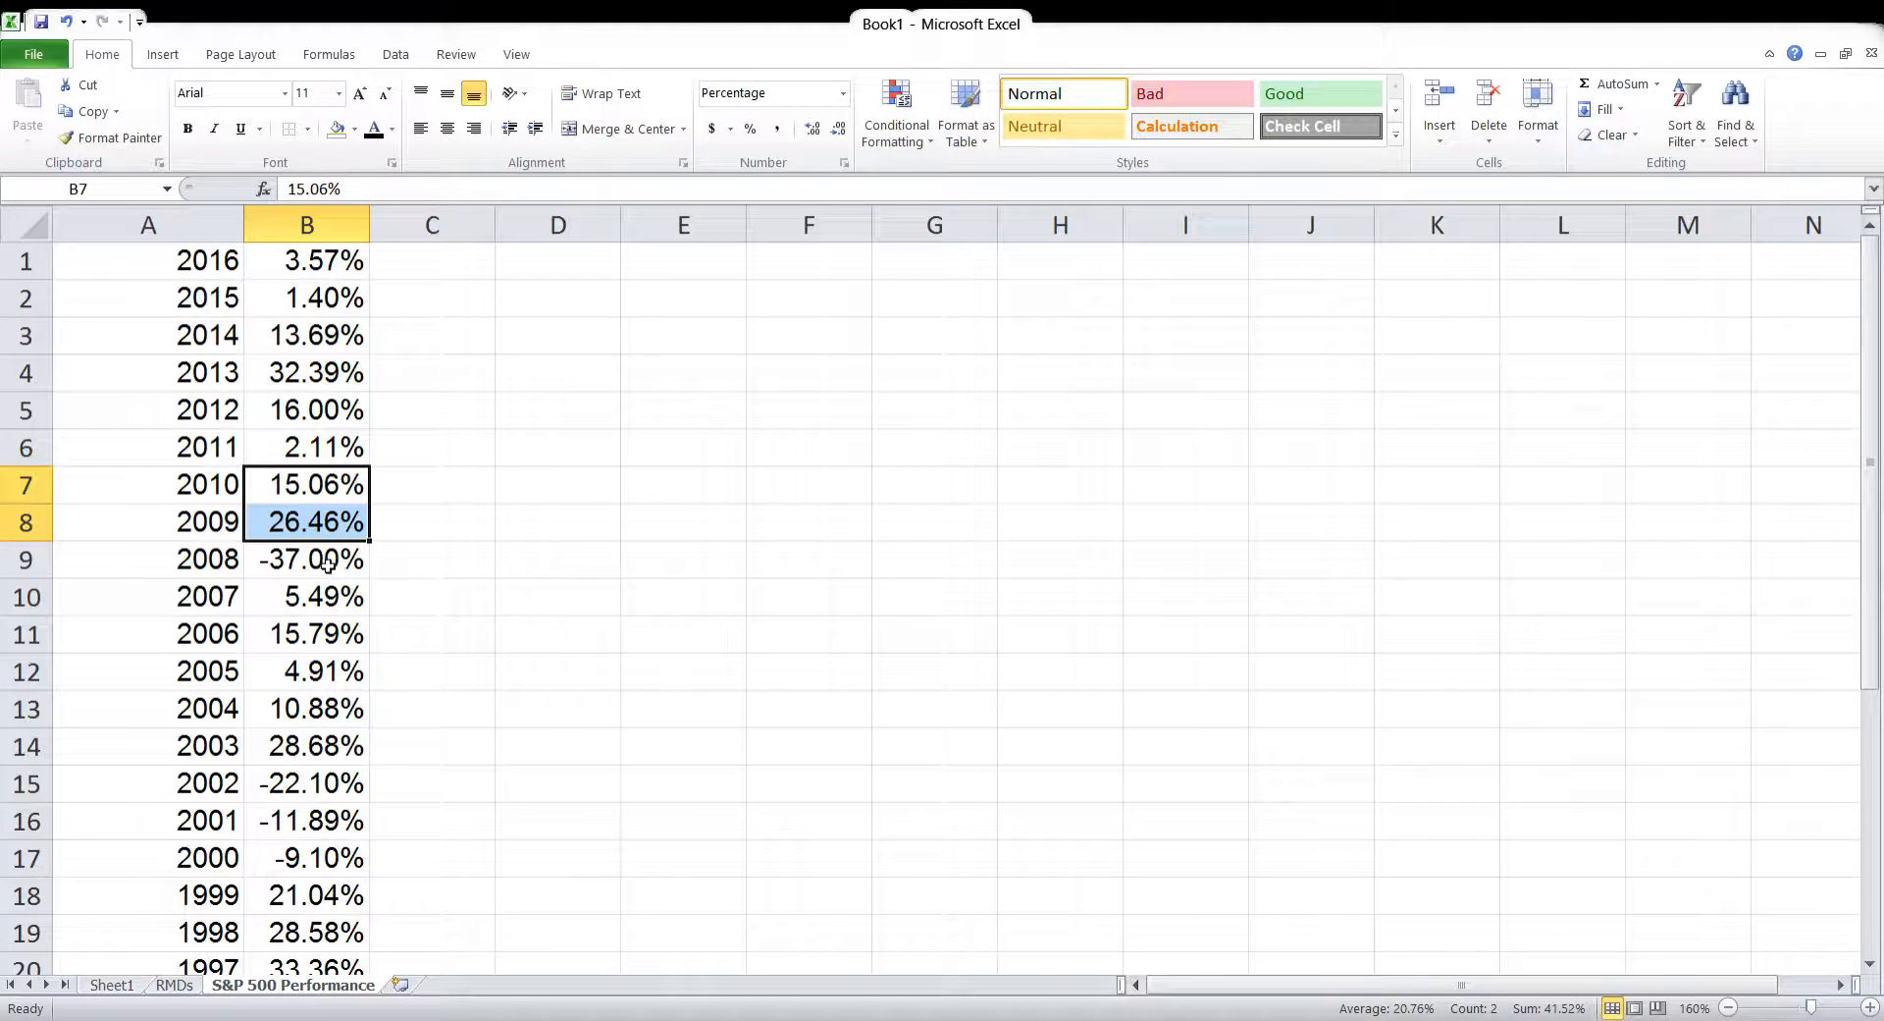
click(337, 559)
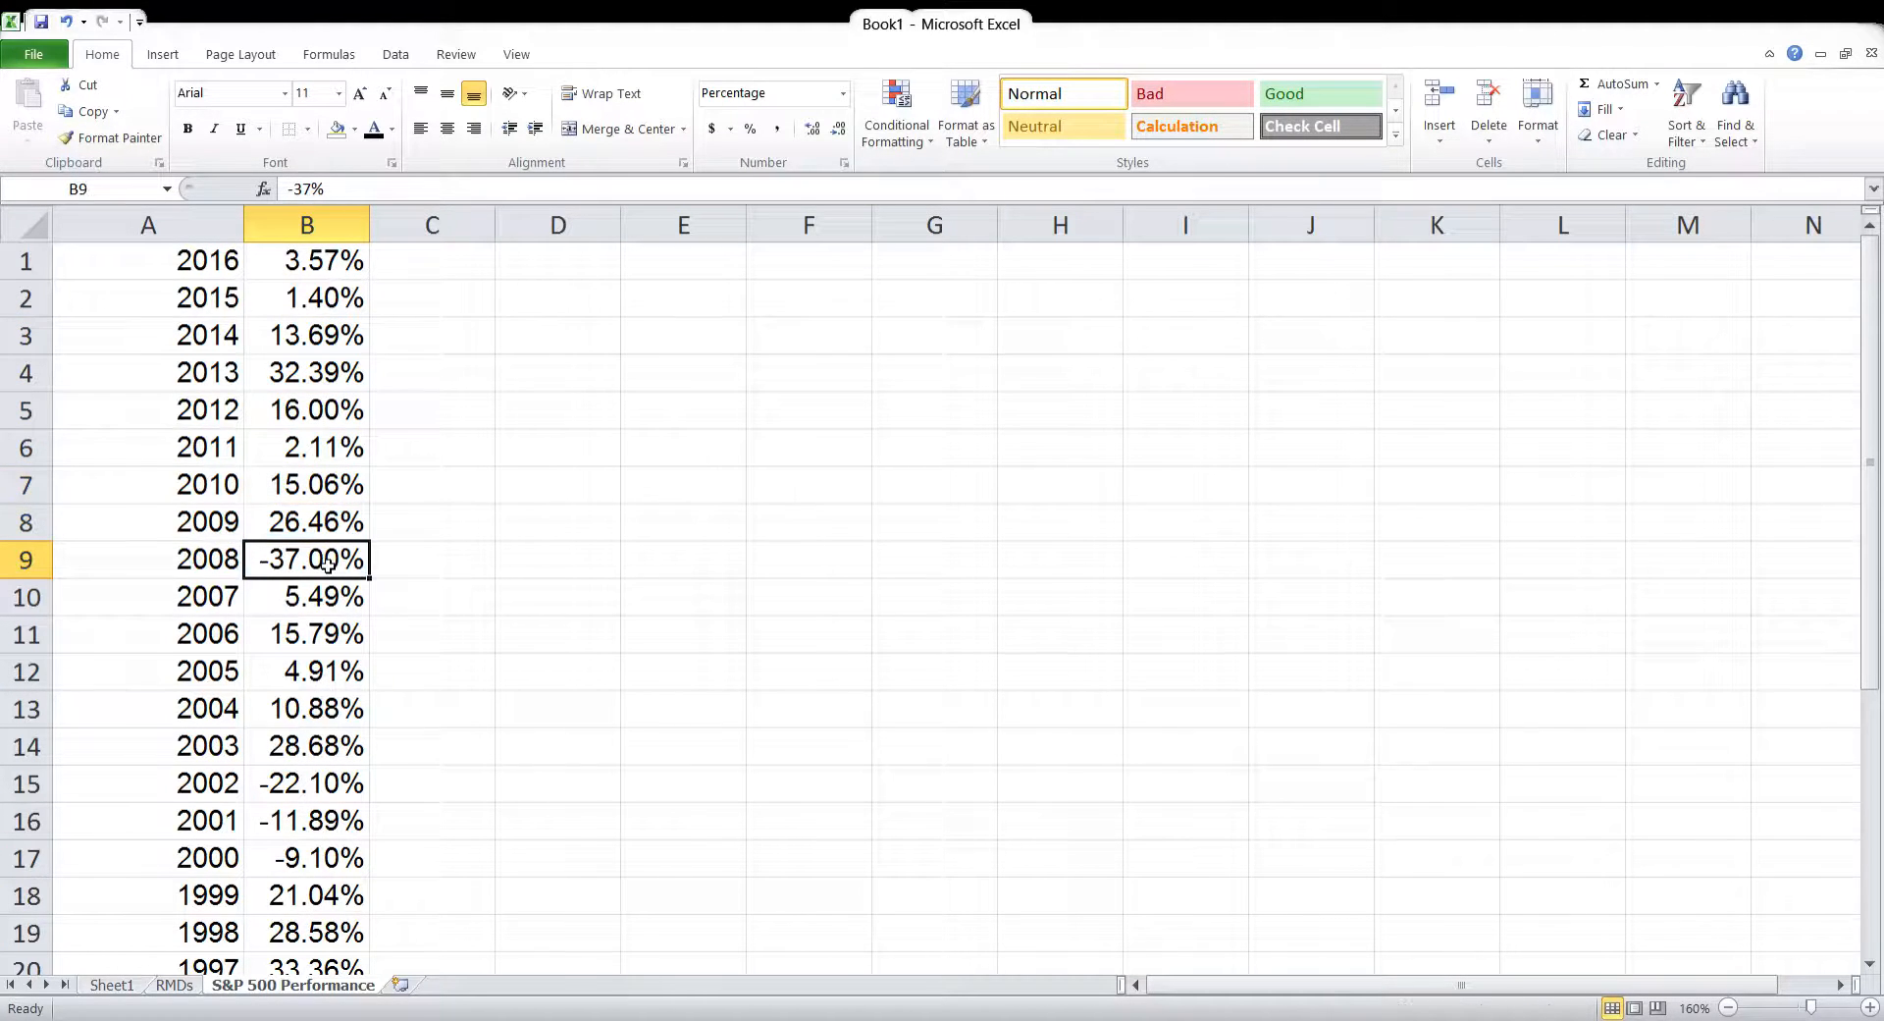
Enter a starting balance of 100000 in C10 beside 2007 and format it in comma style
click(465, 607)
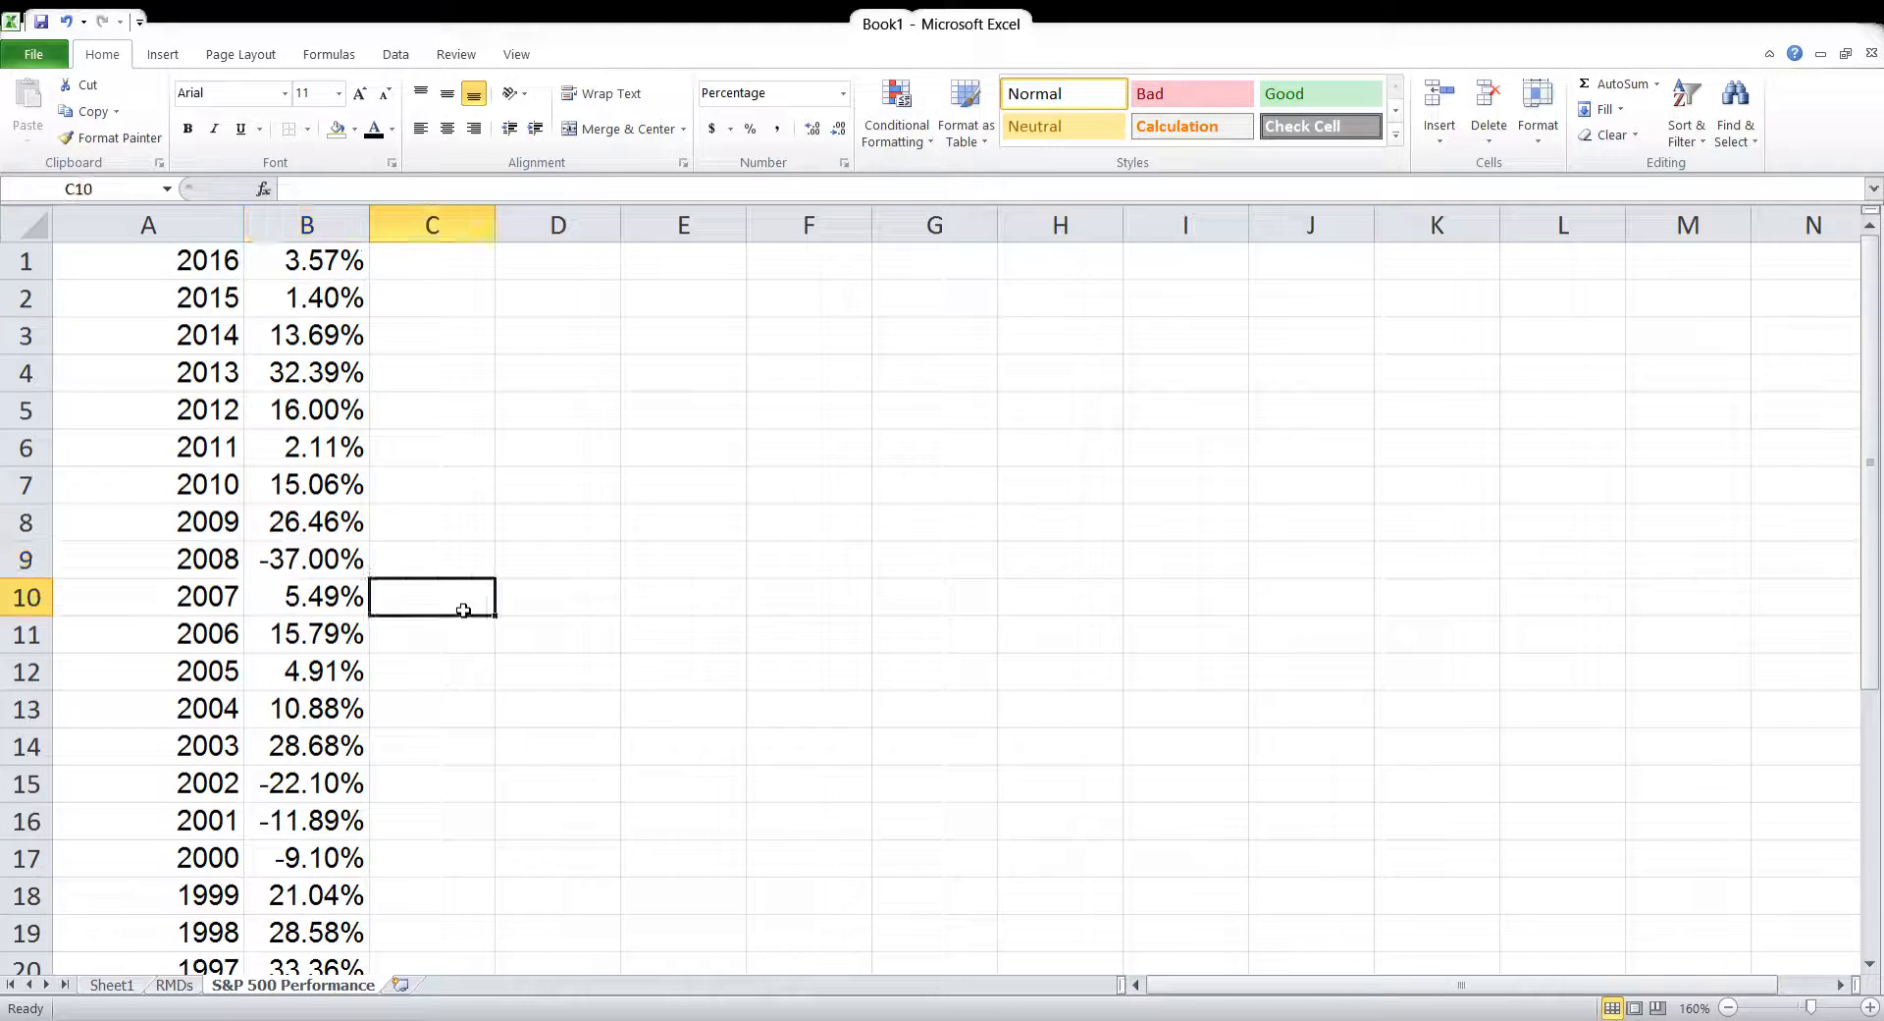
text(100000)
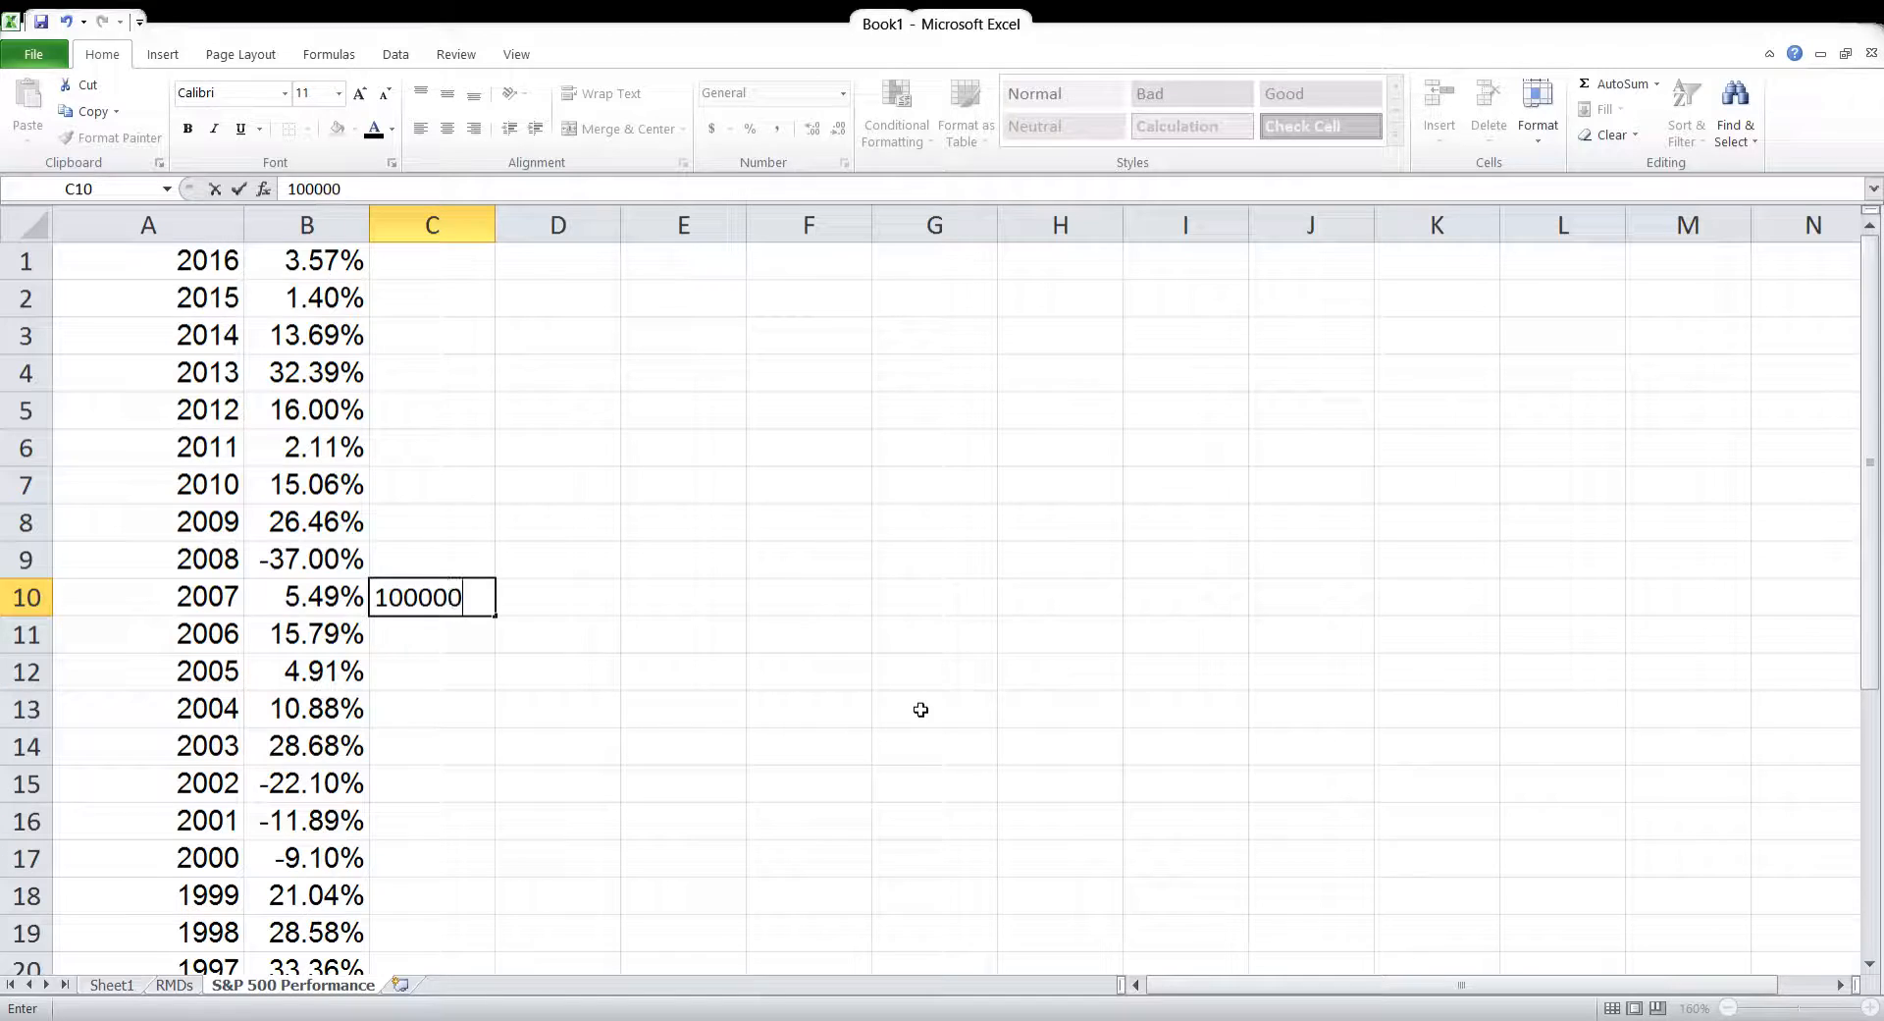
key(Return)
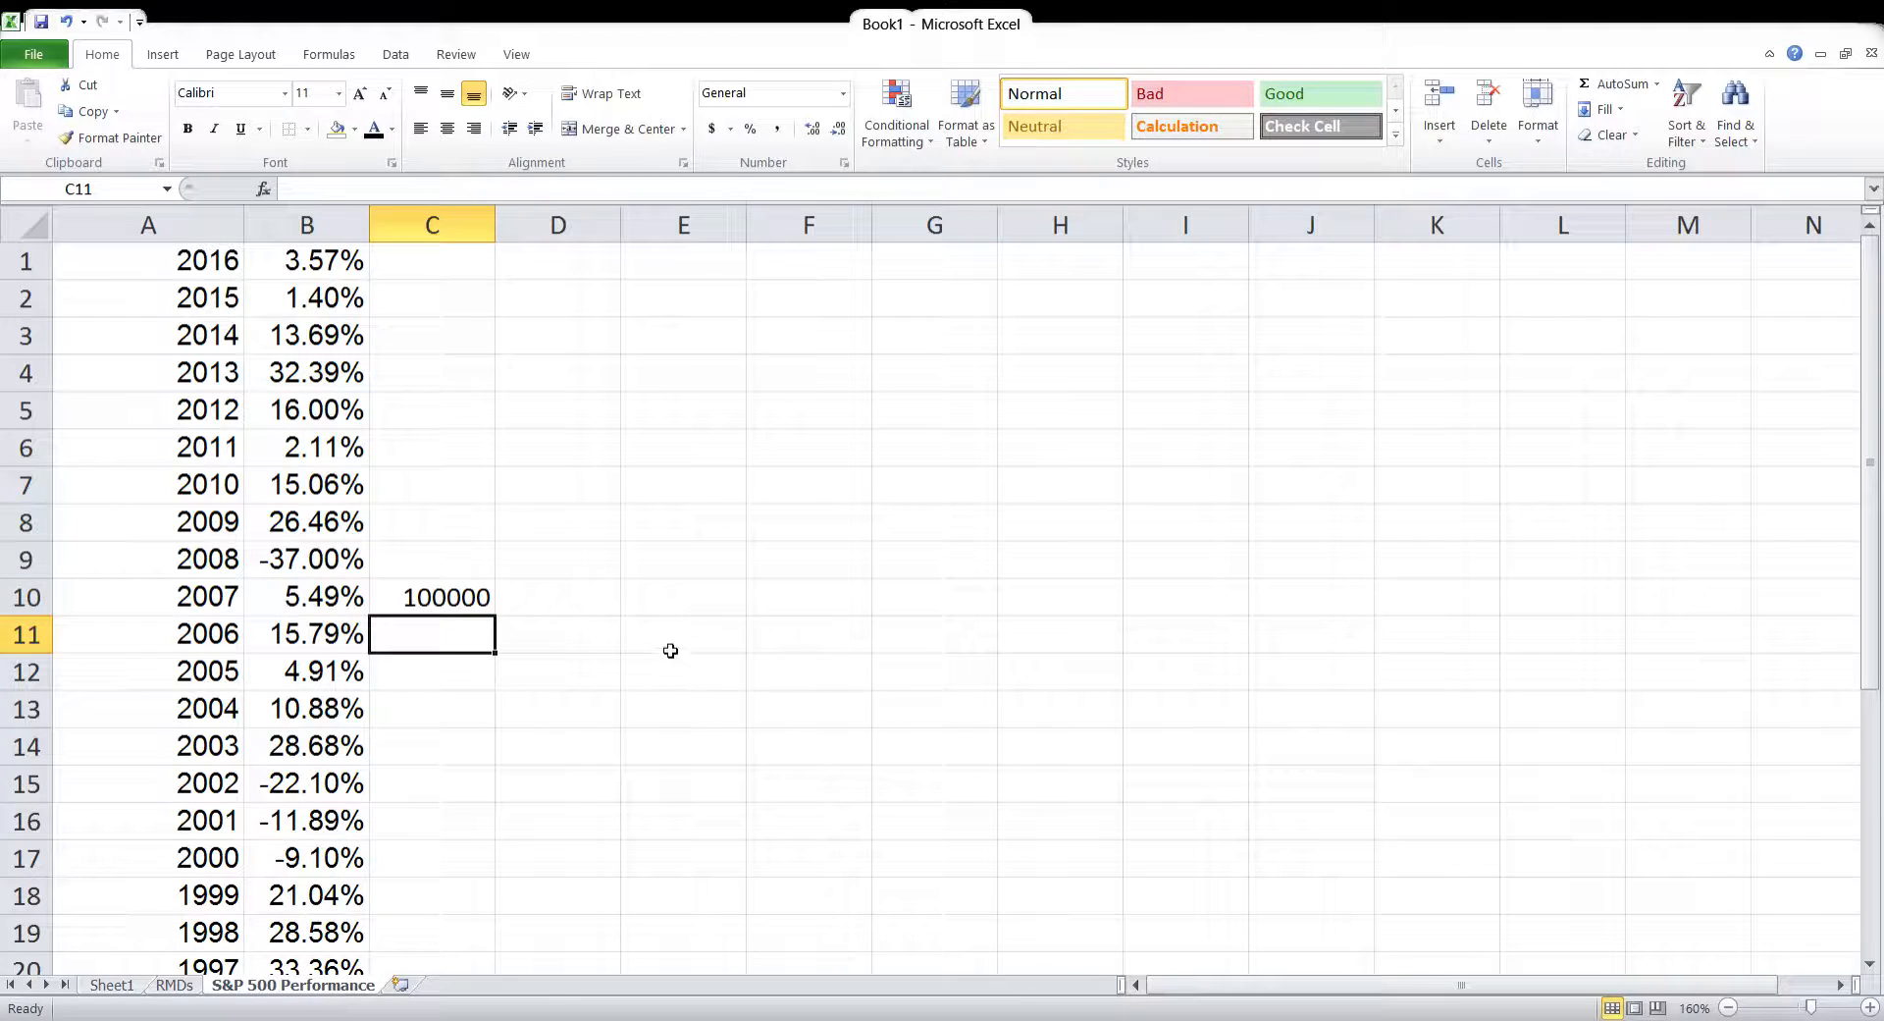
click(475, 606)
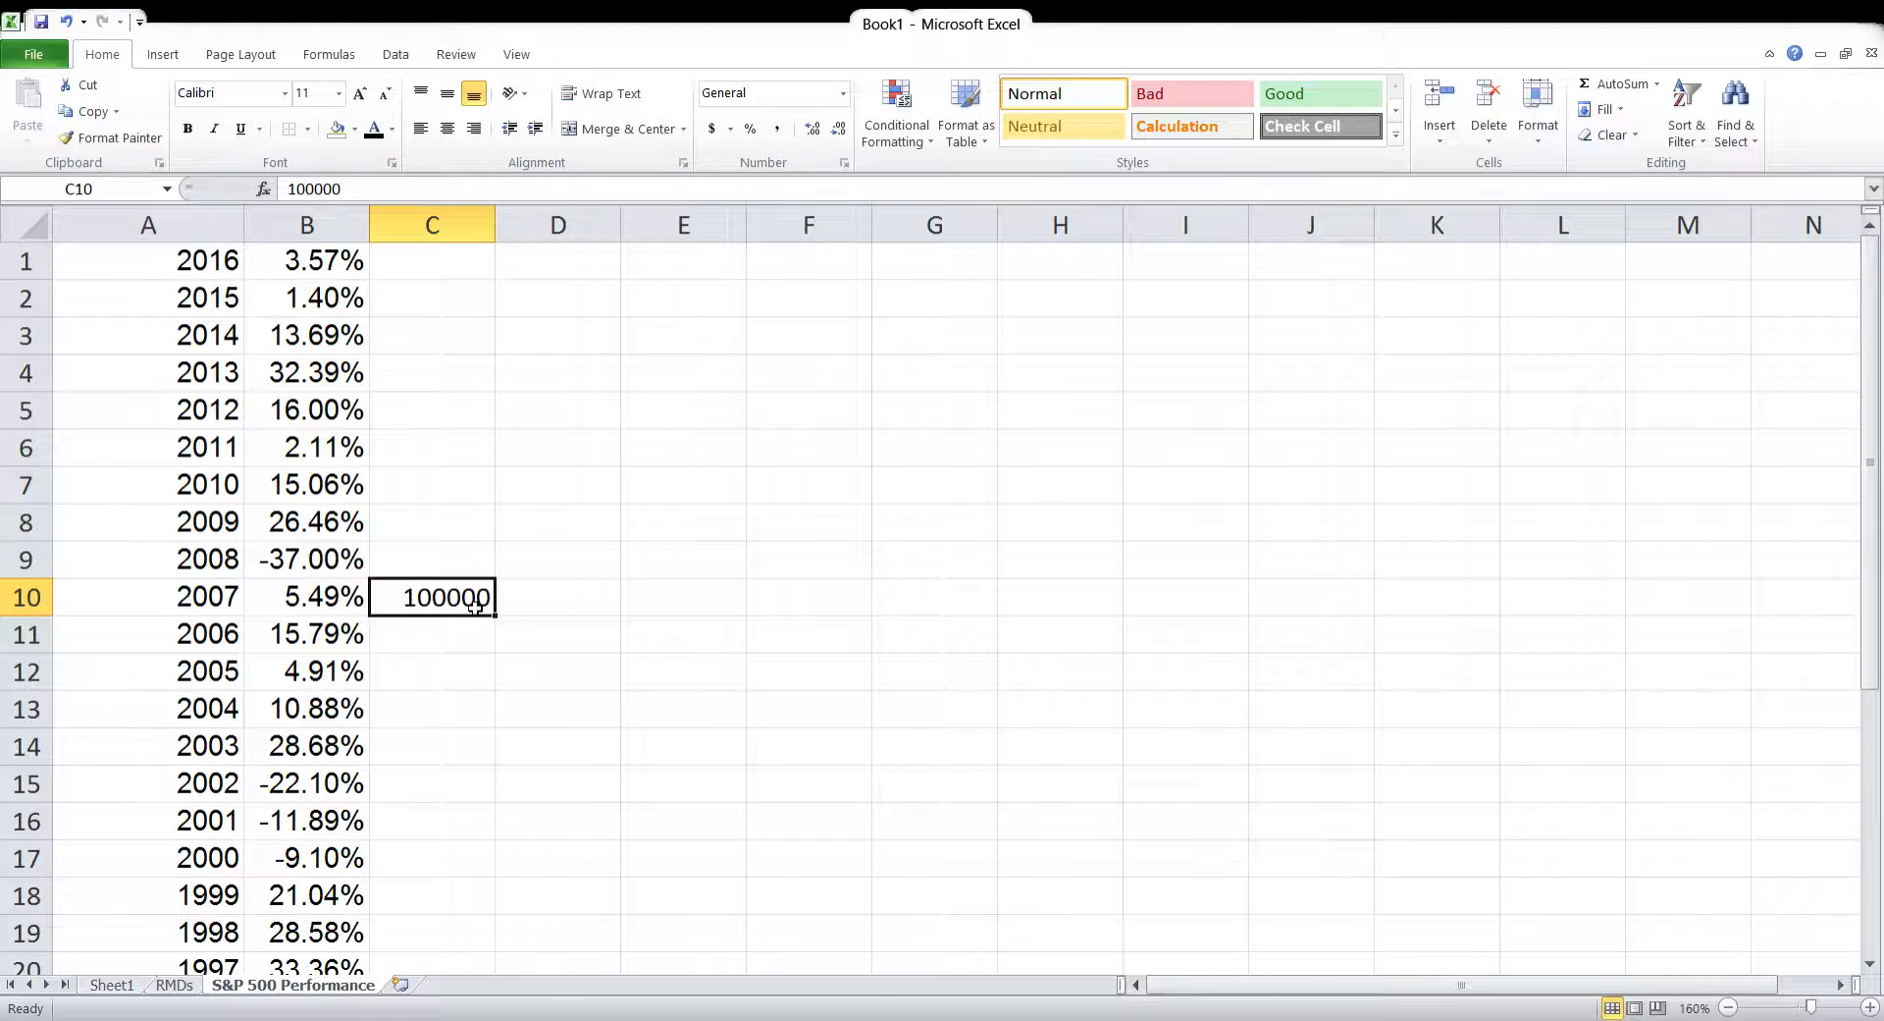
click(777, 129)
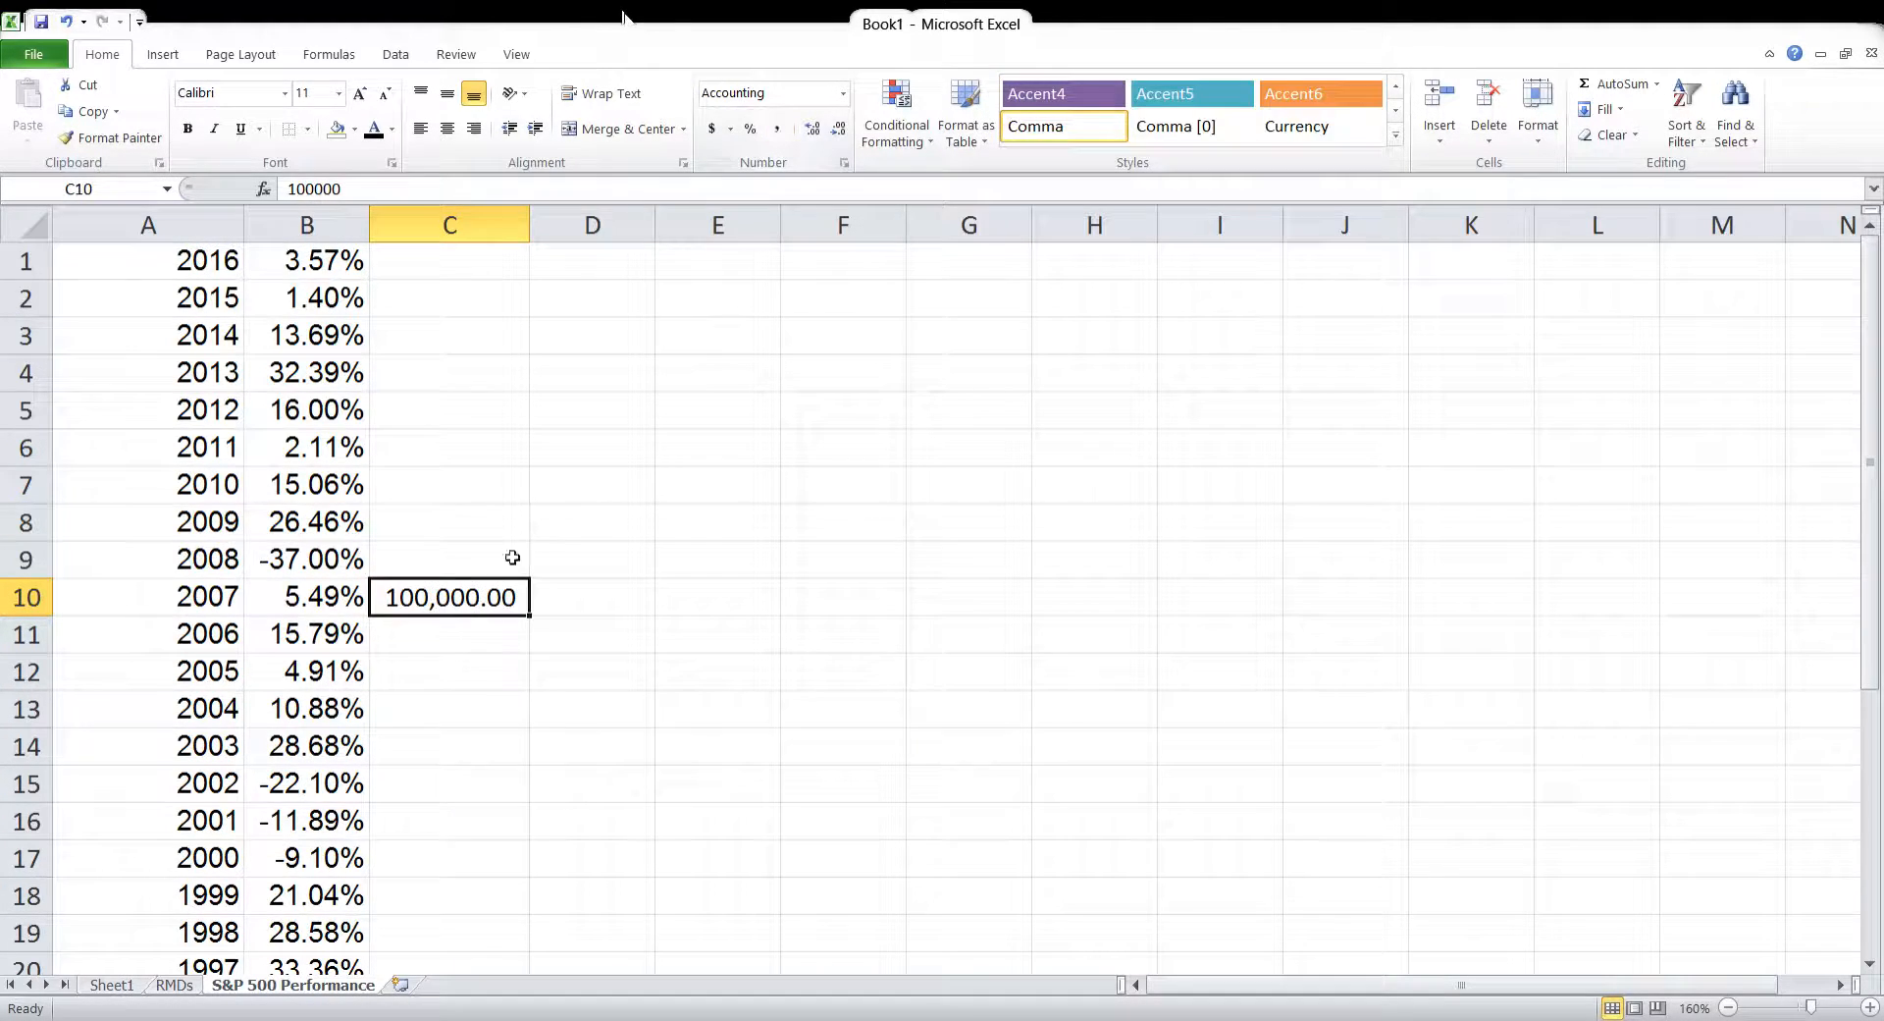
Calculate the 2008 balance in C9 with the formula +C10*(1+B9) and format it in comma style
click(492, 574)
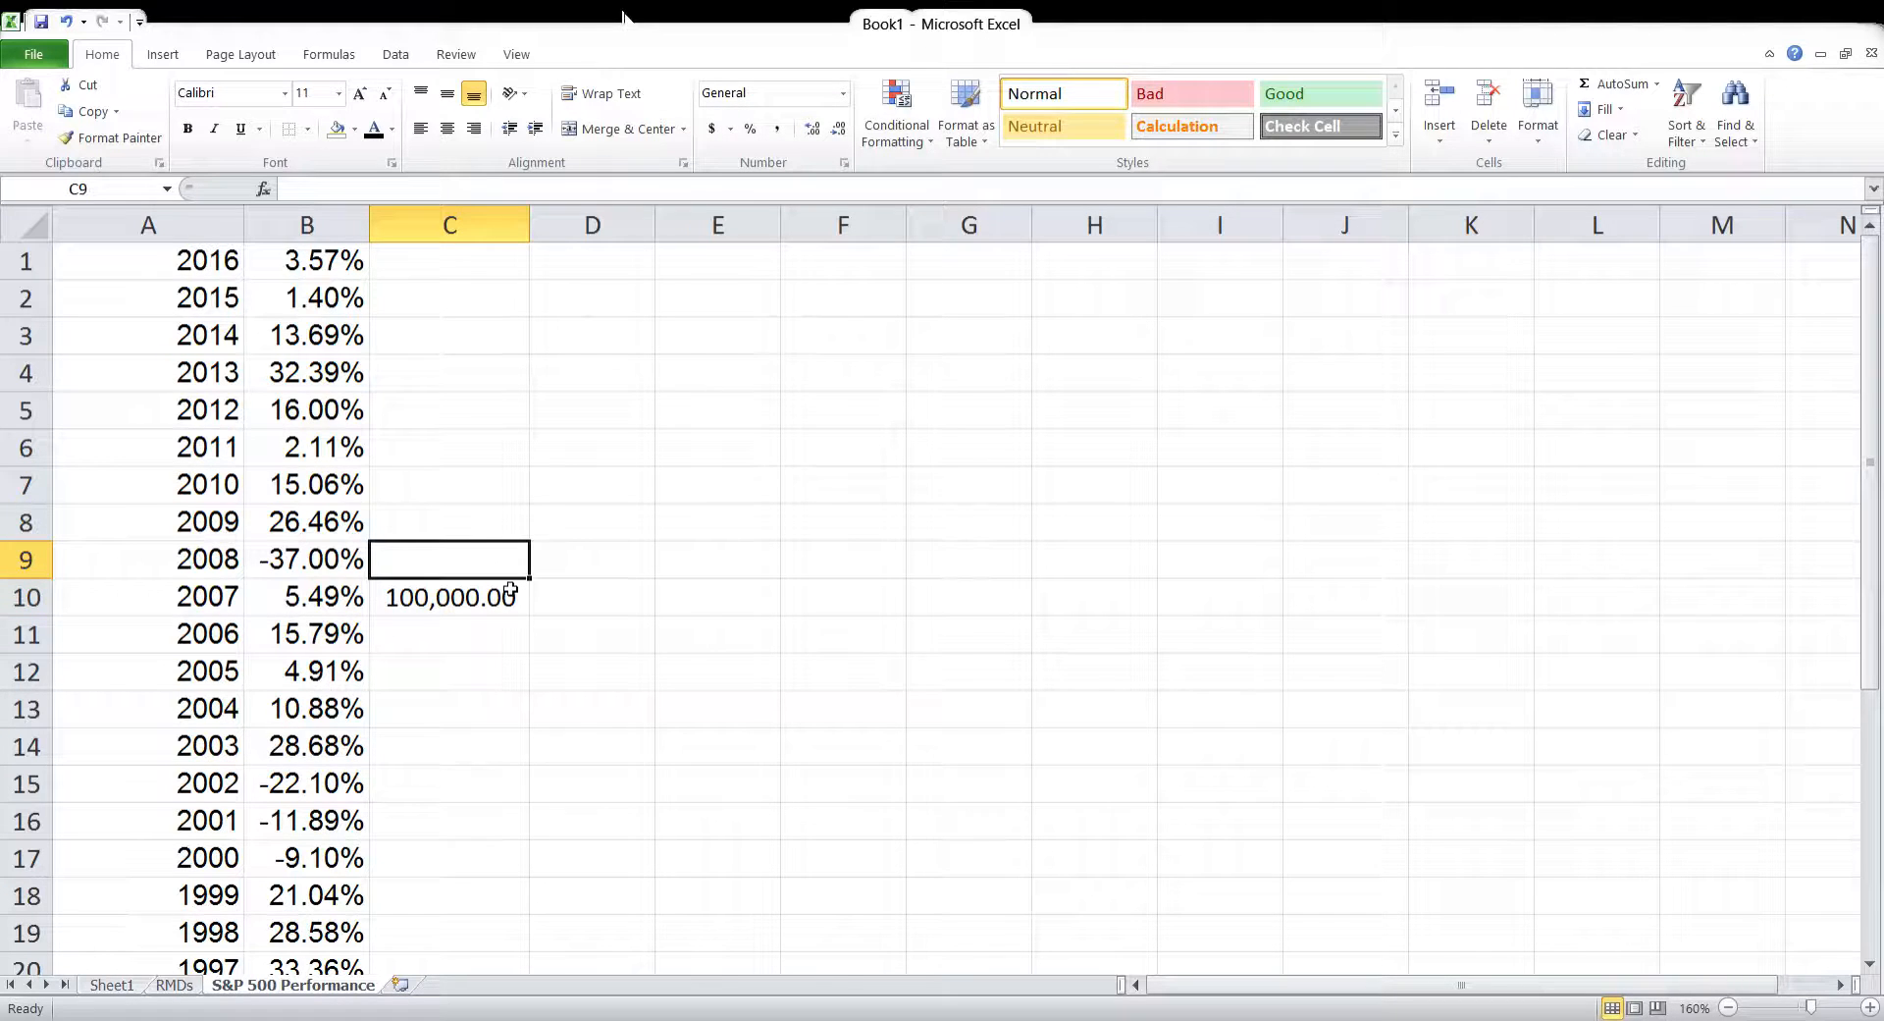
text(+)
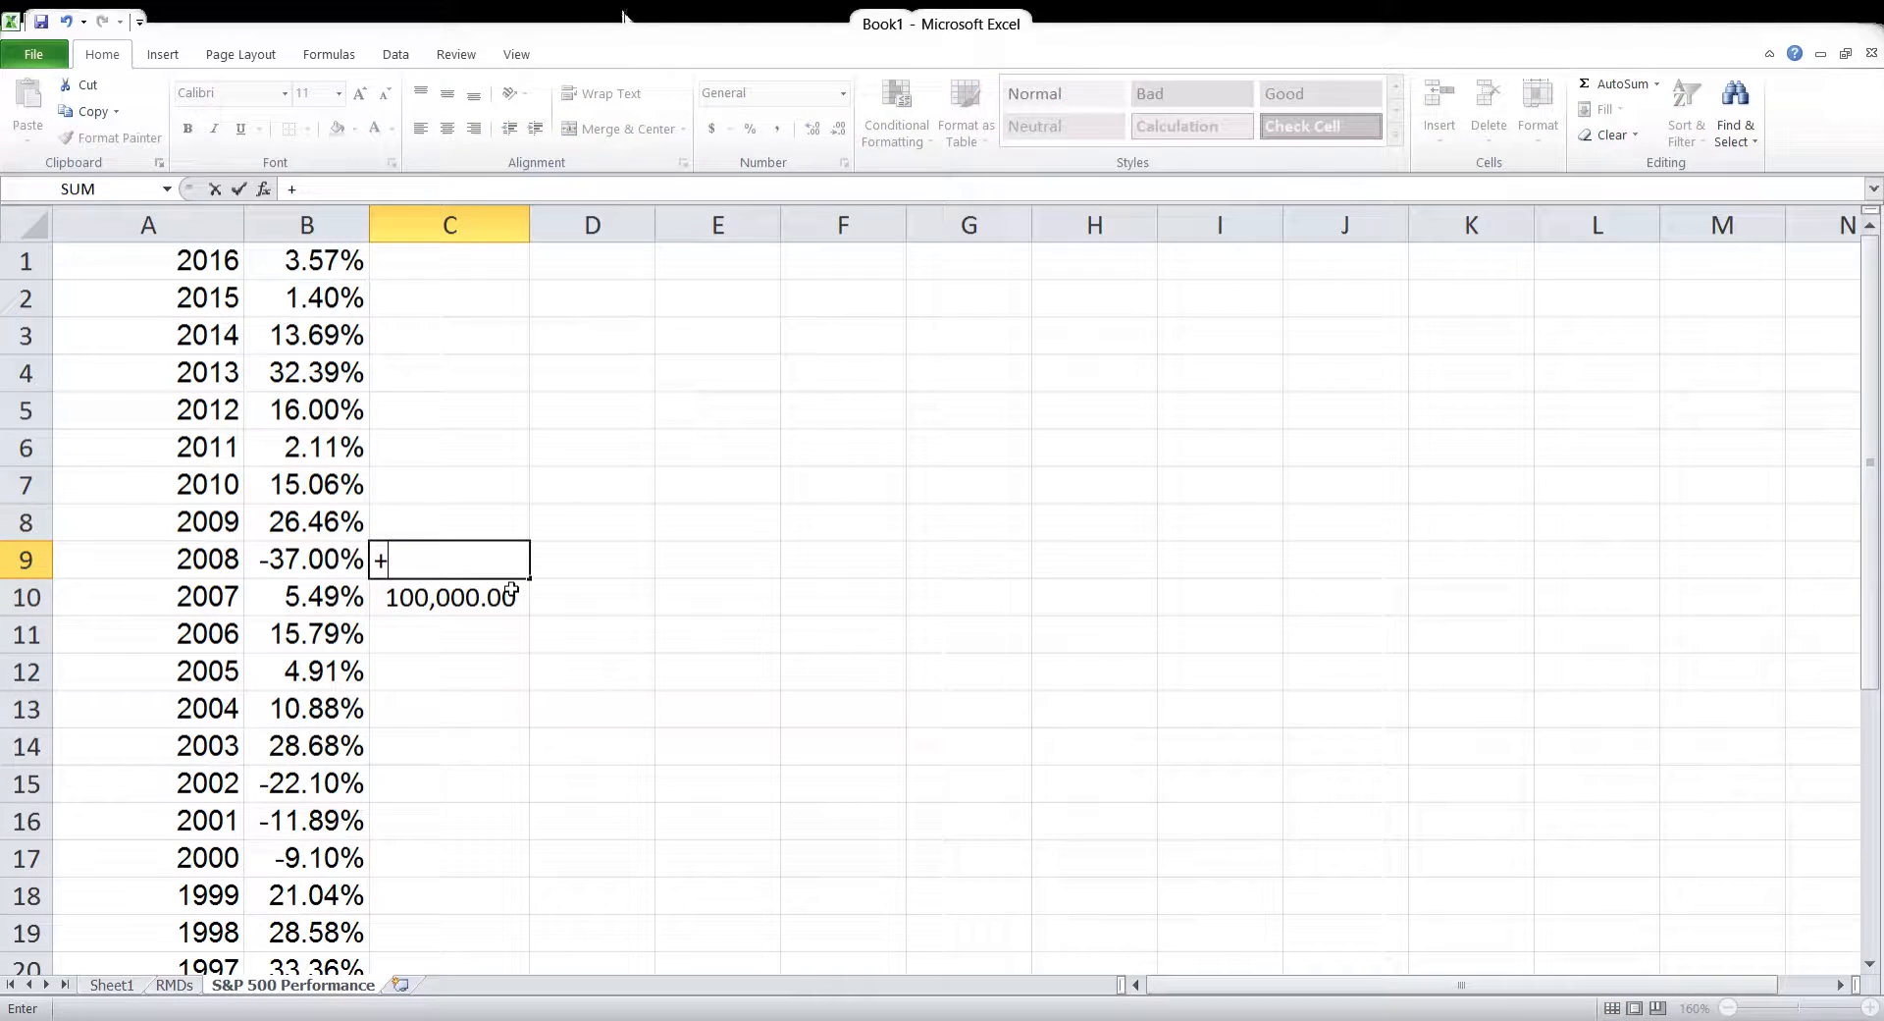
click(511, 590)
text(*)
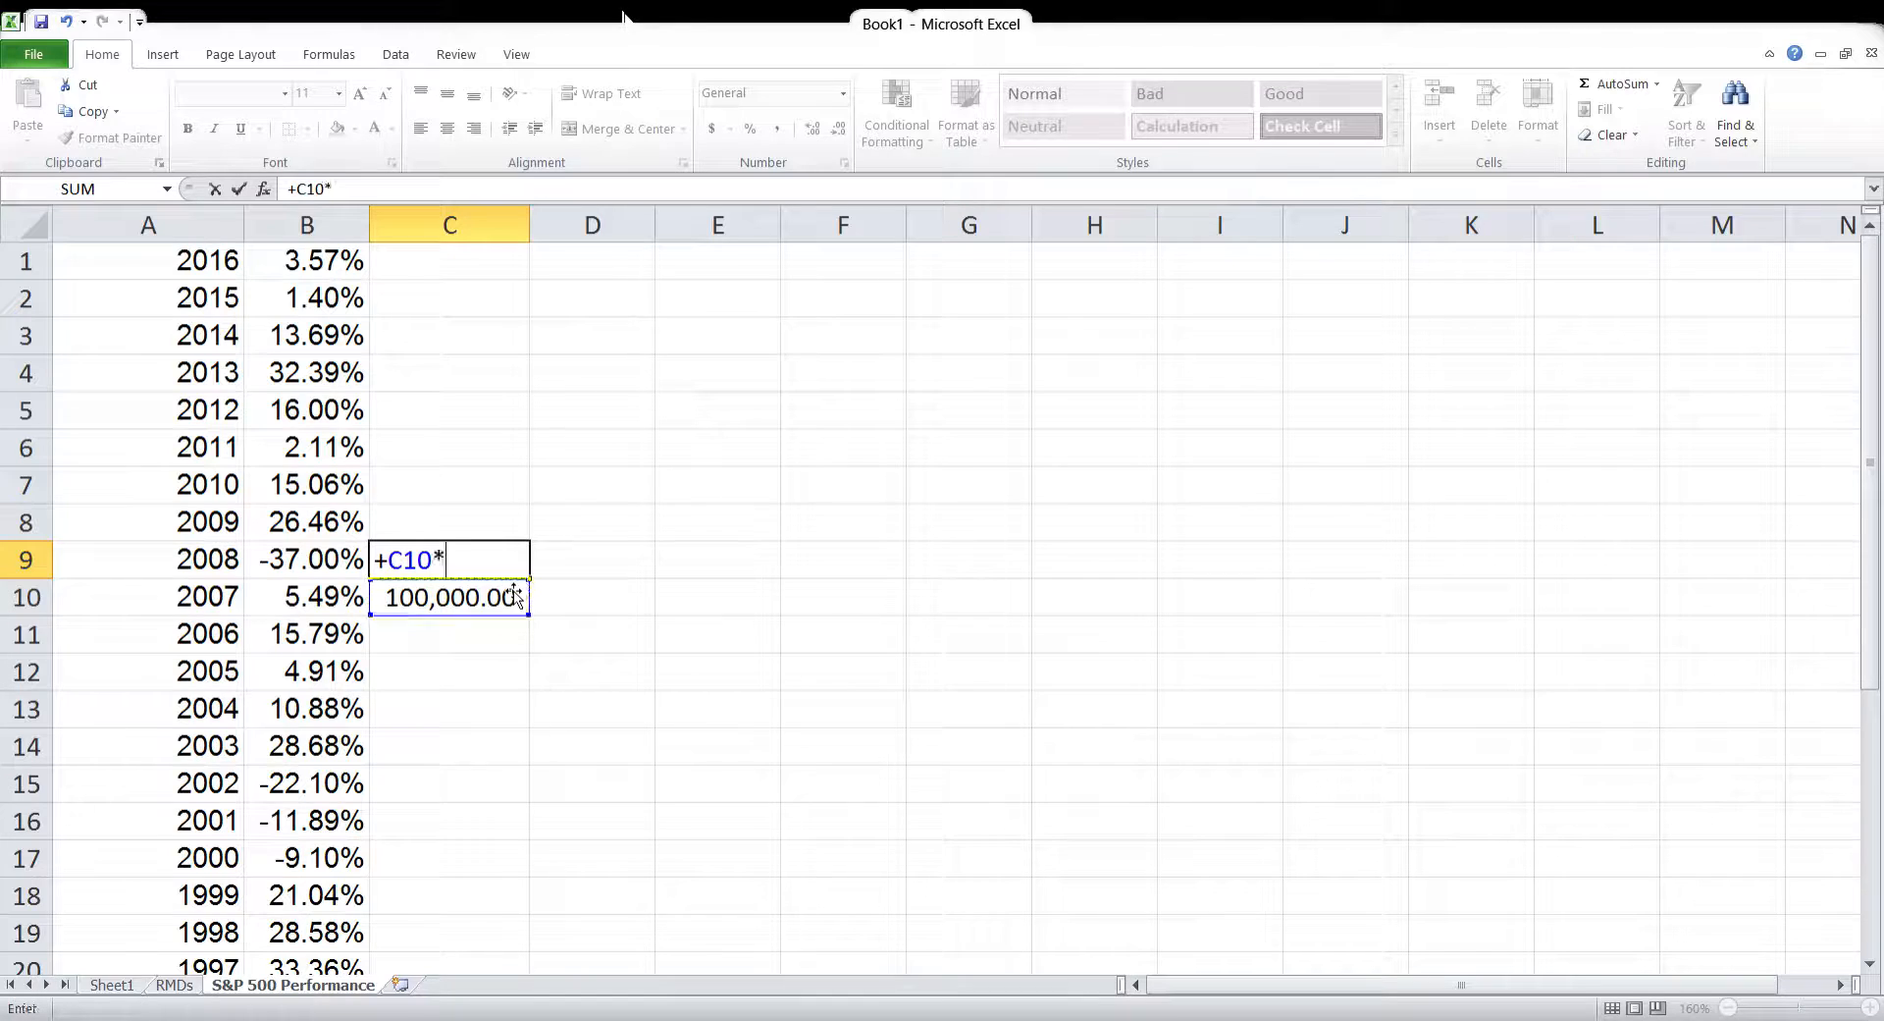
text((1+)
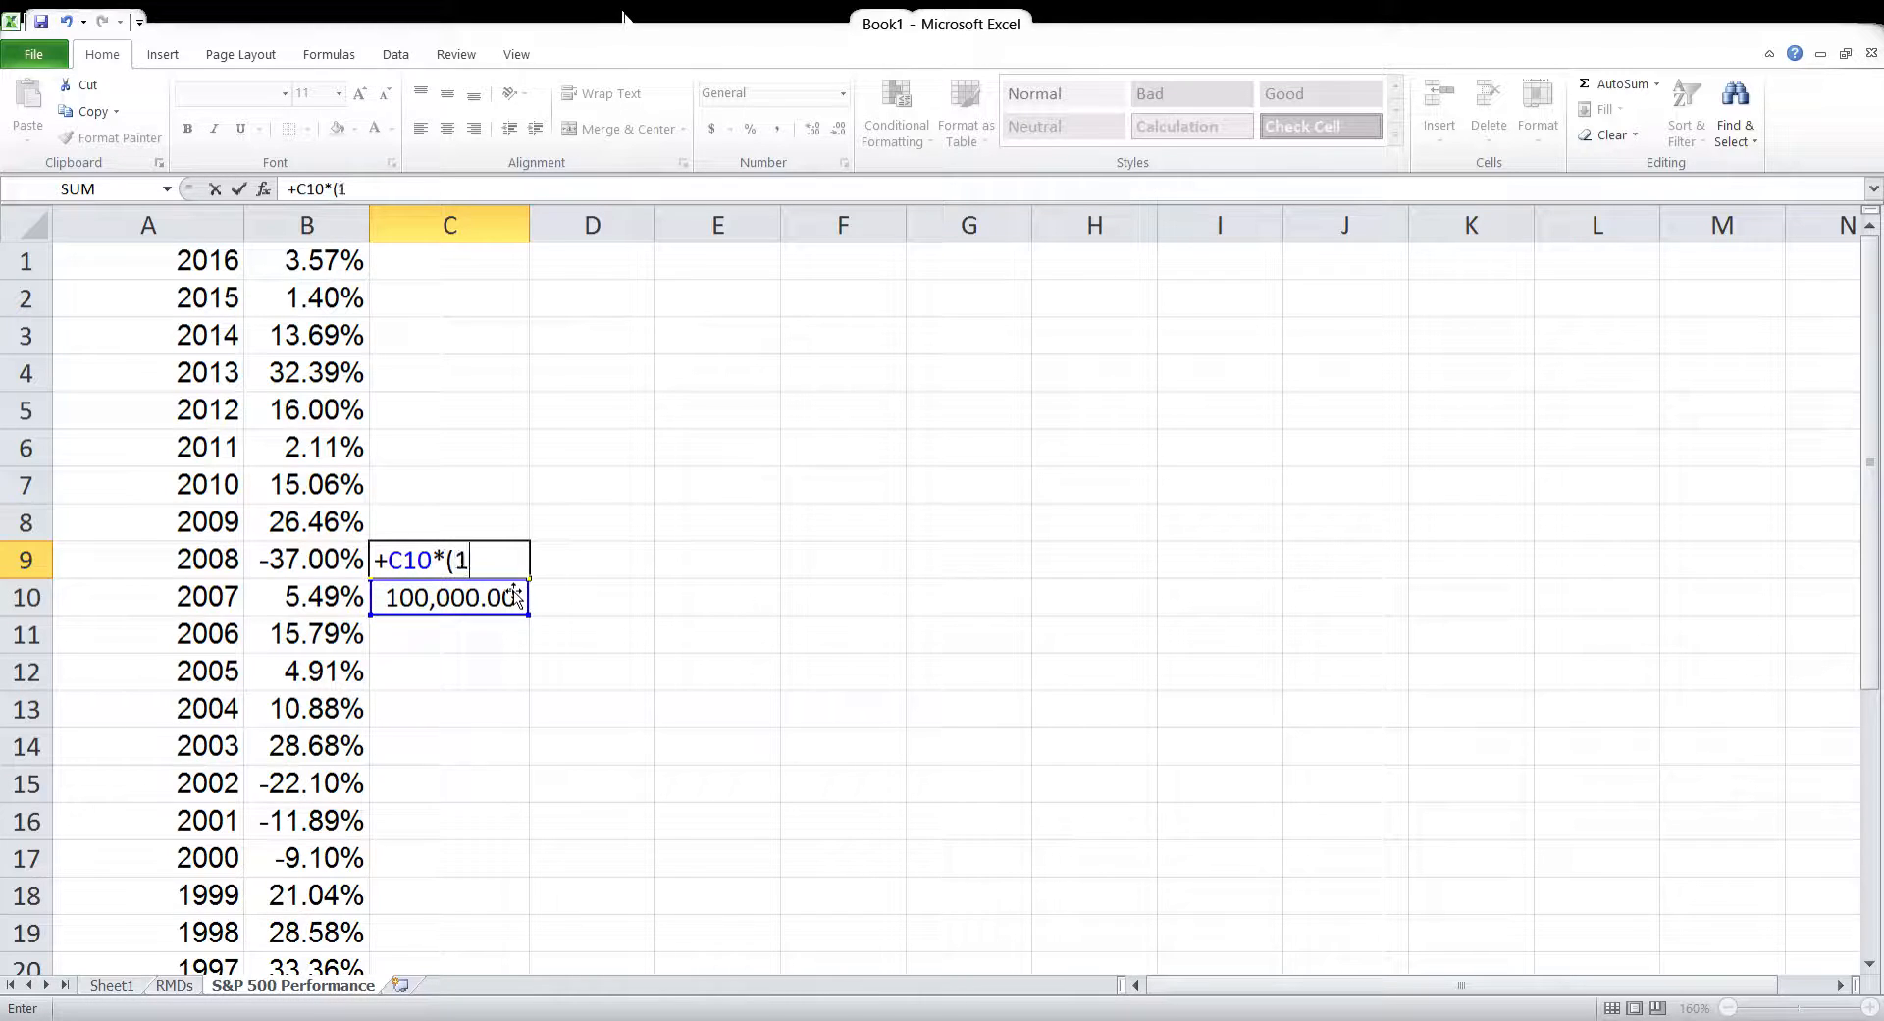
click(327, 559)
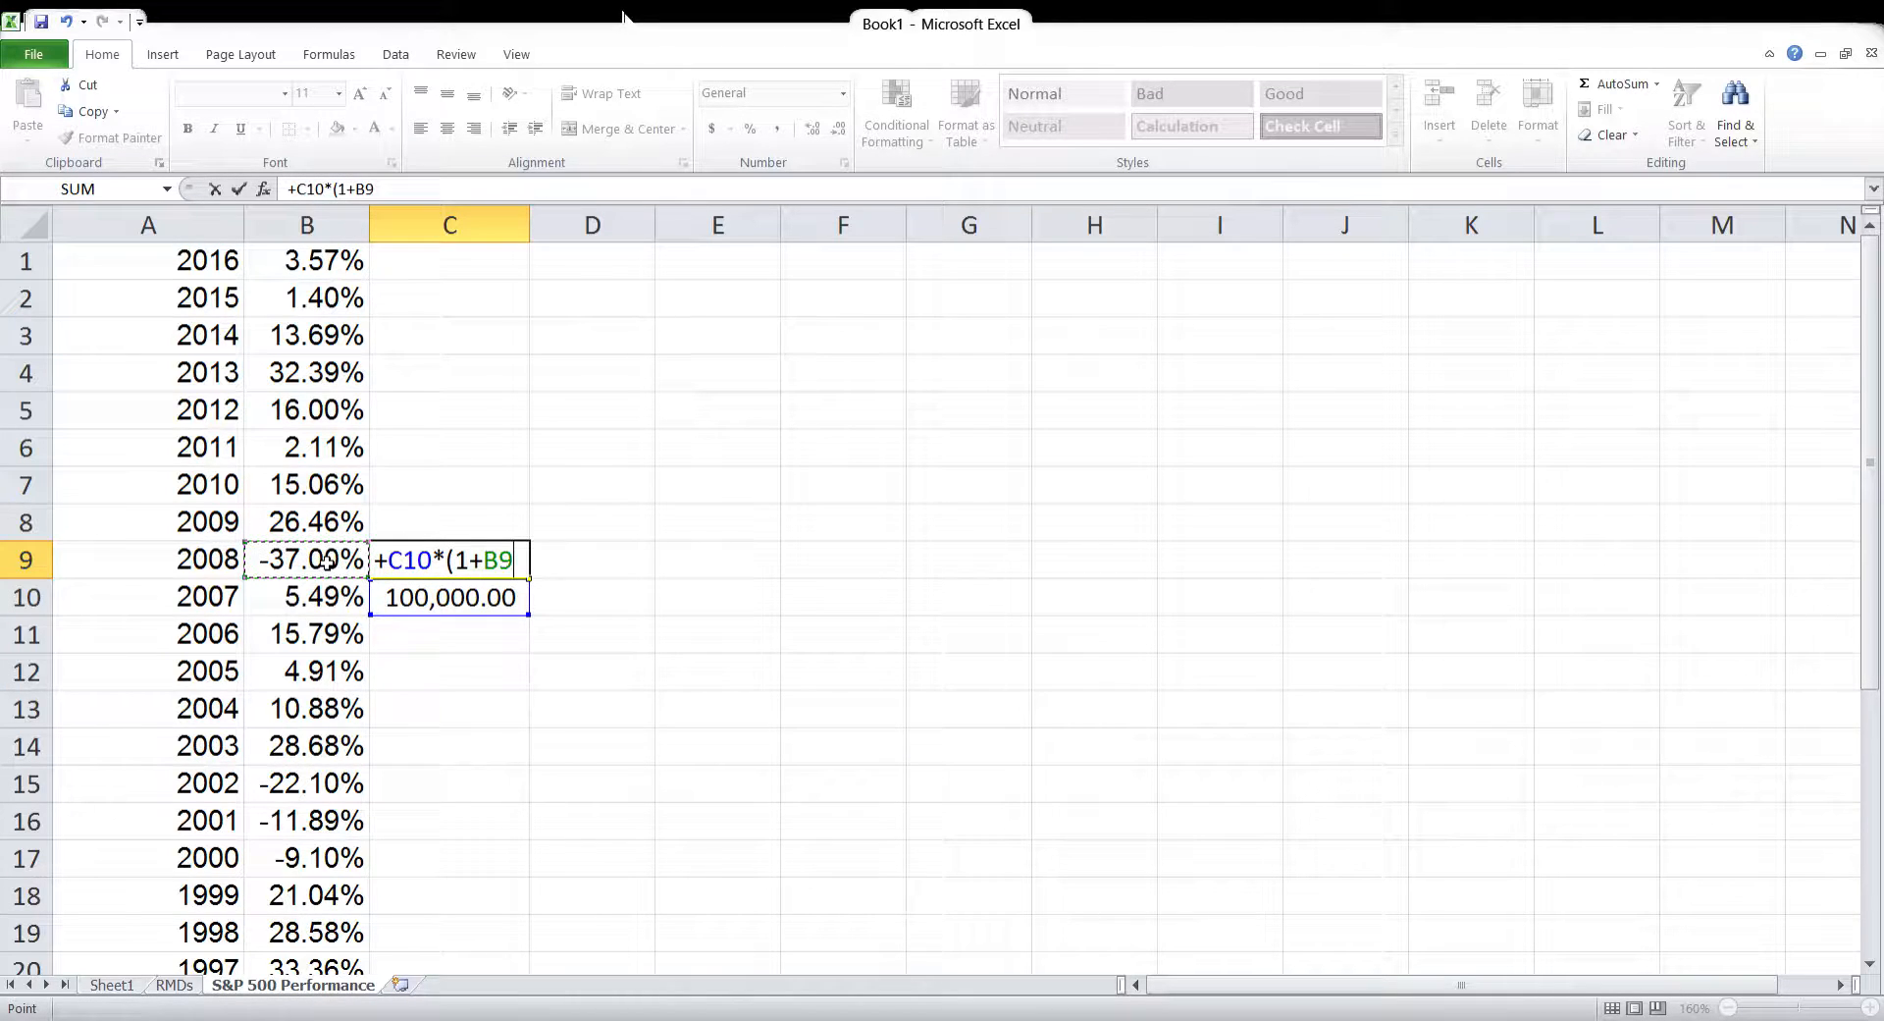
text())
key(Return)
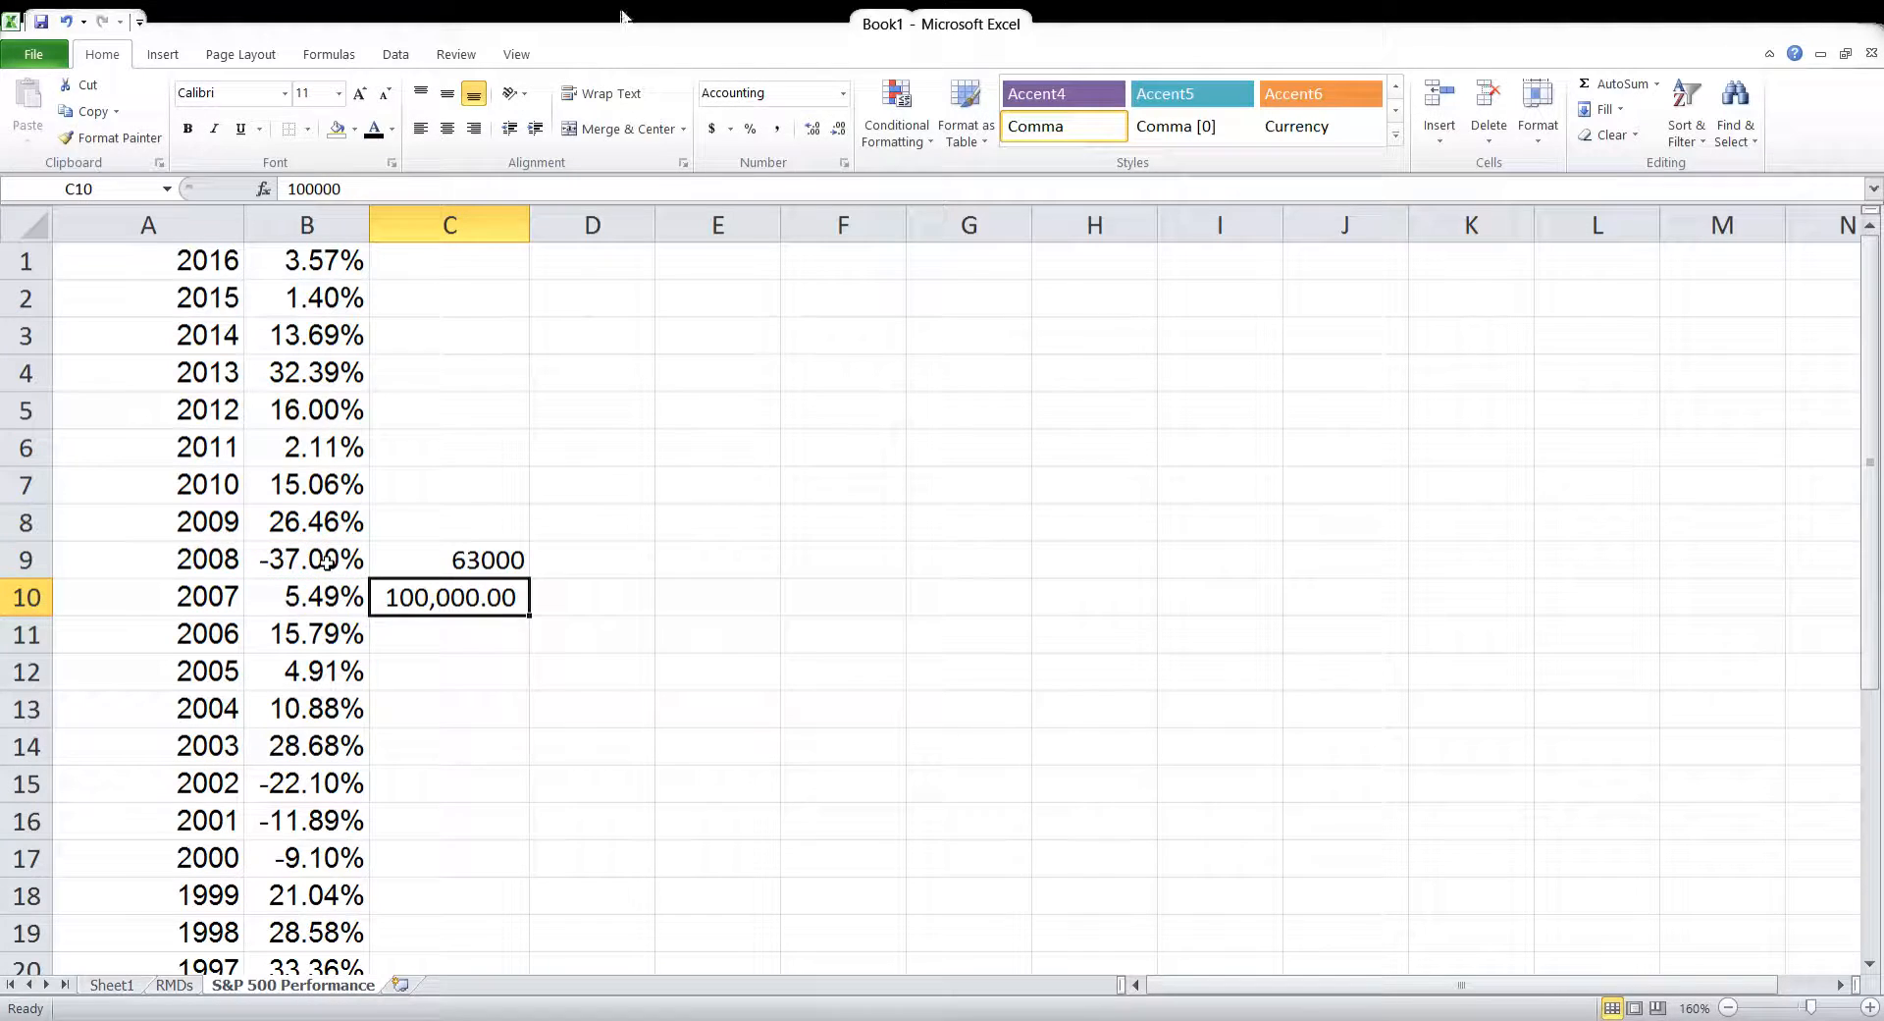
click(500, 561)
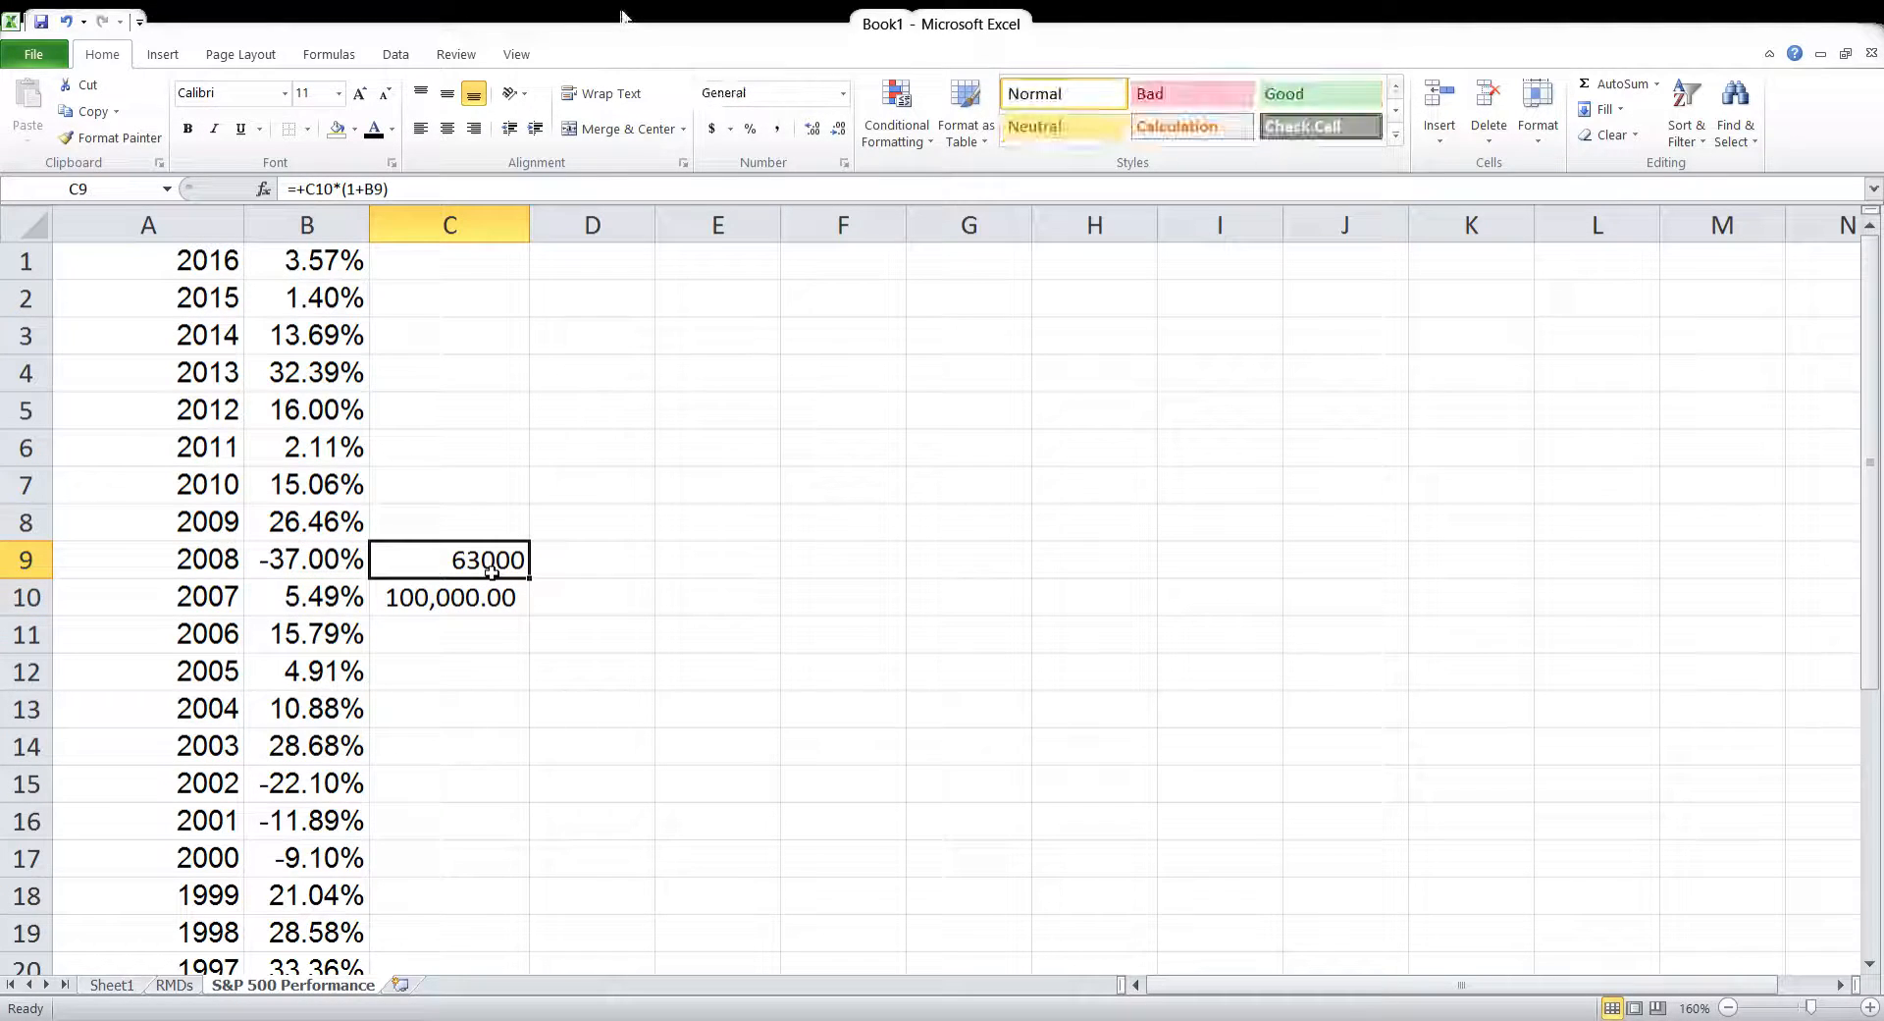
click(778, 129)
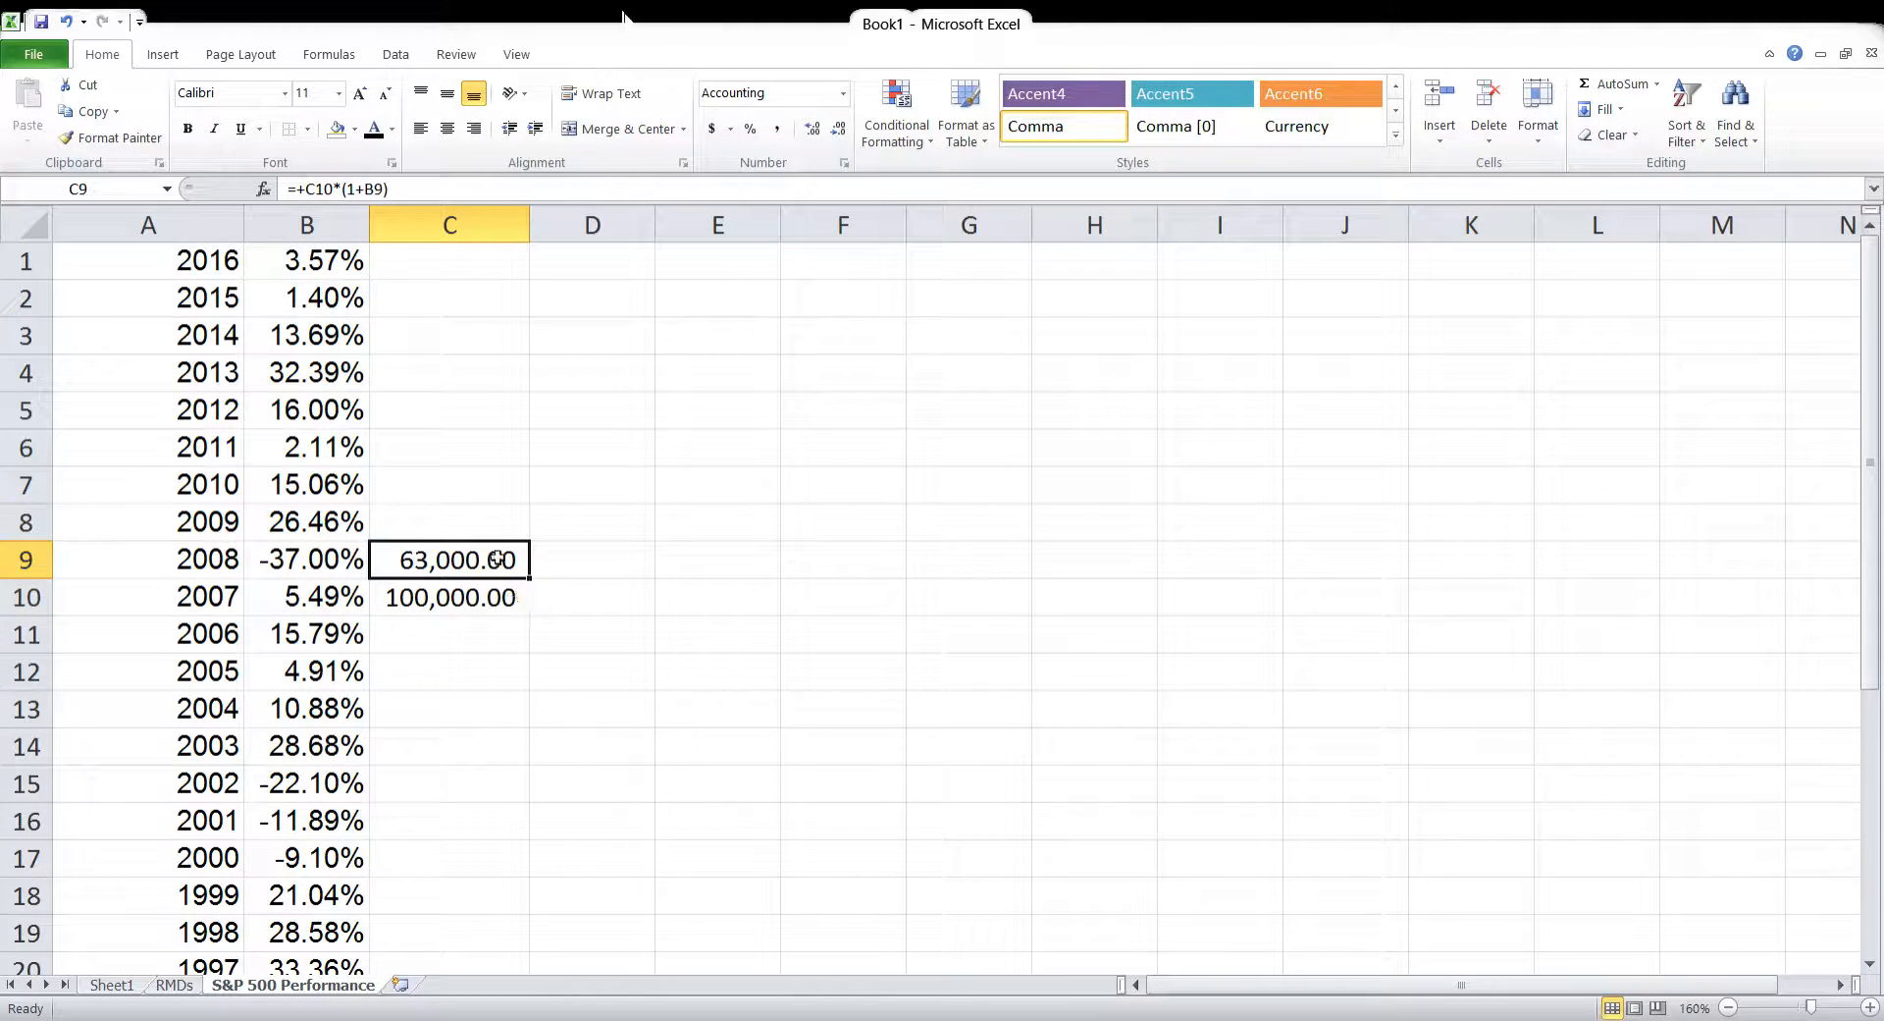
Copy the balance formula from C9 into C8, C7 and C6 to cover 2009 through 2011
click(472, 531)
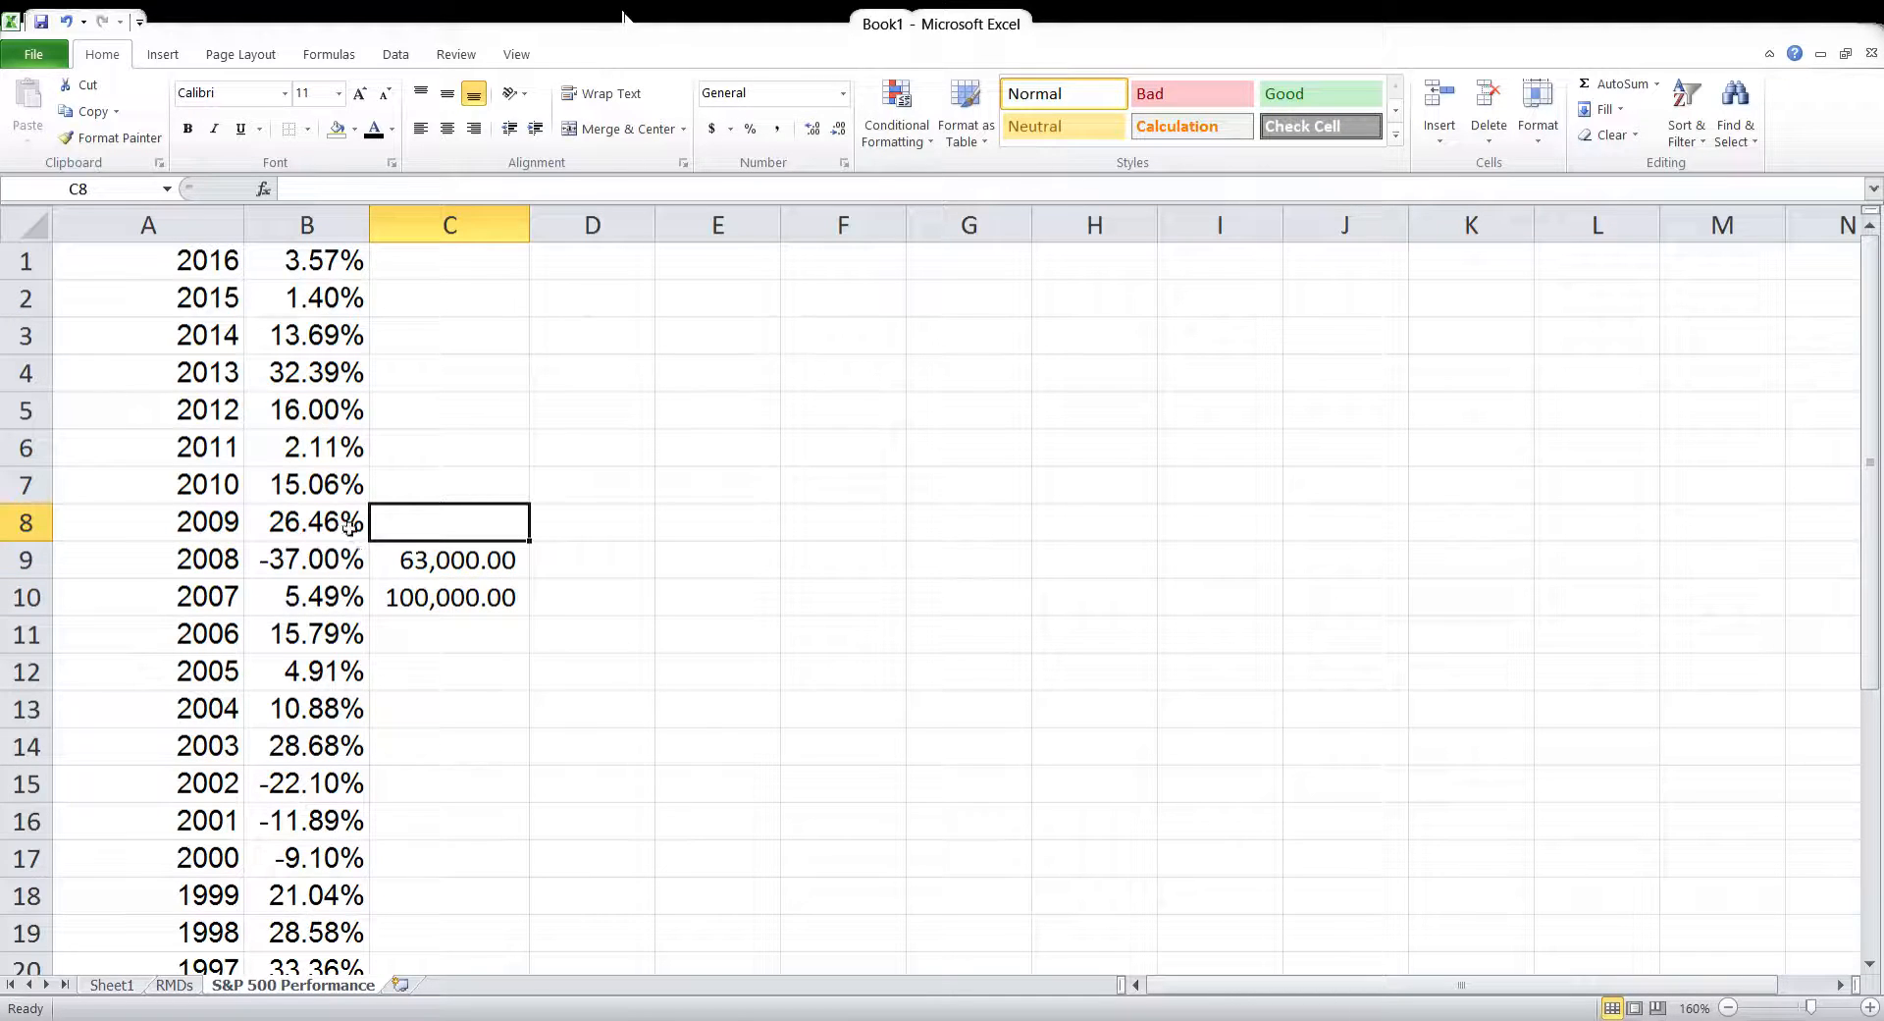
click(460, 605)
click(341, 530)
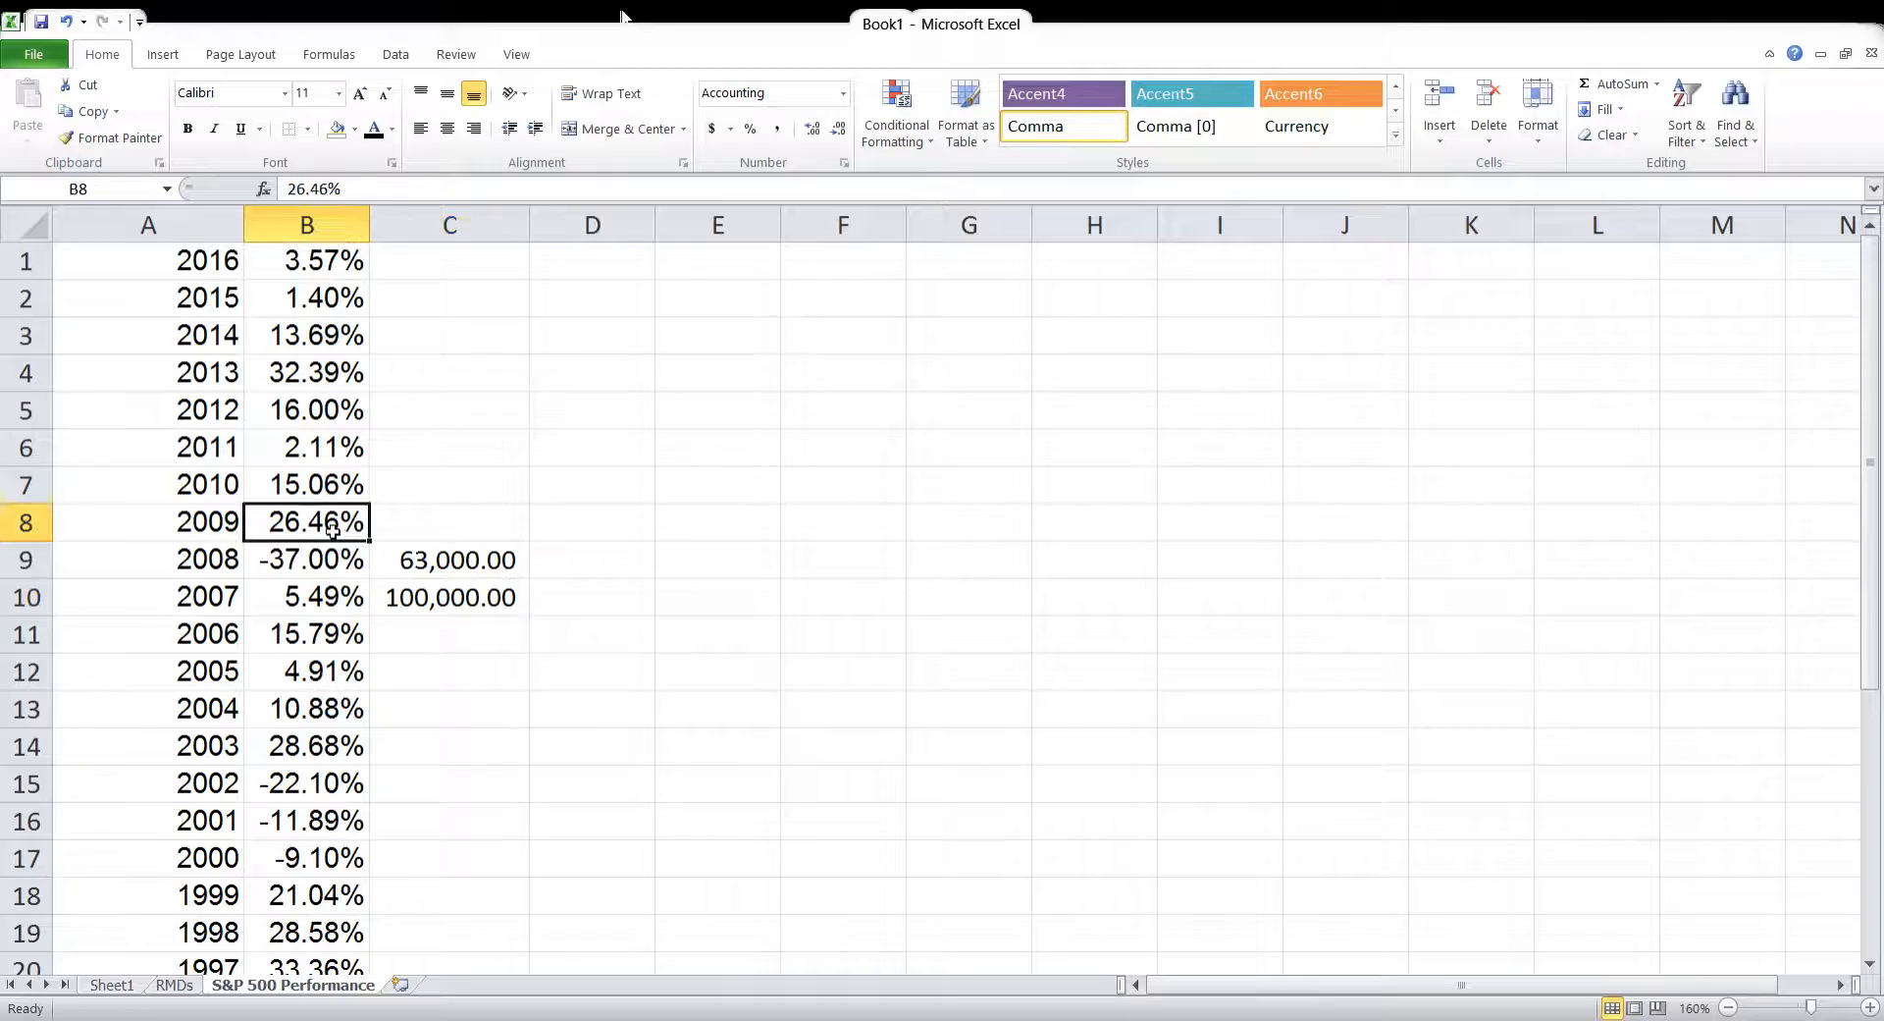
click(449, 564)
click(459, 533)
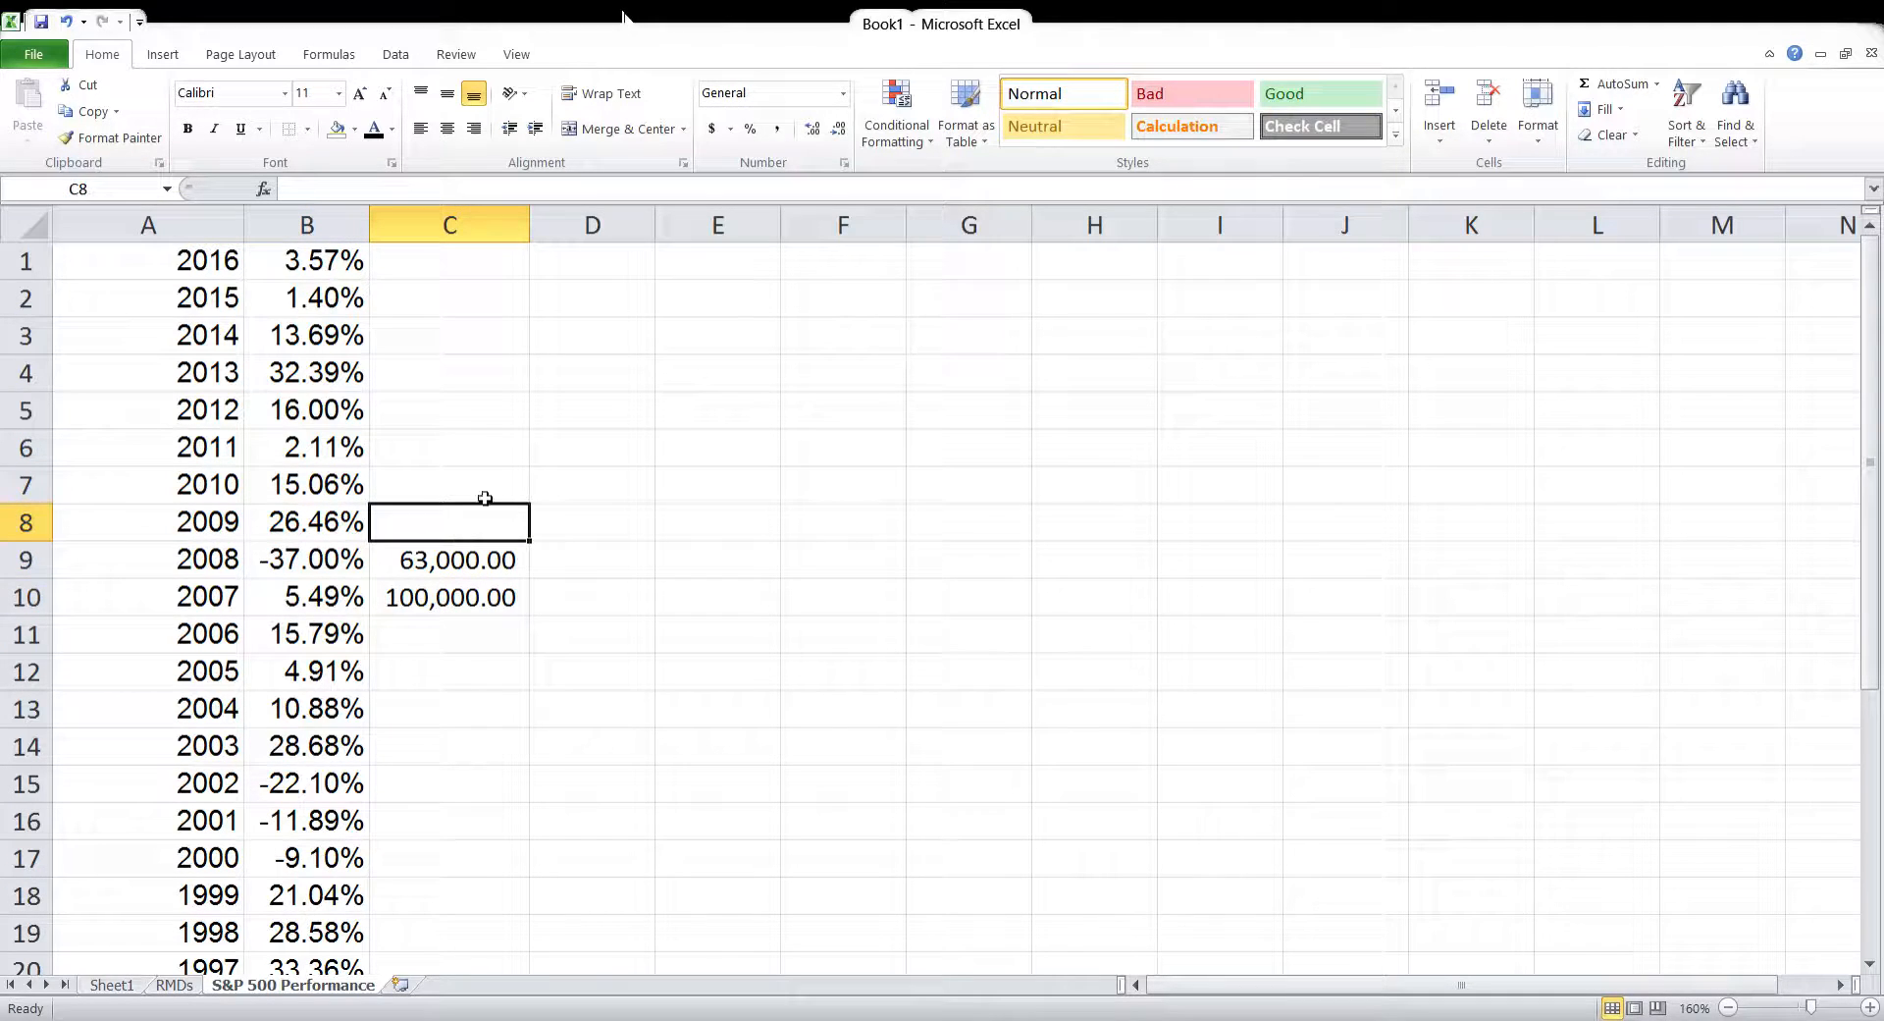
click(495, 564)
key(ctrl+c)
click(481, 528)
key(ctrl+v)
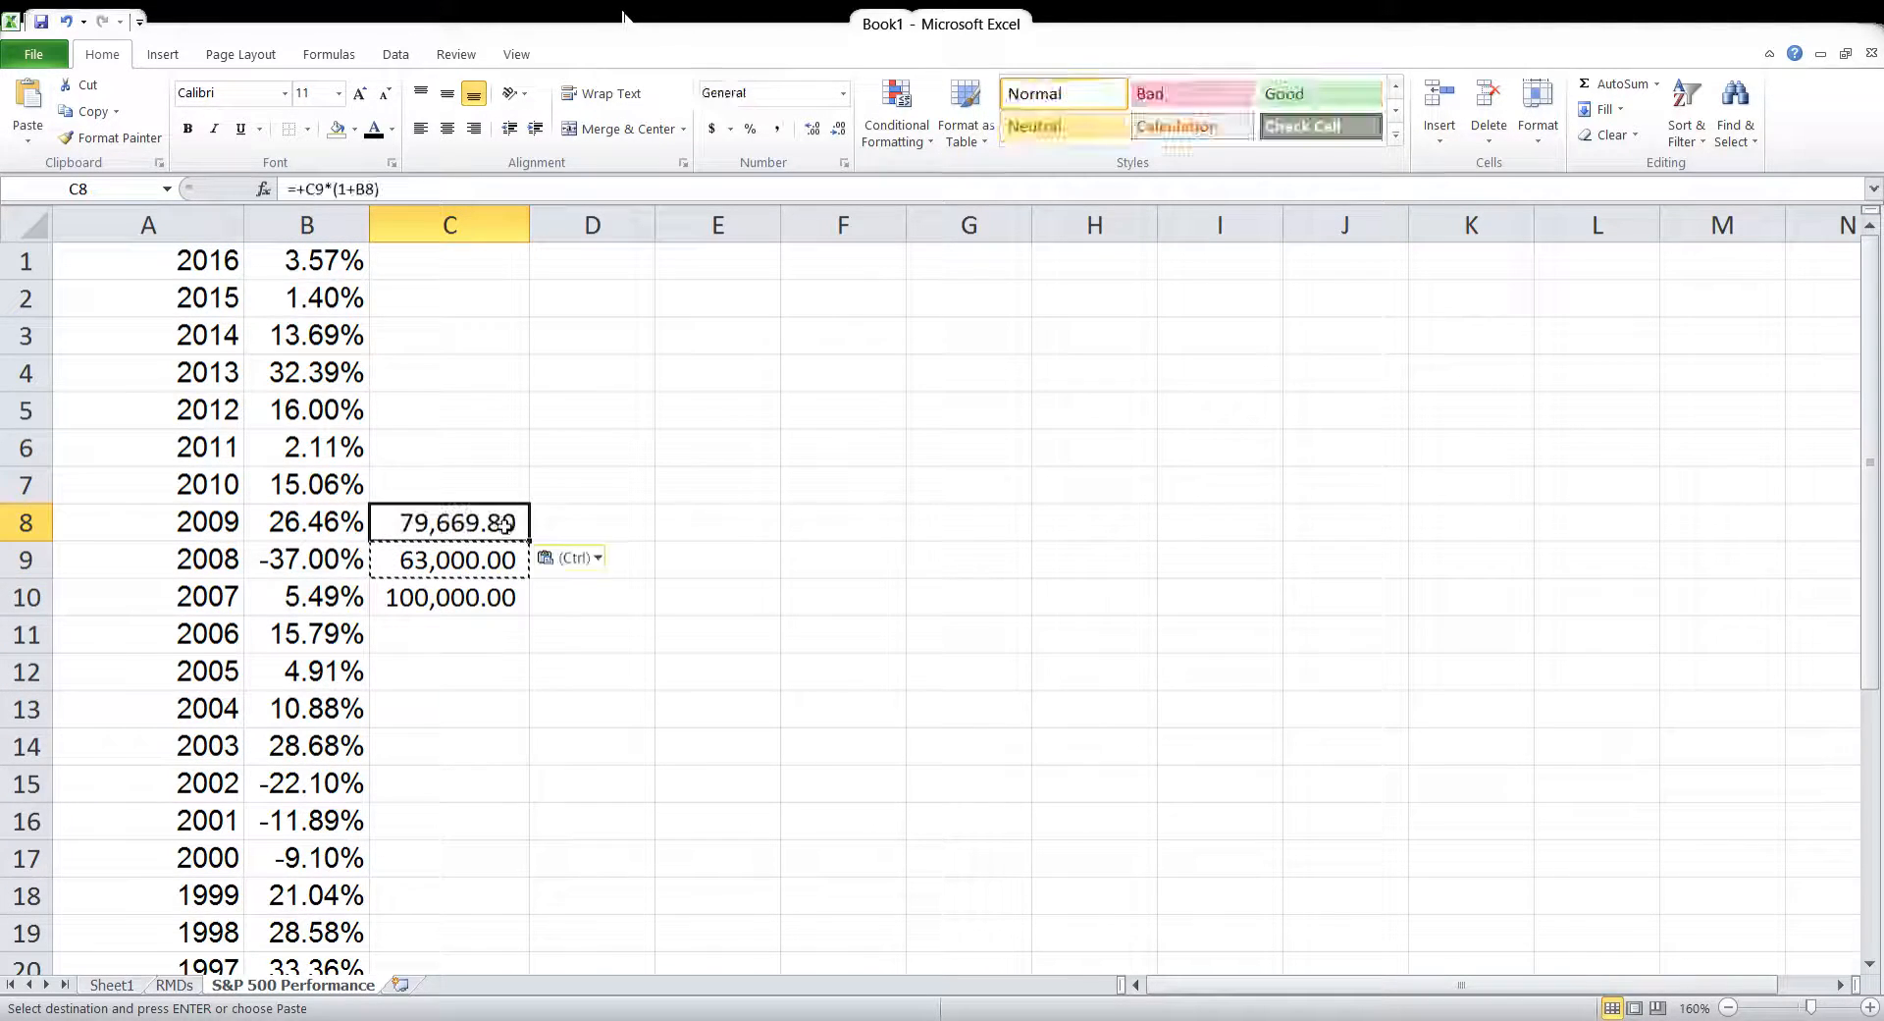
click(460, 488)
key(ctrl+v)
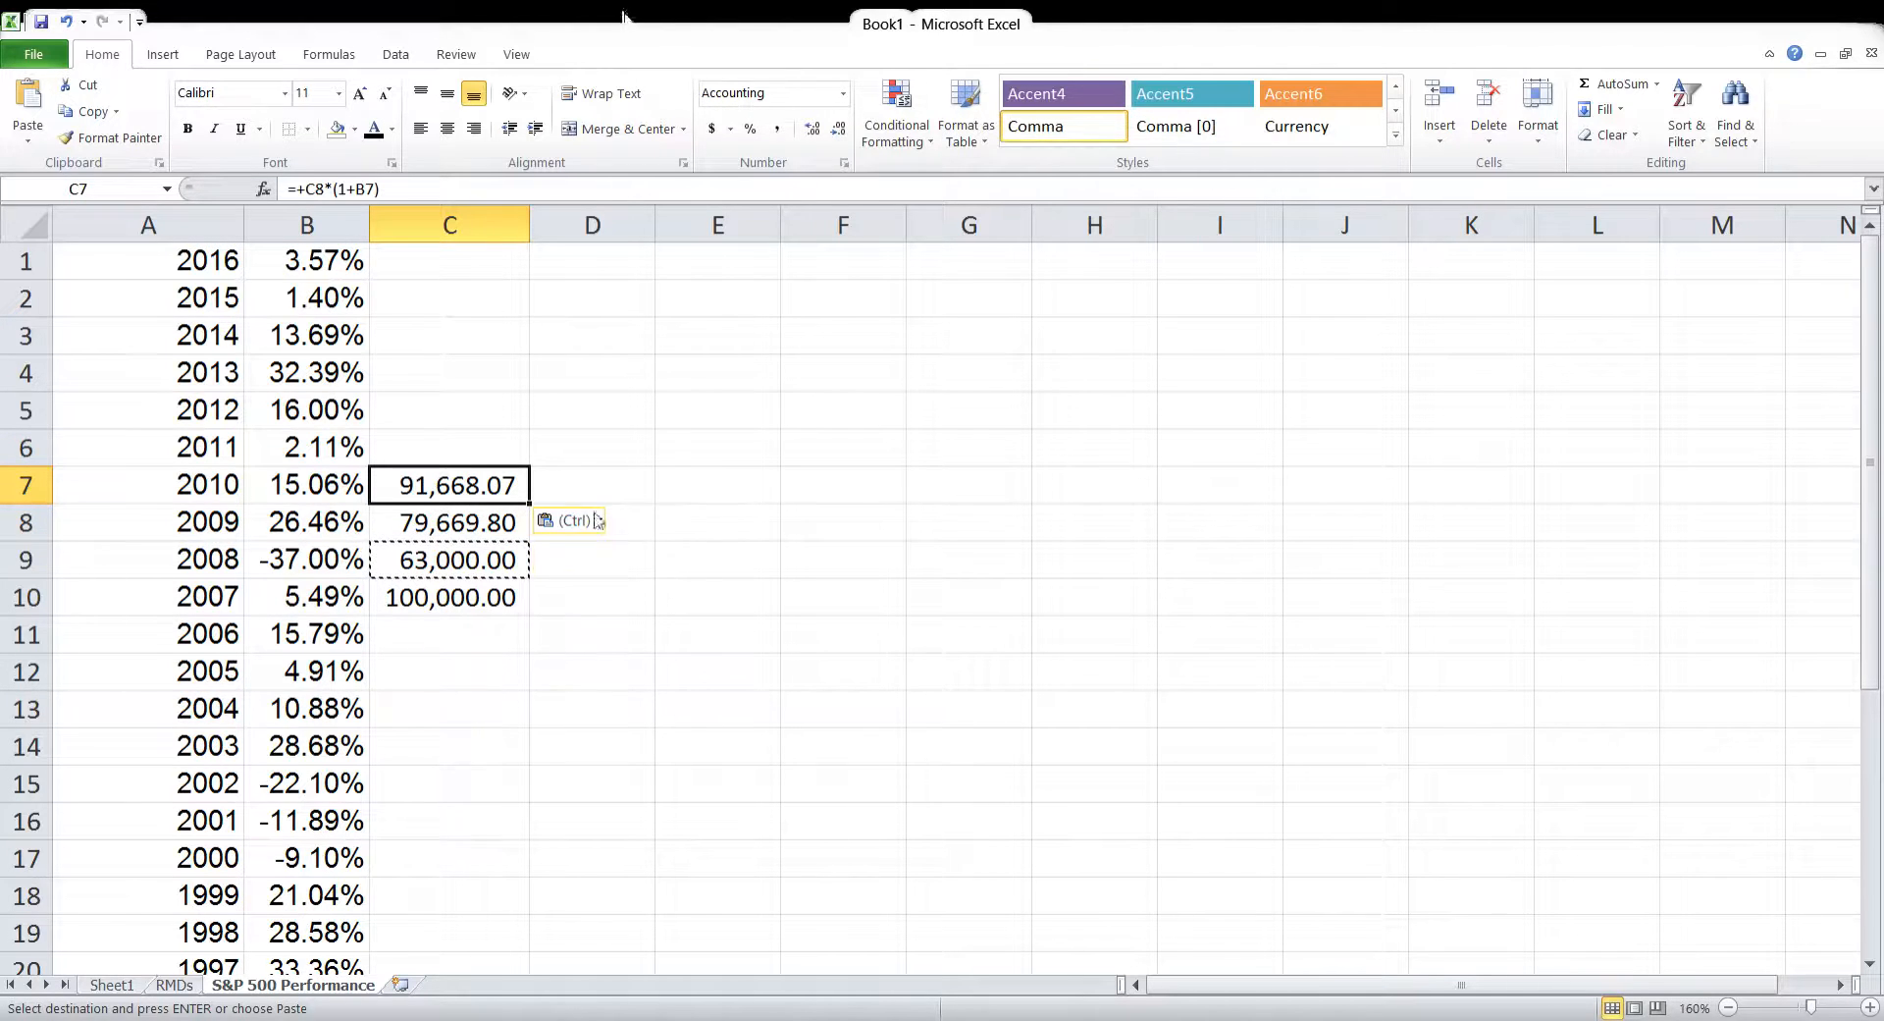
click(438, 457)
key(ctrl+v)
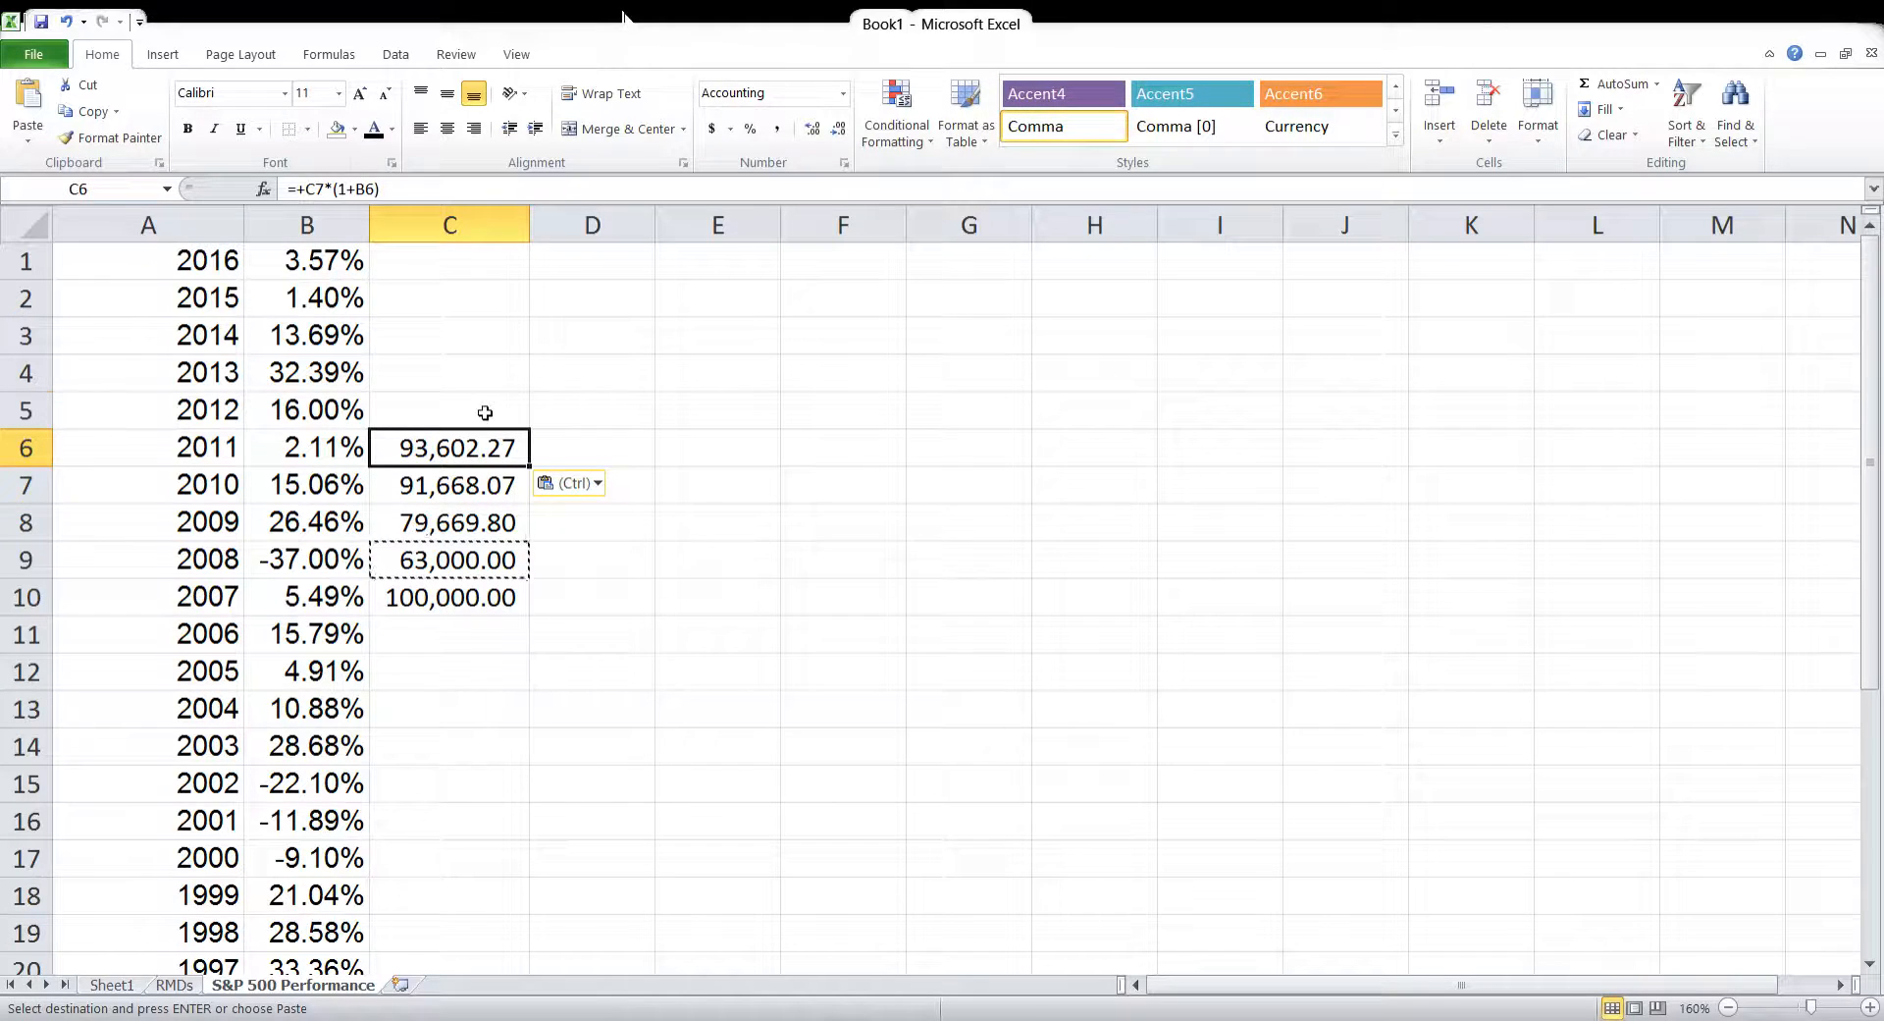
Copy the balance formula into C5 for 2012 and compare the recovery balances with the 2007 starting balance and 2008 loss
click(490, 412)
key(ctrl+v)
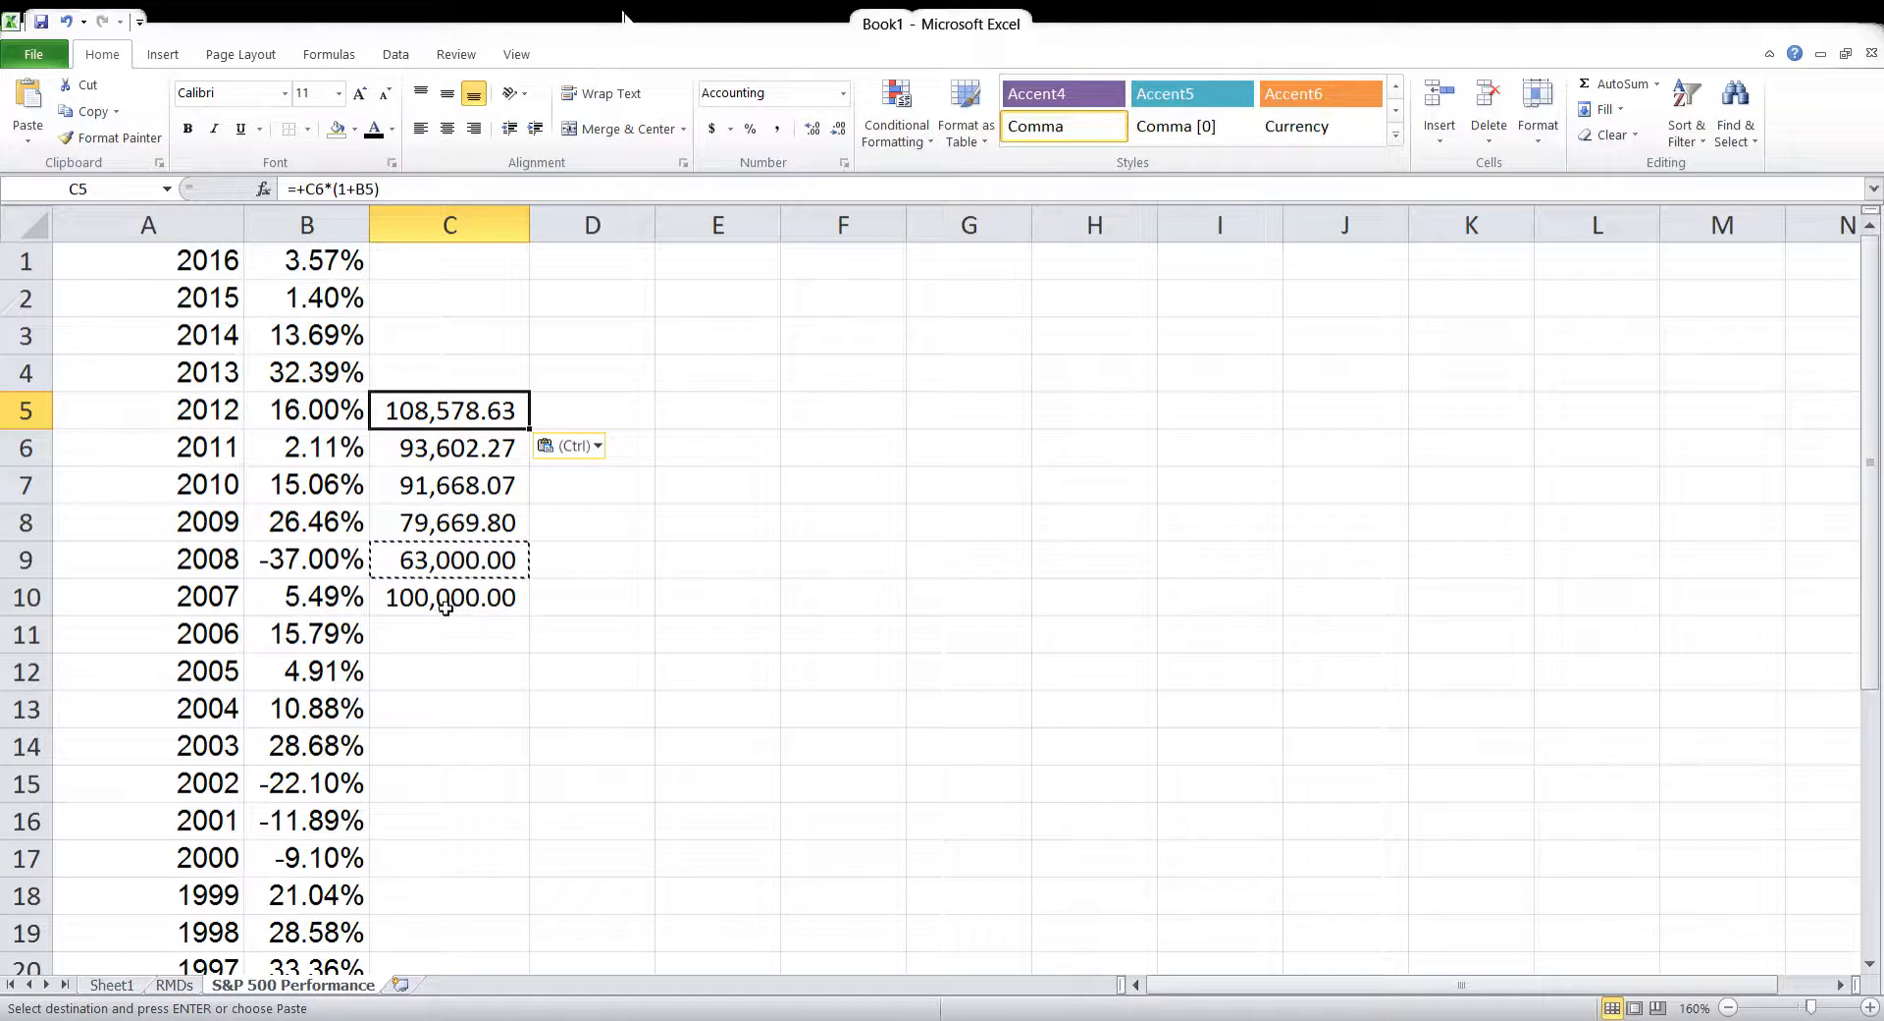
click(488, 569)
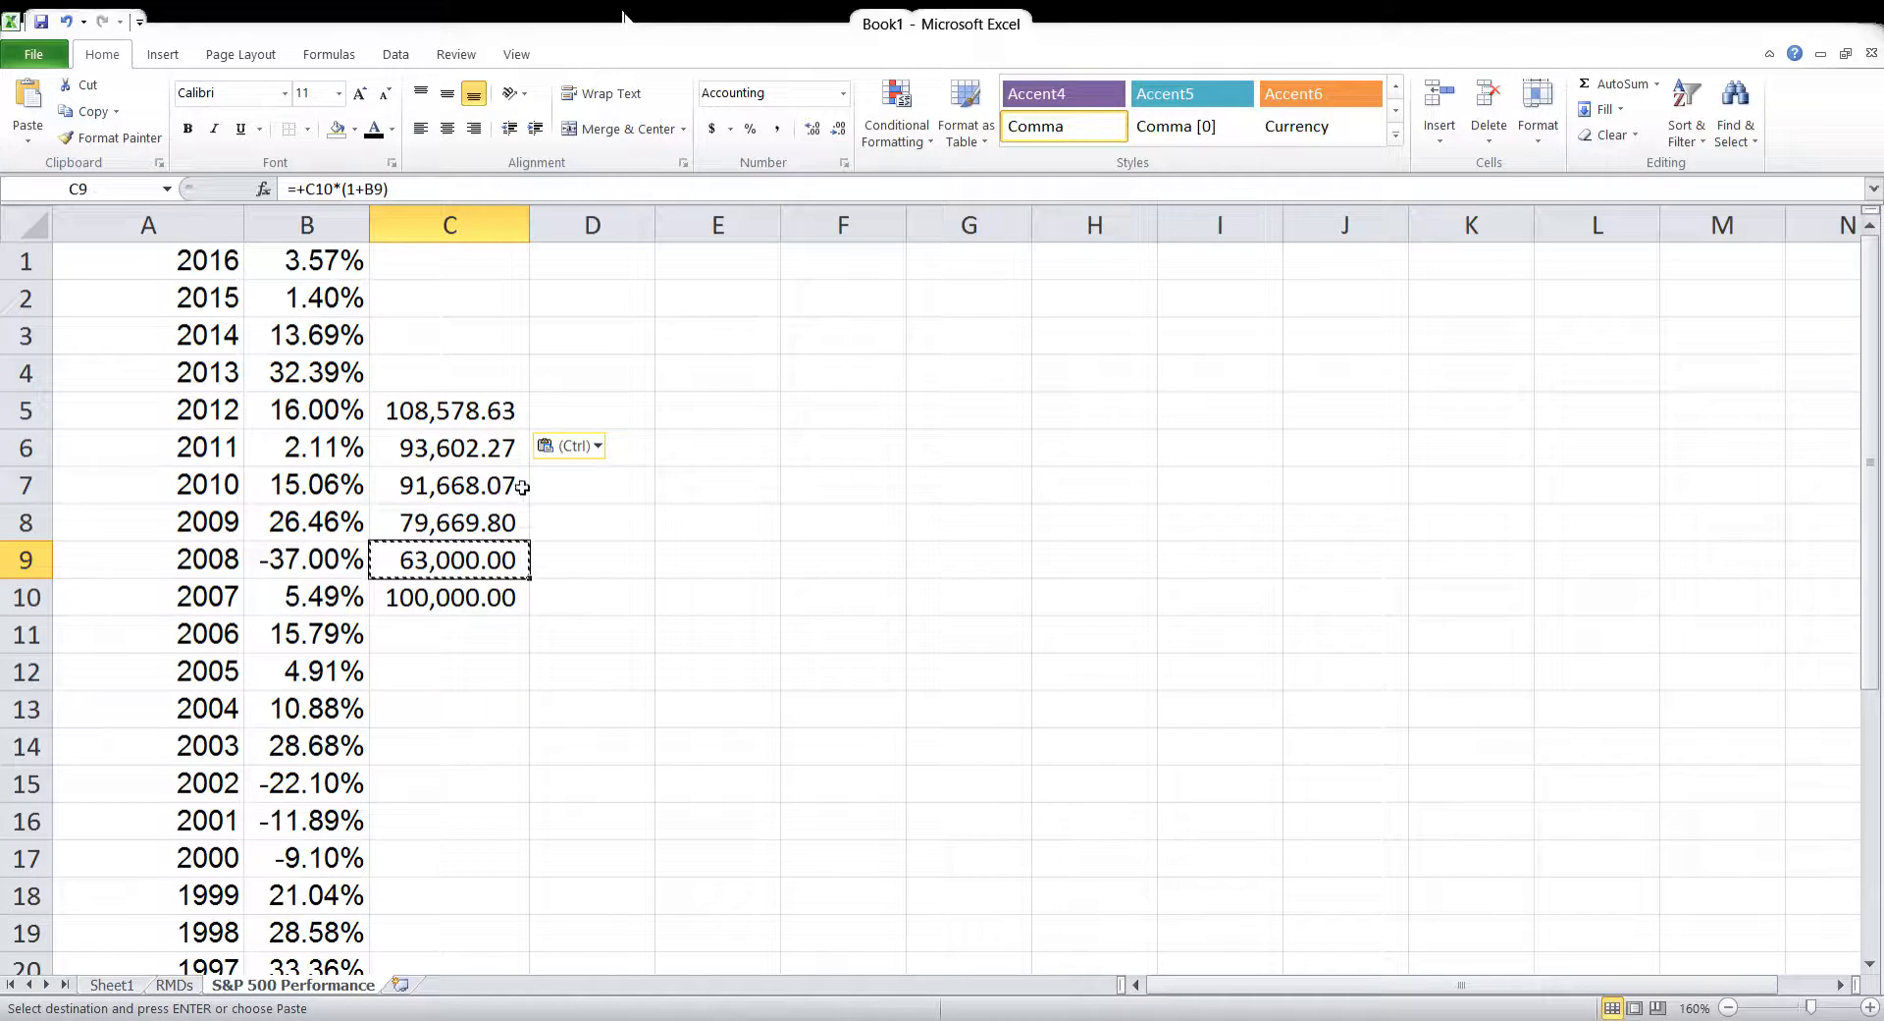
drag(481, 416, 476, 522)
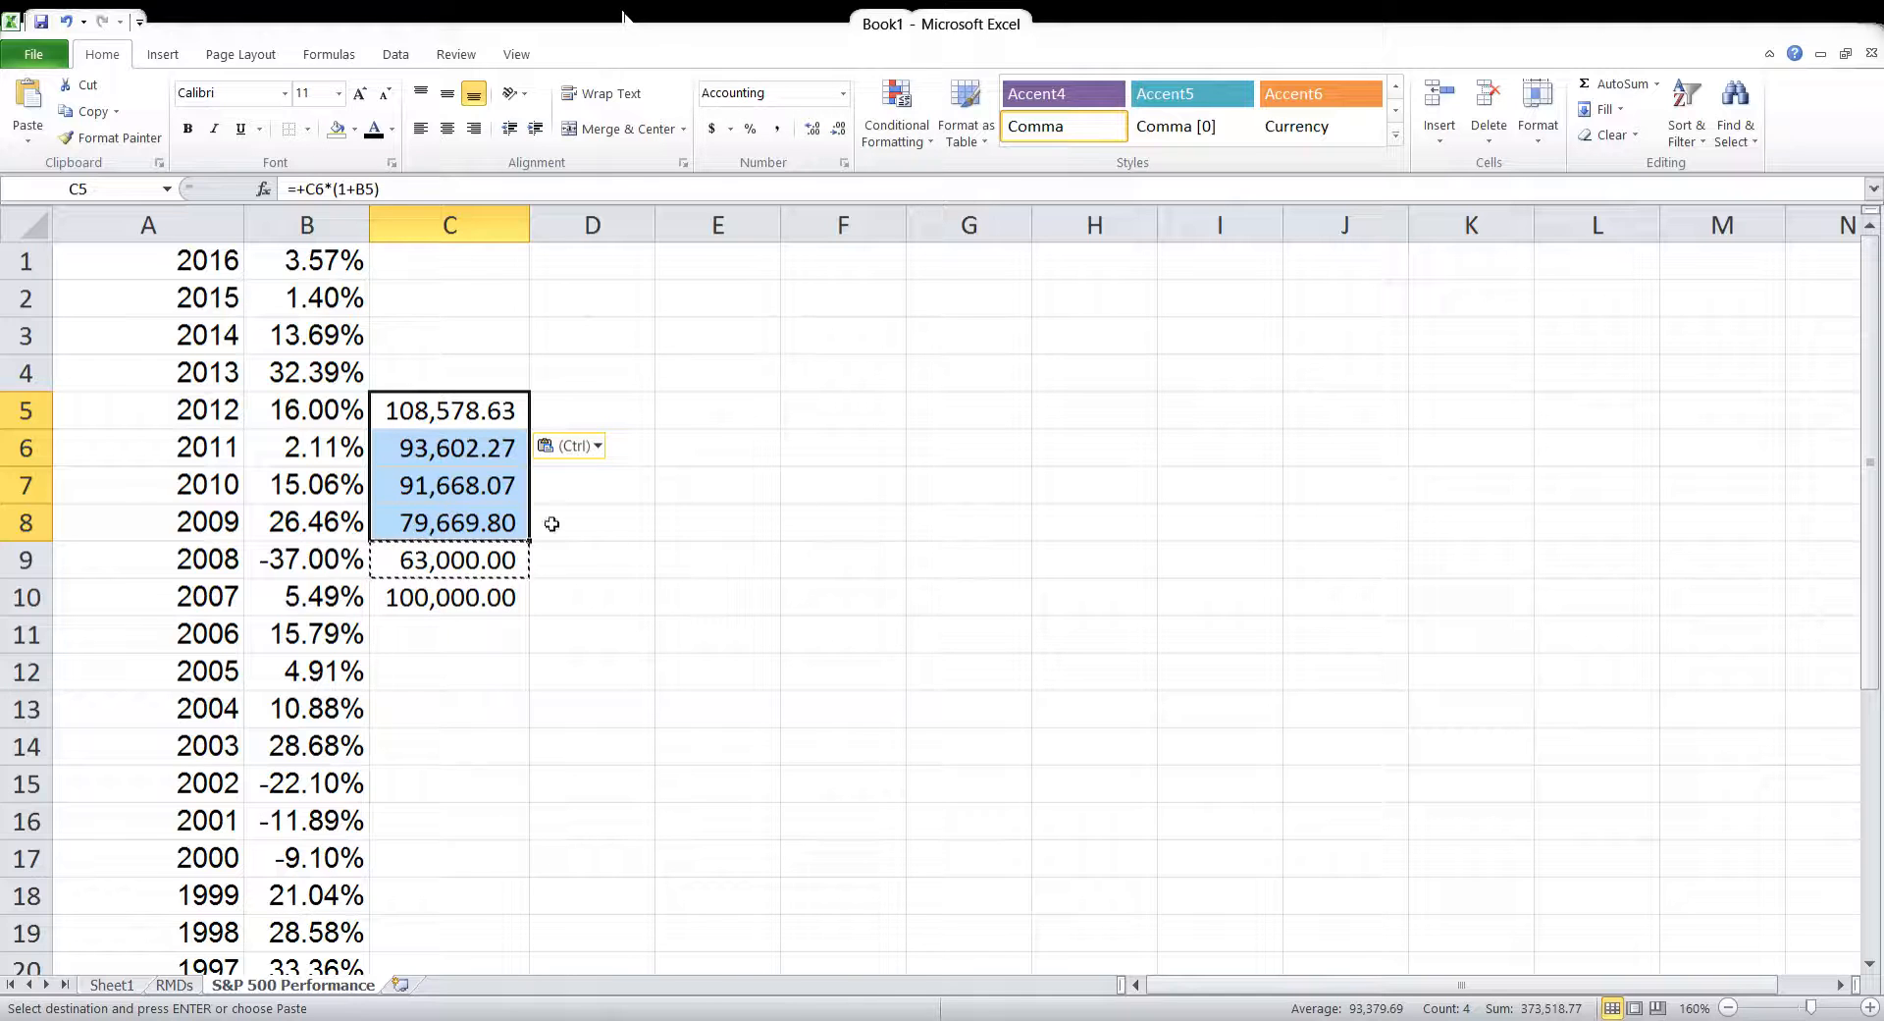
click(474, 596)
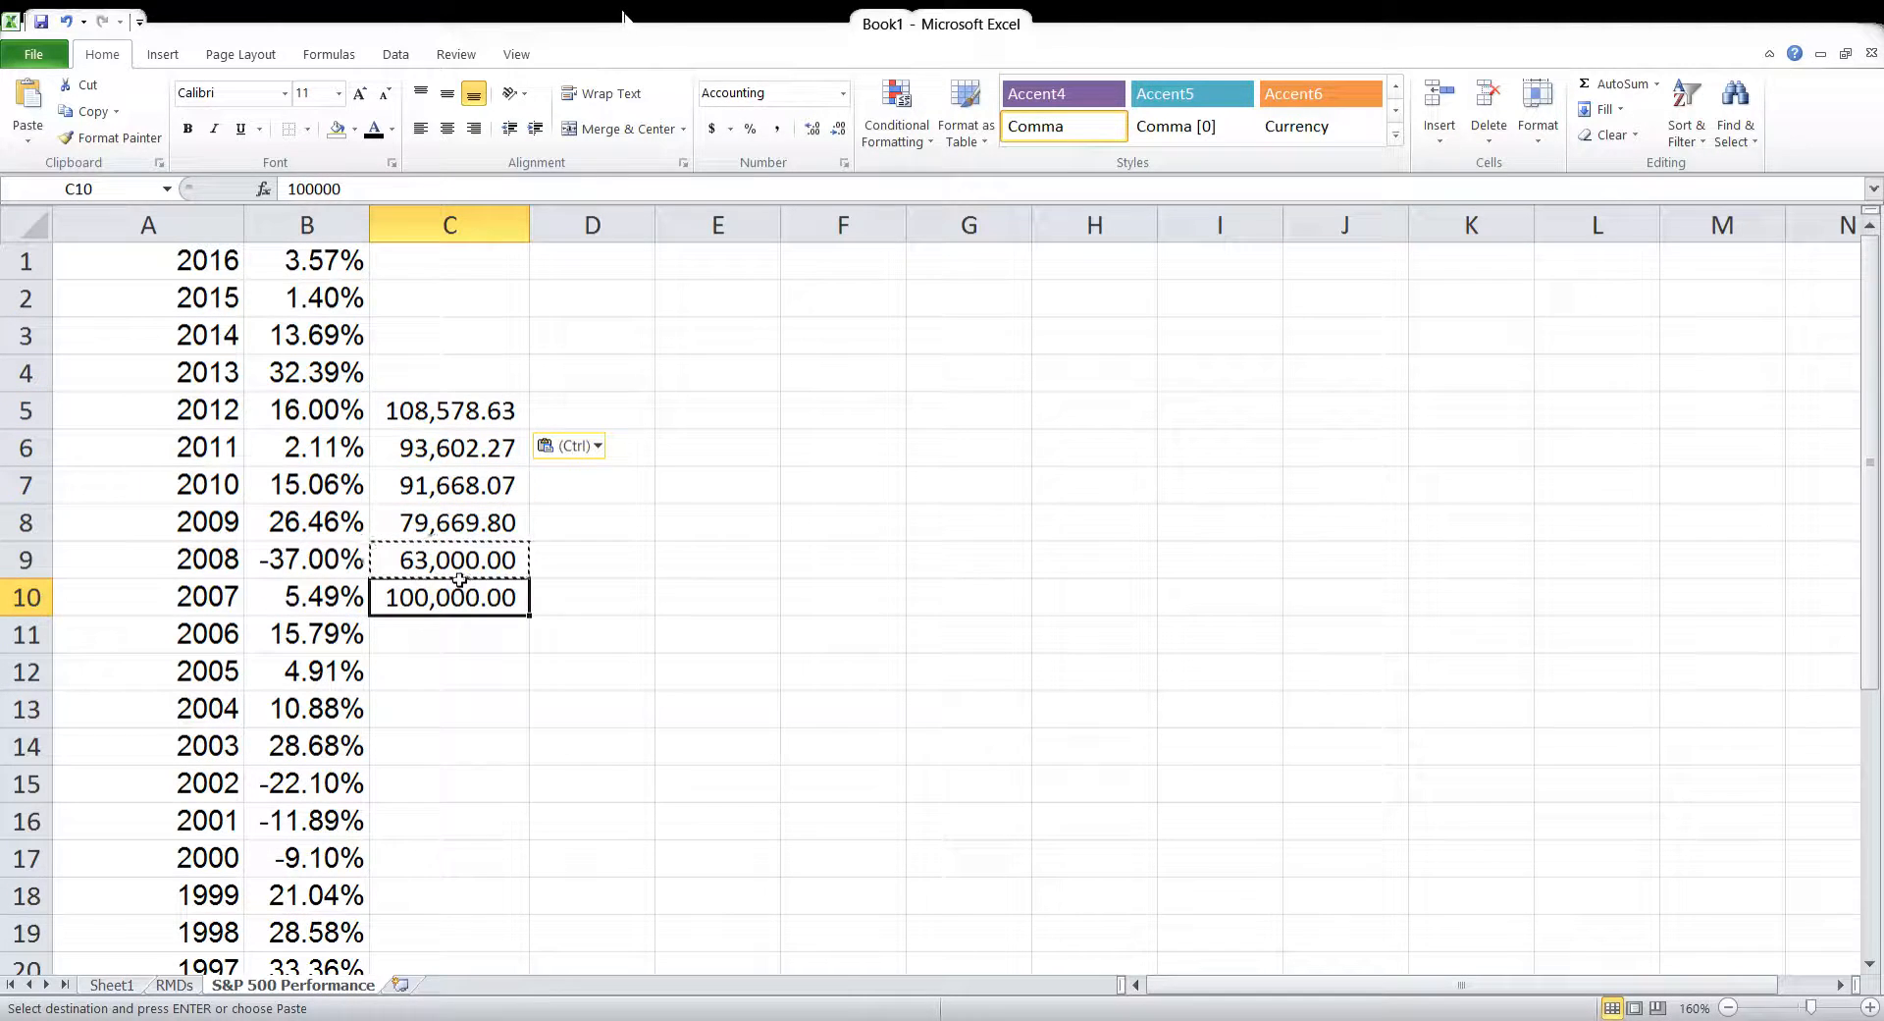
click(458, 576)
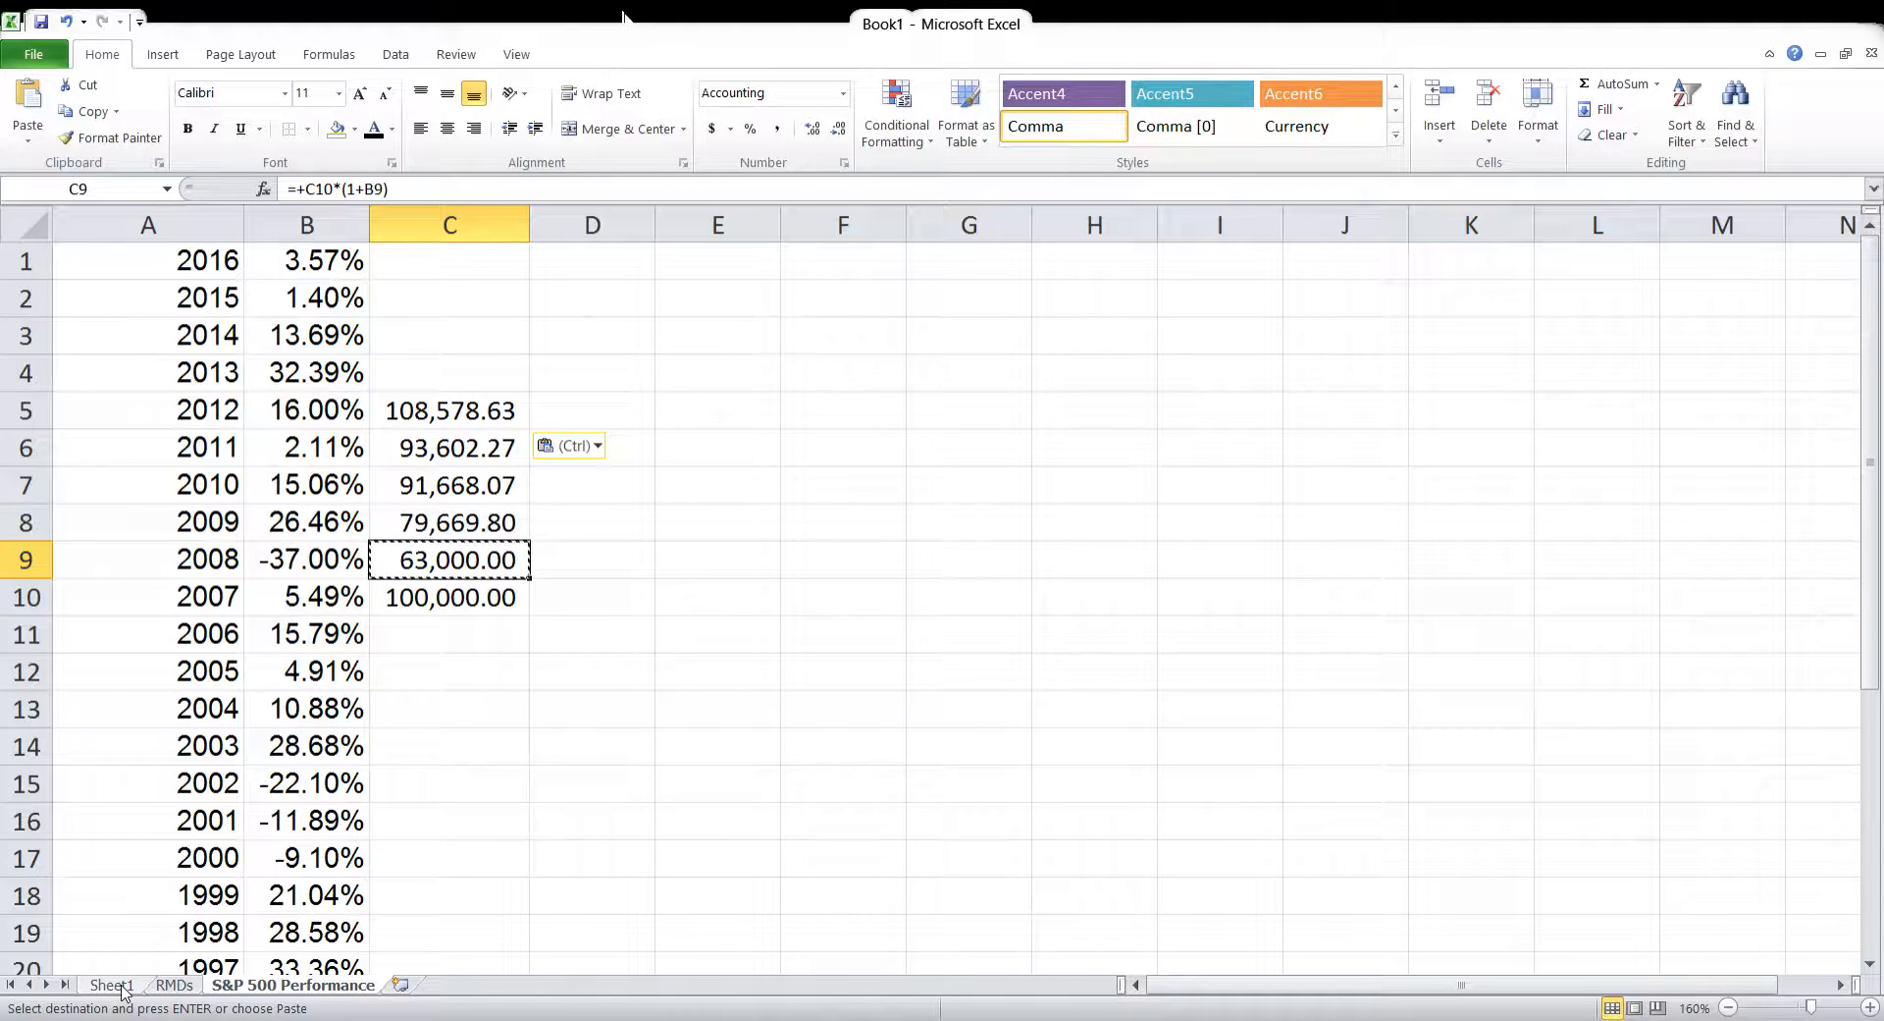
click(304, 569)
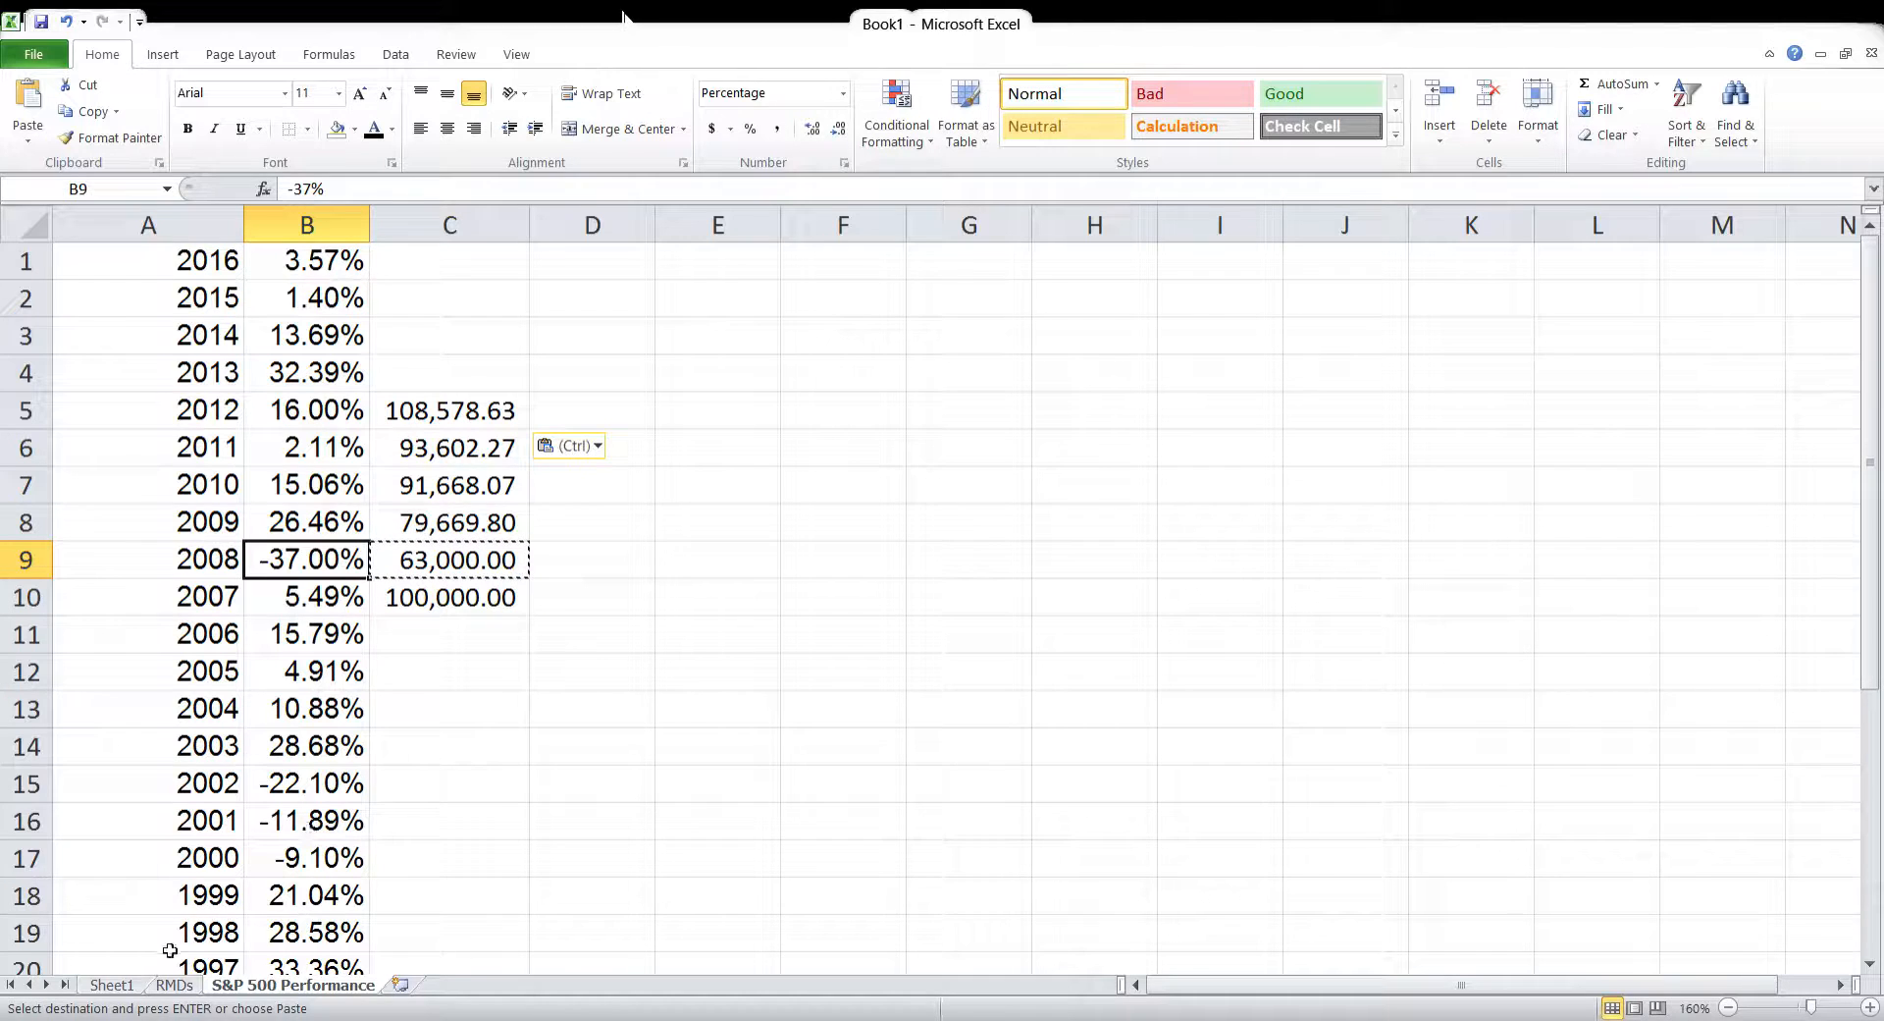
Extend the yearly projection on Sheet1 from row 58 down through row 60 and check the percentages on the RMDs sheet
click(110, 984)
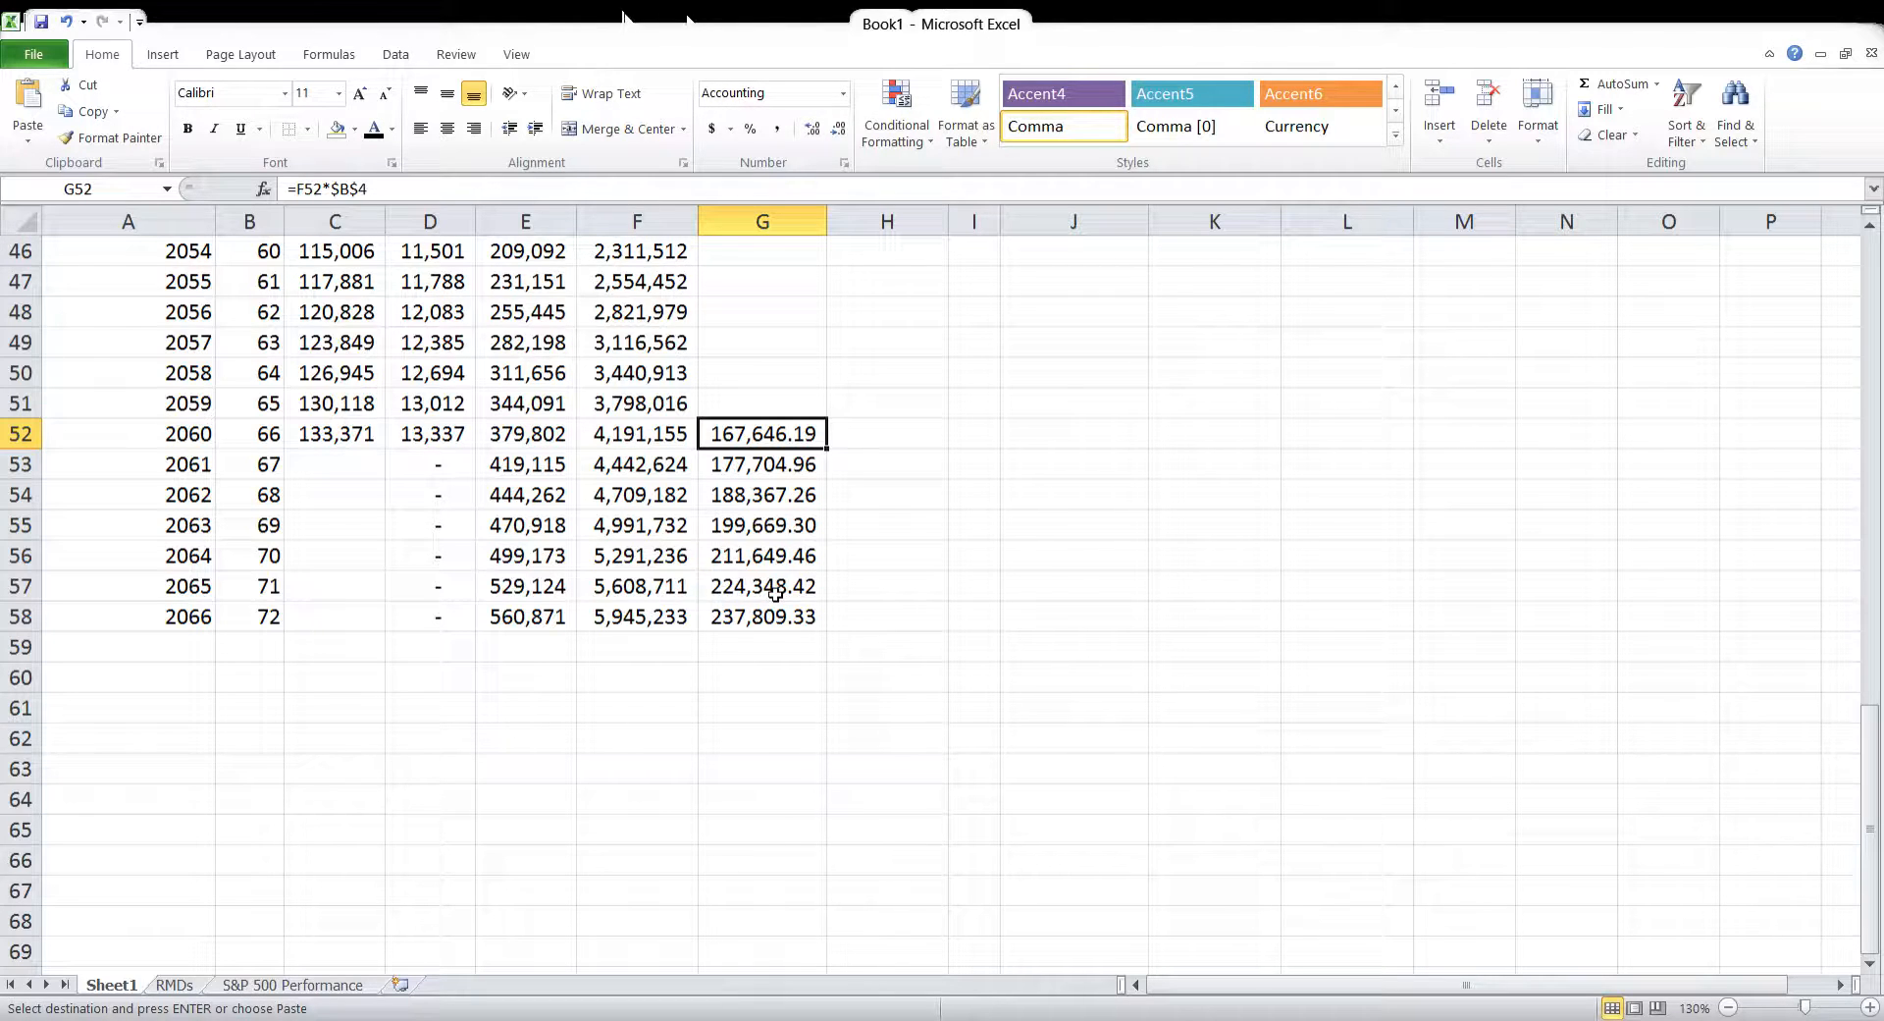
drag(212, 619, 836, 692)
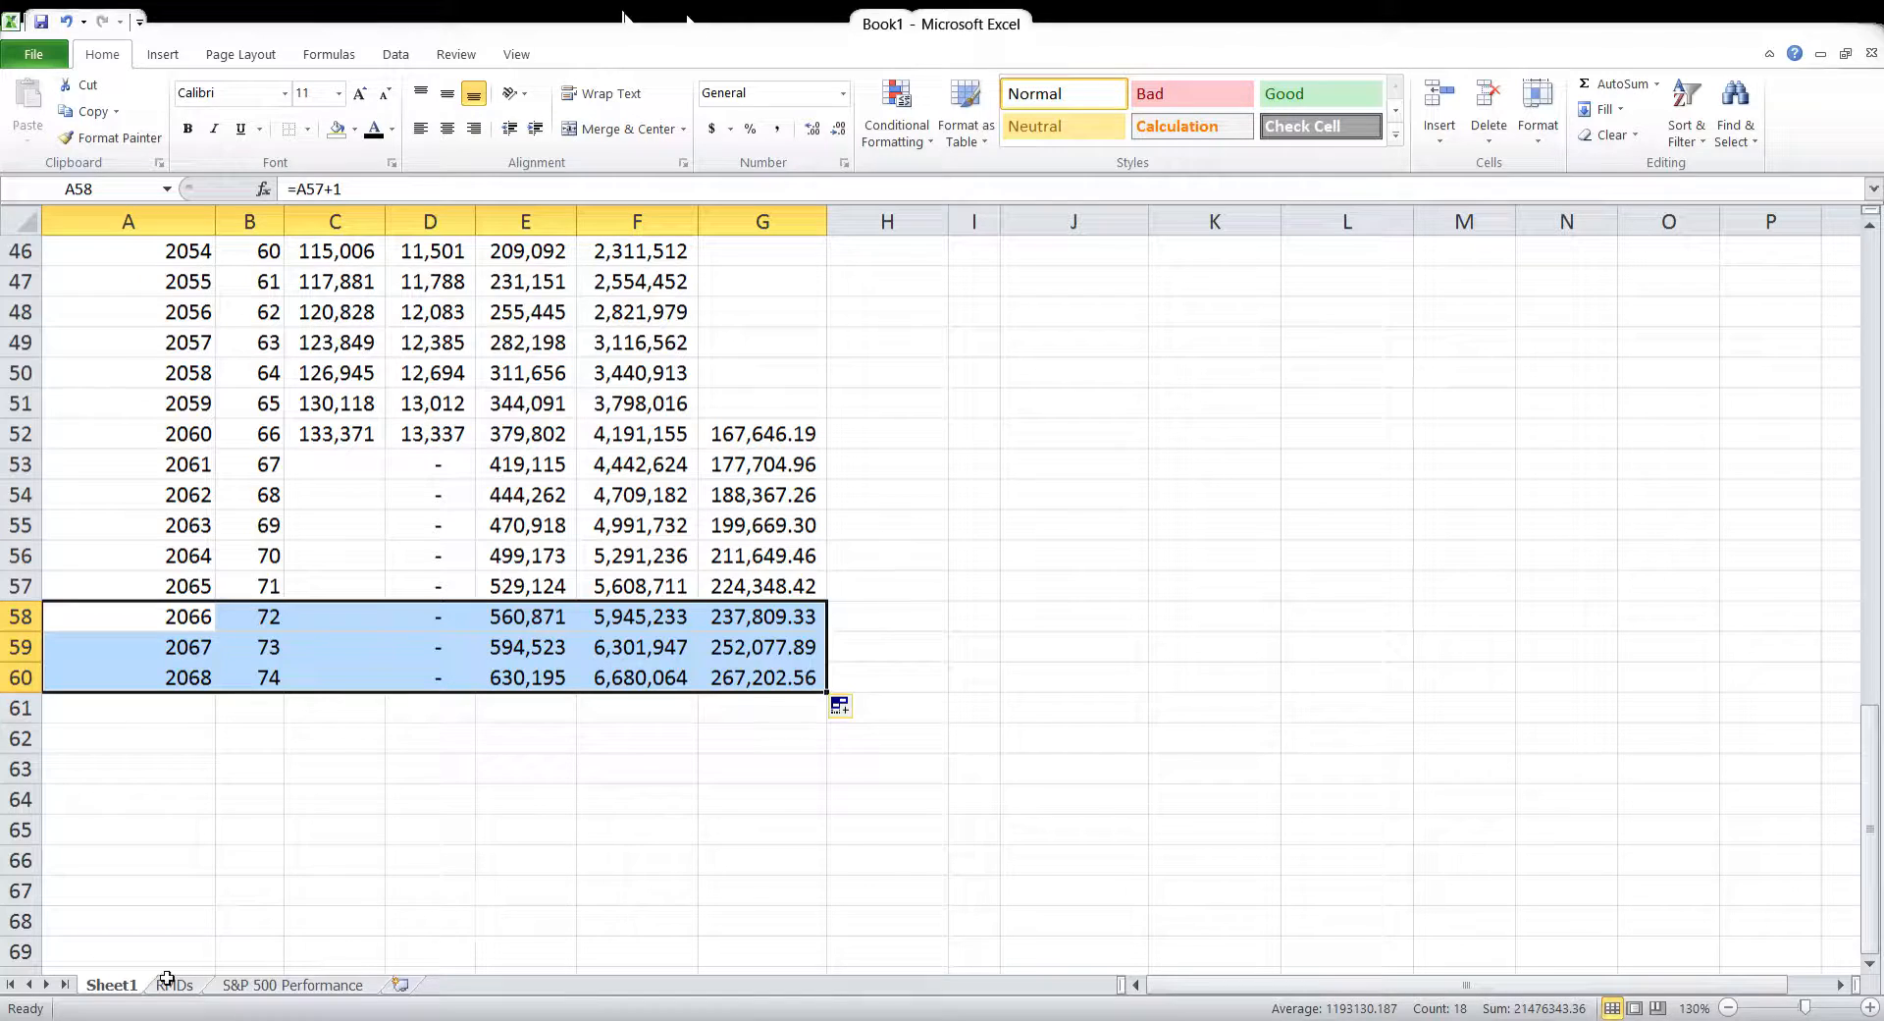
click(174, 984)
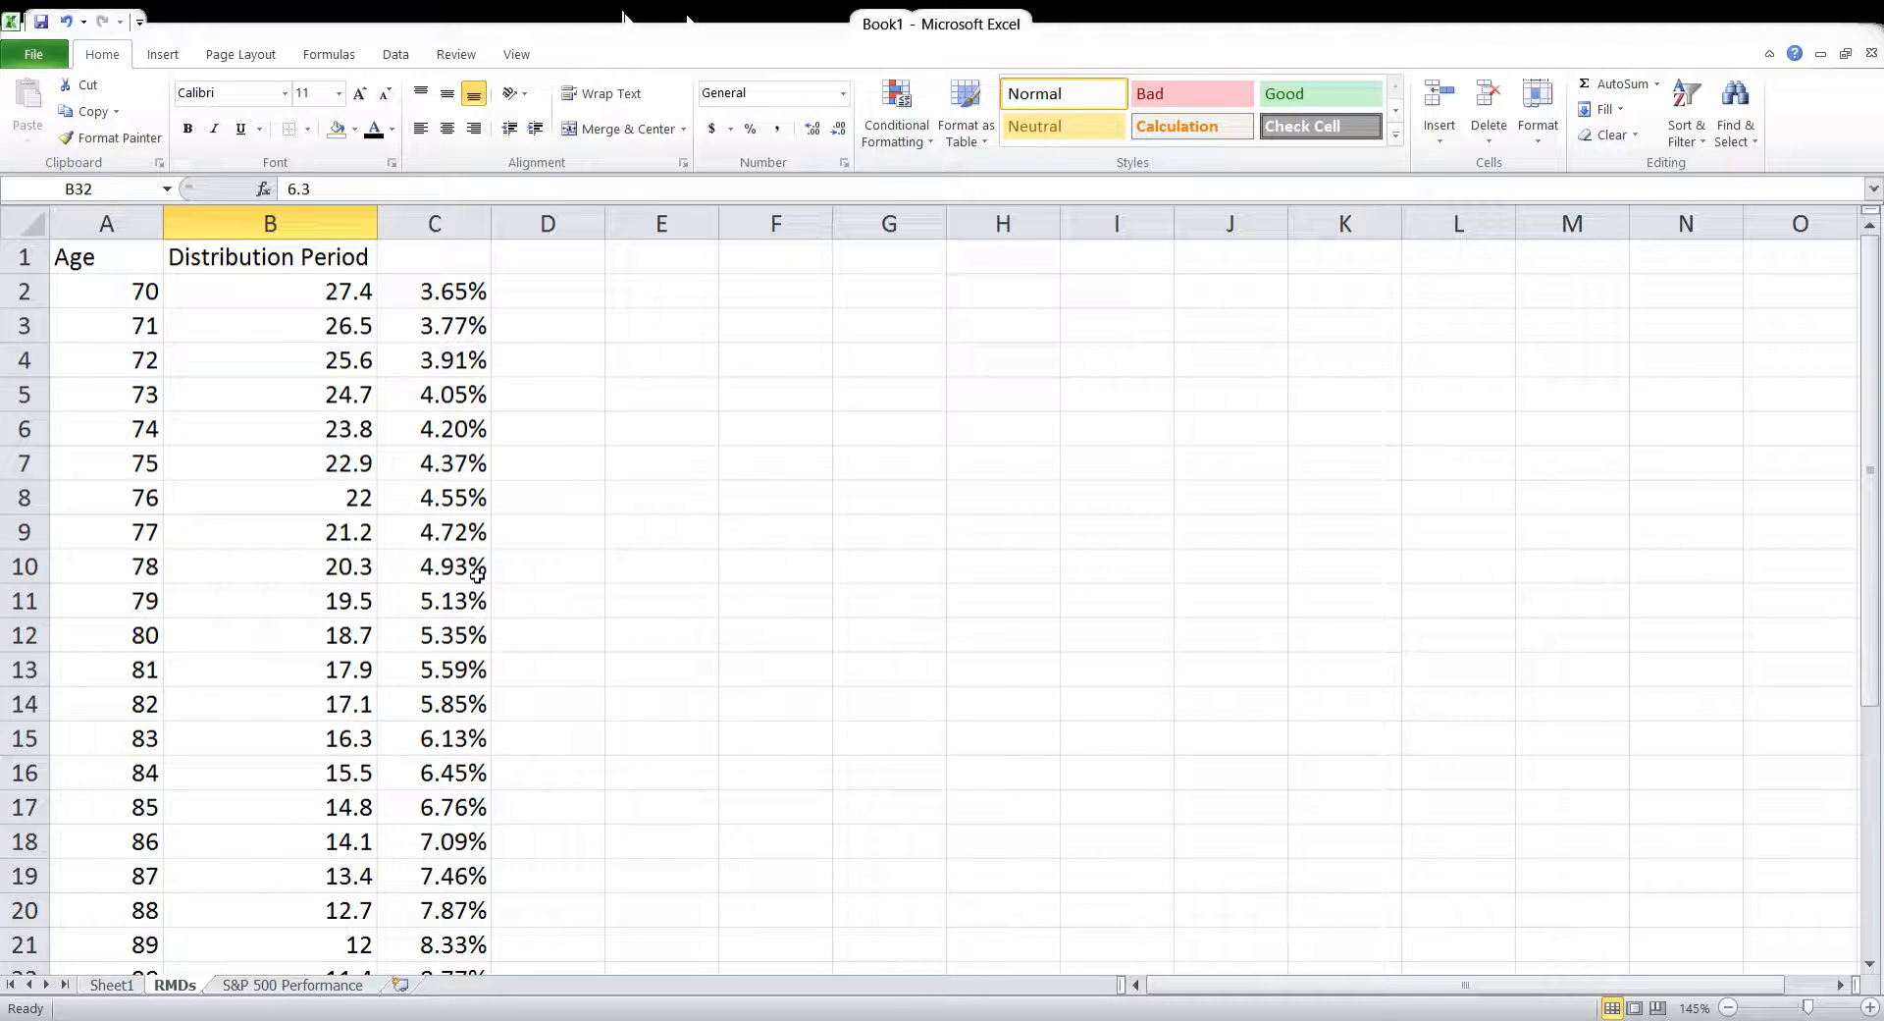
click(136, 984)
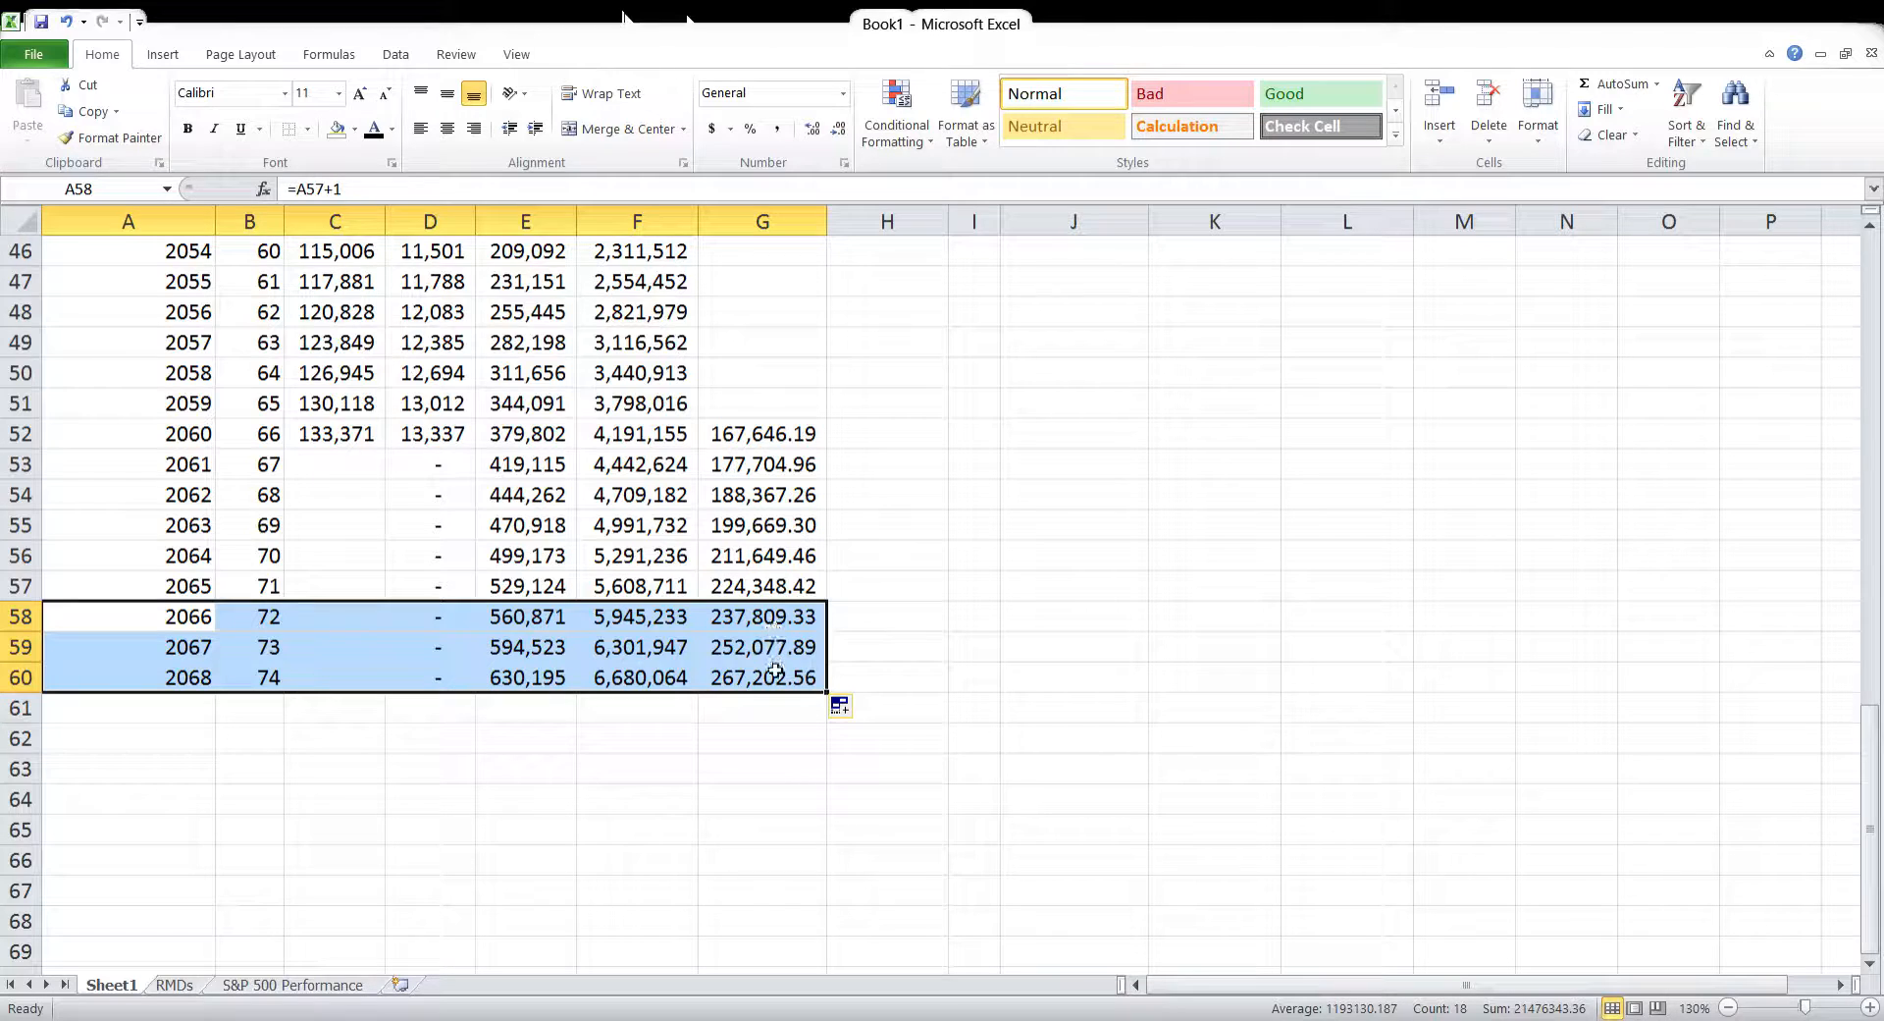
Change the 2067 withdrawal formula in G59 to =F59*0.05 and copy it into G60 for 2068
click(800, 647)
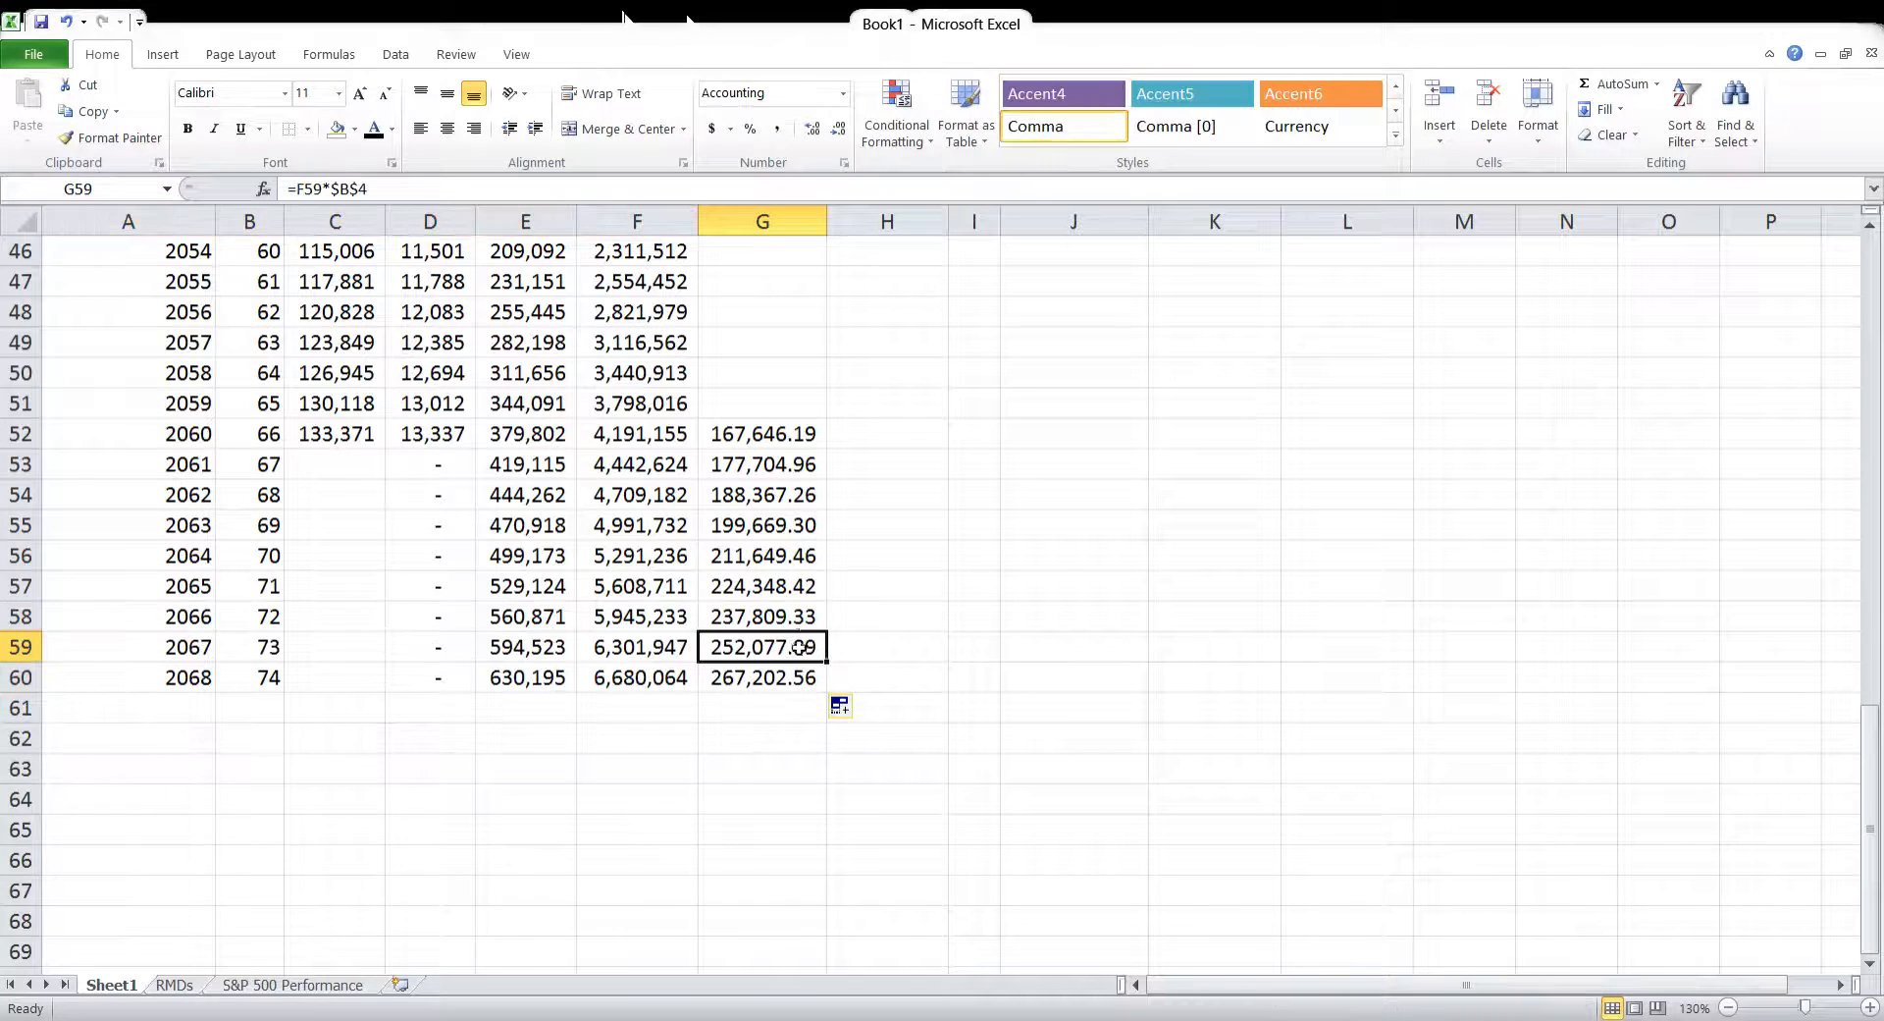
double_click(363, 190)
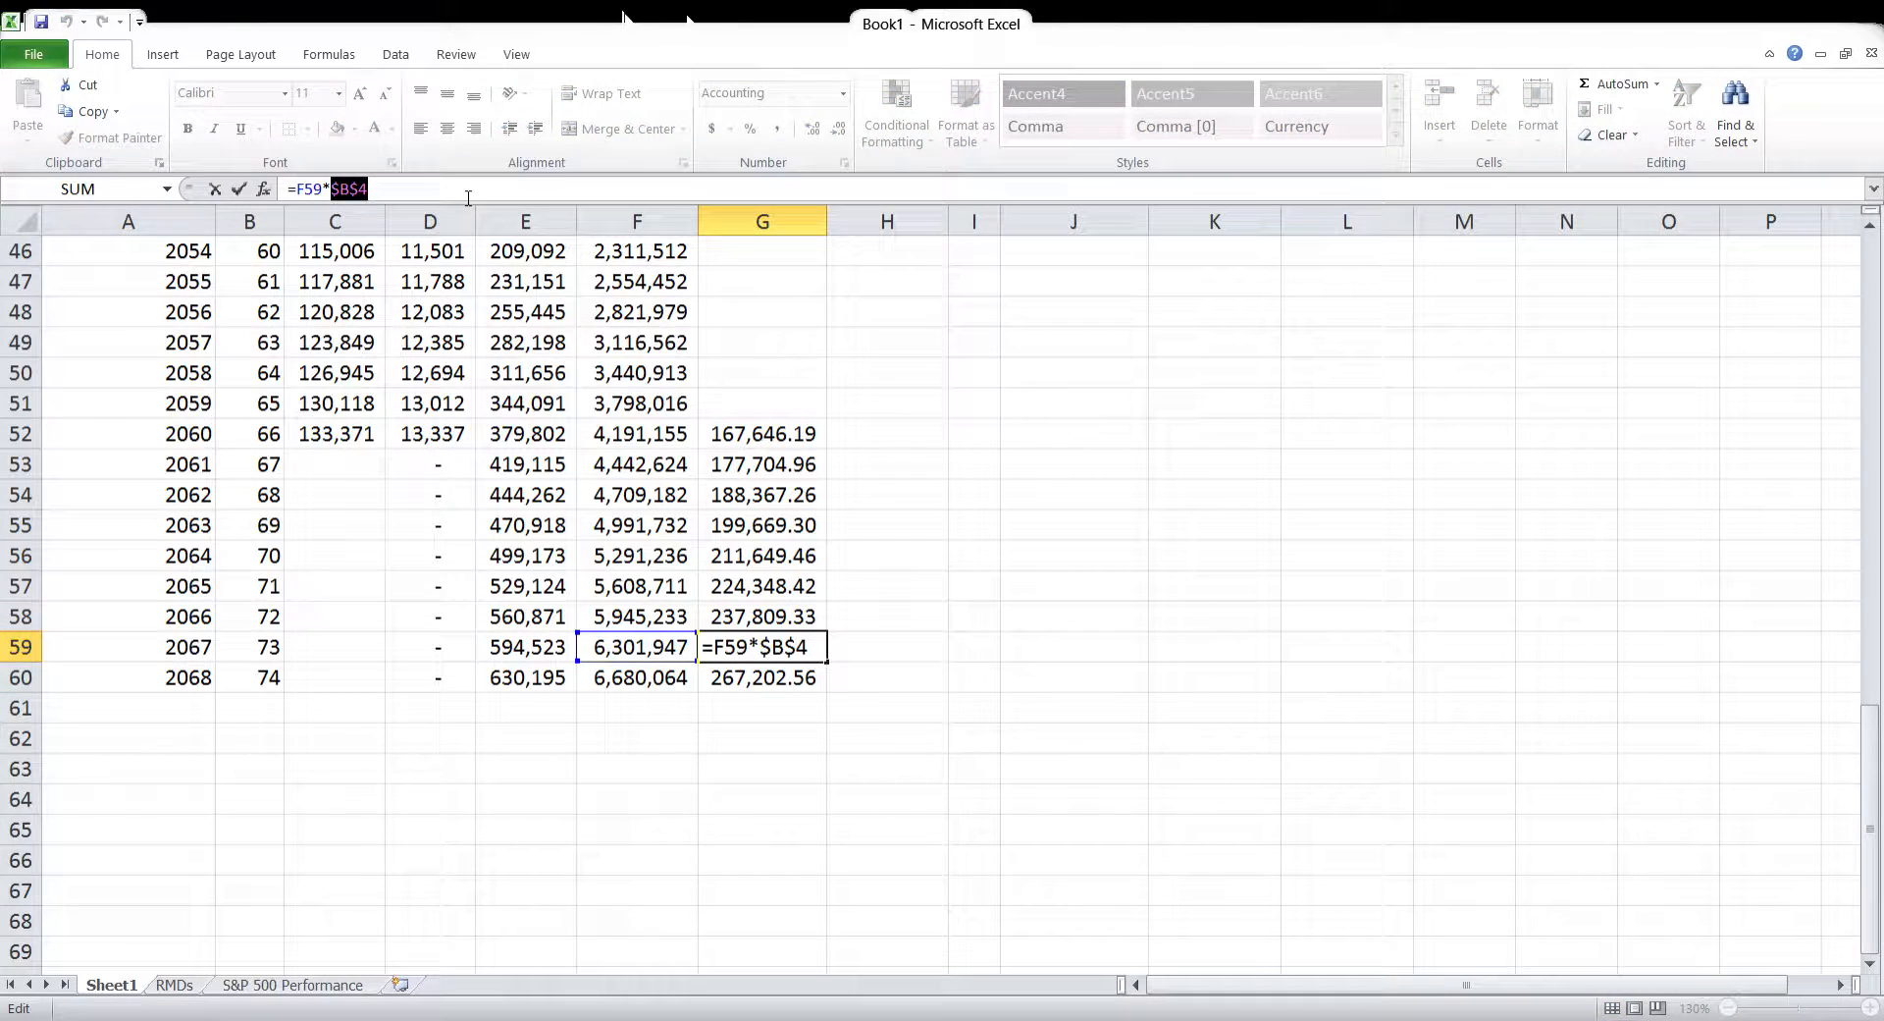
text(.05)
key(Return)
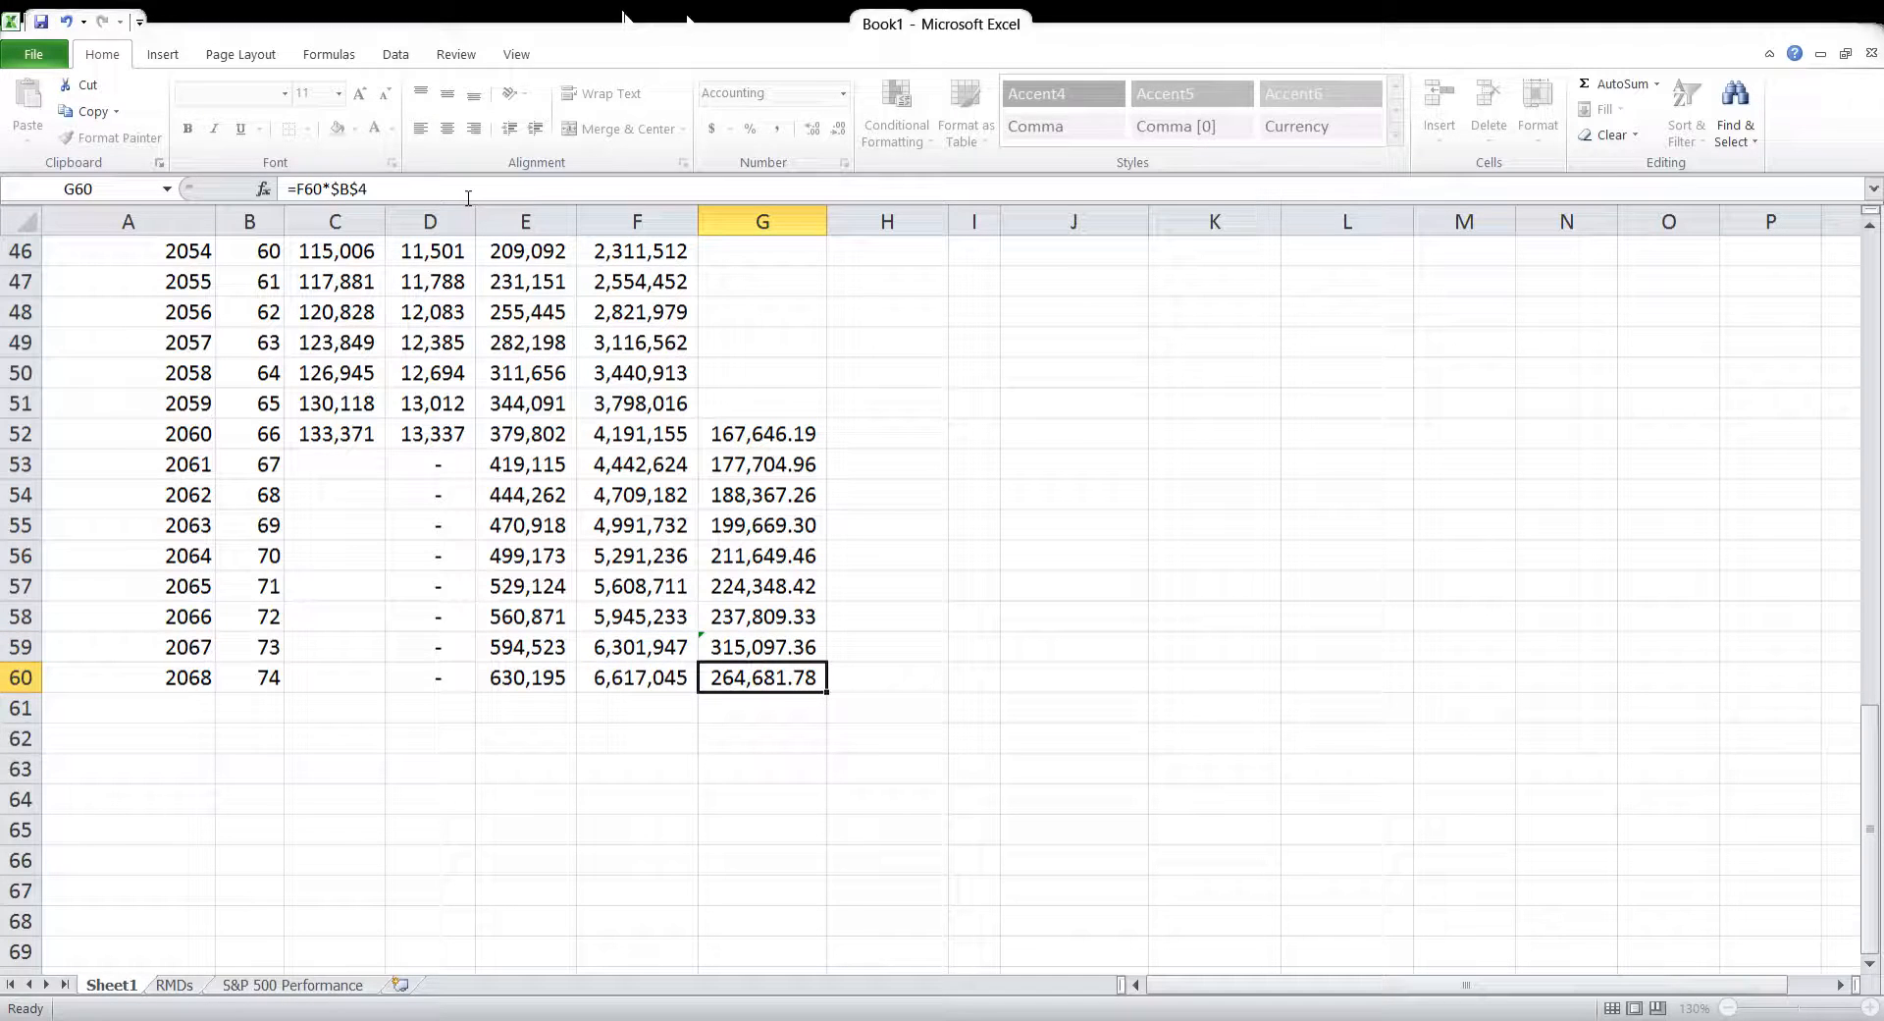
click(767, 651)
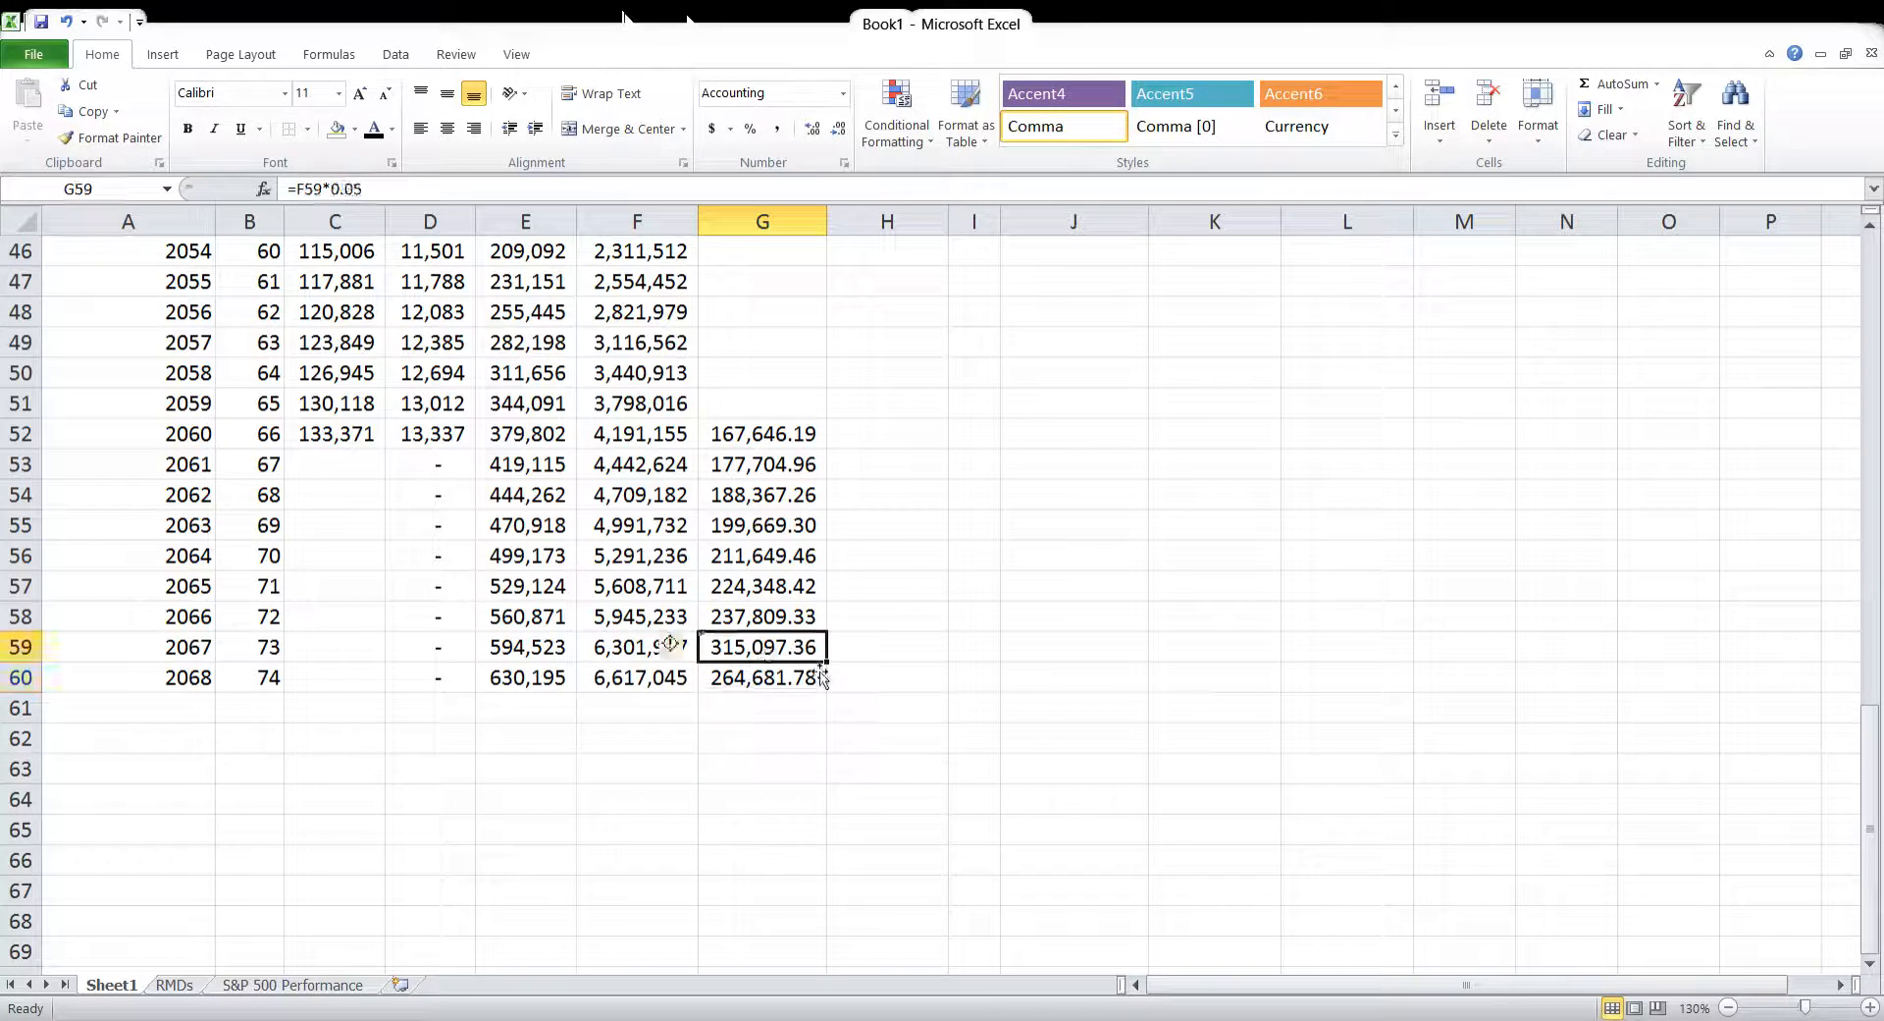
drag(826, 662, 828, 688)
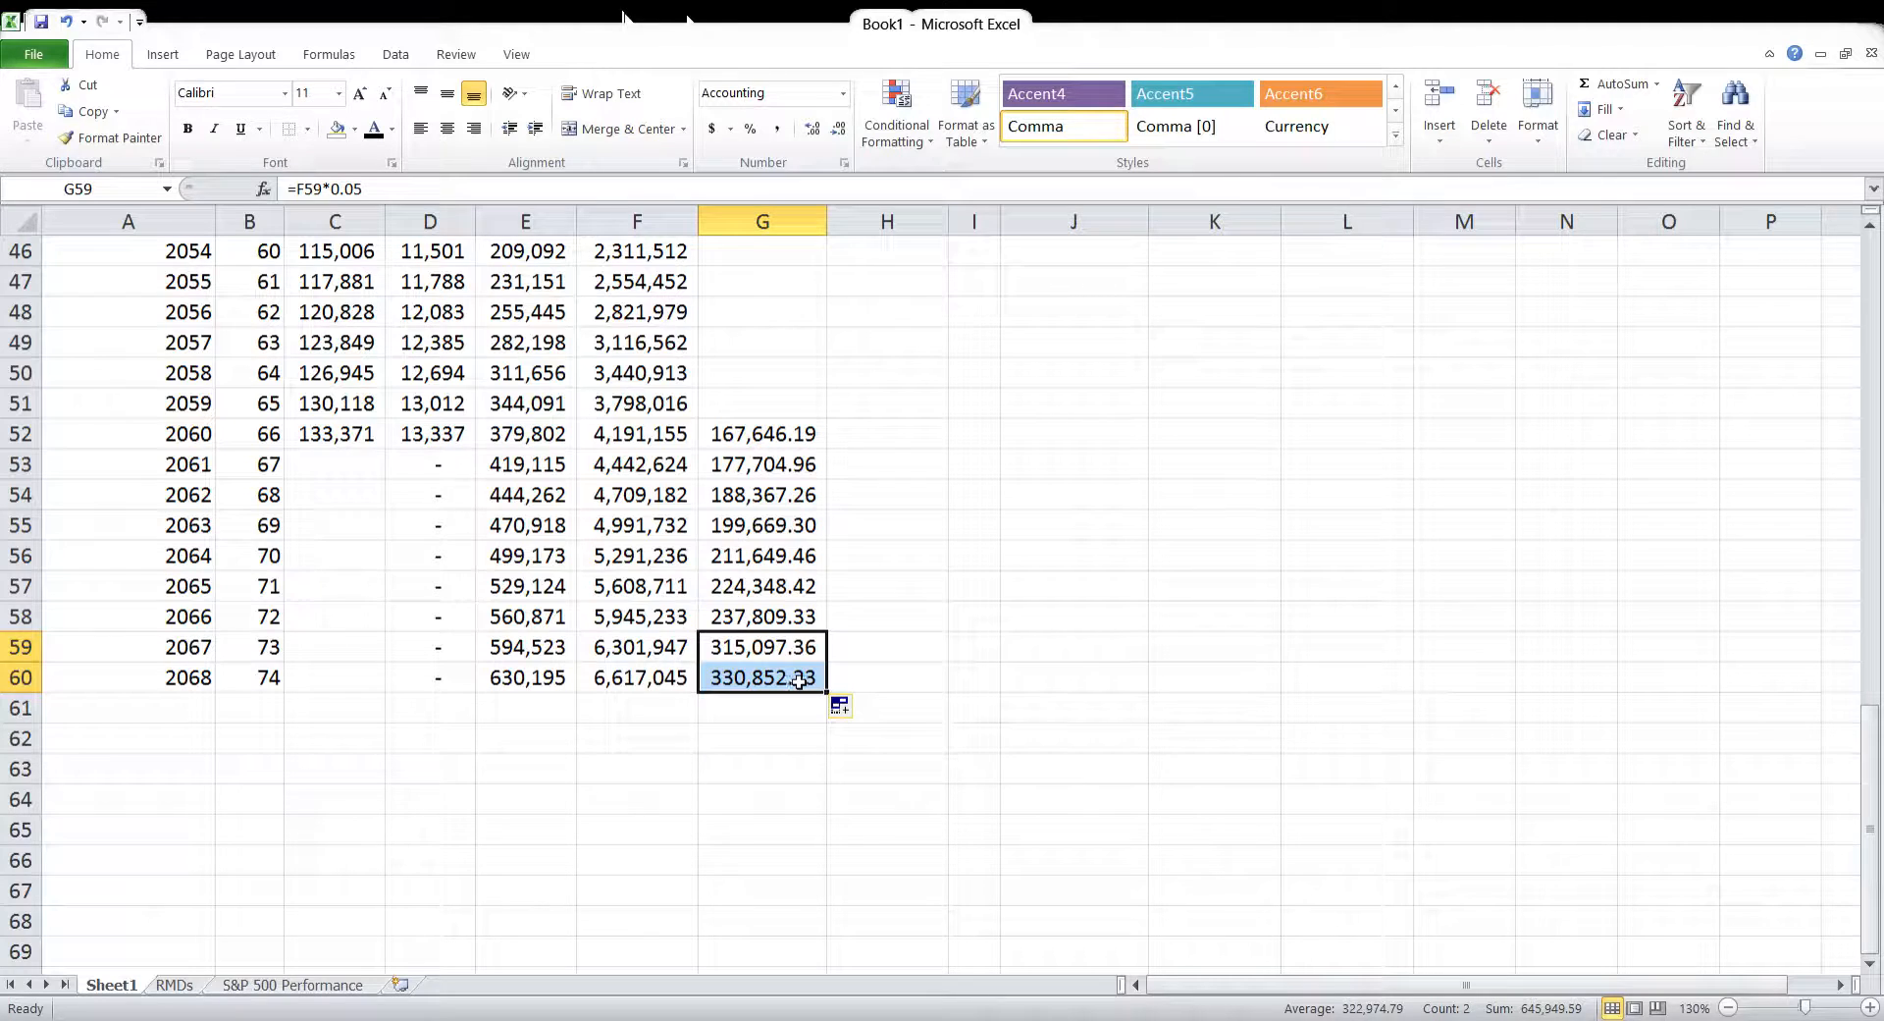
click(183, 687)
drag(182, 690, 834, 841)
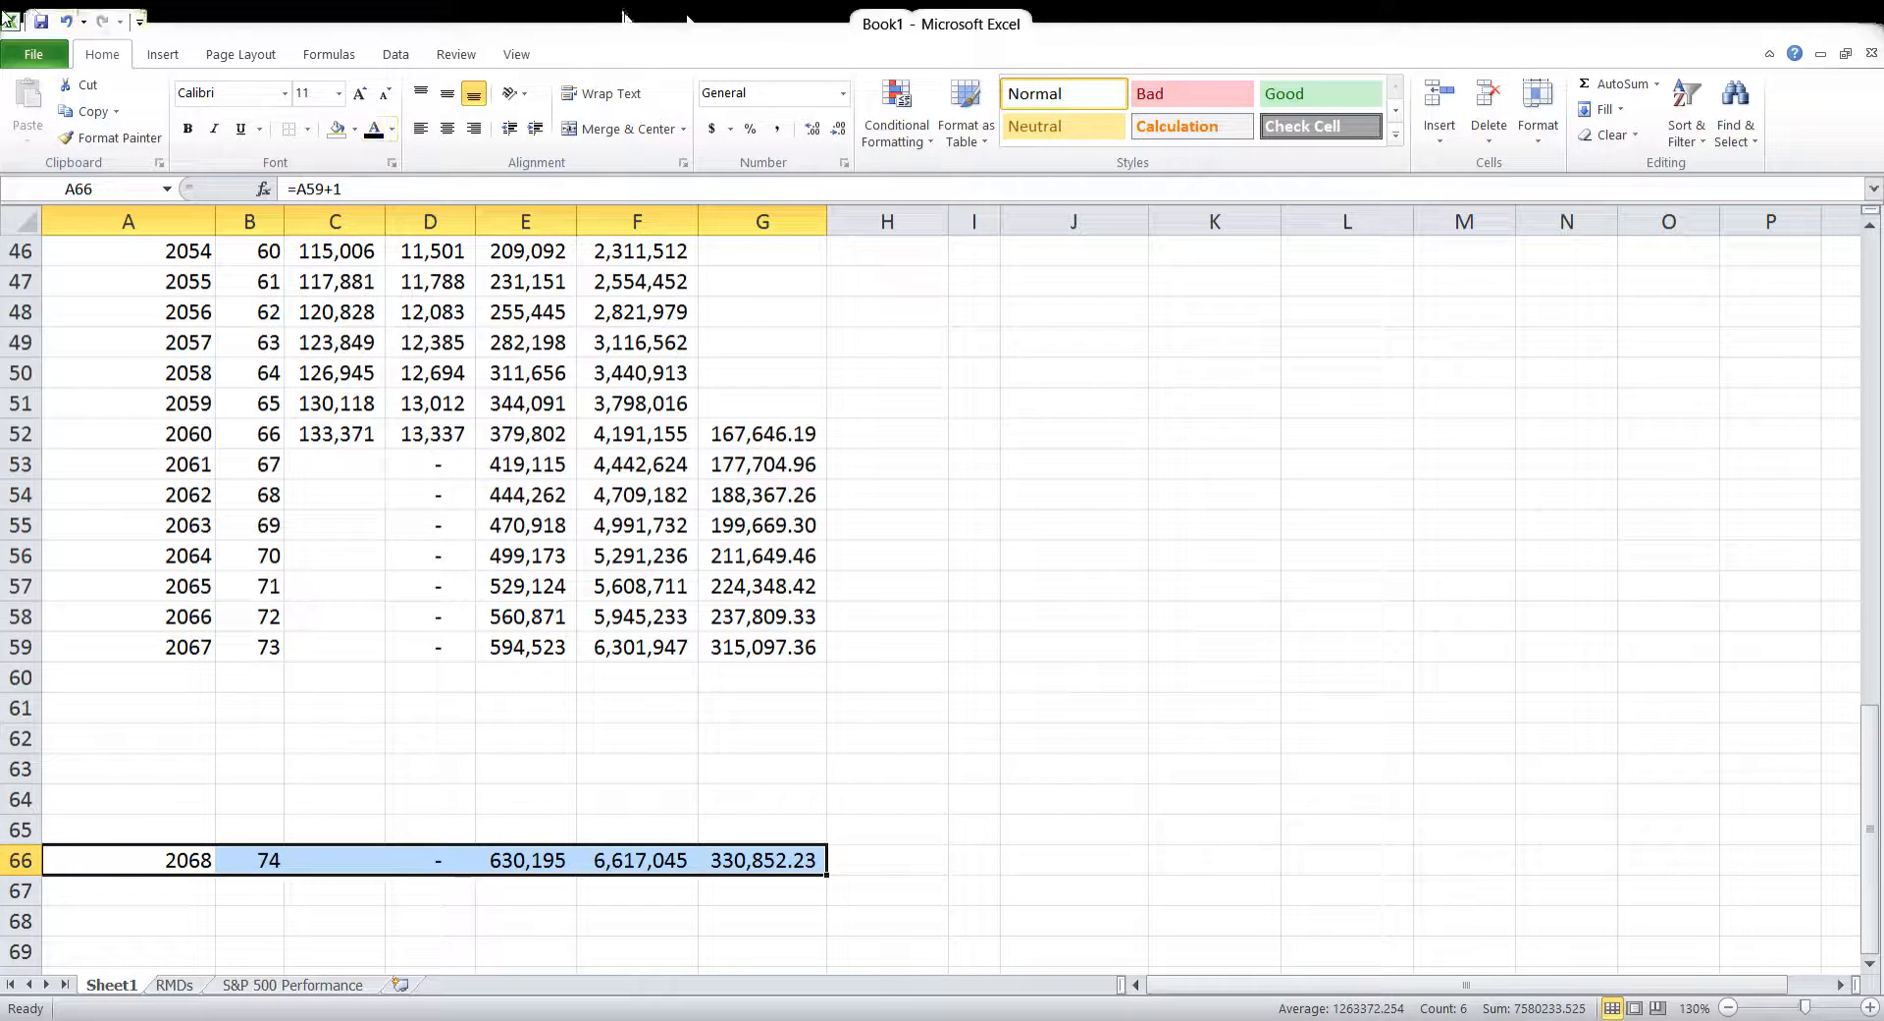
click(65, 21)
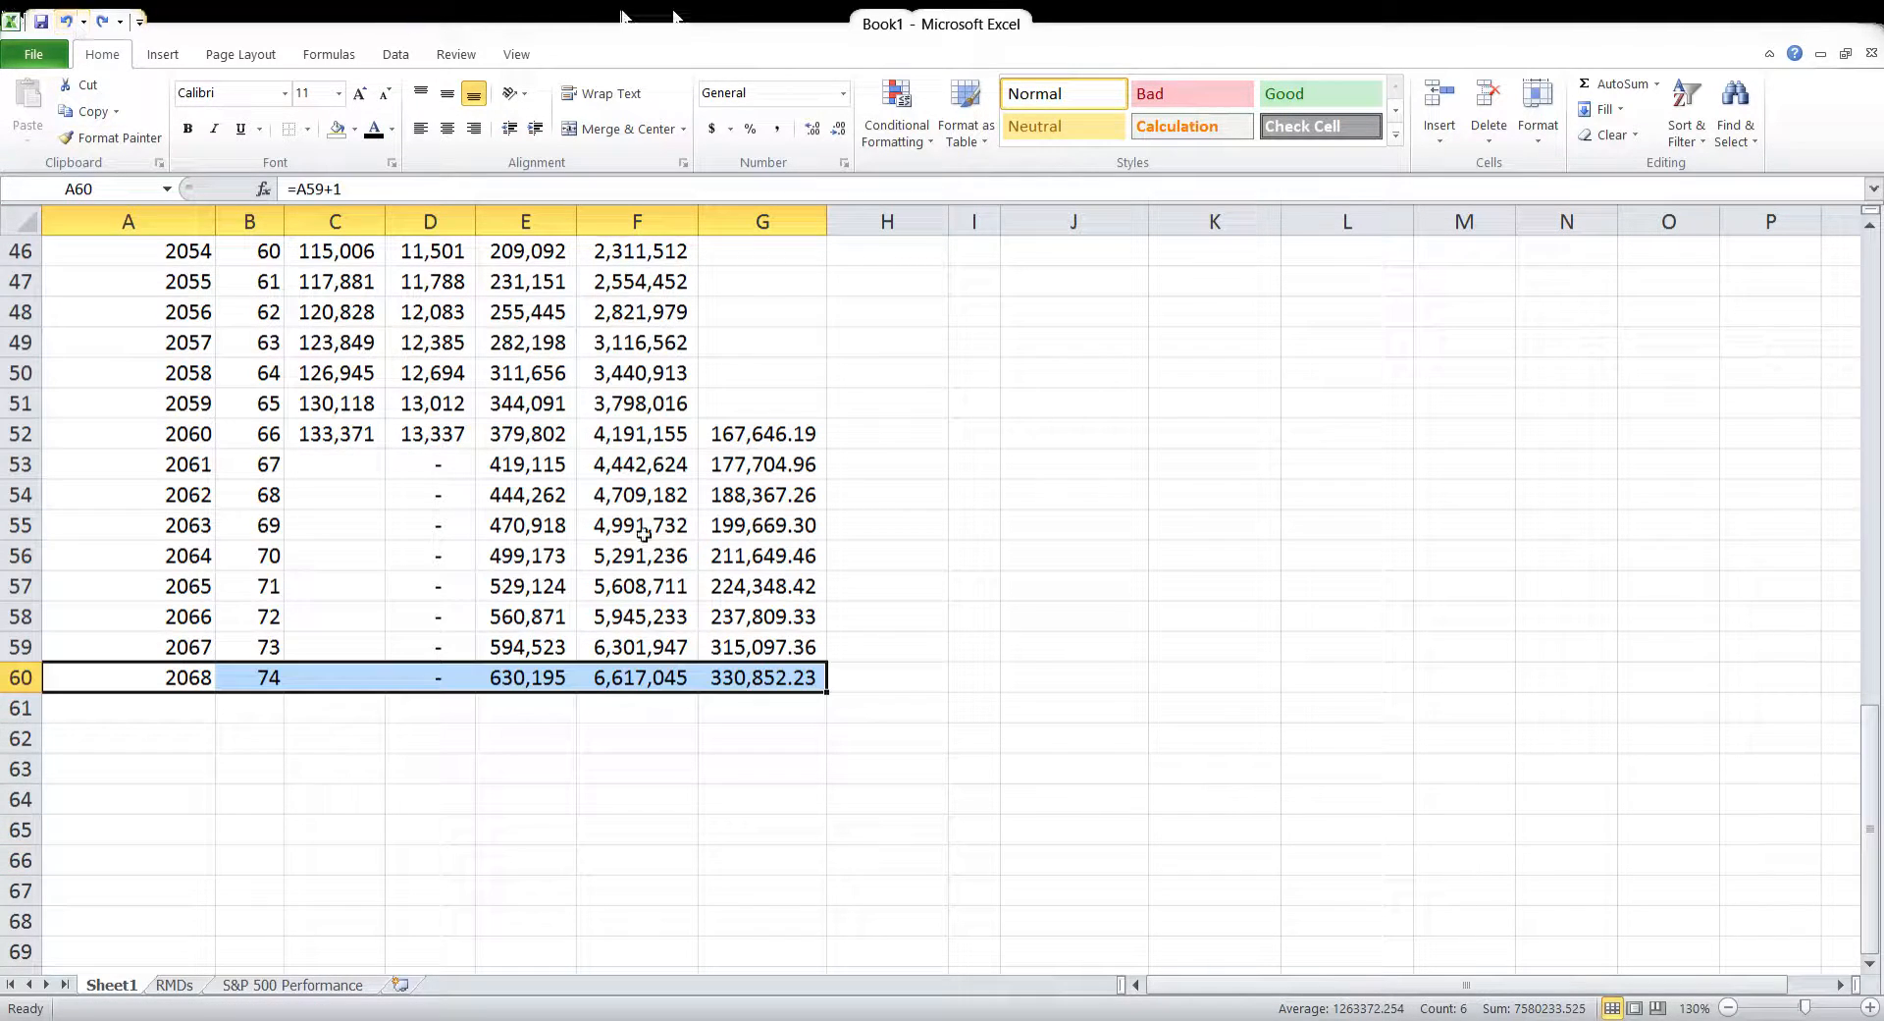
Add an IAF column heading in H7 beside Withdrawls and enter a starting factor of 1 in H8 for 2016
click(729, 651)
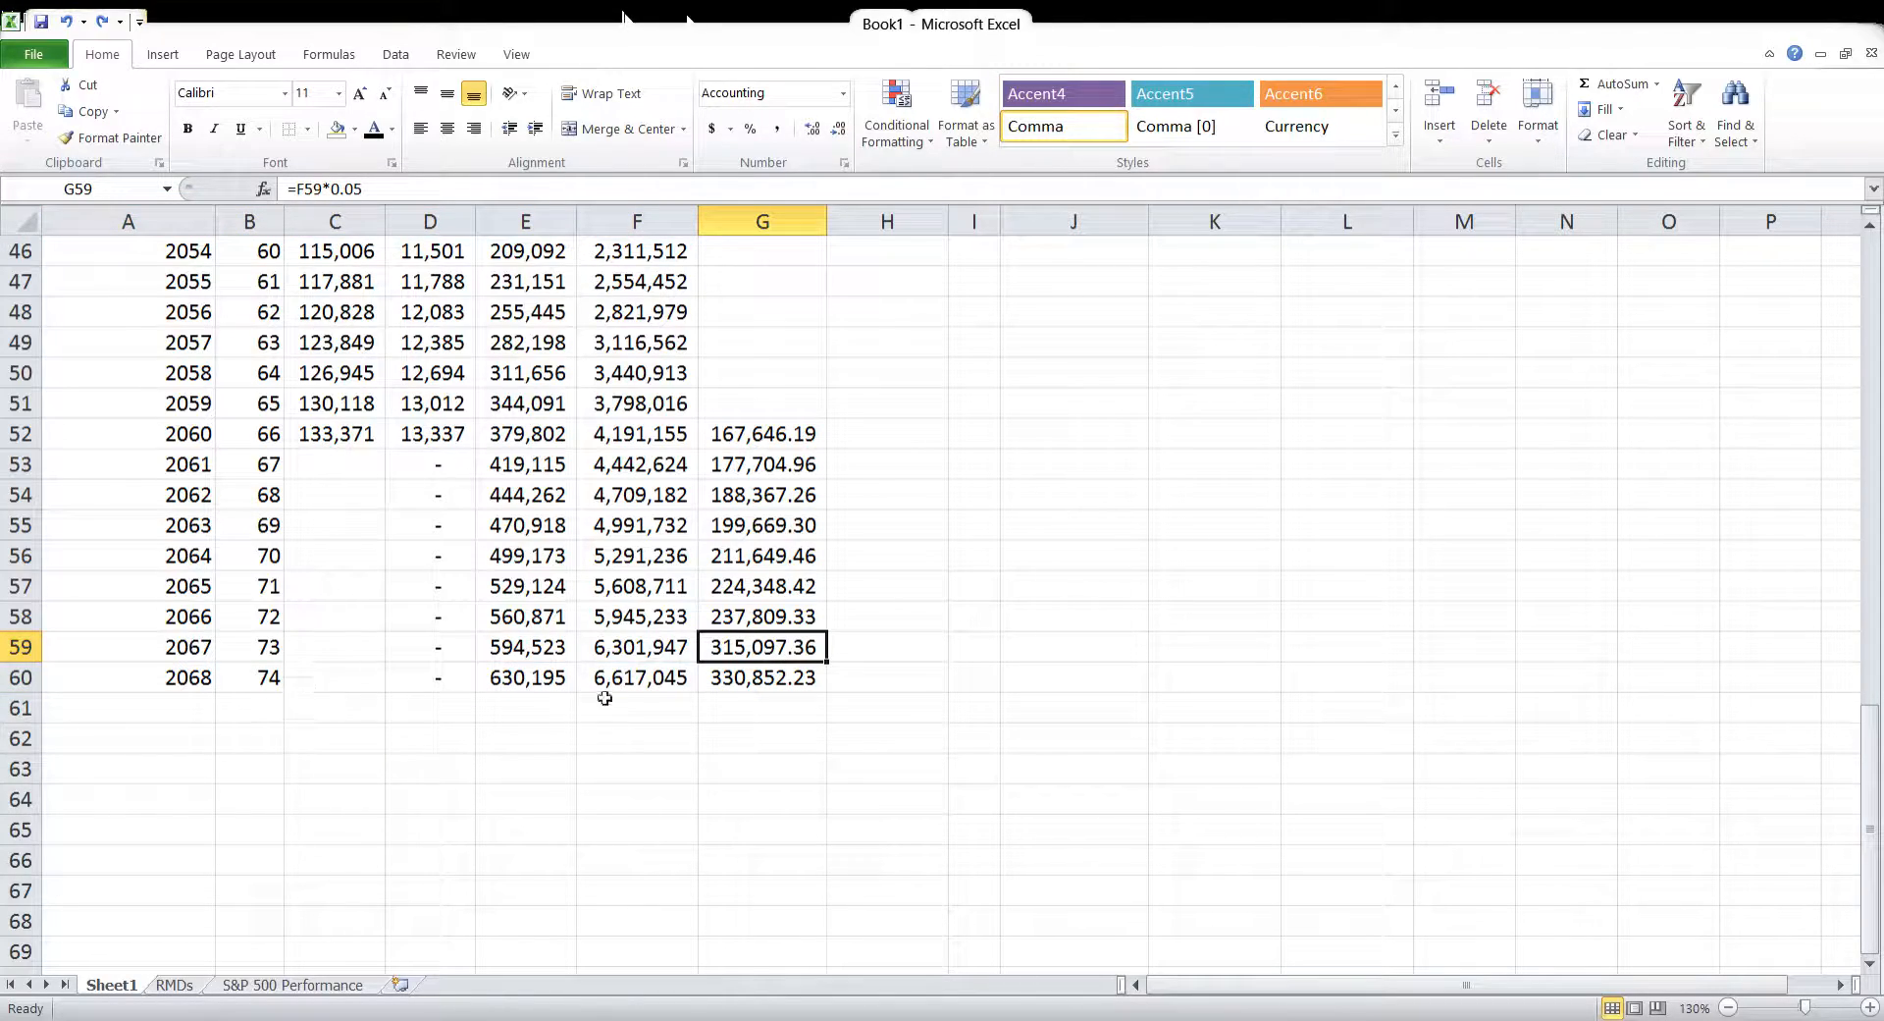
scroll(810, 824, up, 15)
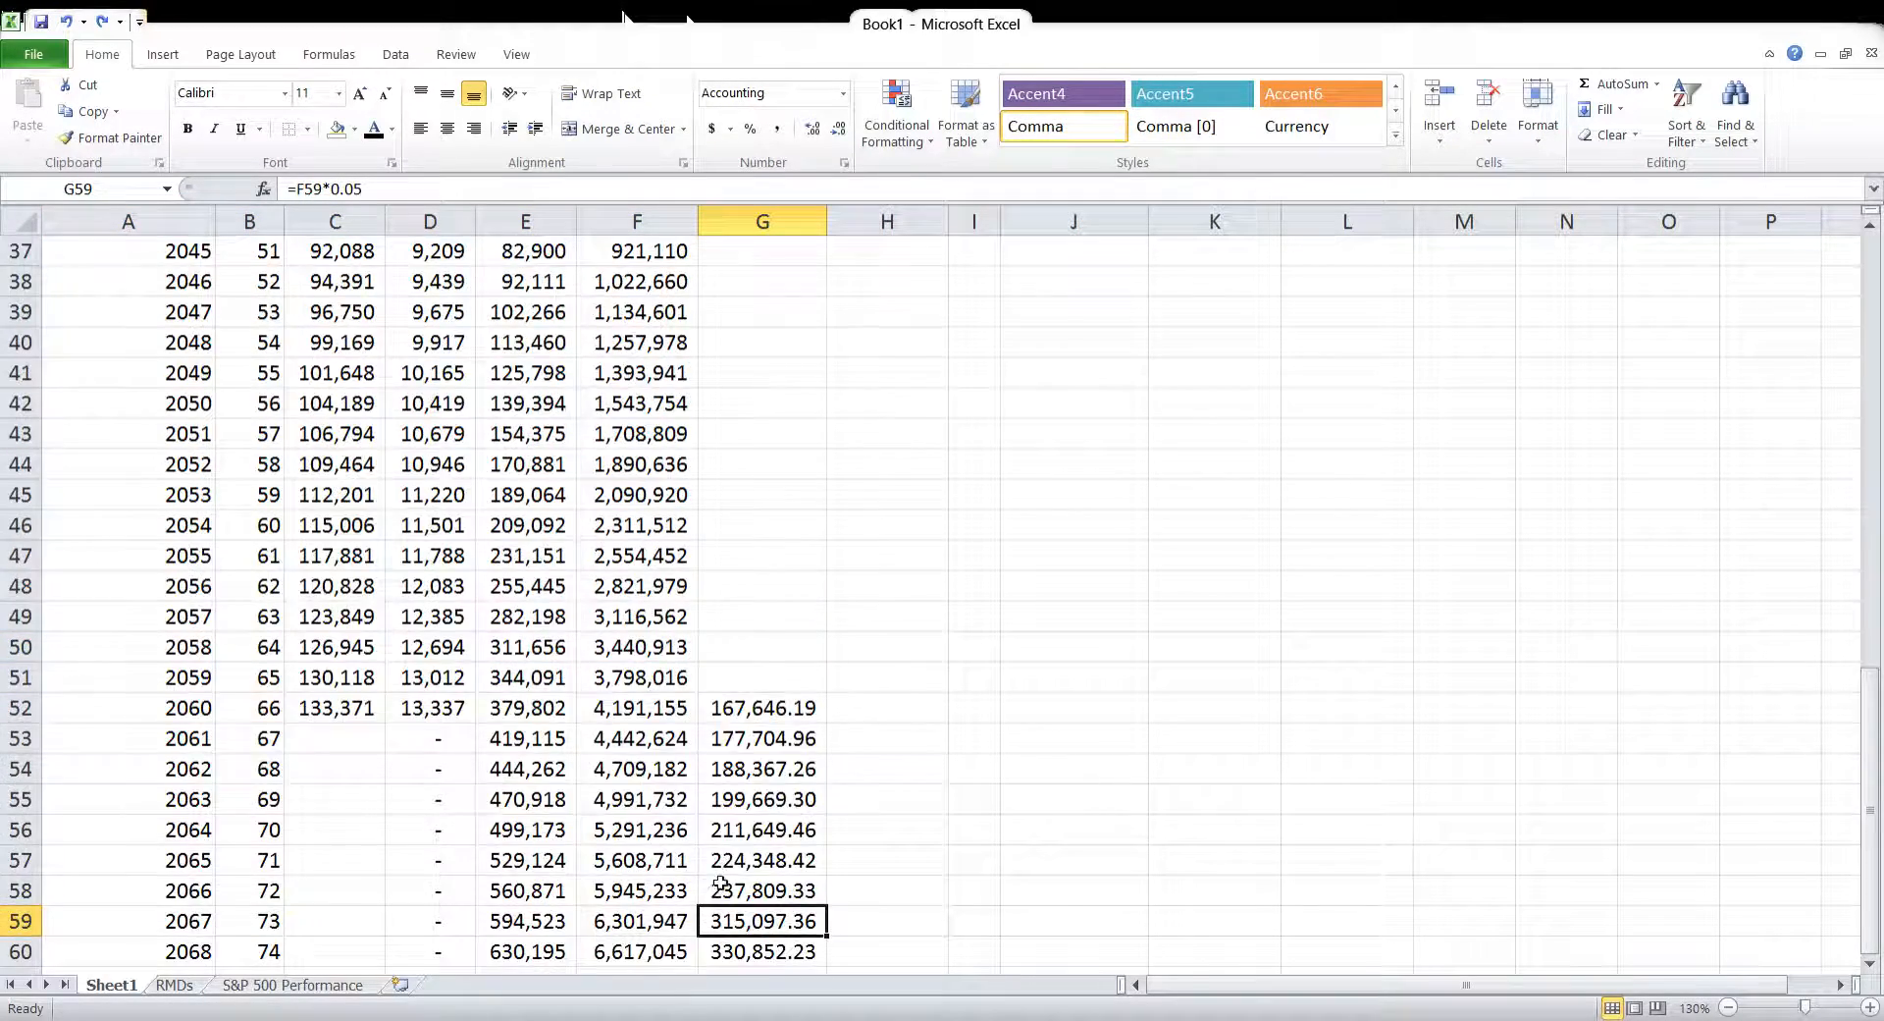
click(911, 438)
text(IAF)
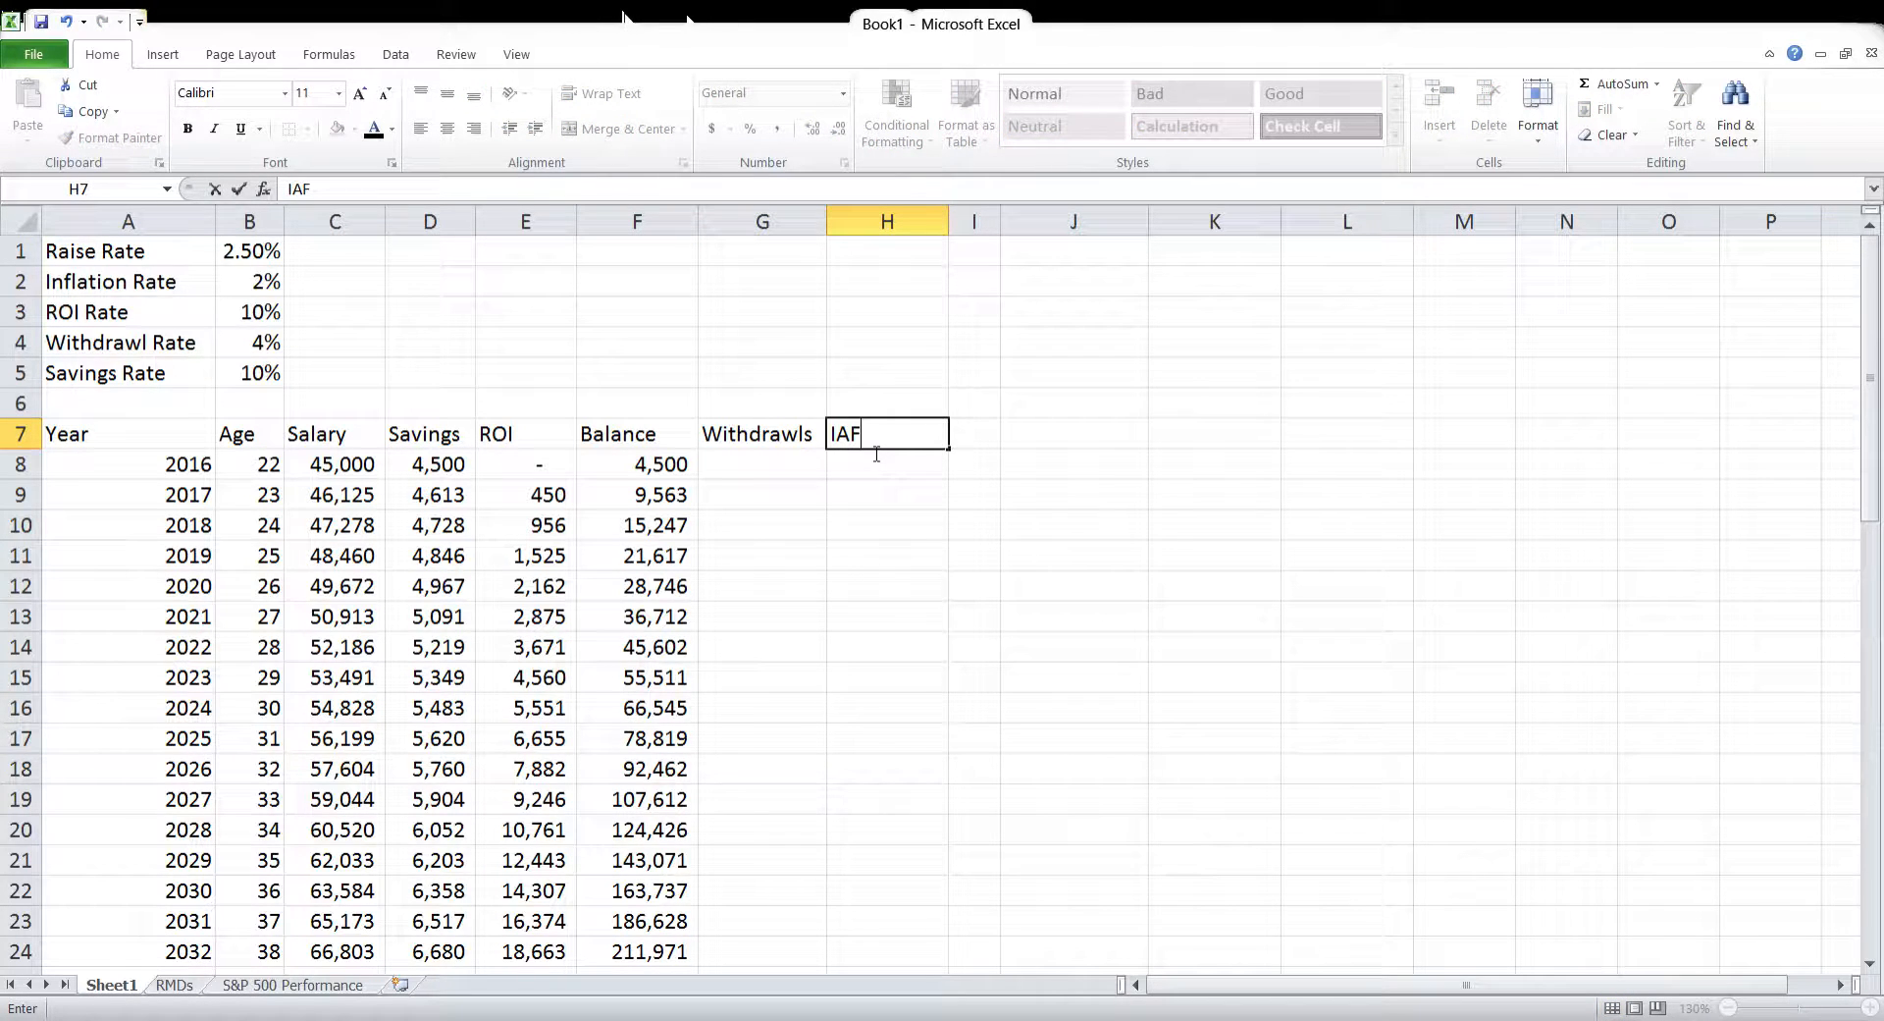
key(Return)
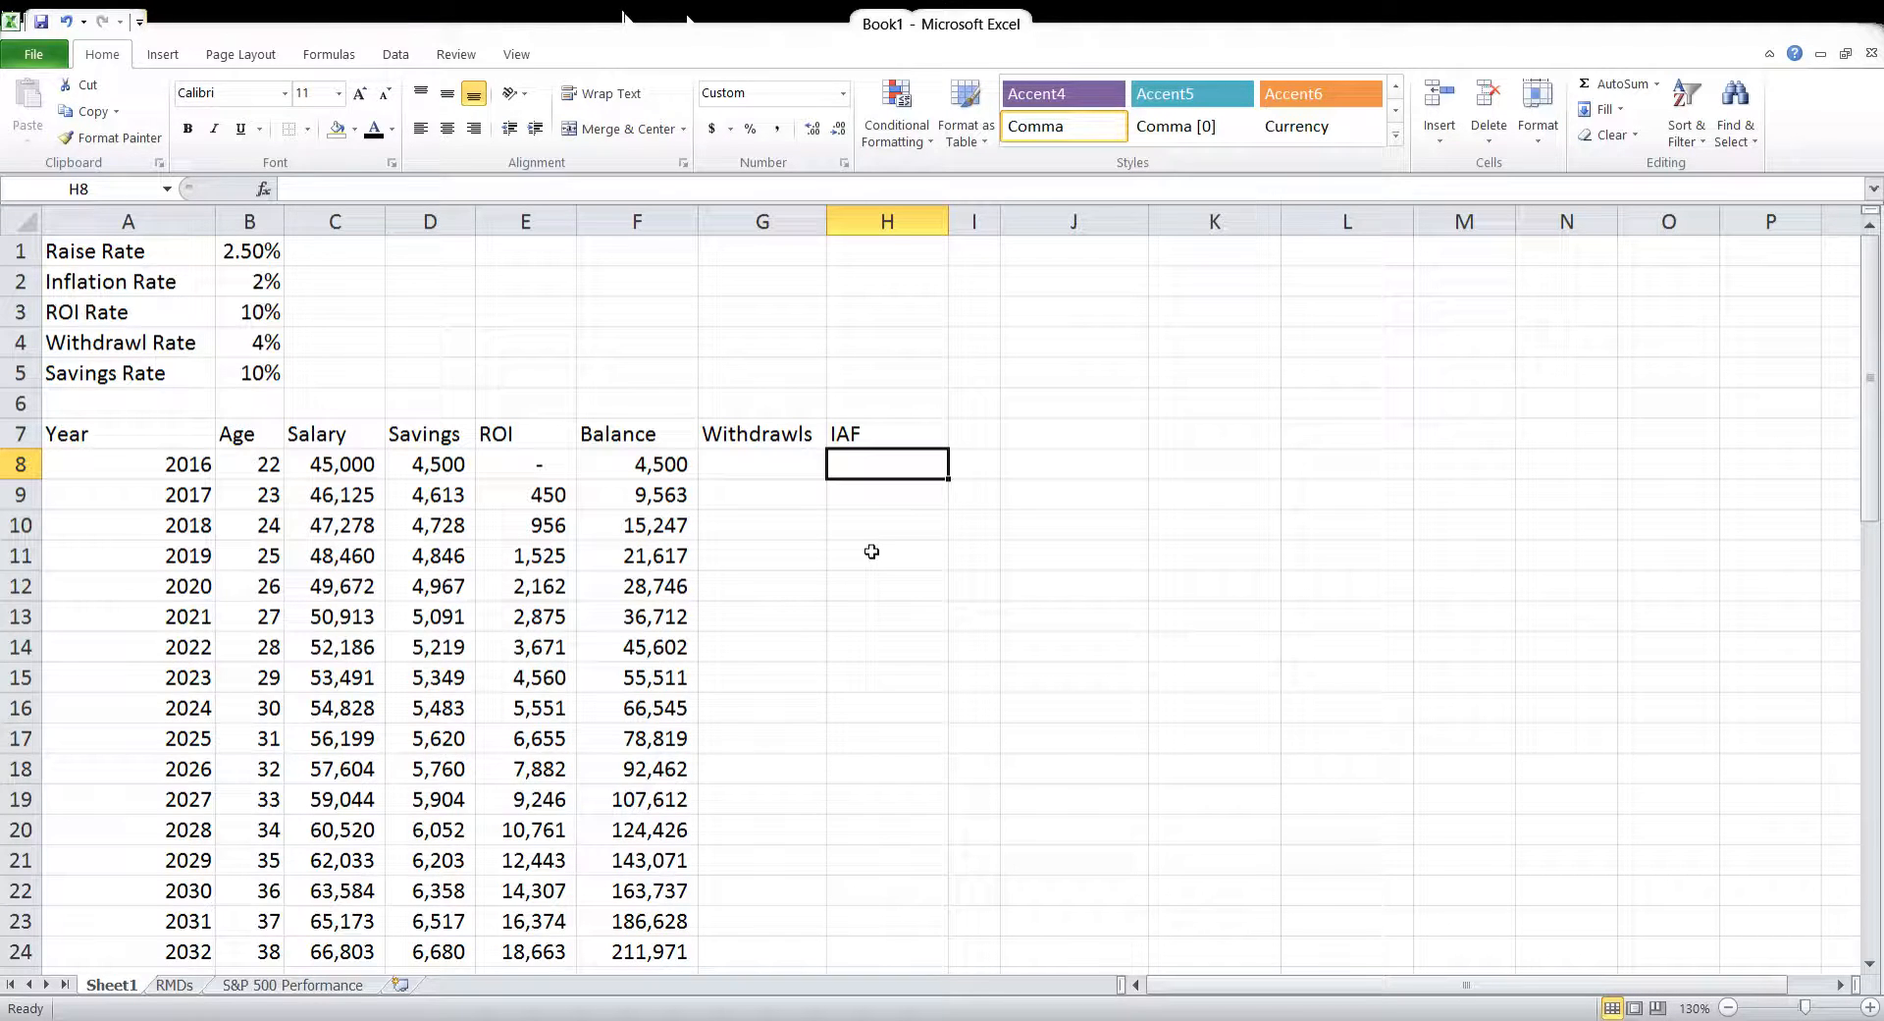
text(1)
key(Return)
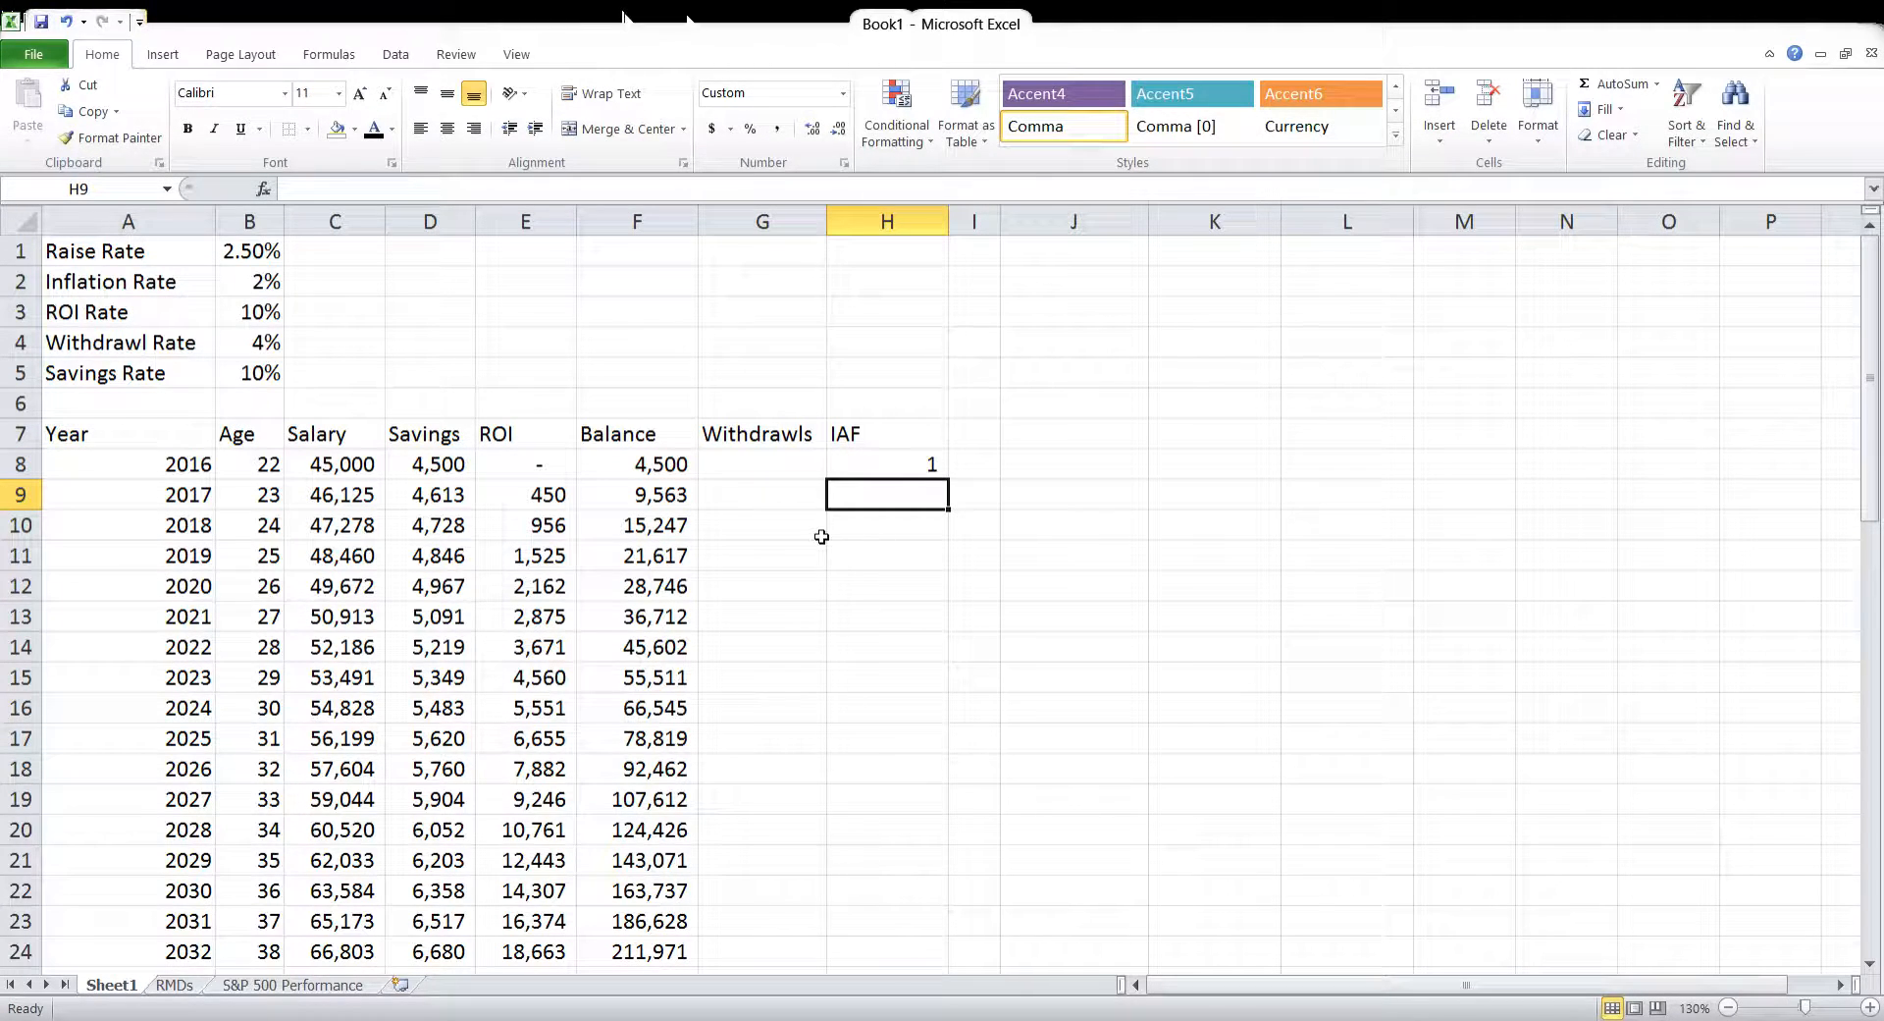
Calculate the 2017 inflation factor in H9 with the formula +H8*(1+B2)
text(+)
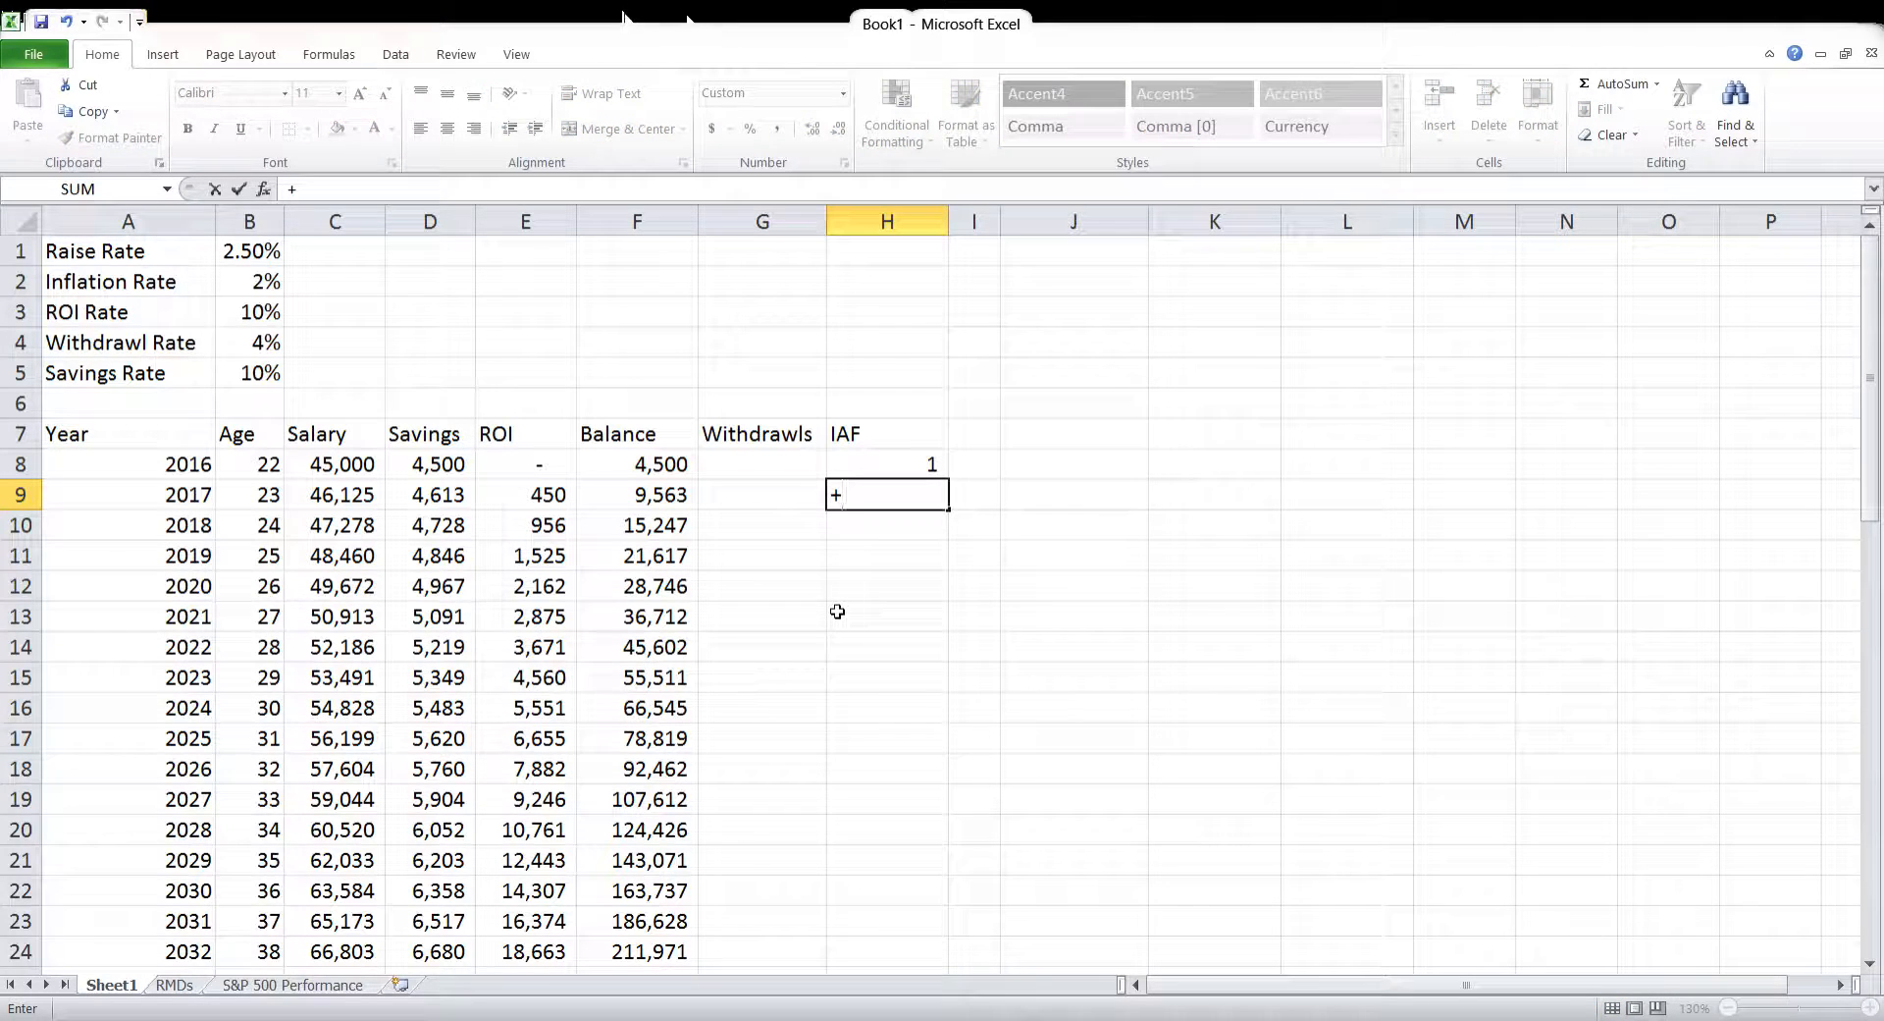
key(Up)
text(*()
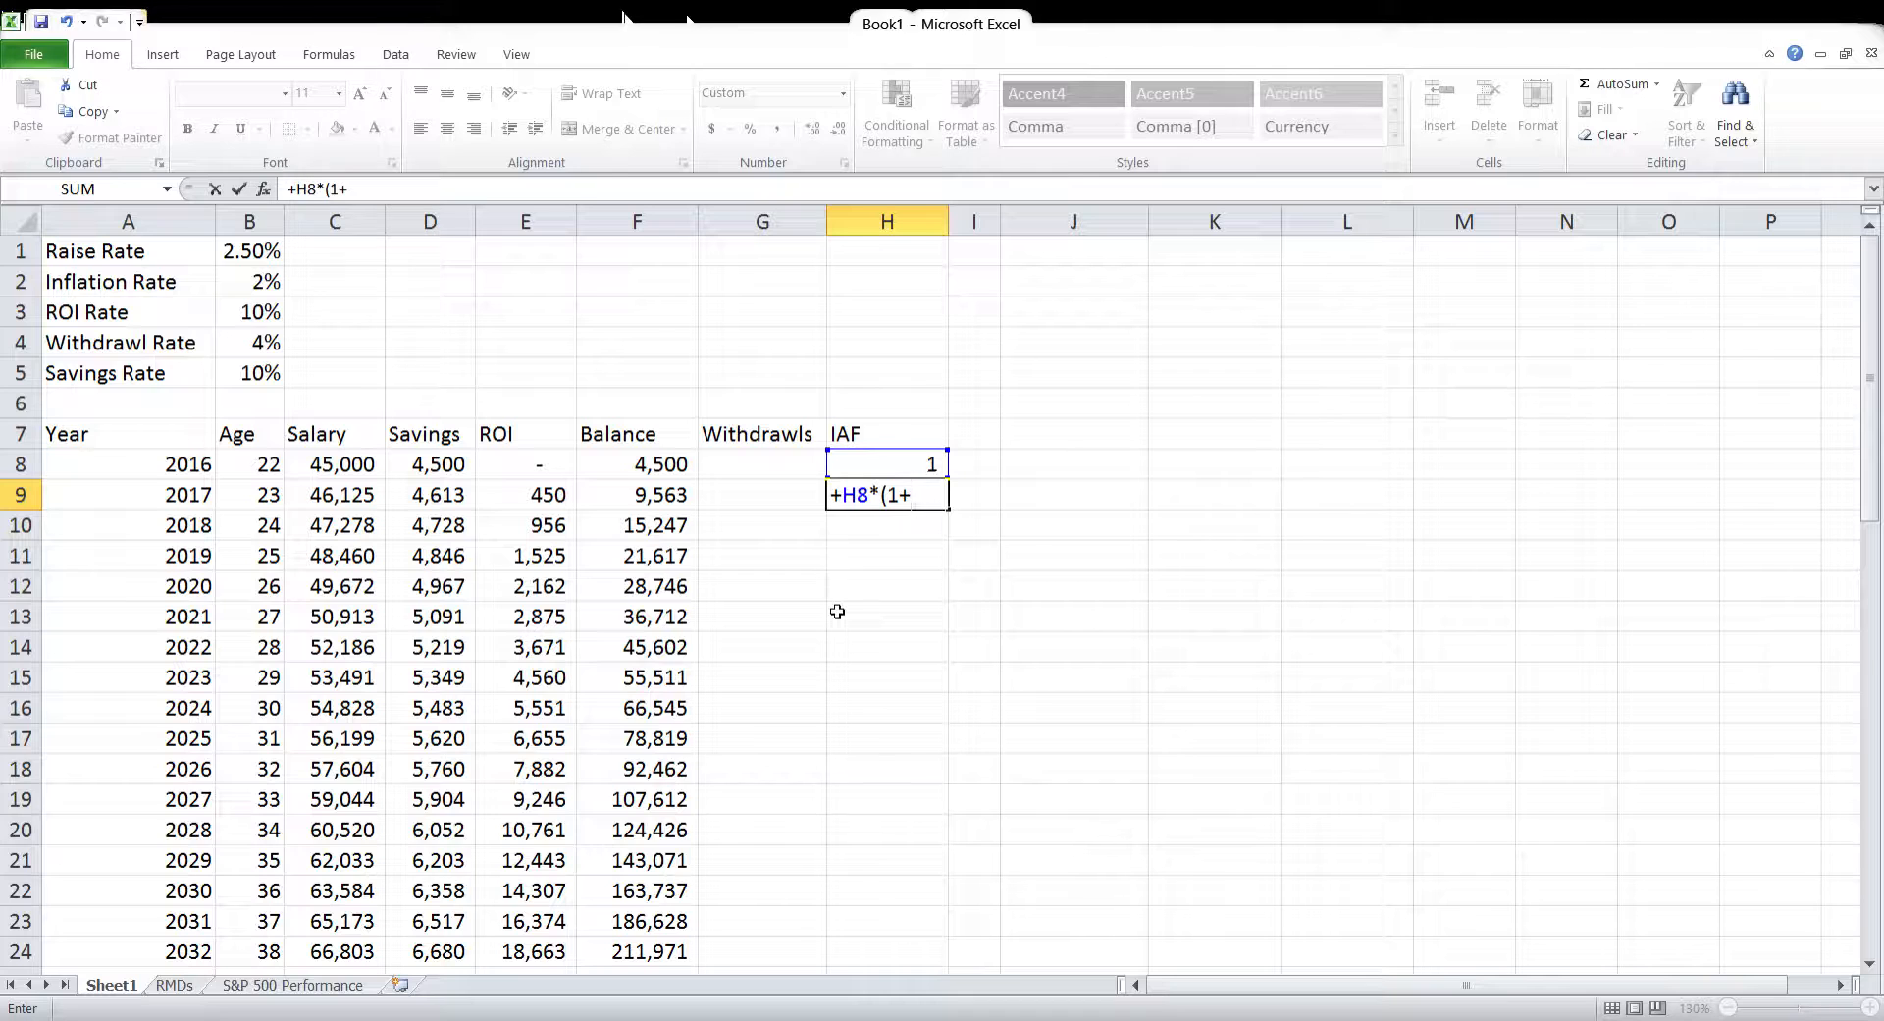
text(1+)
click(267, 293)
text())
key(Return)
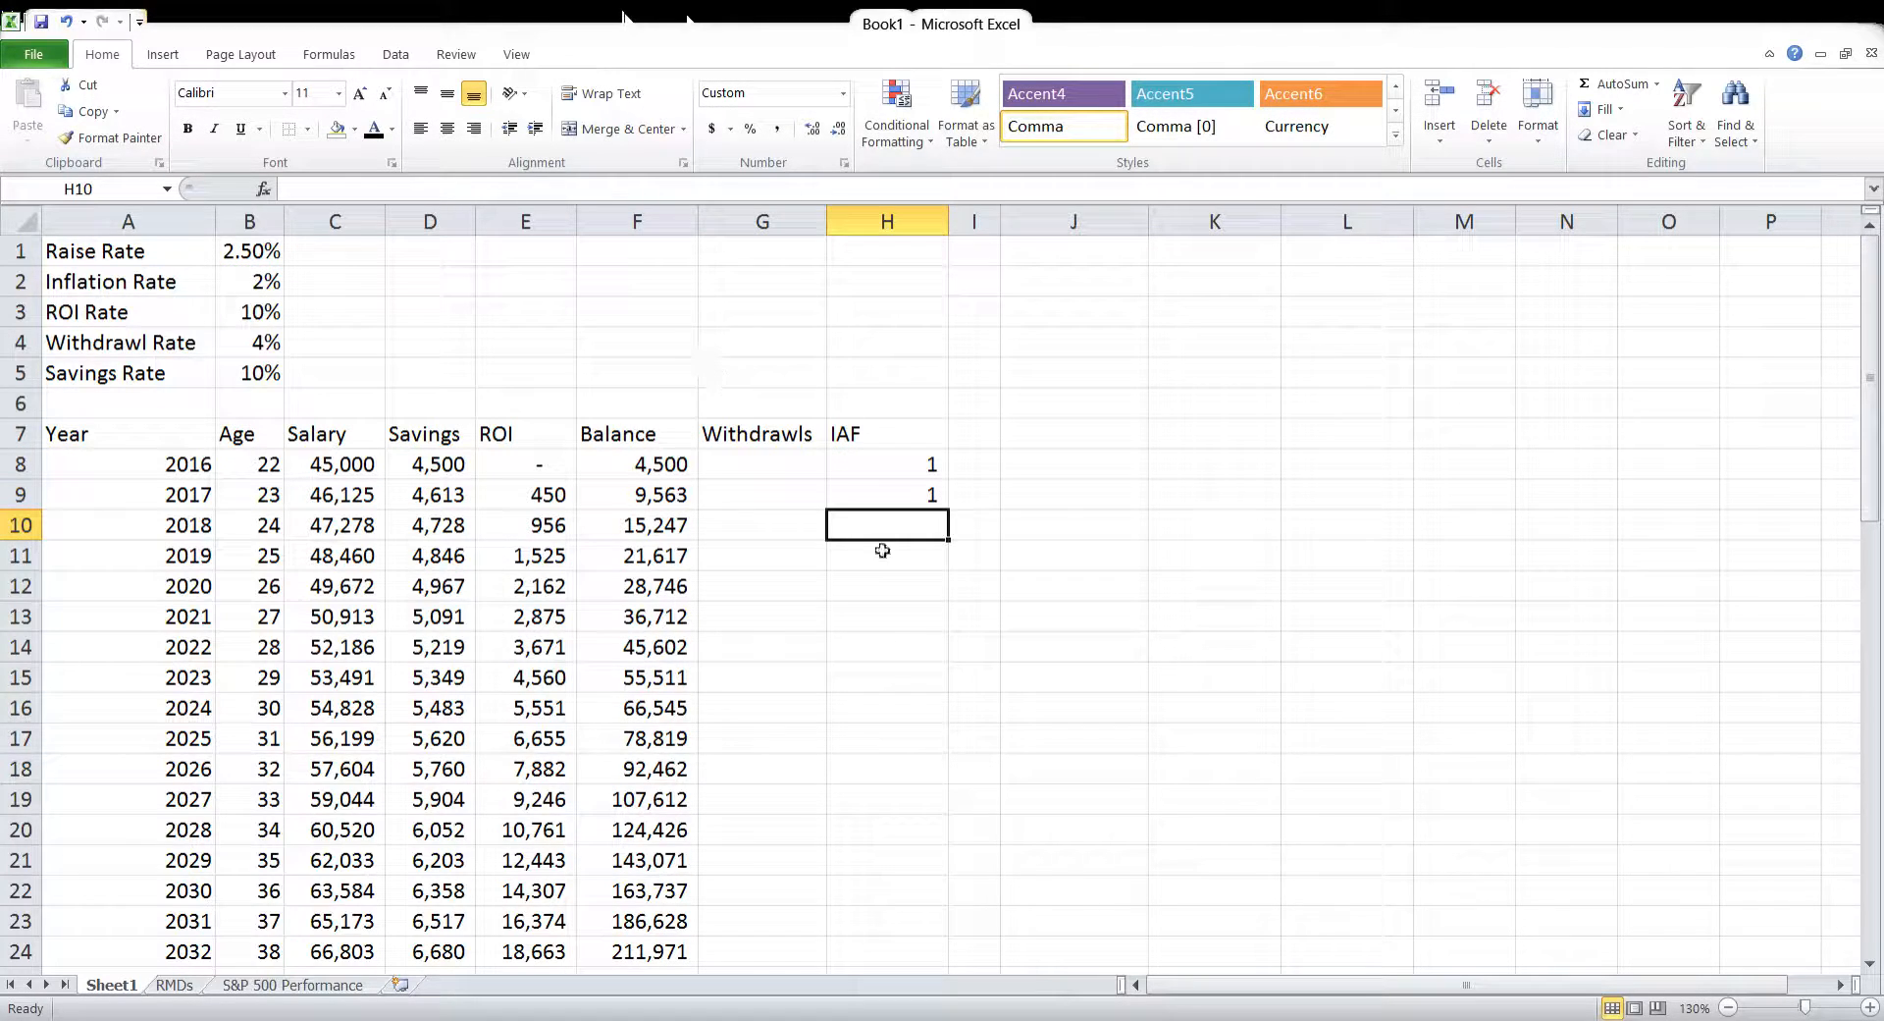
Show the inflation factors in H8 and H9 with two decimal places
drag(940, 466, 937, 495)
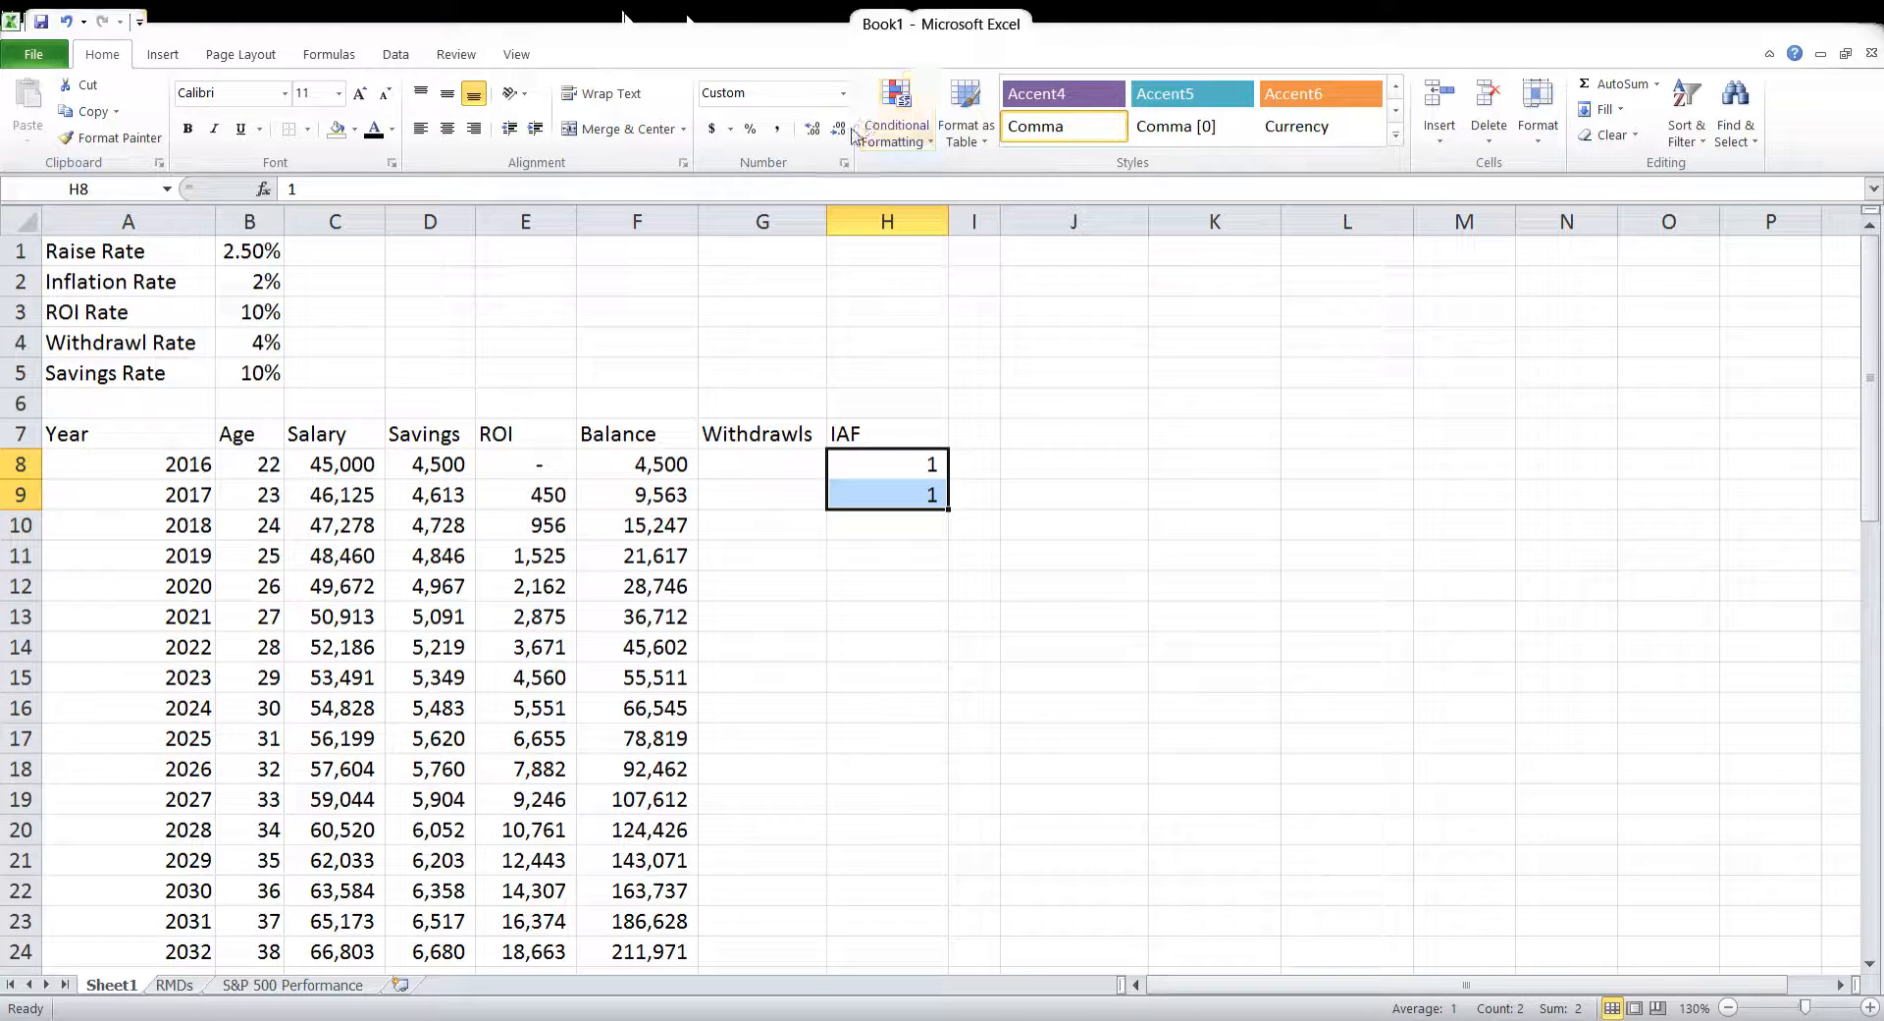
click(815, 131)
click(814, 131)
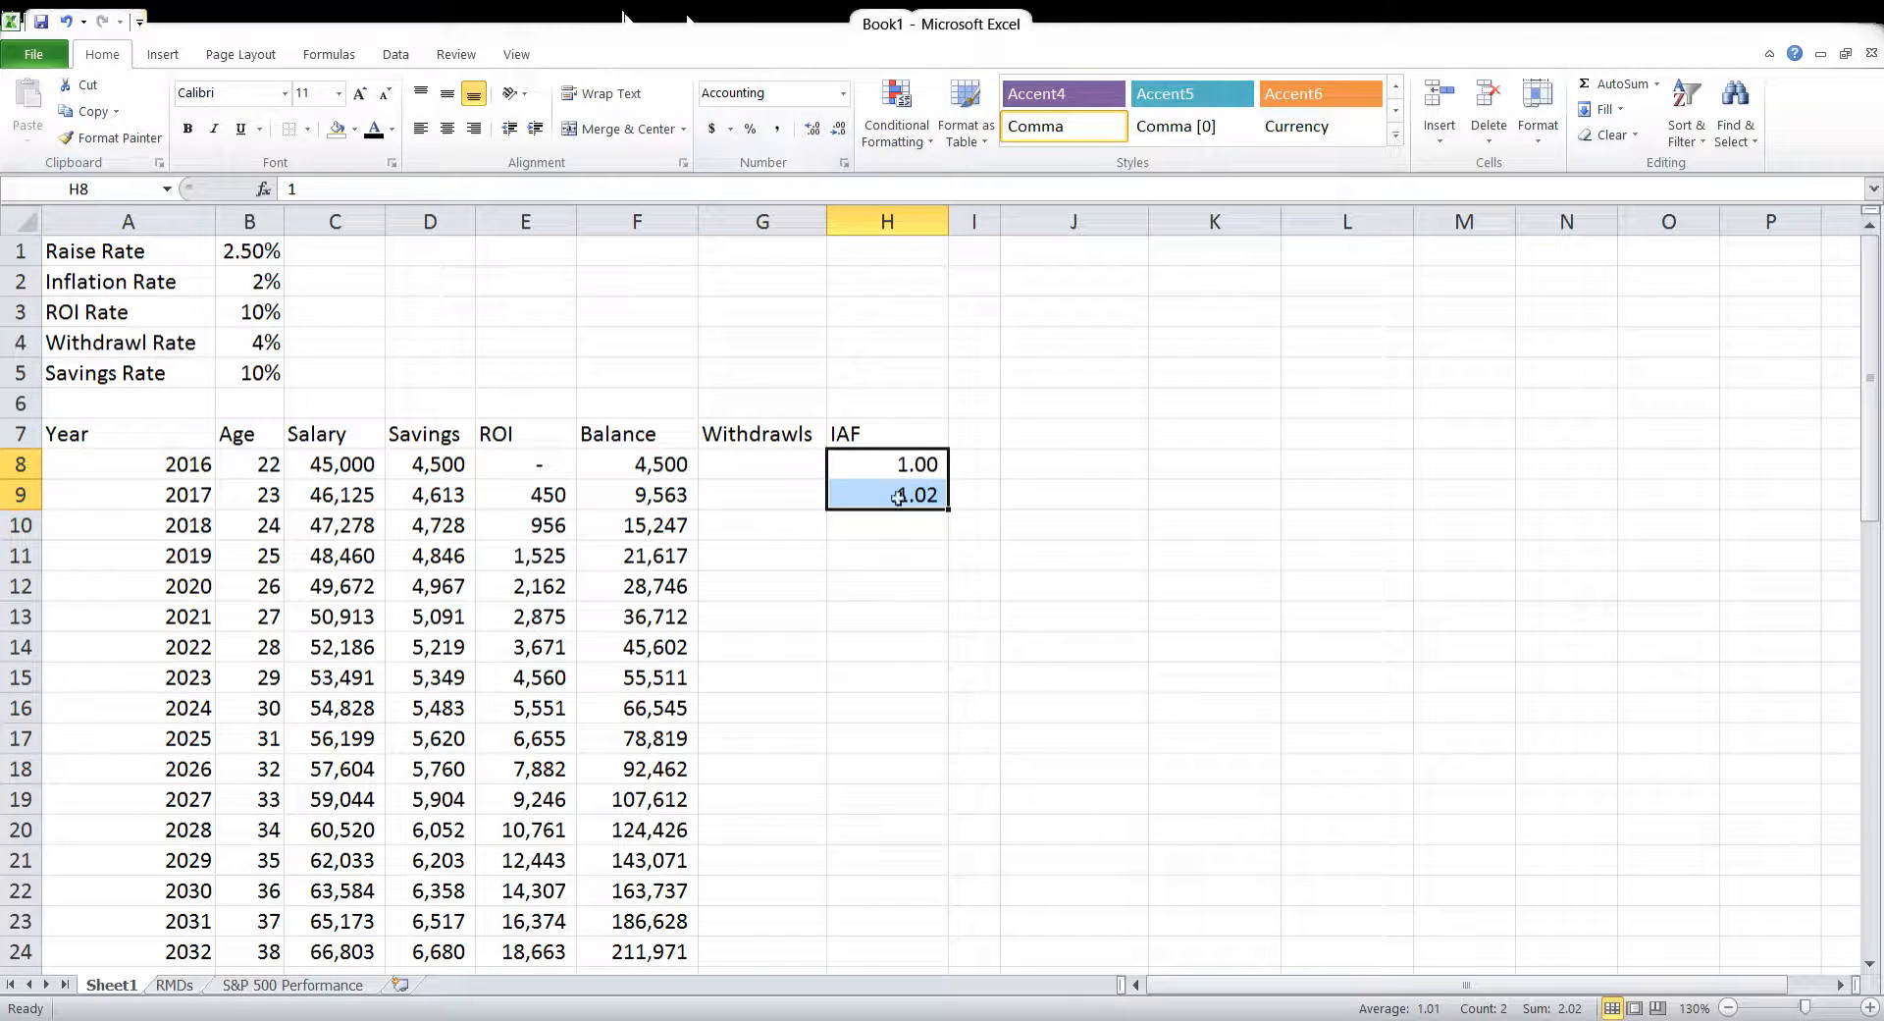
Try to fill the inflation factor formula from H9 down to H60 with its relative reference to the inflation rate
click(933, 490)
click(927, 470)
click(940, 497)
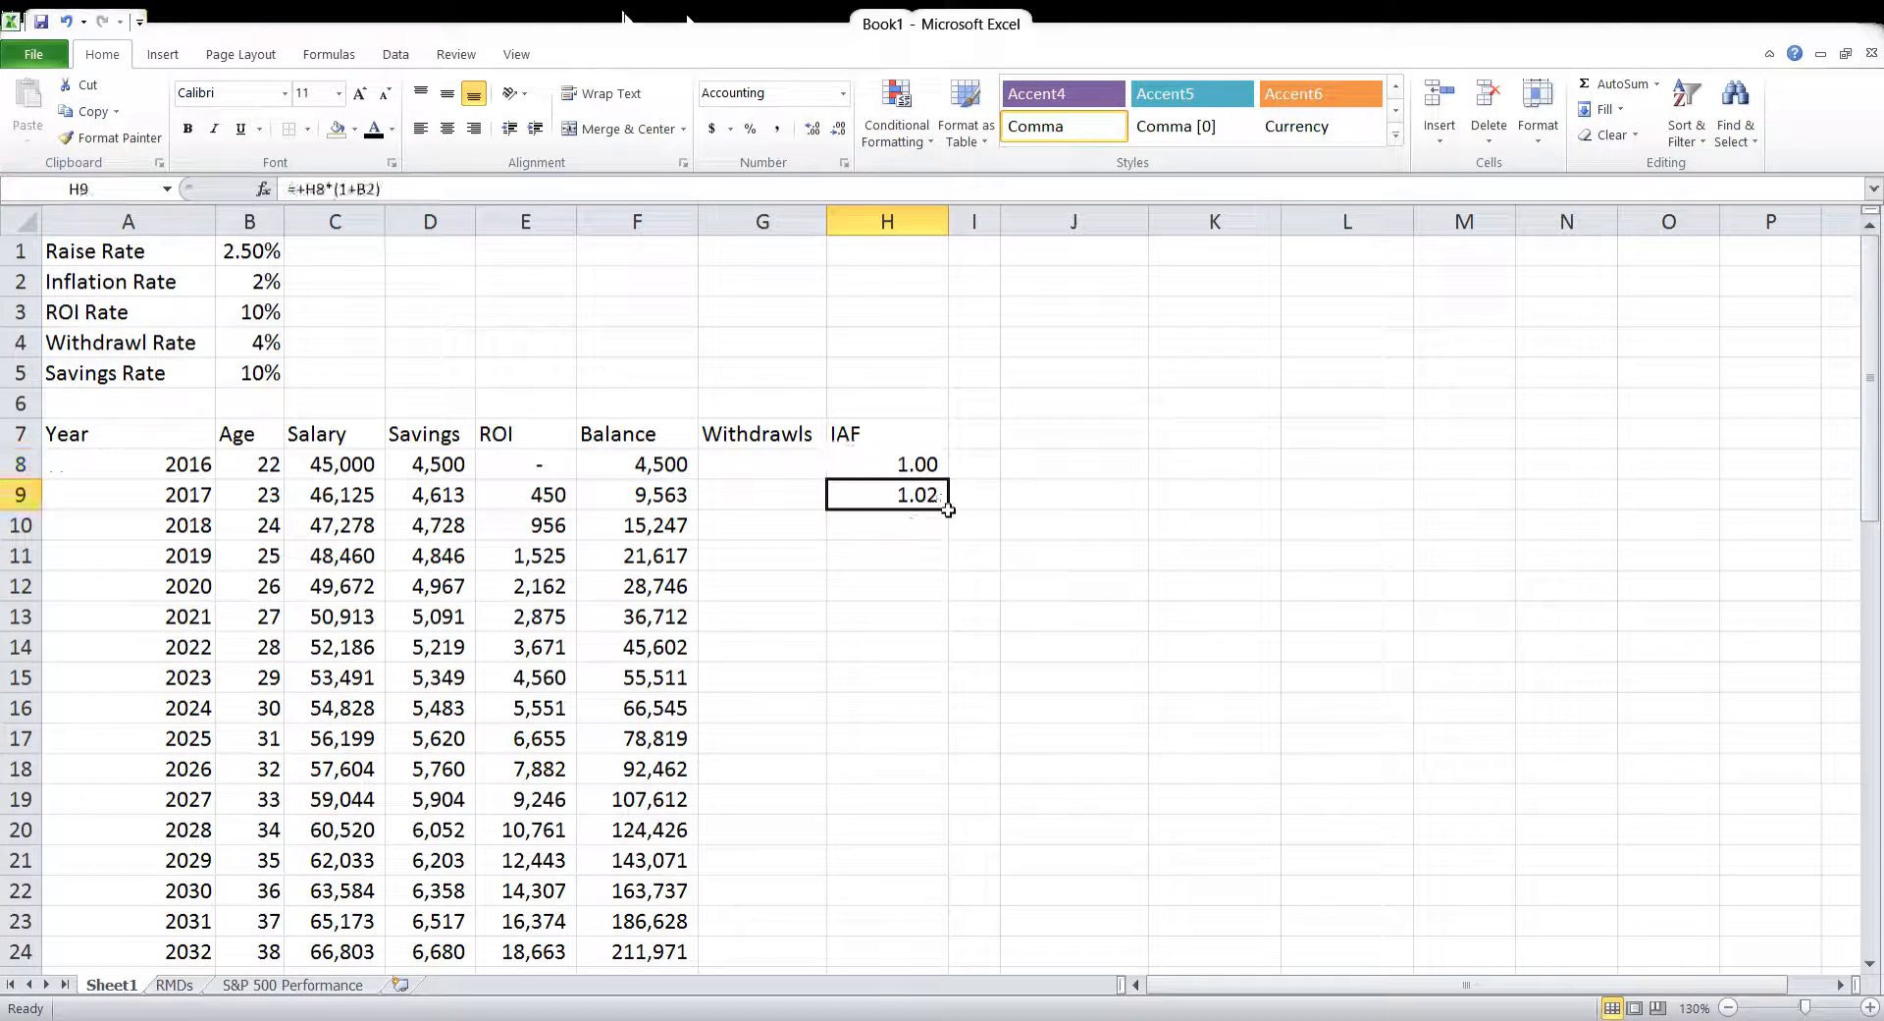
drag(952, 517, 966, 937)
scroll(1040, 510, up, 12)
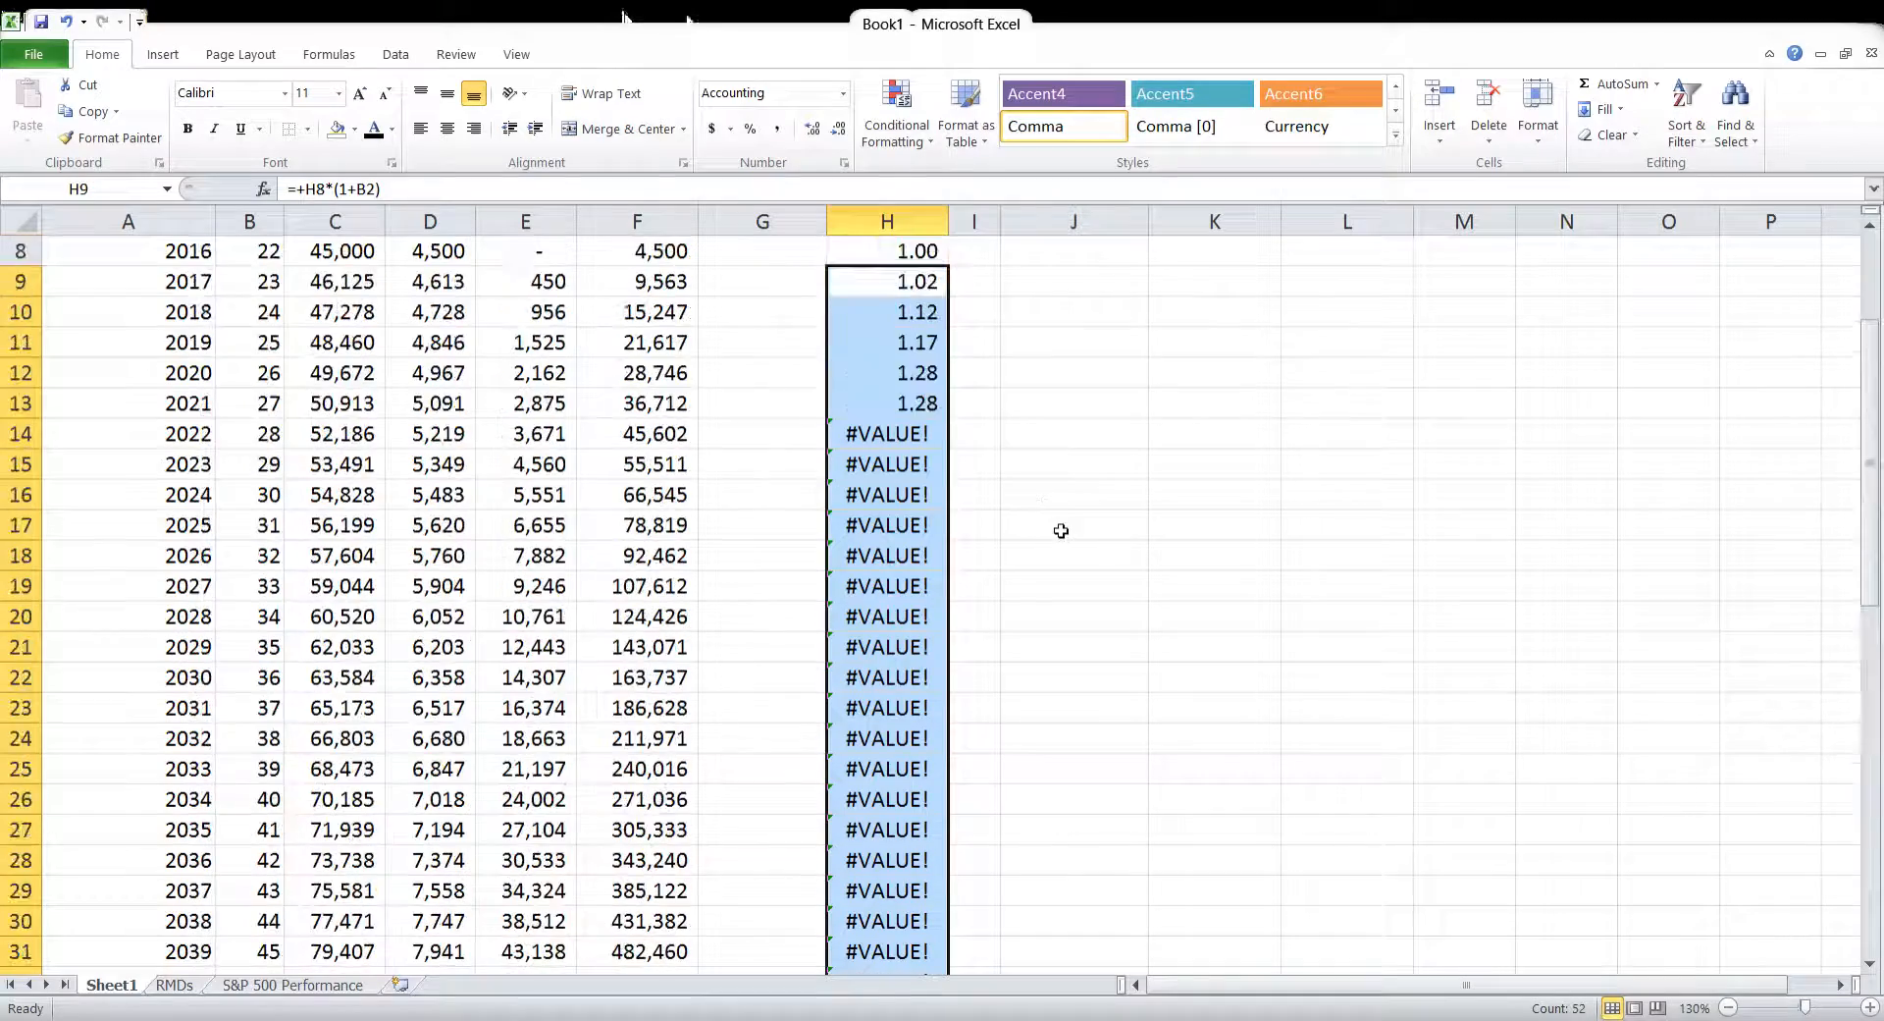
Make the inflation rate reference in H9 absolute so the formula reads =+H8*(1+$B$2)
click(919, 504)
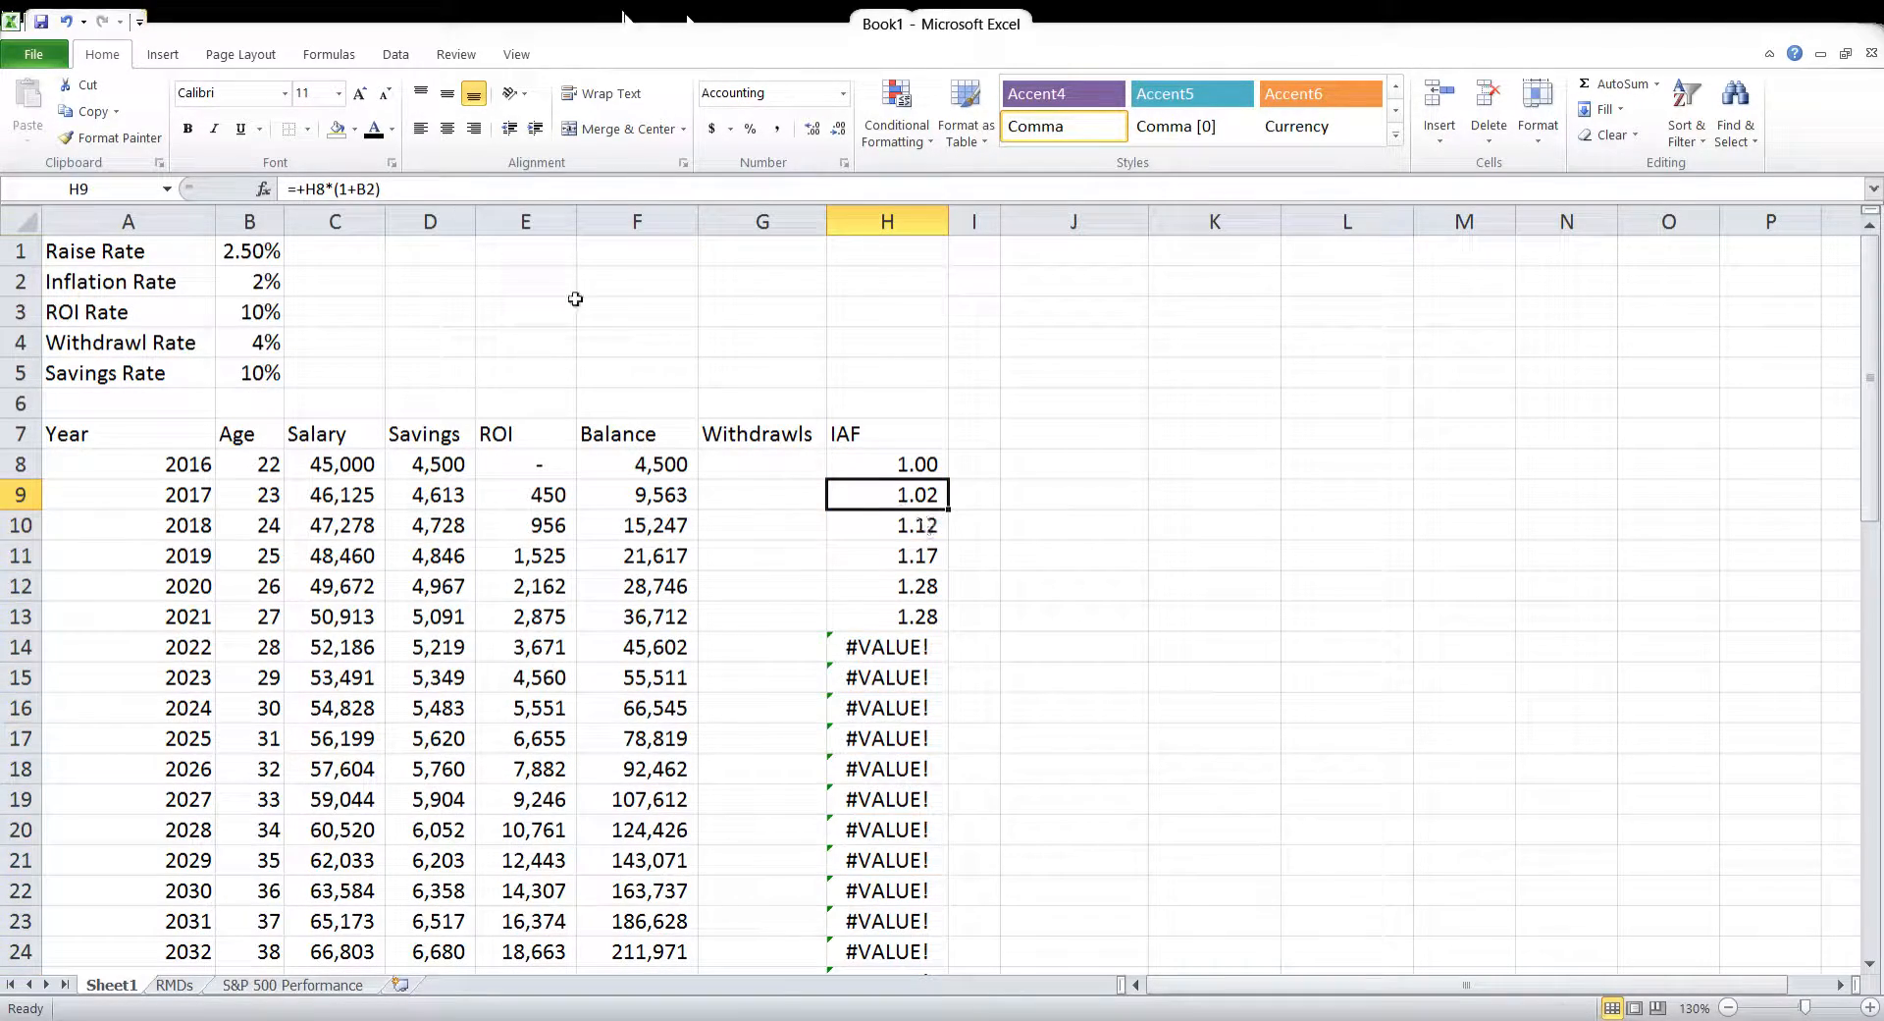
key(F2)
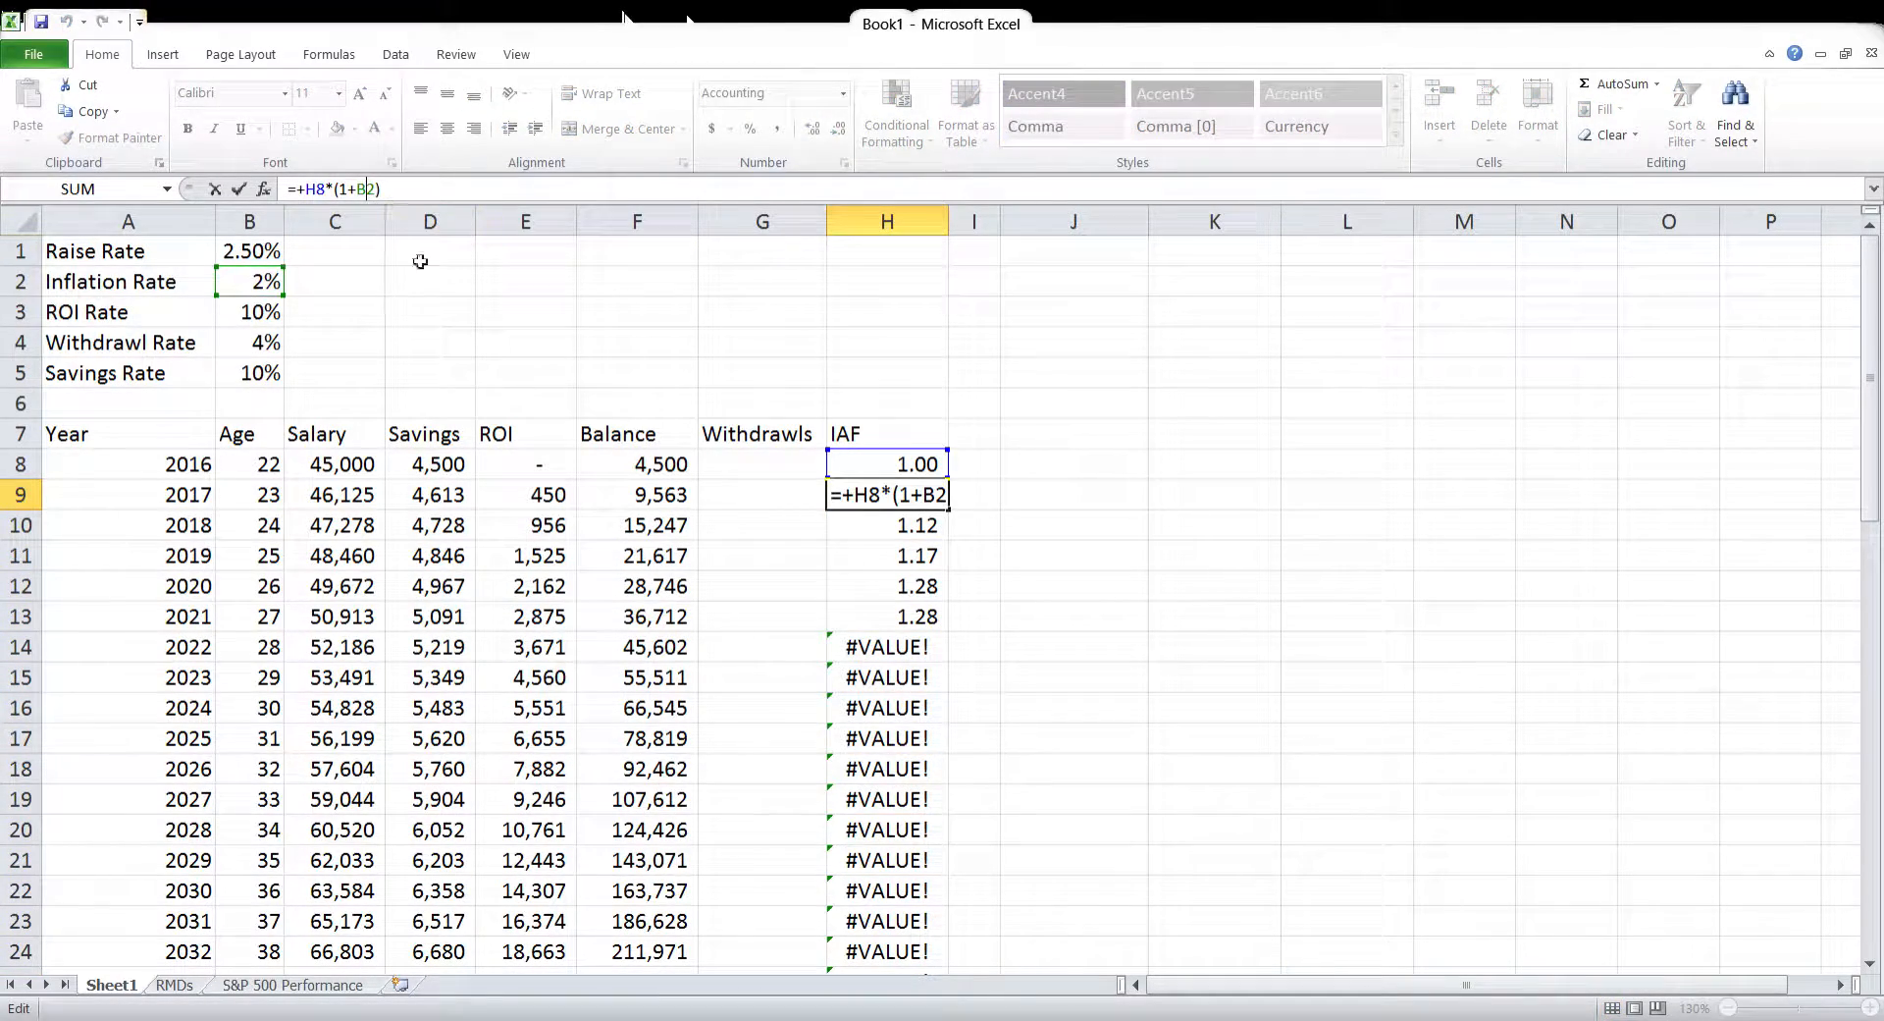
key(F4)
key(Return)
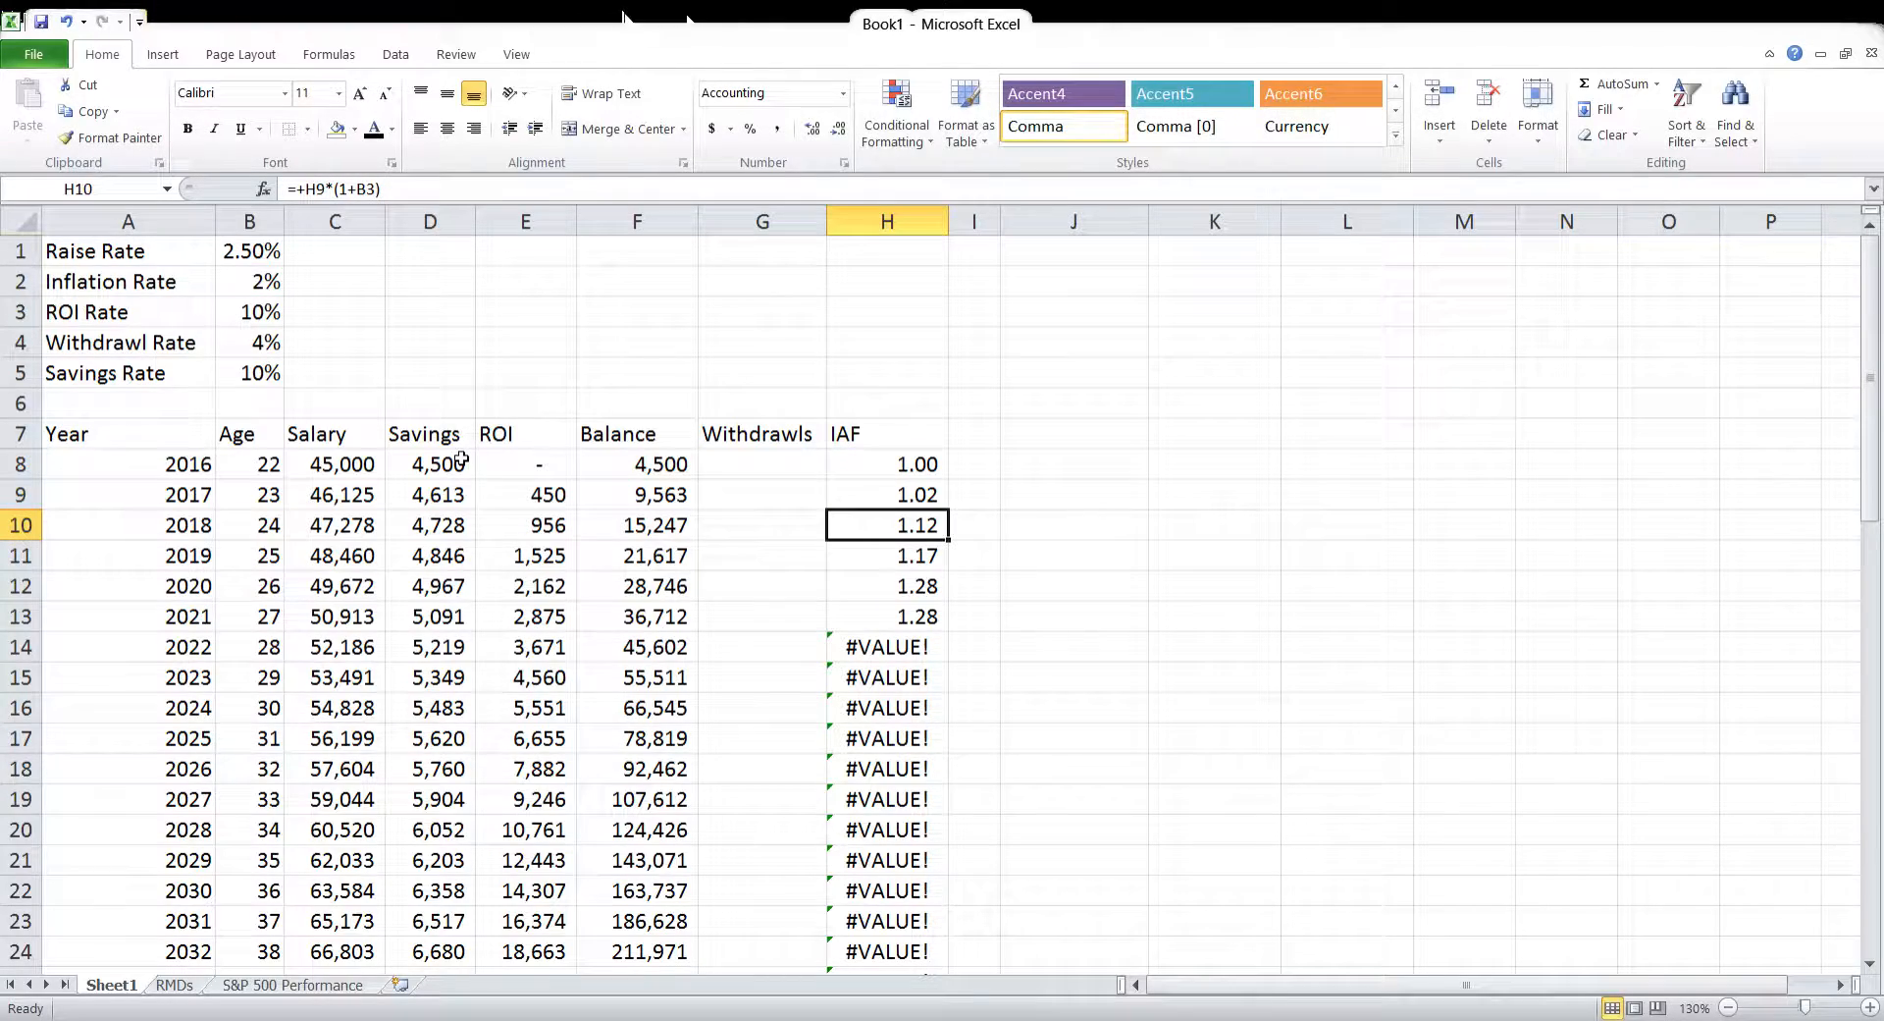
Fill the corrected inflation factor formula from H9 down through H60, covering the years up to 2068
click(912, 507)
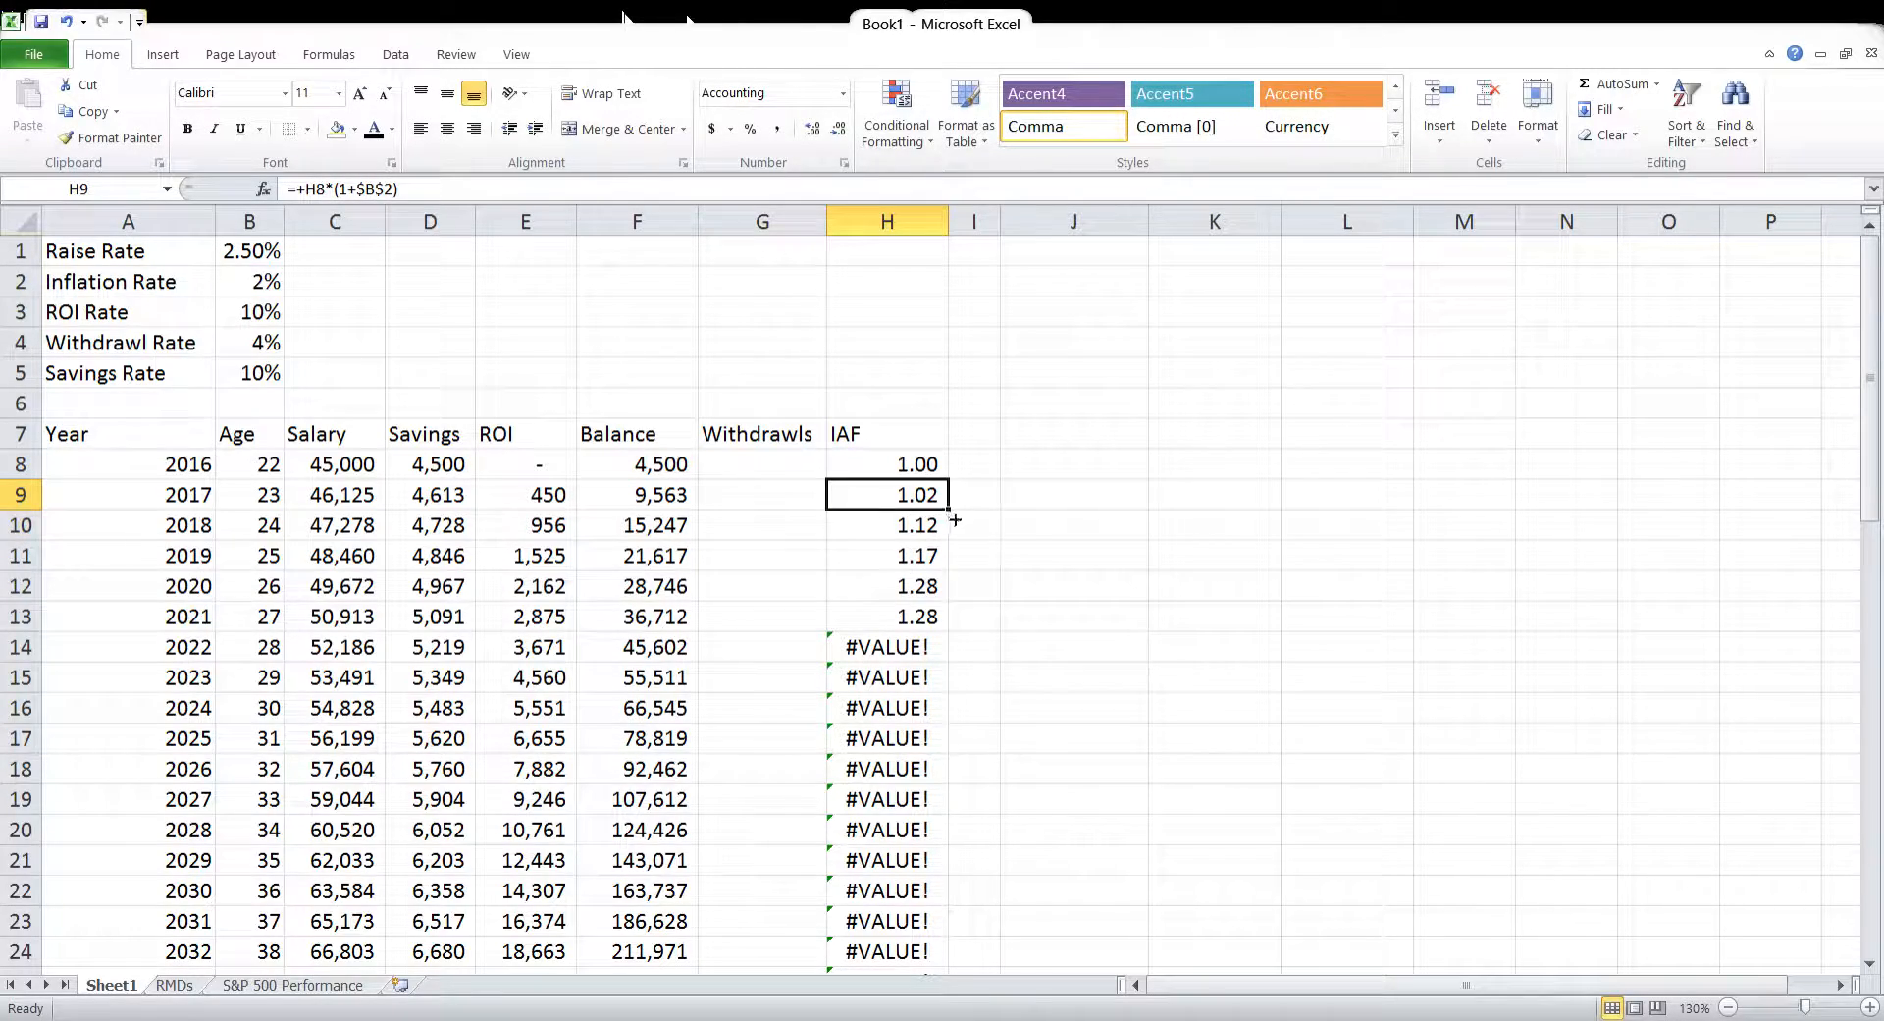
drag(948, 491, 950, 942)
click(1097, 930)
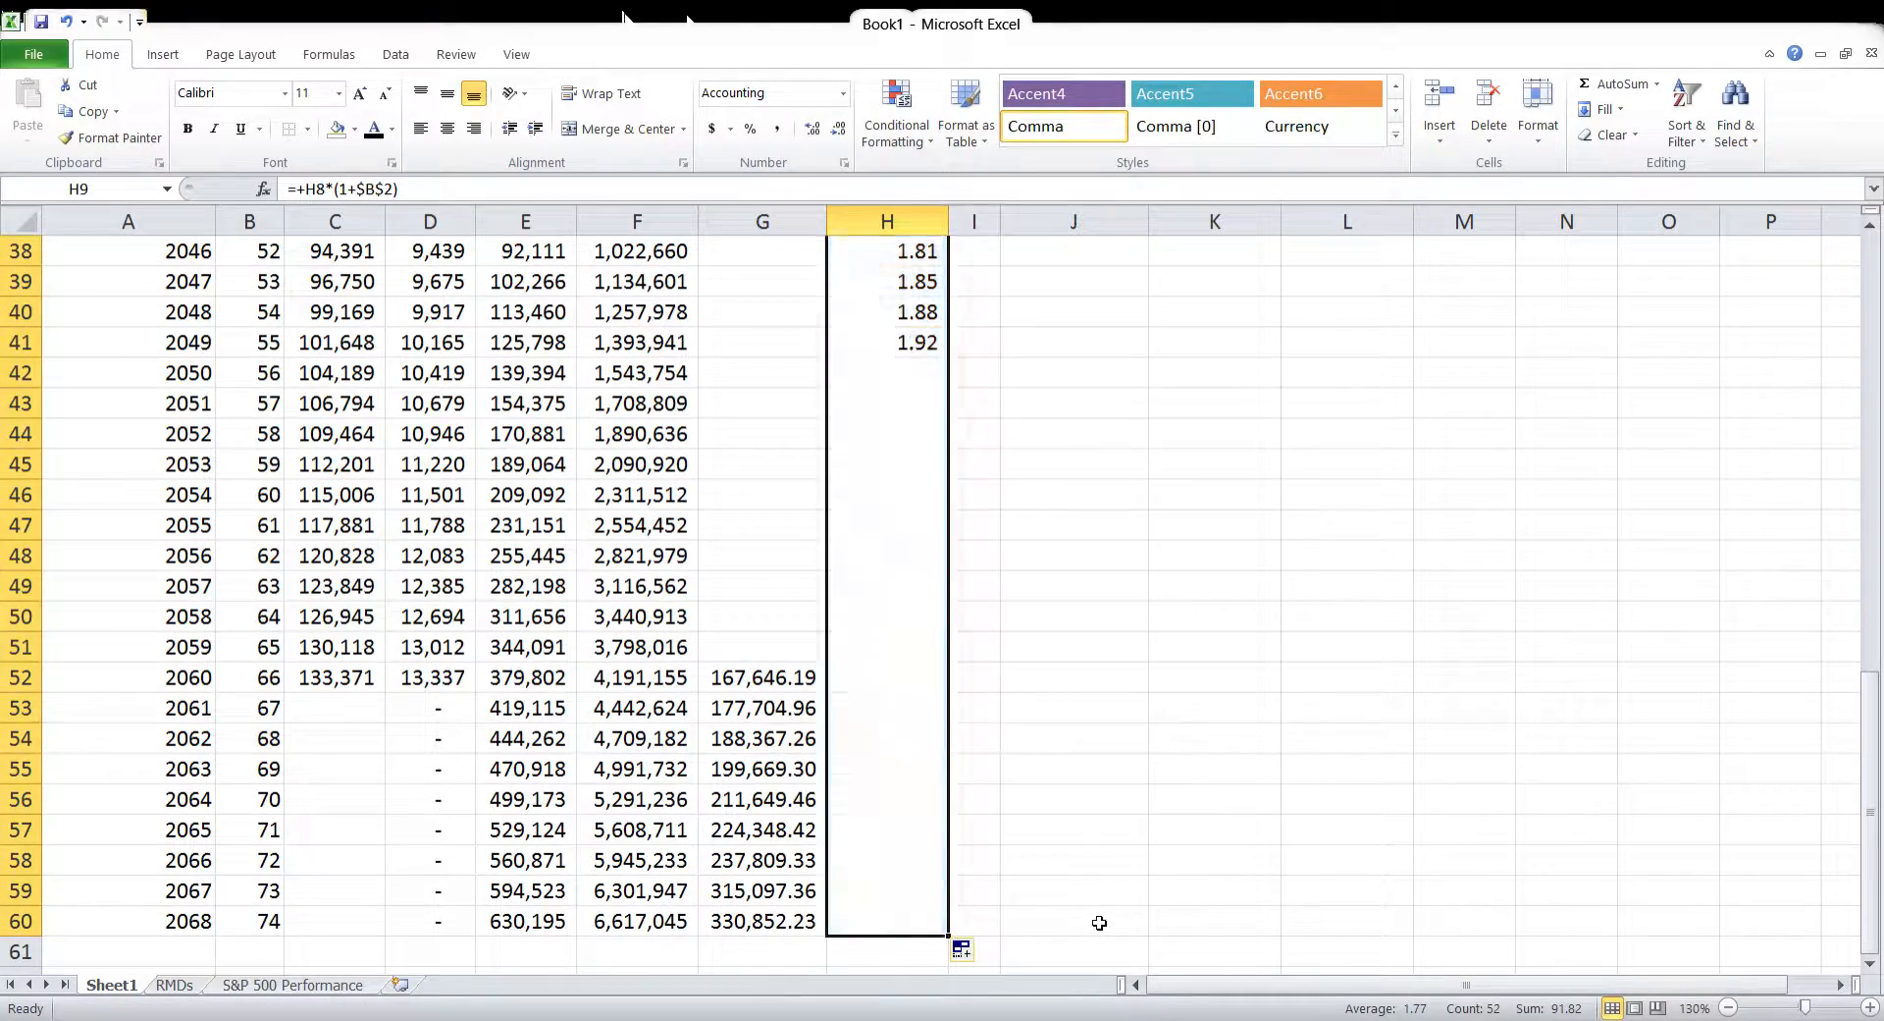
scroll(1096, 842, up, 12)
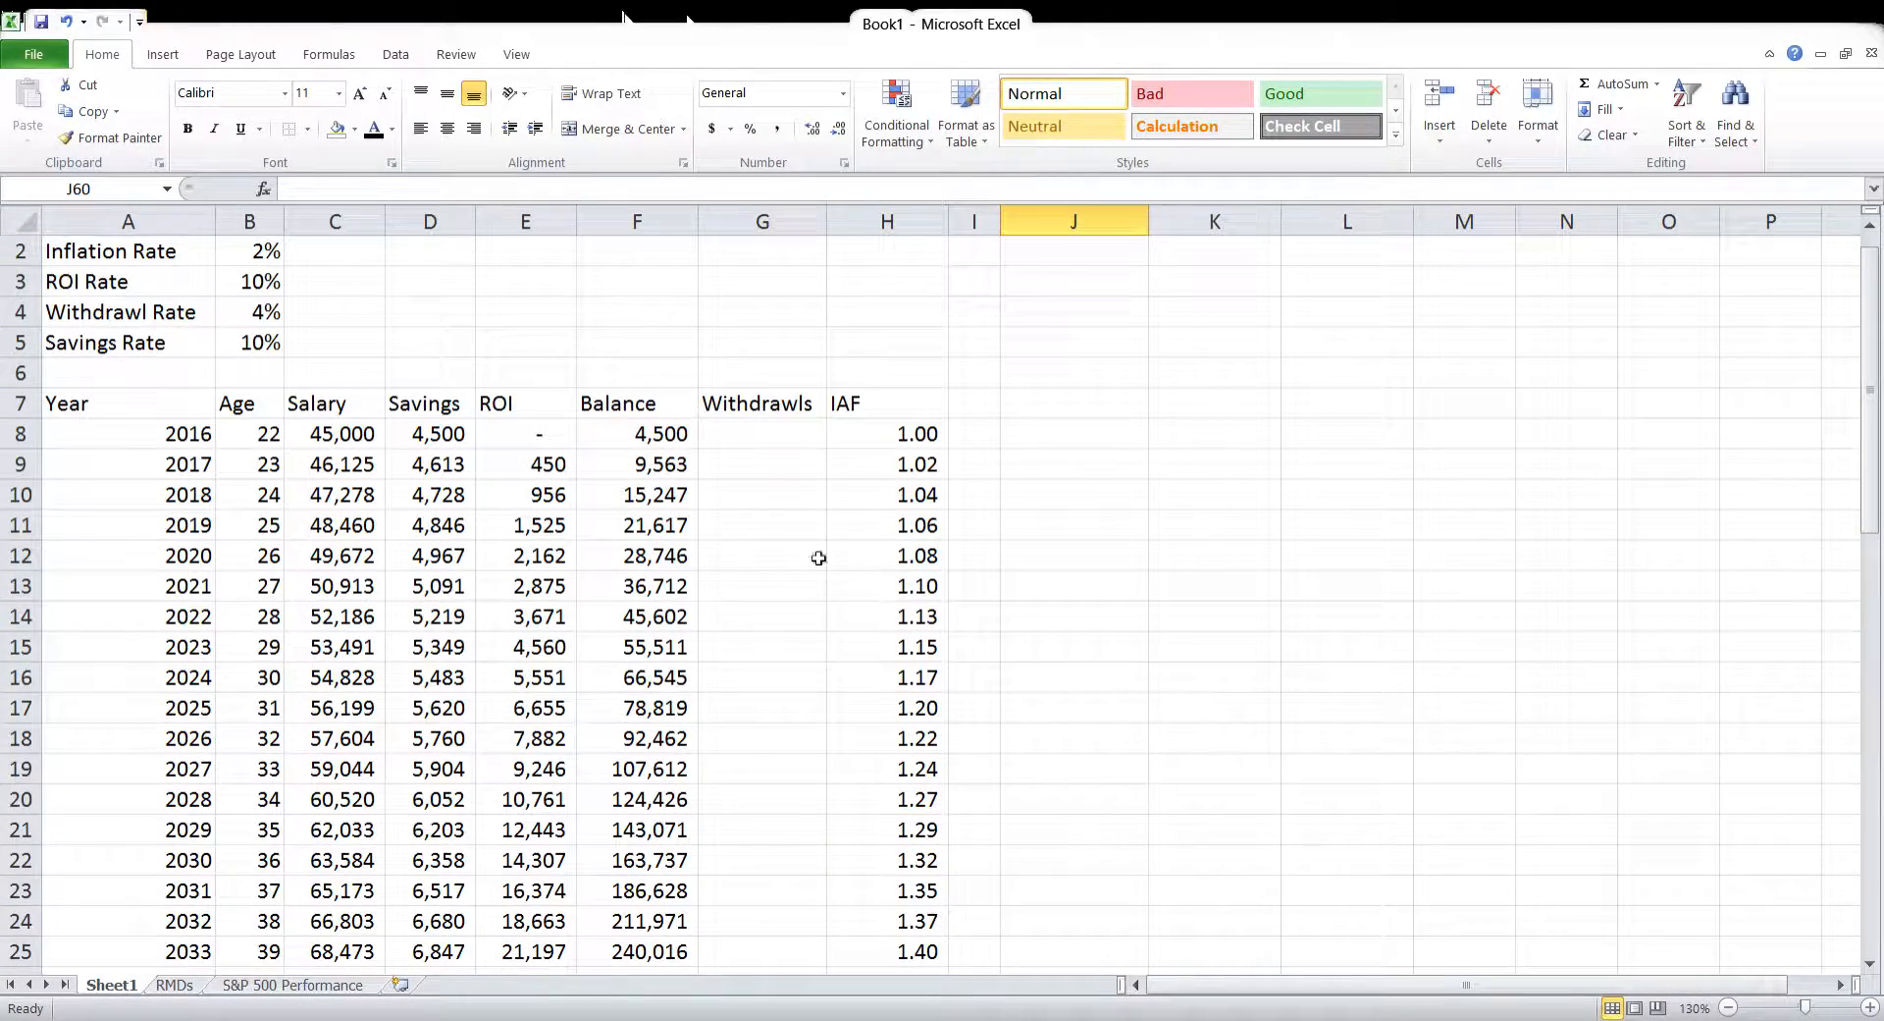
Add the column headings IA Balance in I7 and IA Withdrawls in J7
click(989, 410)
text(IA)
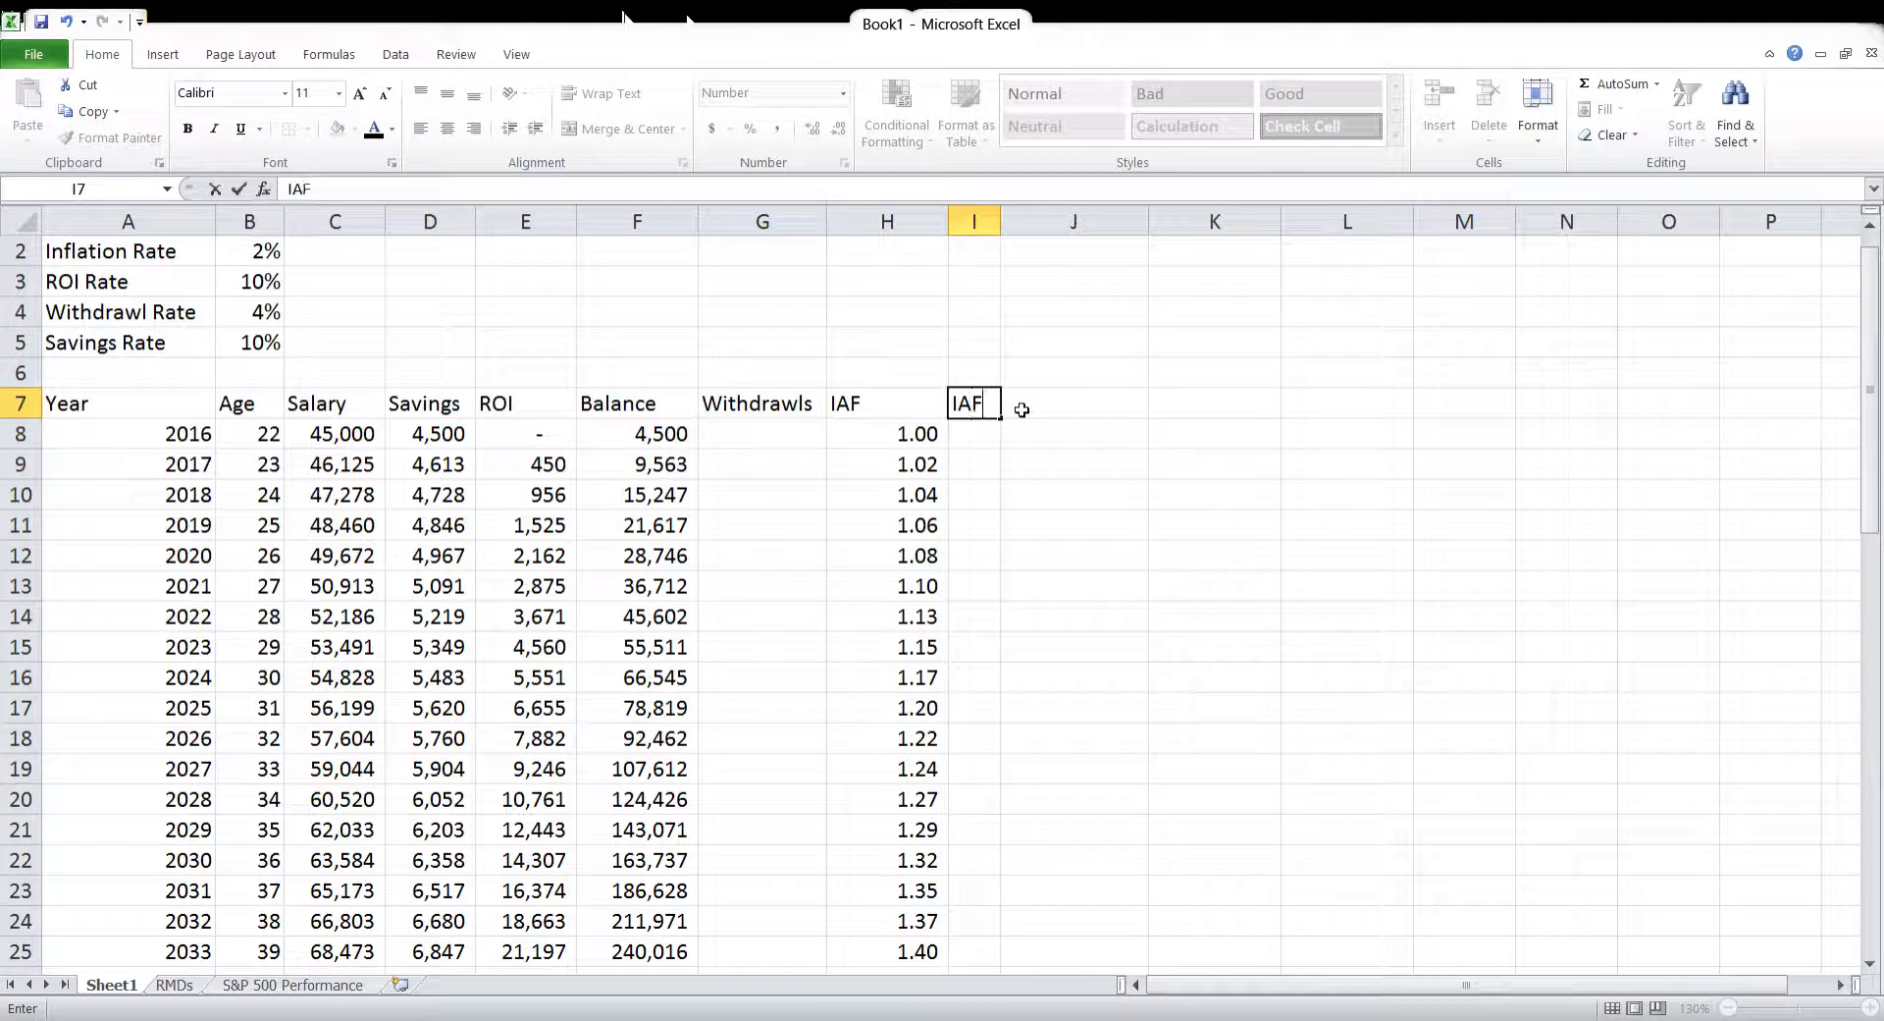
text( Balance)
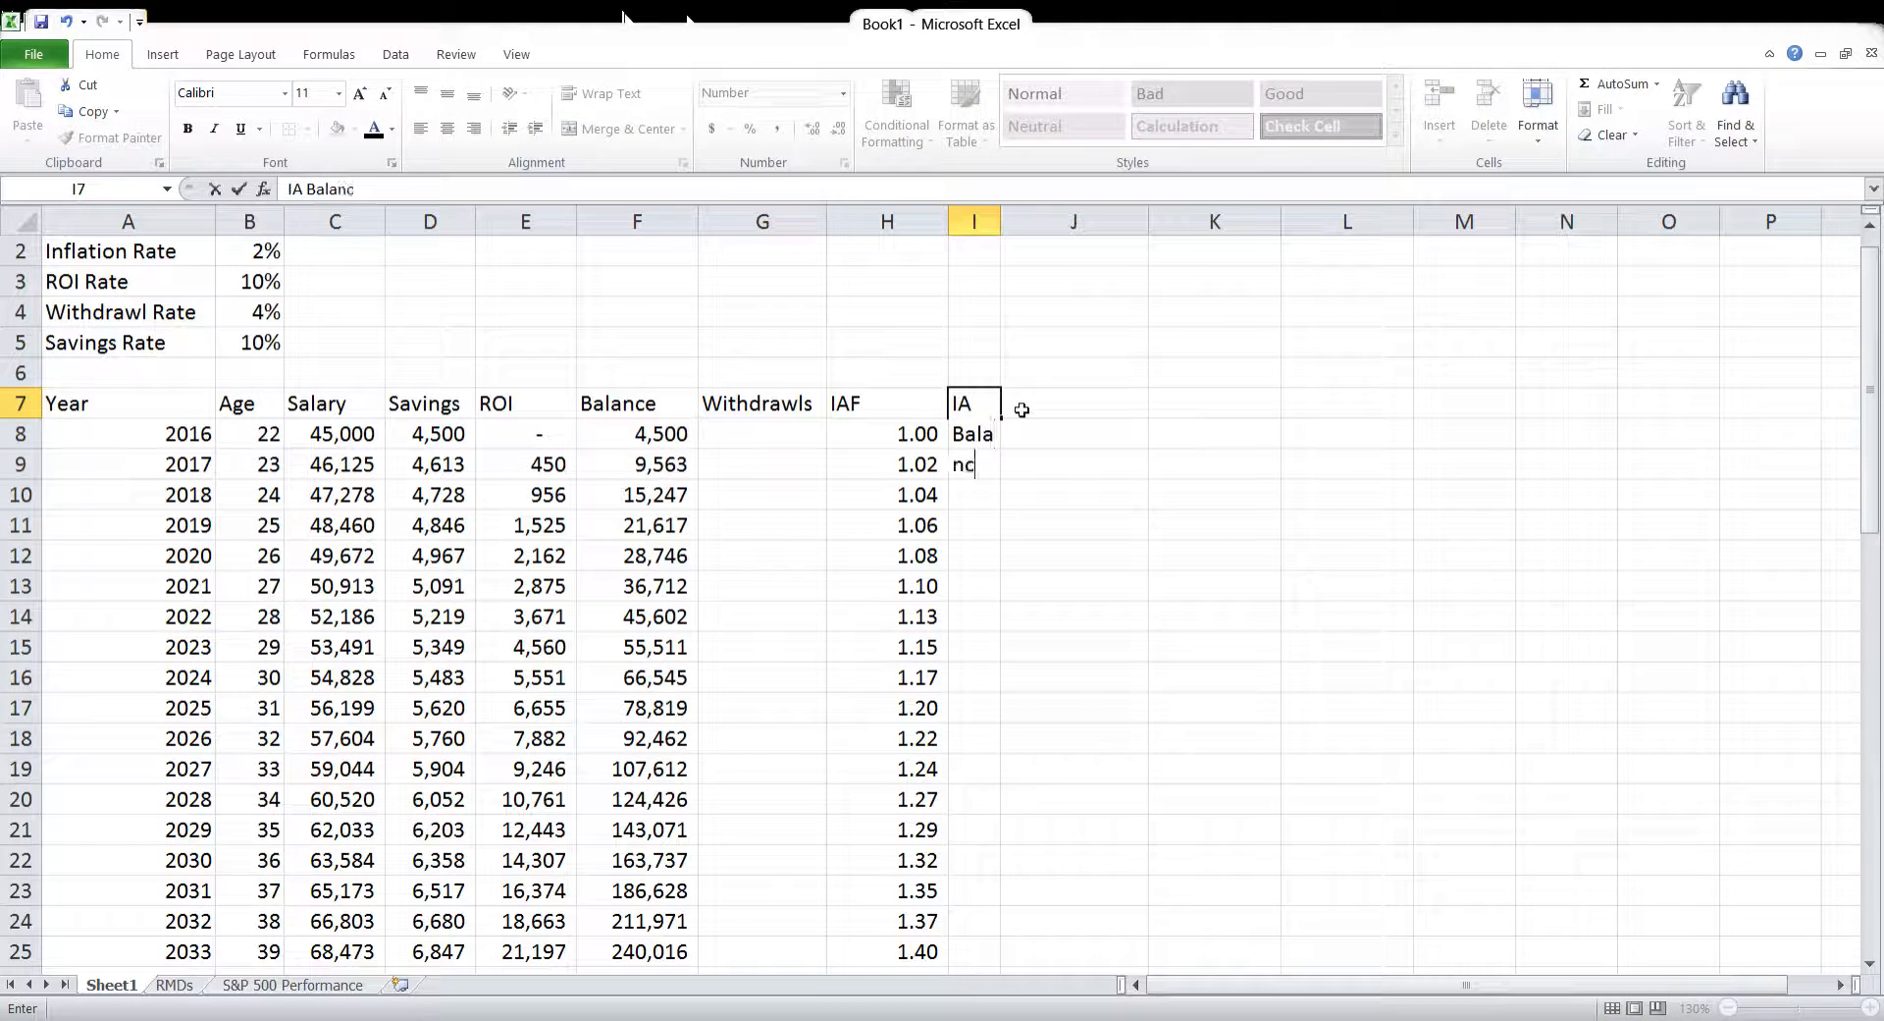
key(Return)
key(Up)
key(Up)
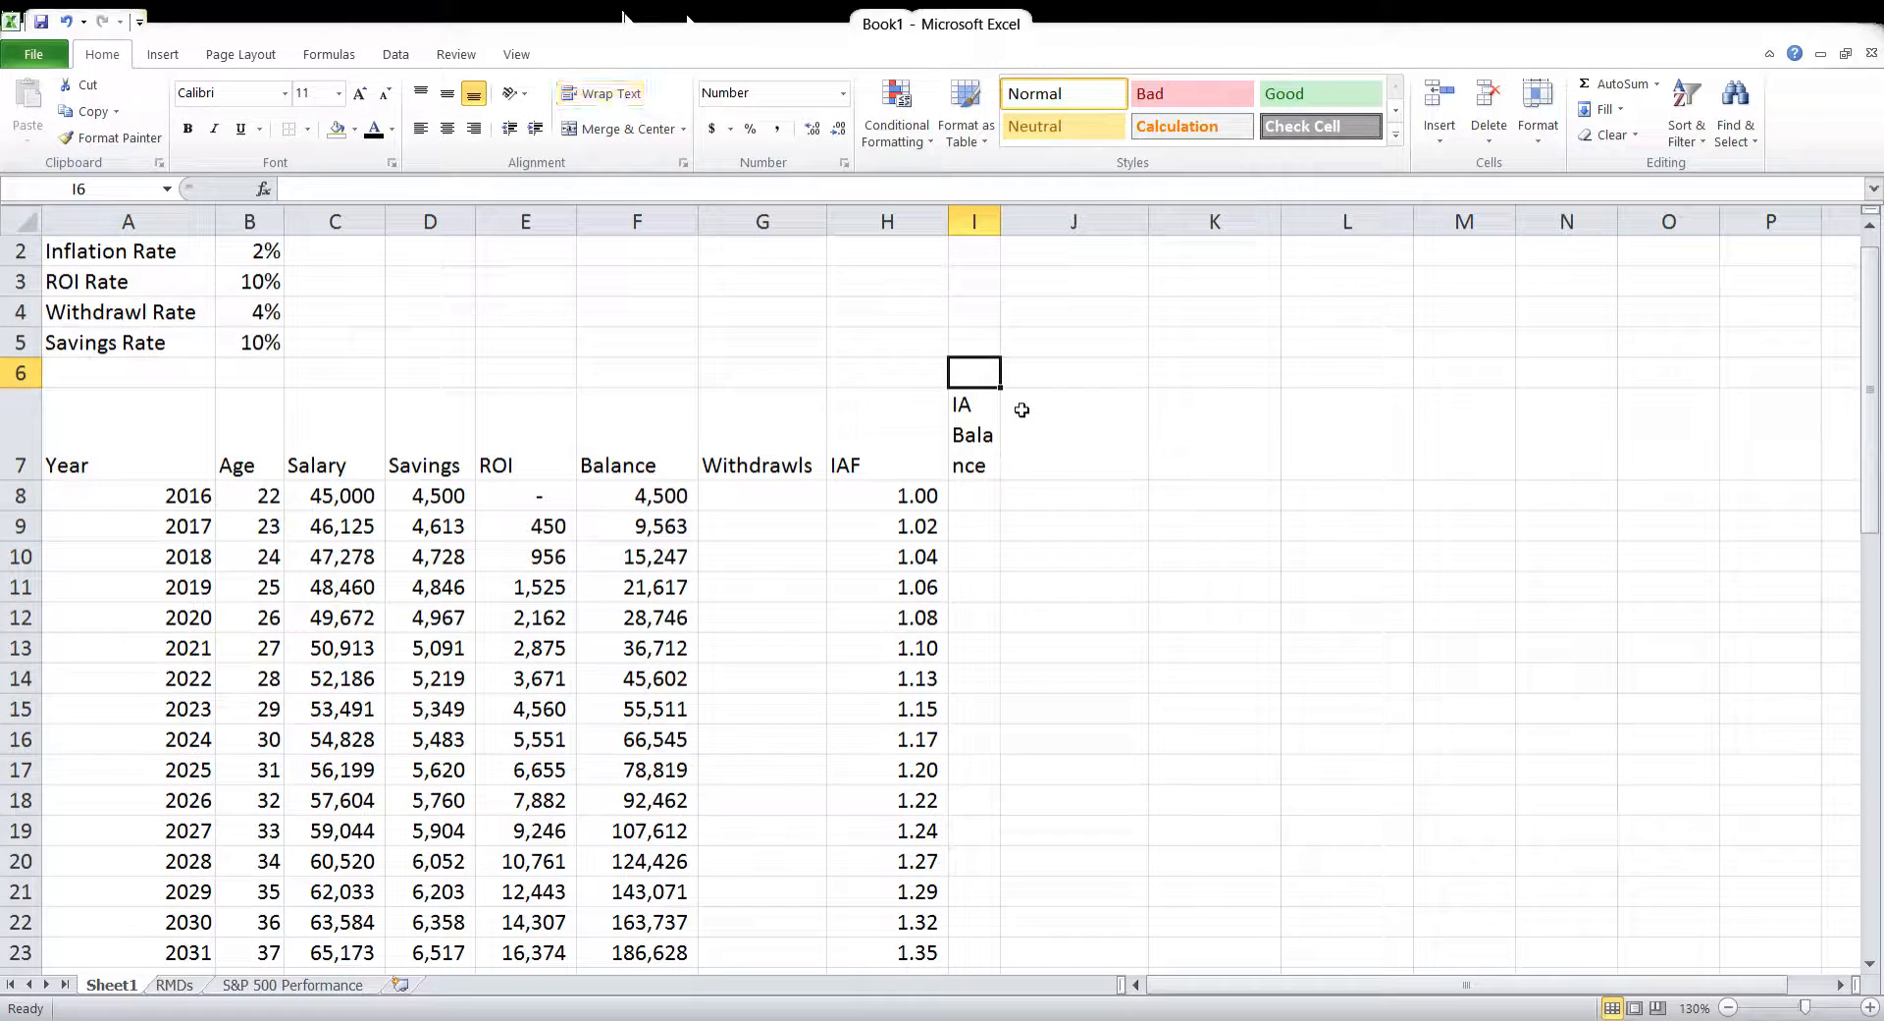
key(Down)
click(1022, 409)
text(IA )
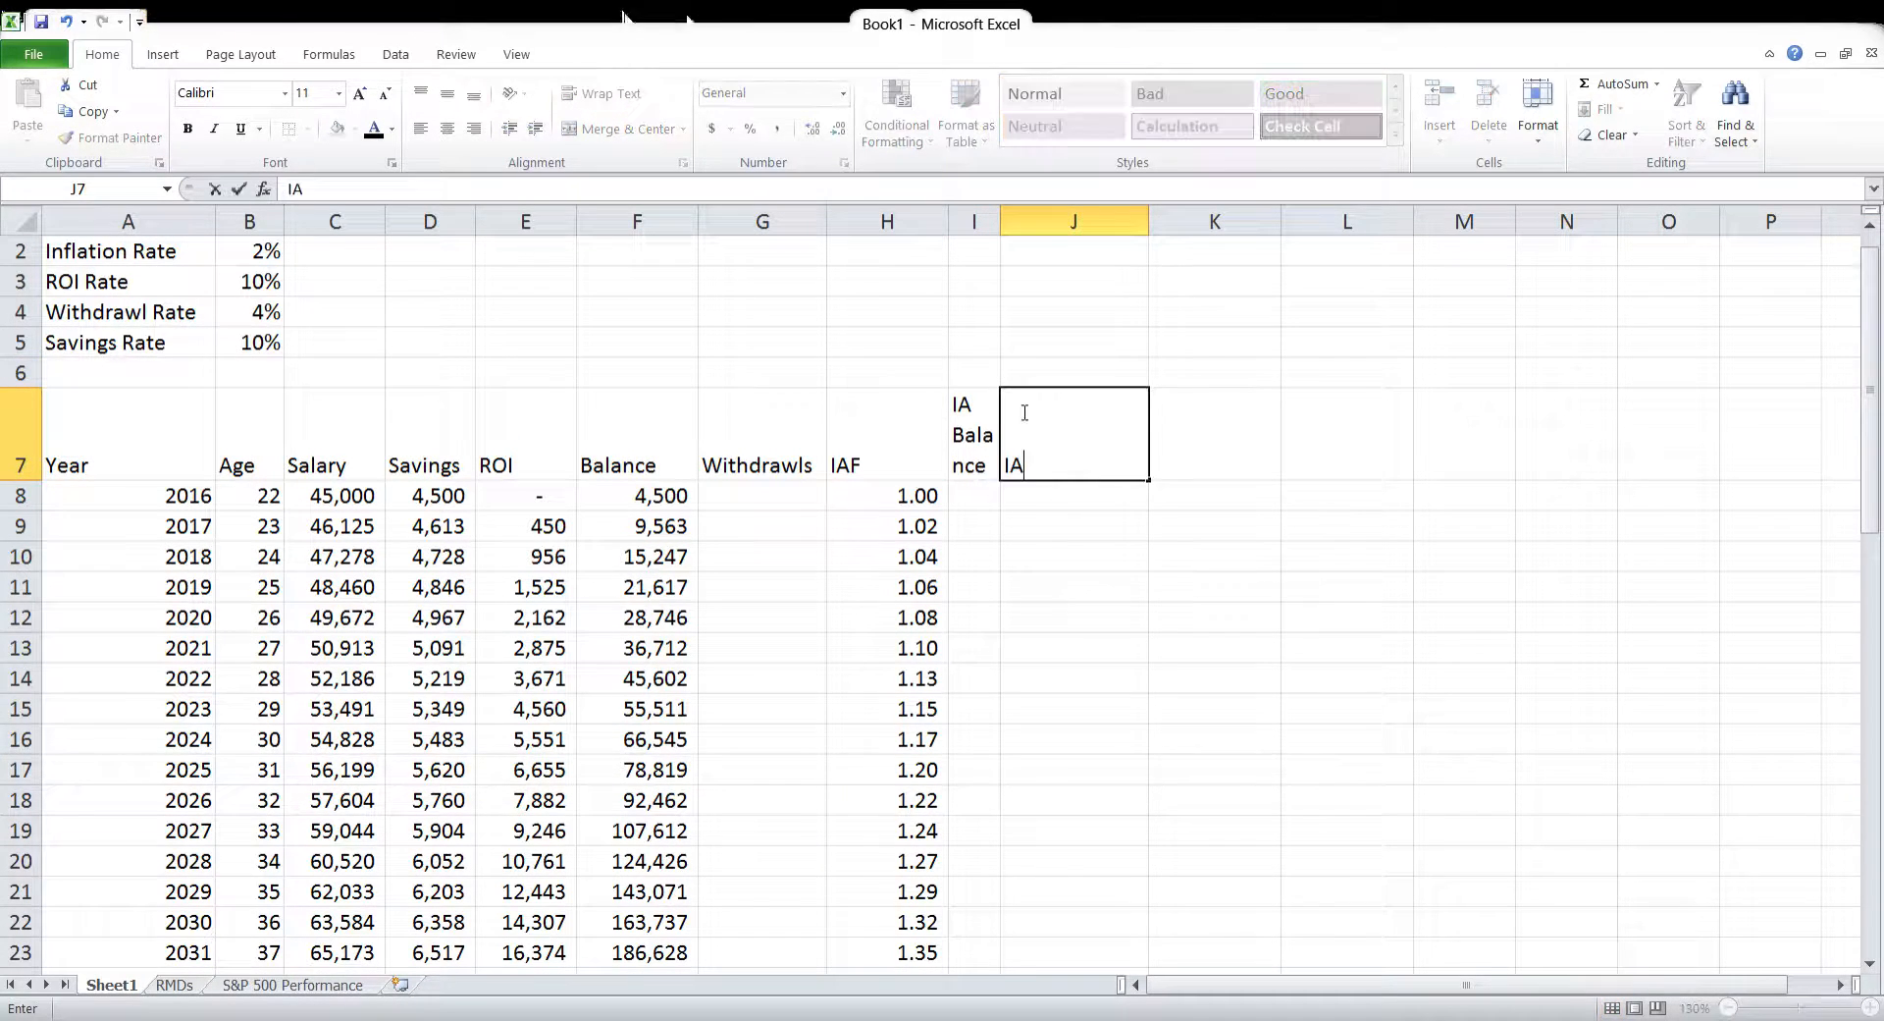
text(Withdrawls)
key(Return)
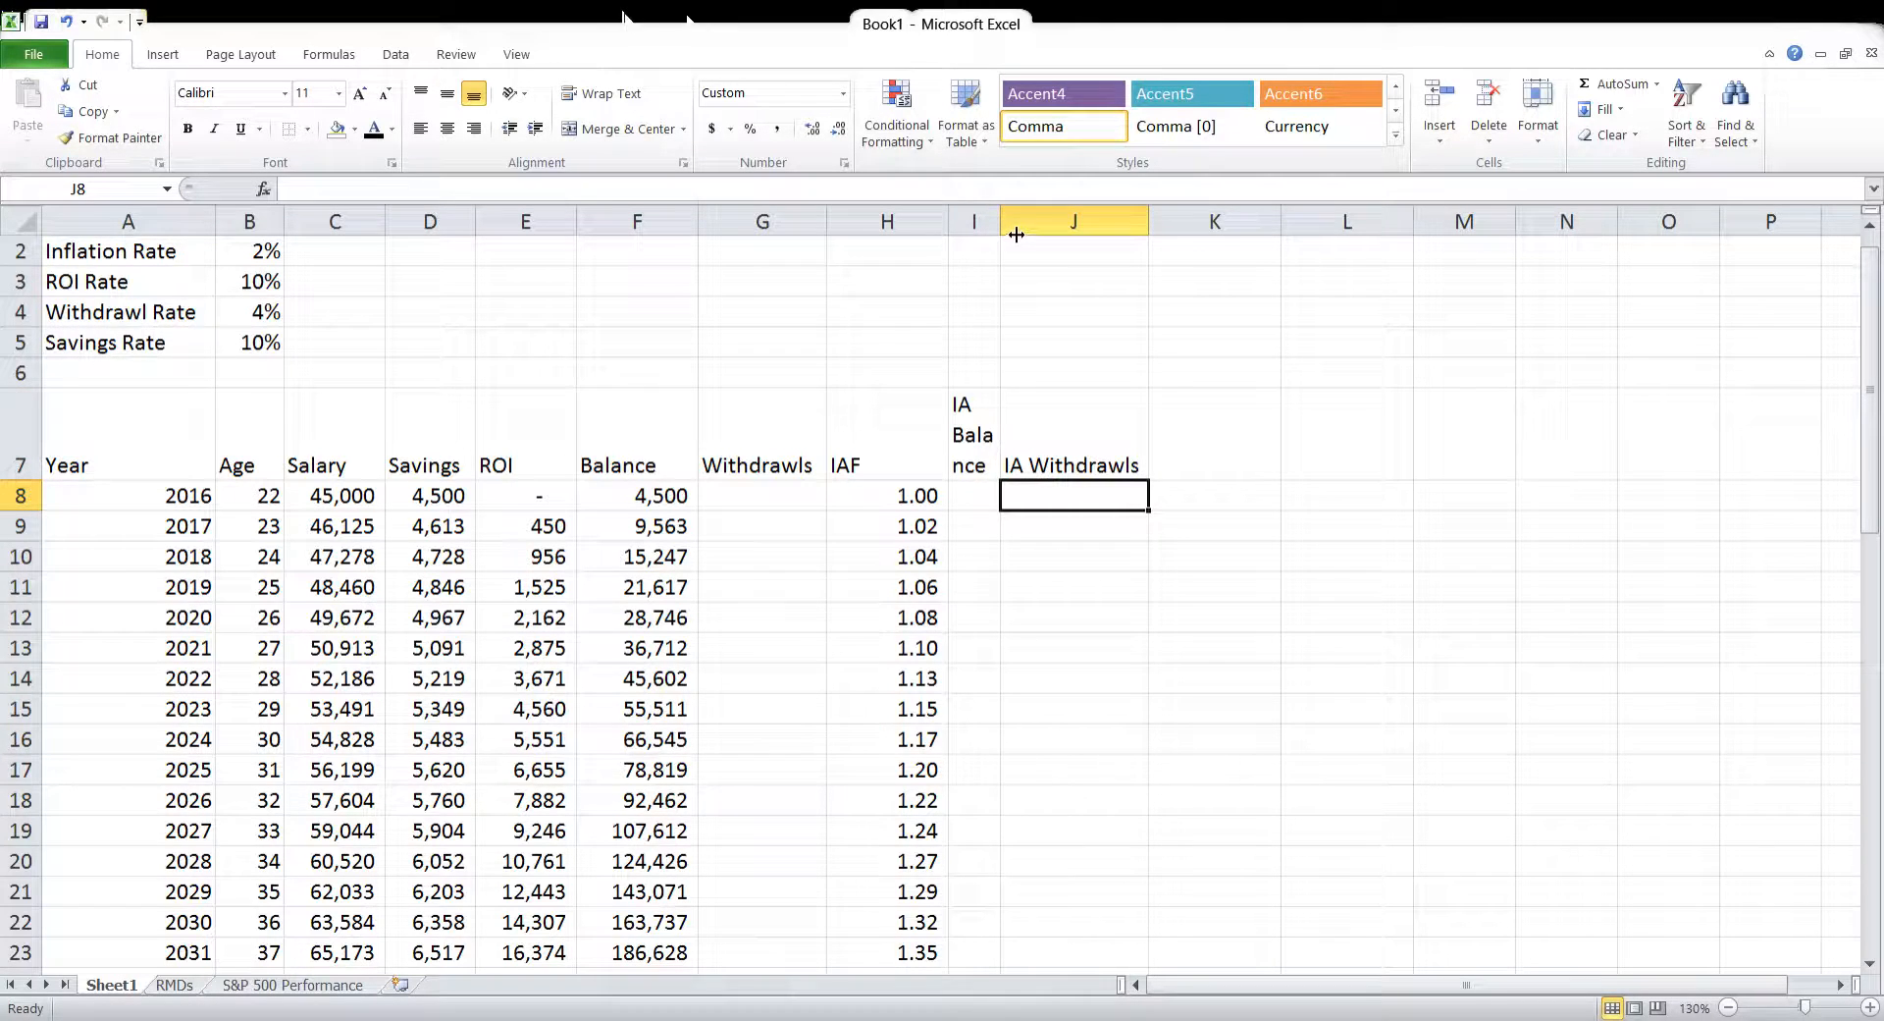
Widen column I to fit its heading, and wrap the J7 heading onto two lines in a narrower column J
drag(1017, 234, 1063, 234)
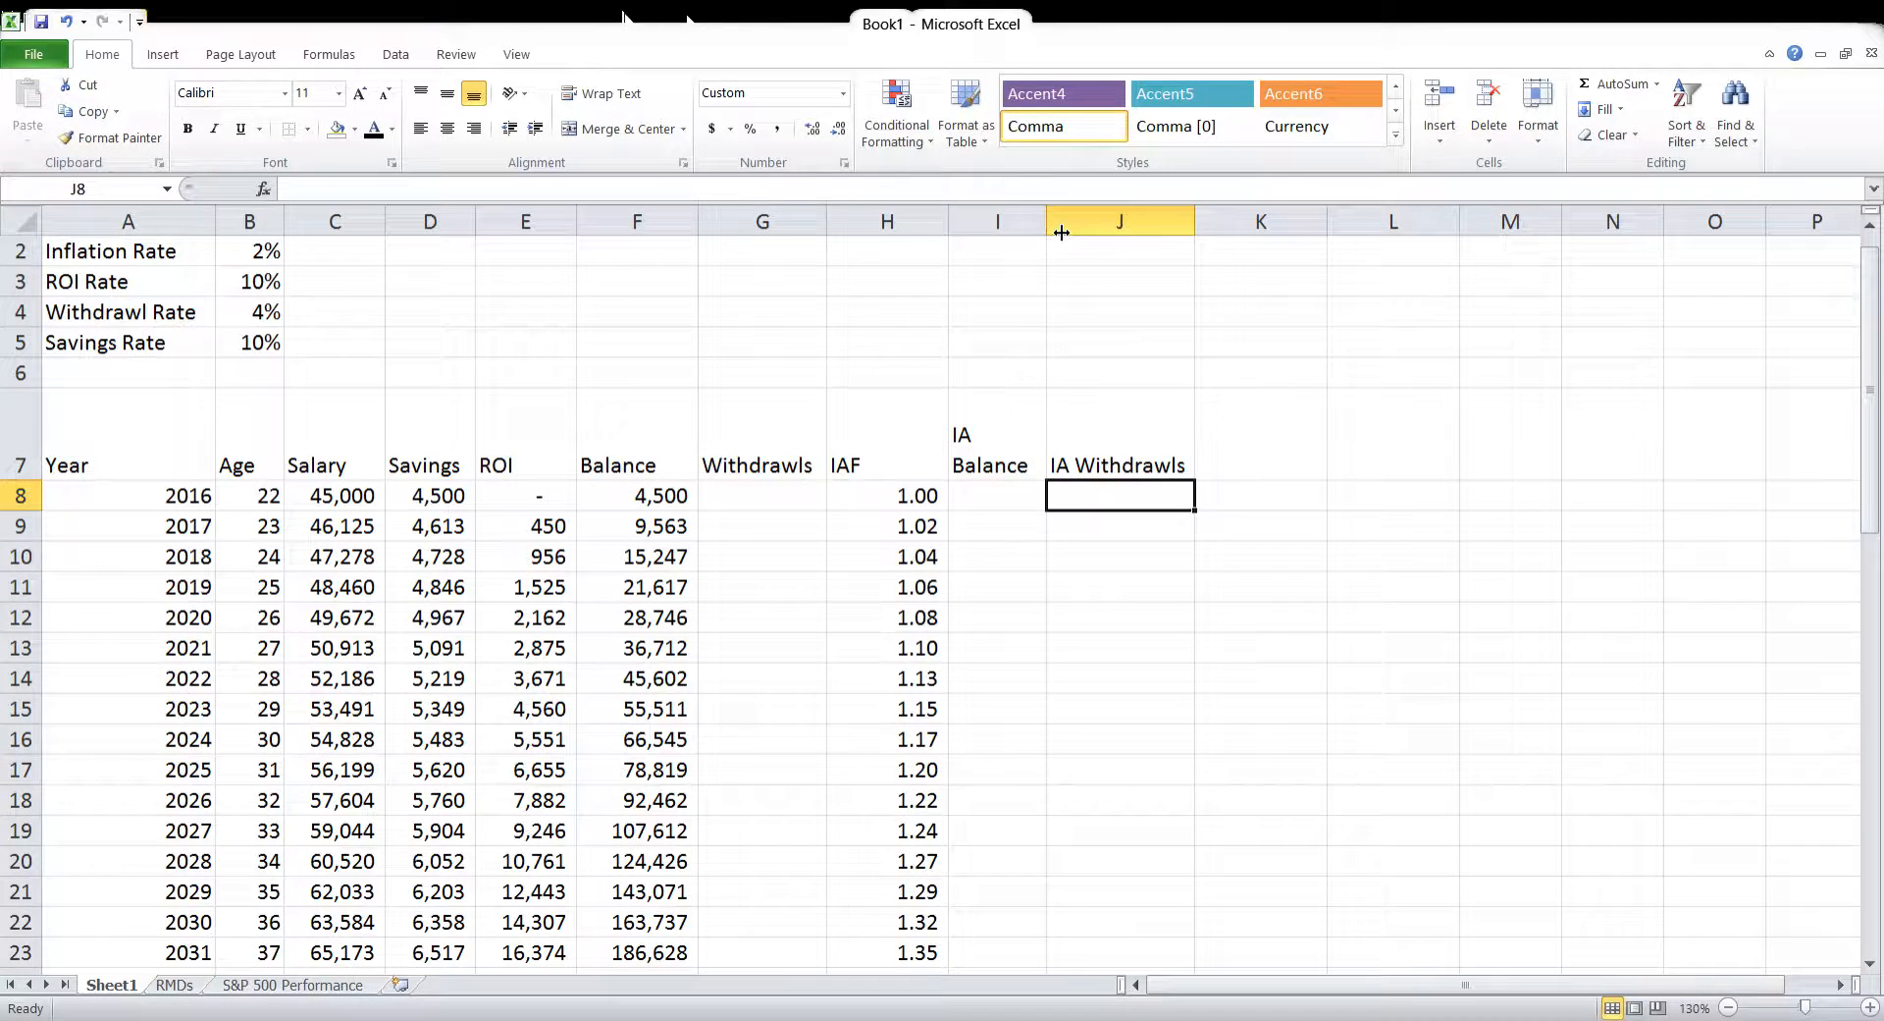
click(1144, 448)
drag(1195, 222, 1166, 226)
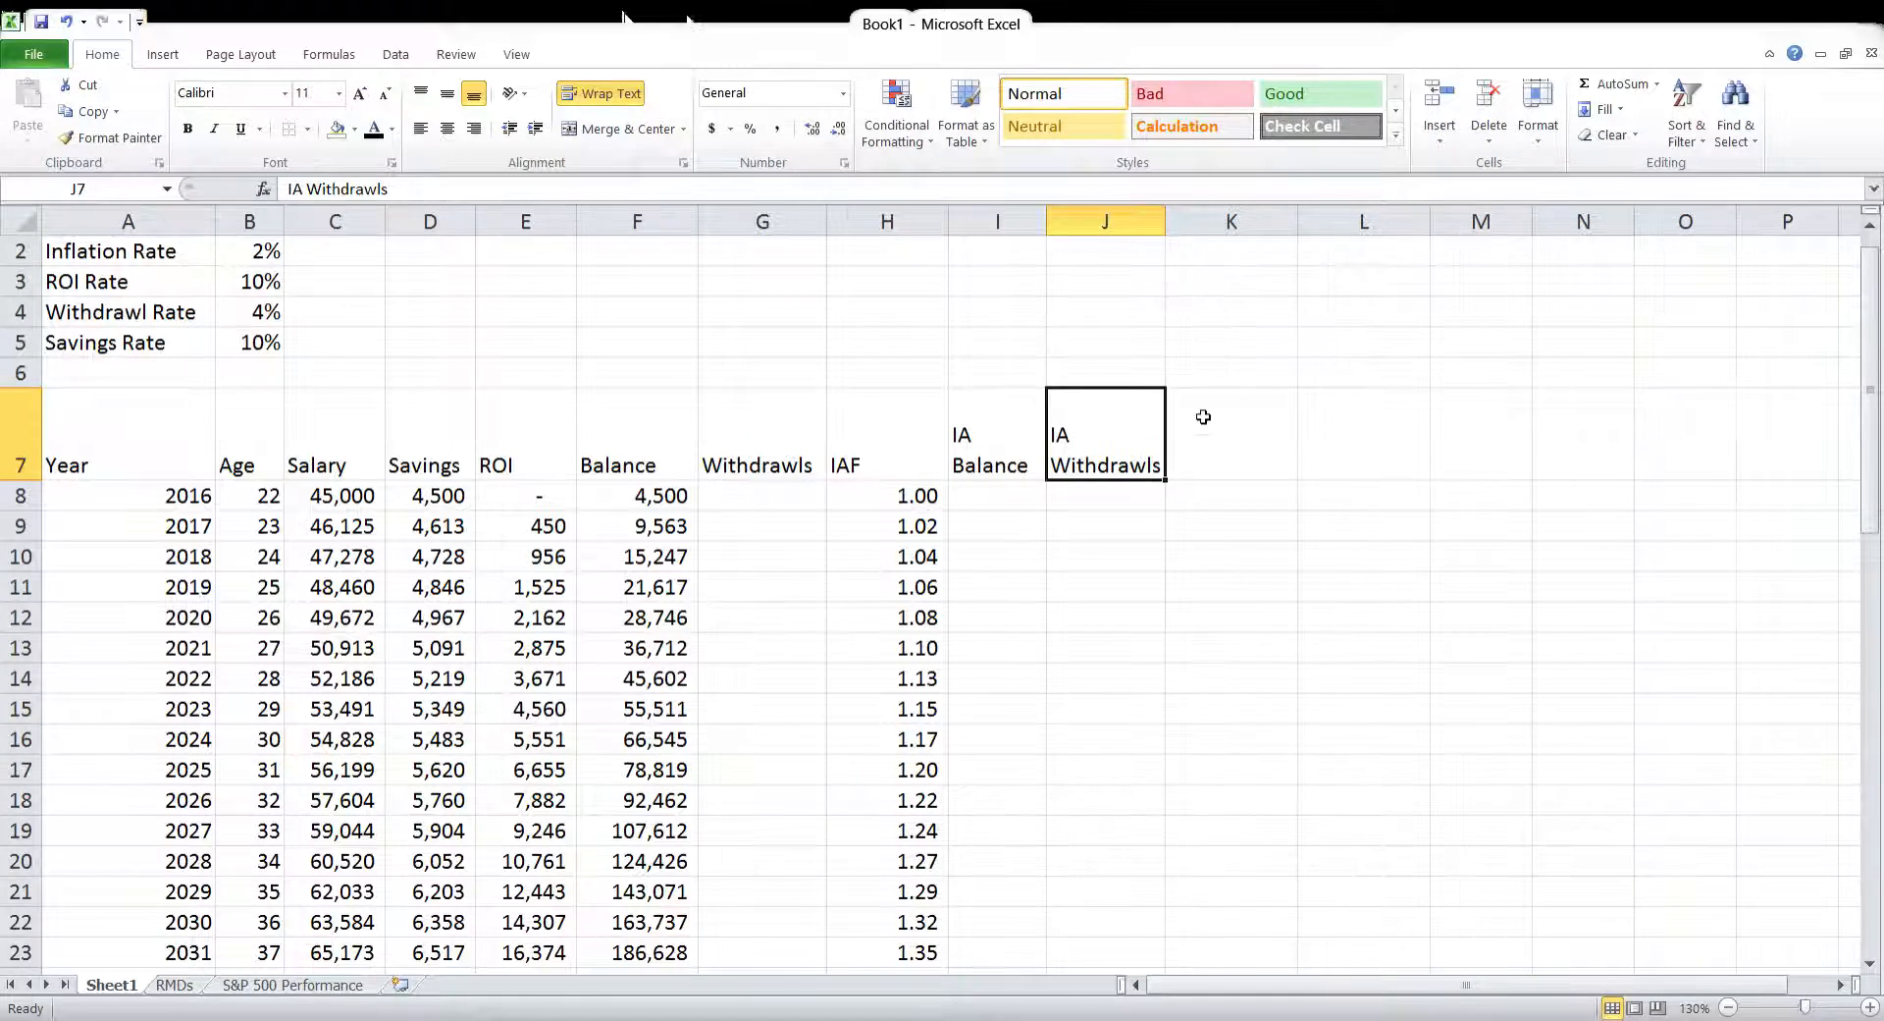
click(1219, 571)
Calculate the inflation-adjusted balance for 2016 in I8 with the formula =F8/H8
click(1010, 495)
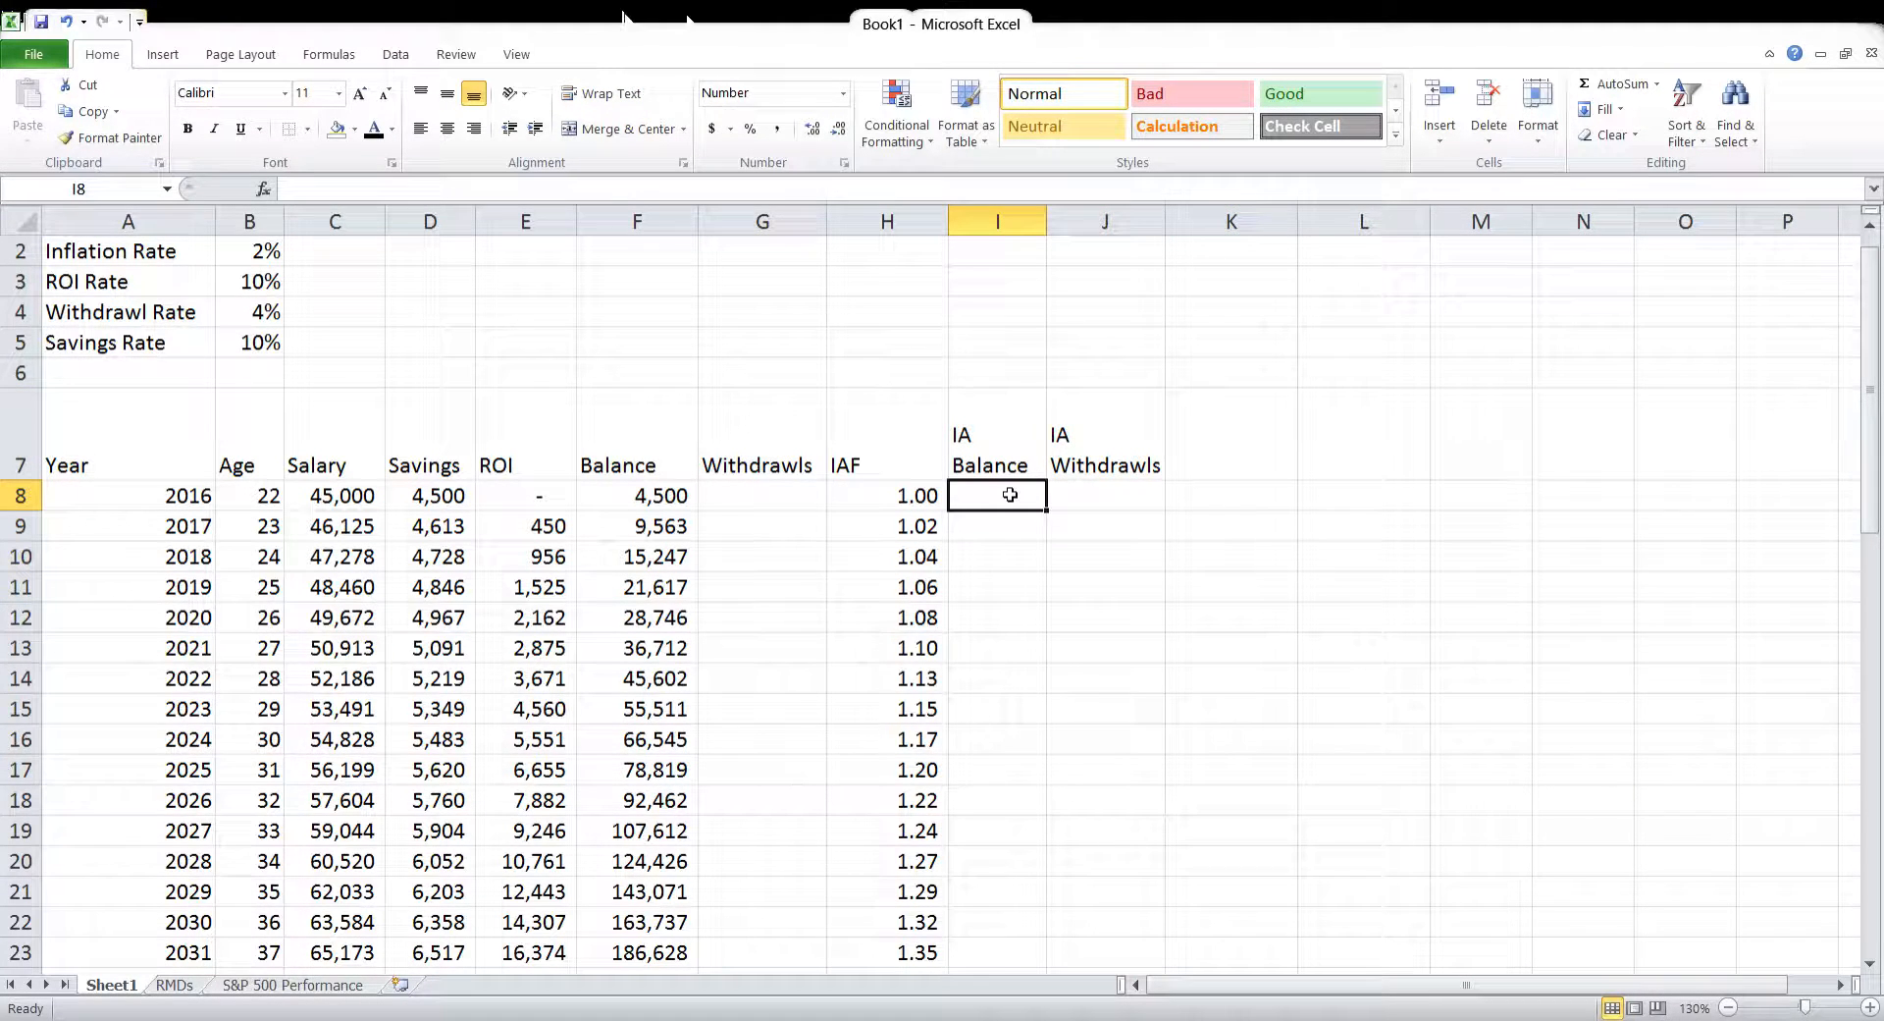
text(=)
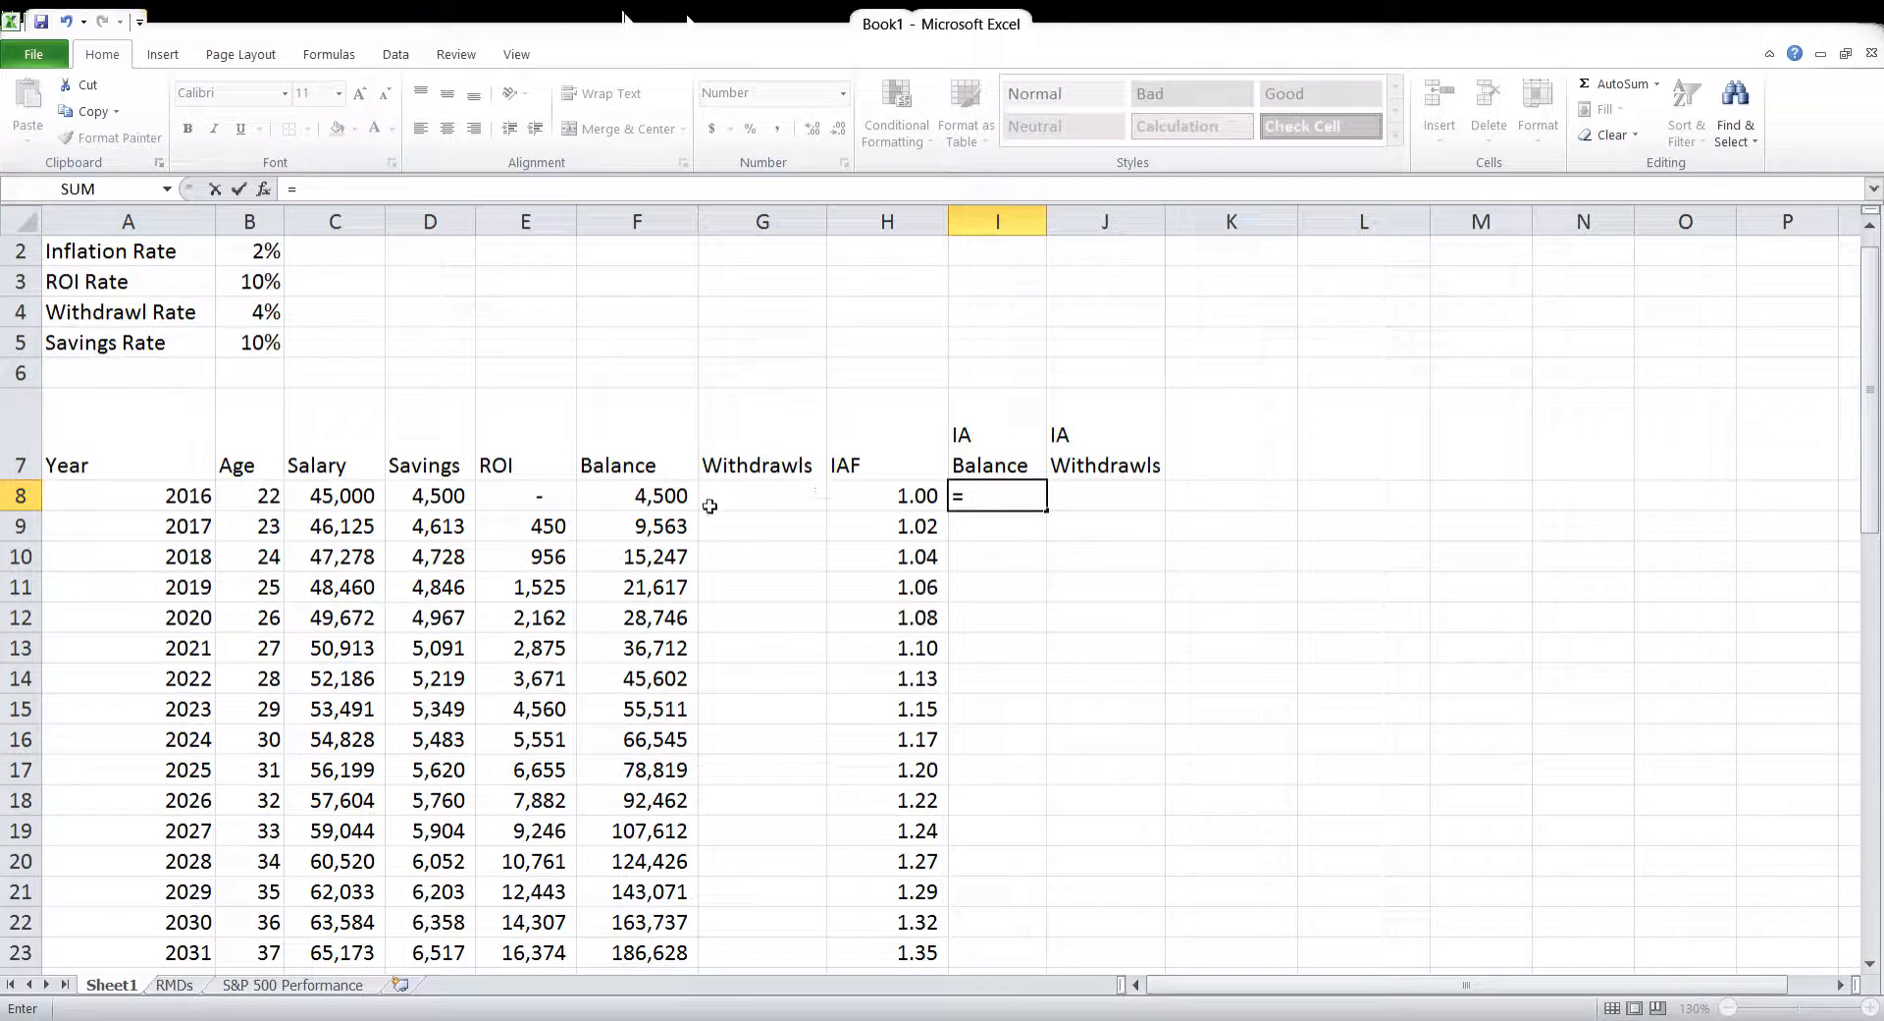
click(660, 496)
text(/)
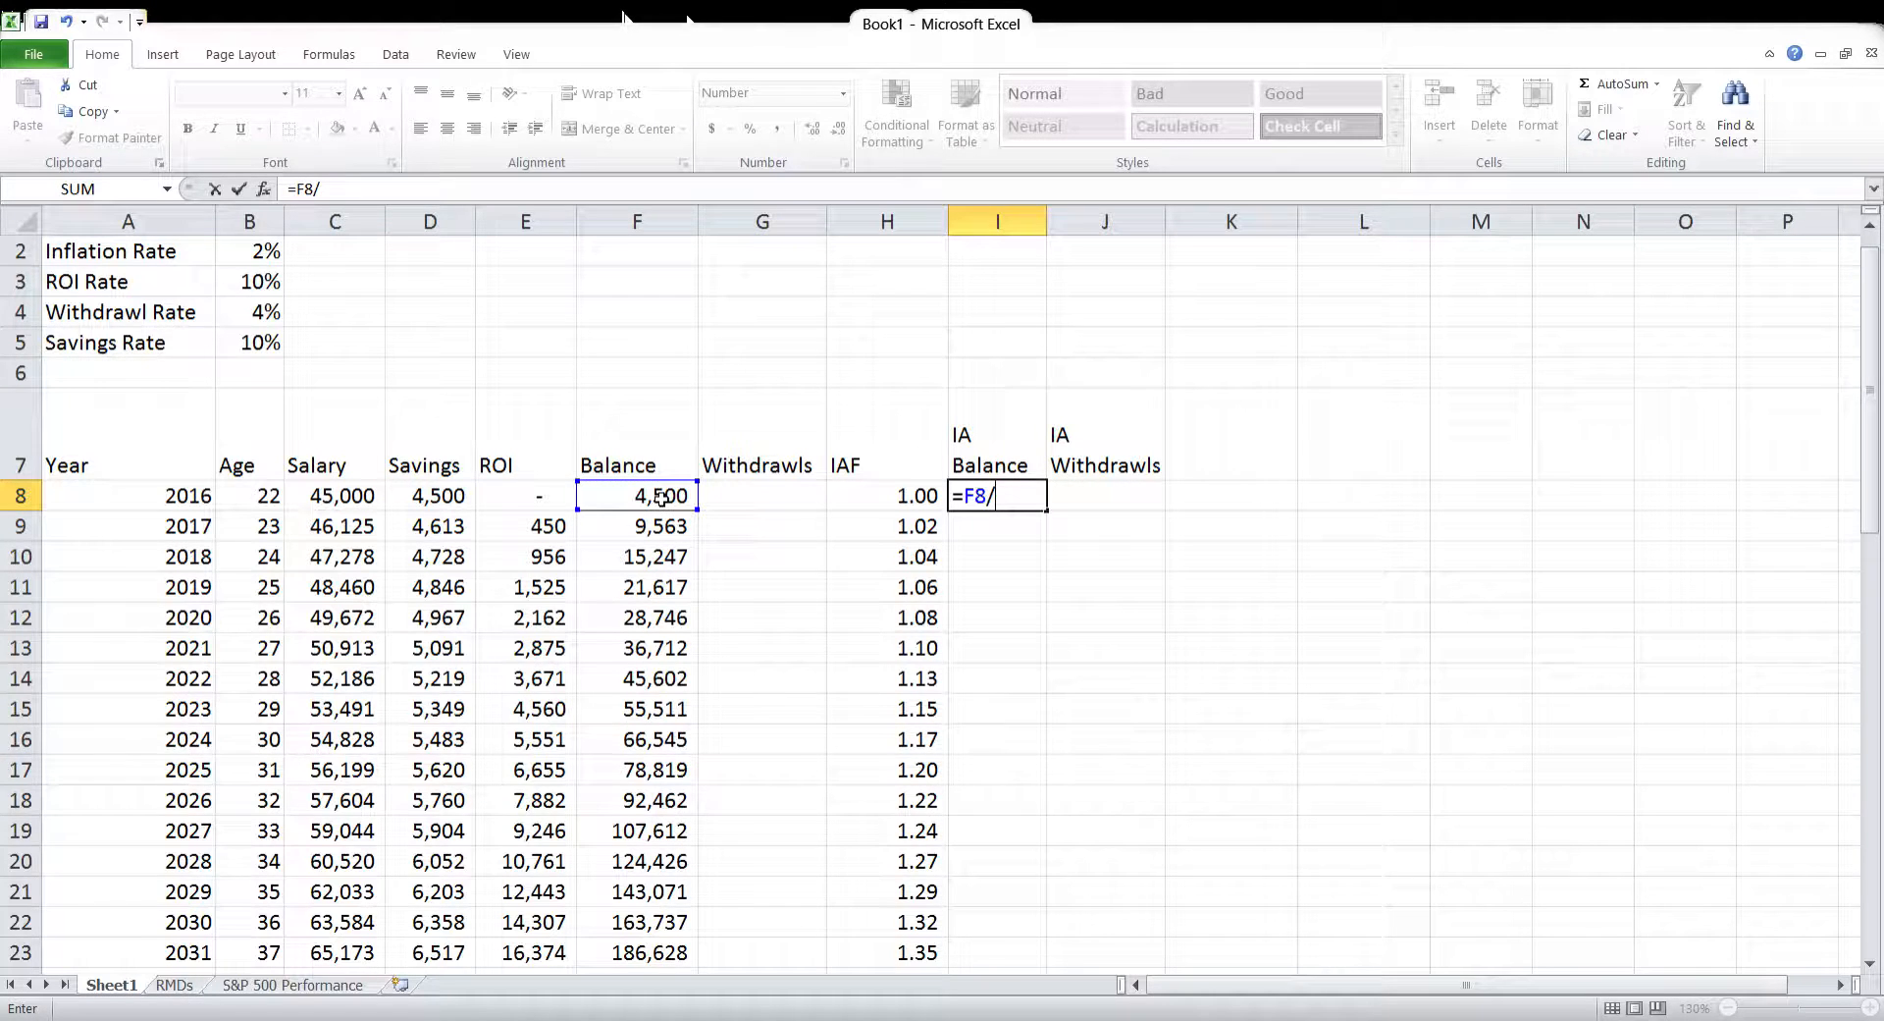
click(904, 495)
key(Return)
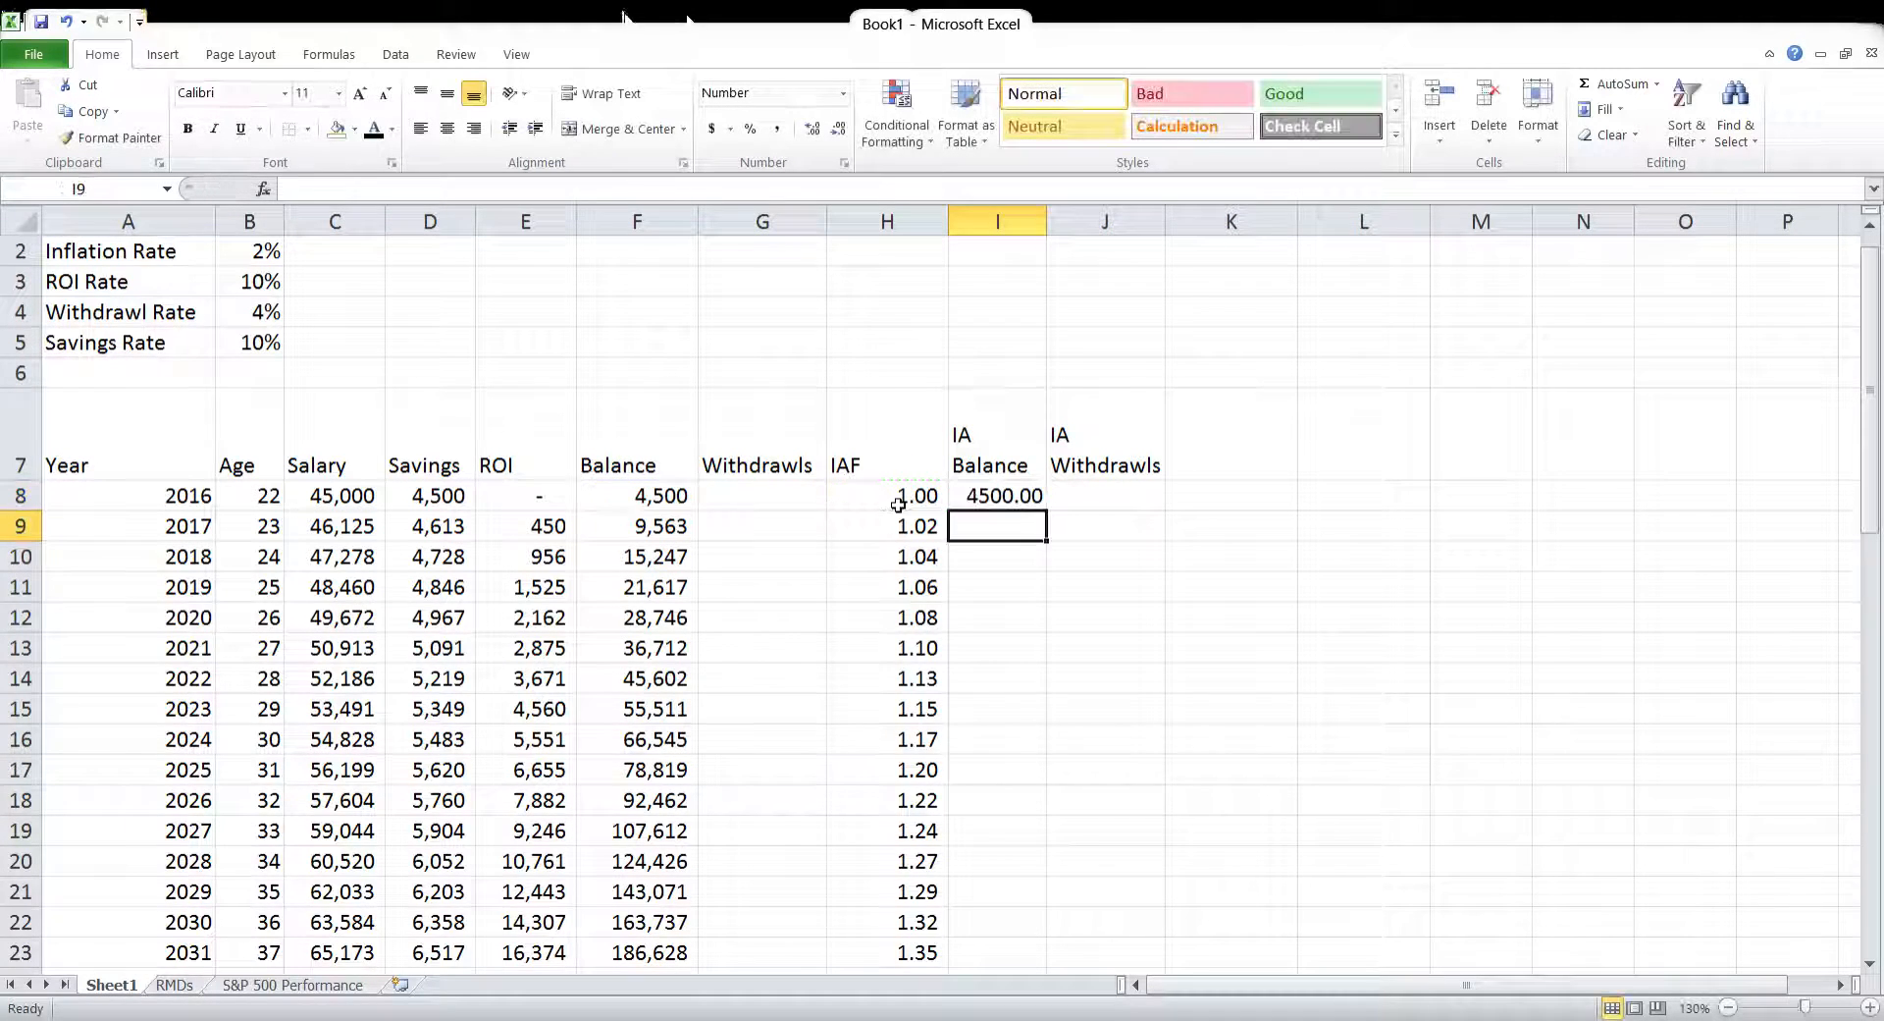
Calculate the inflation-adjusted withdrawal for 2016 in J8 with the formula =G8/H8
click(1122, 500)
text(=)
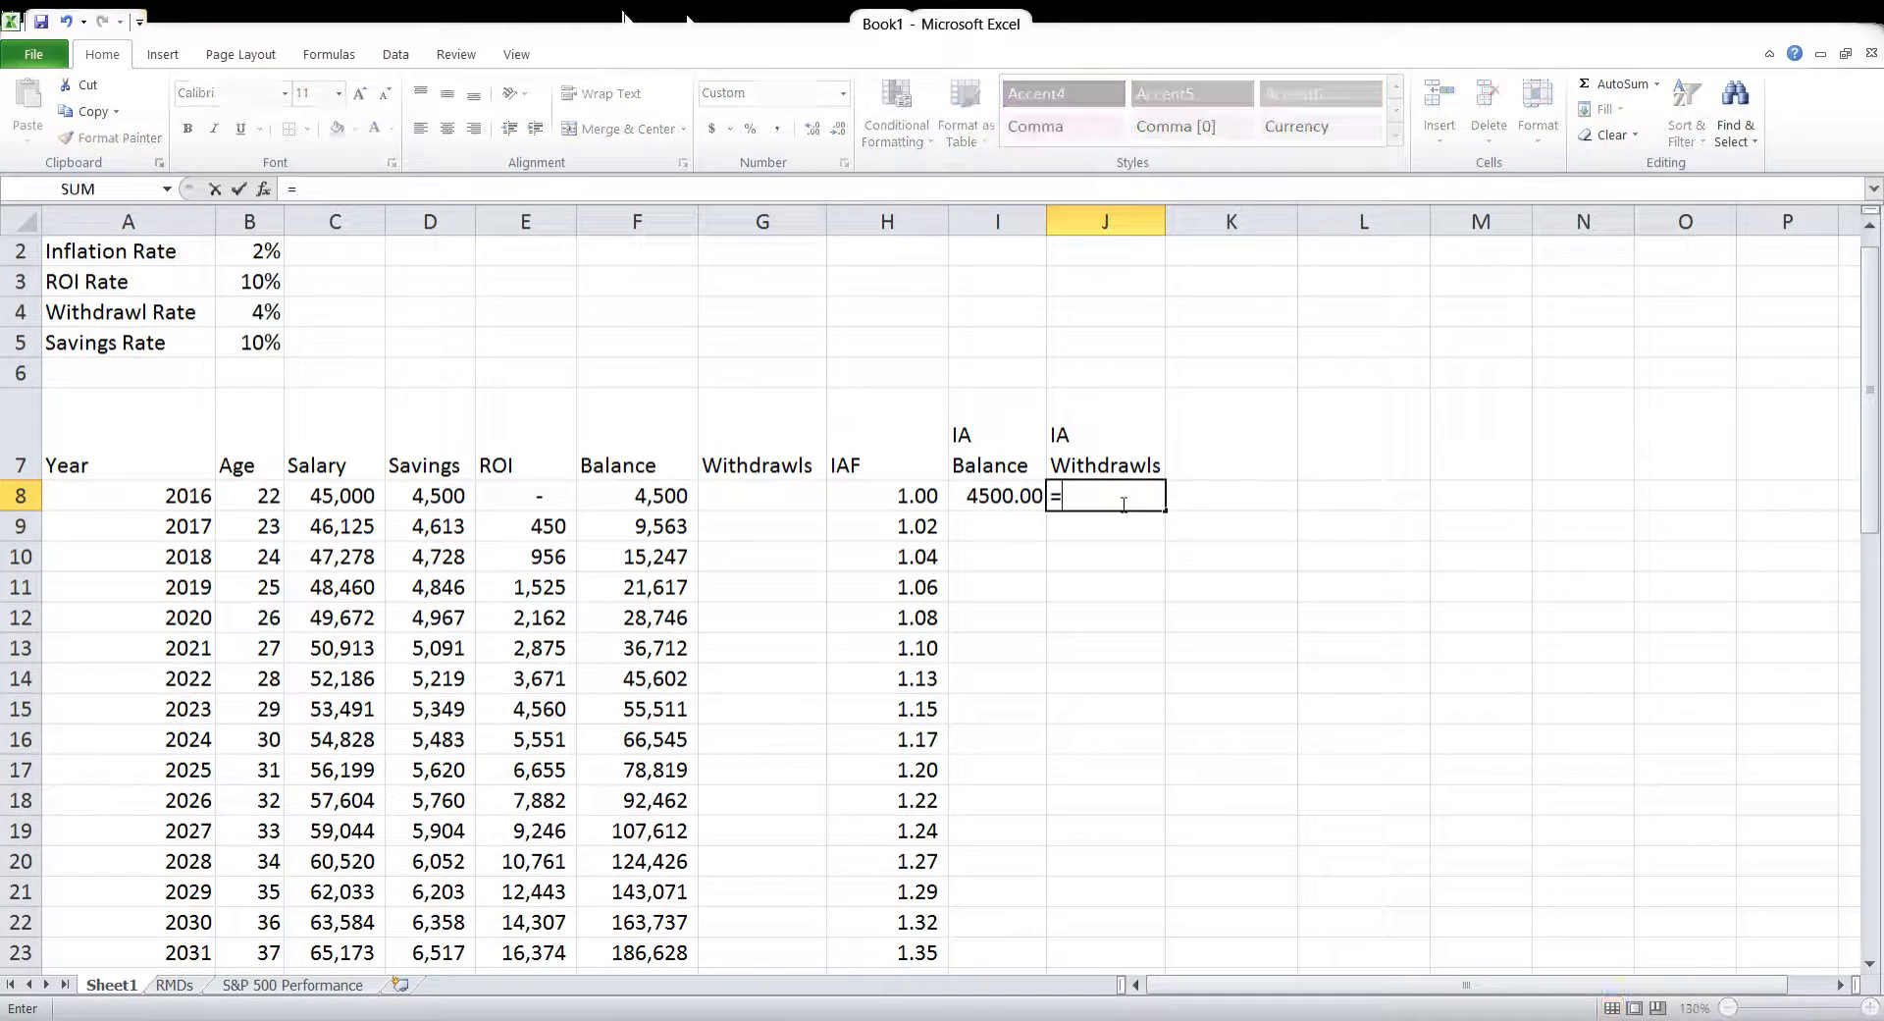
click(759, 503)
text(/)
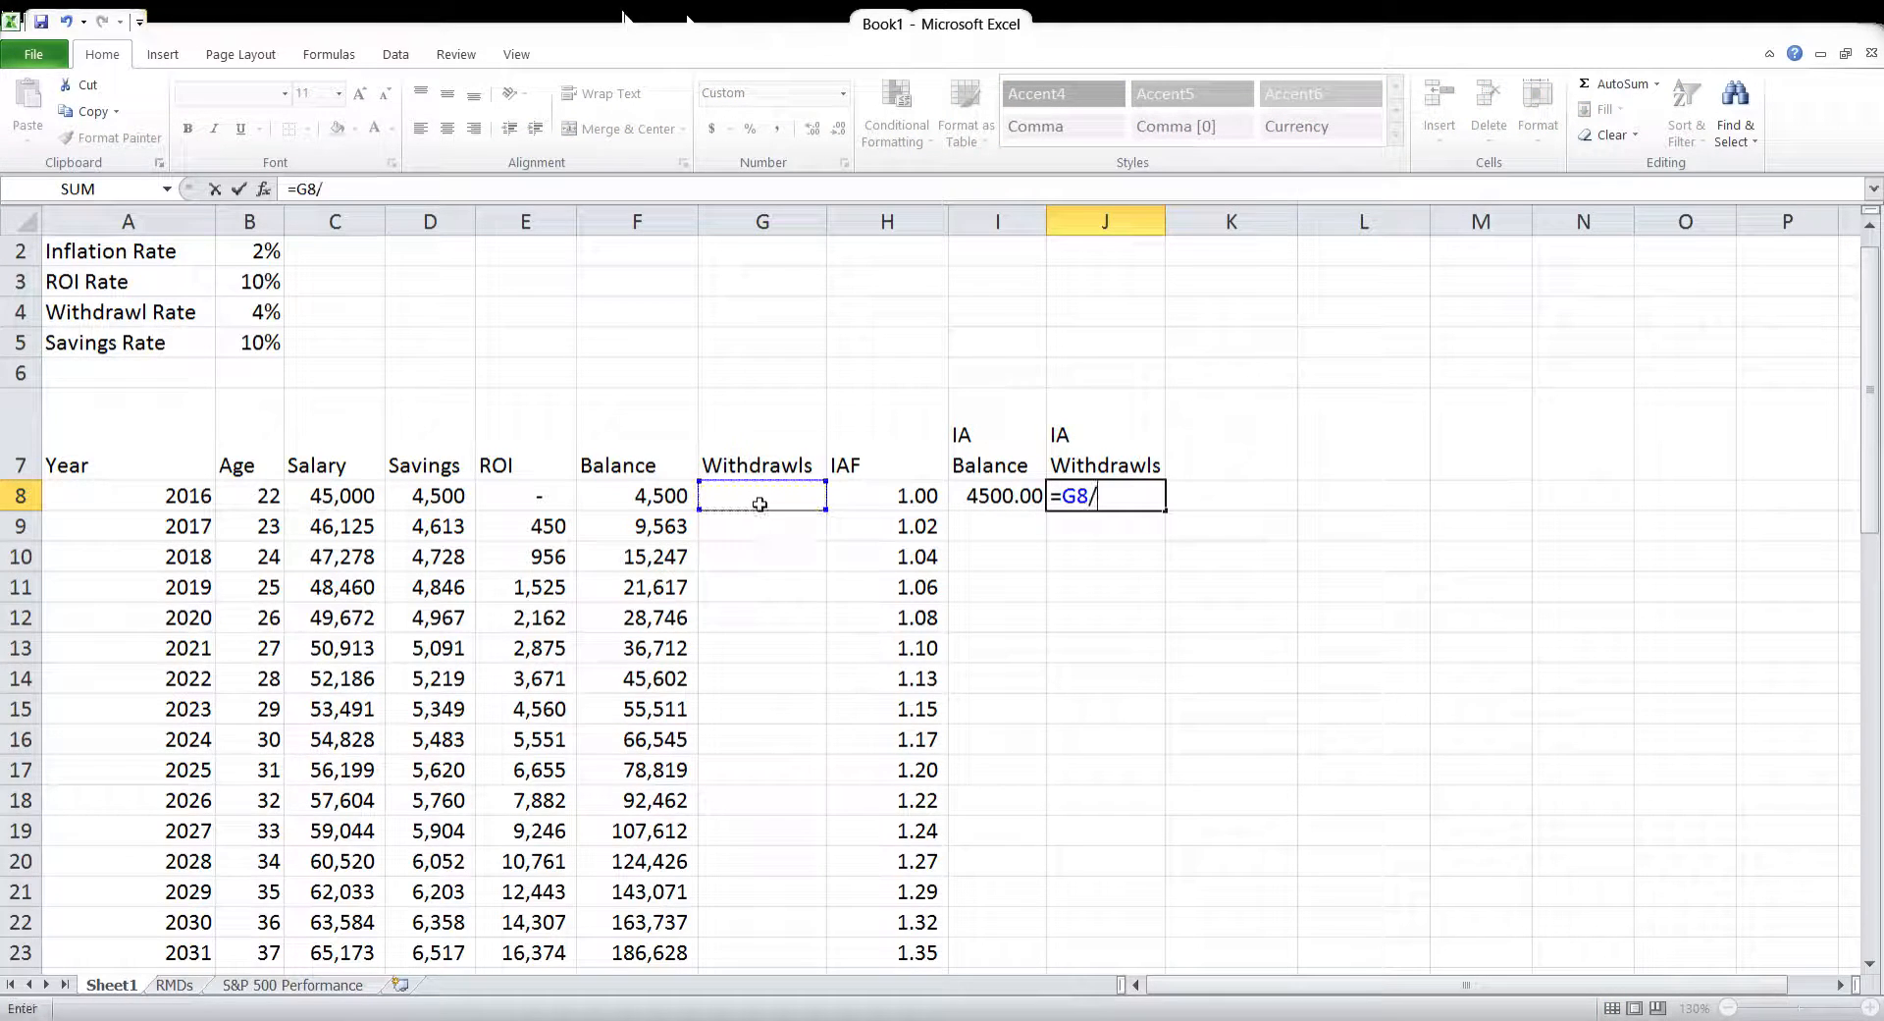
click(910, 501)
key(Return)
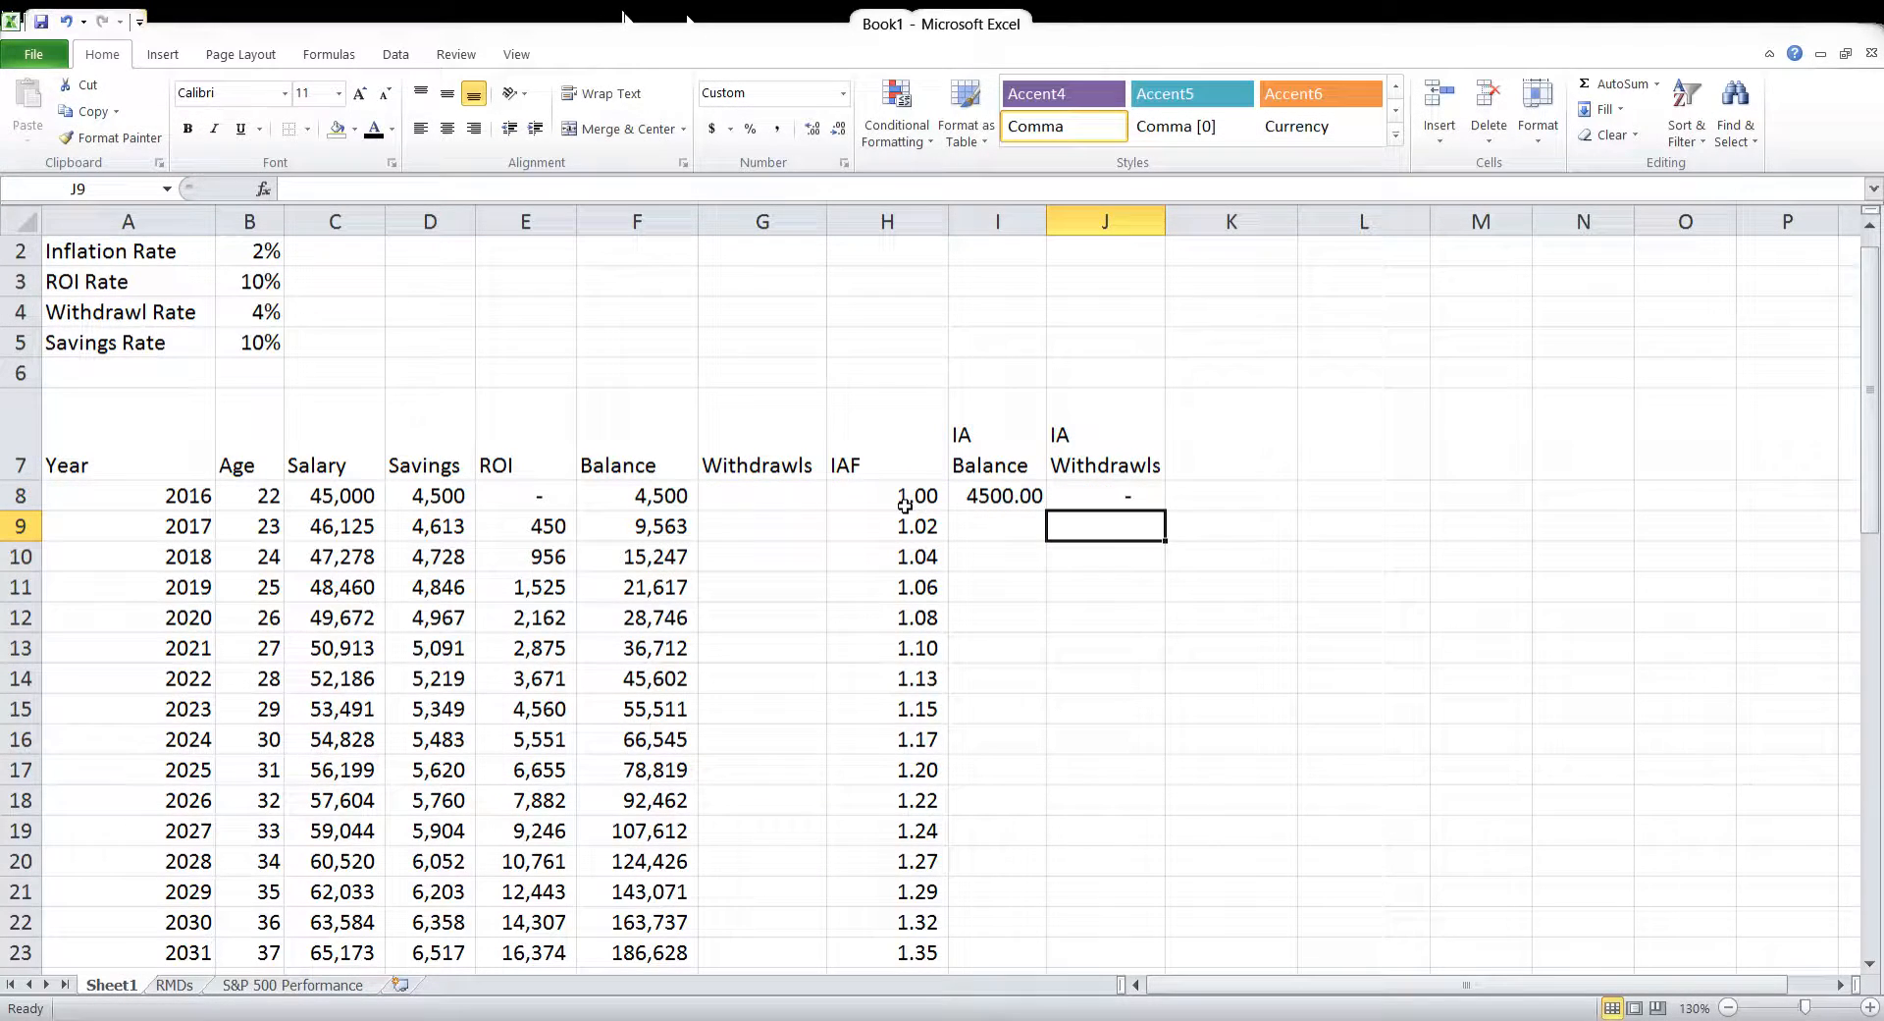
Fill the I8 and J8 formulas down through row 60 and autofit column I so its balances fit
drag(1035, 496, 1158, 917)
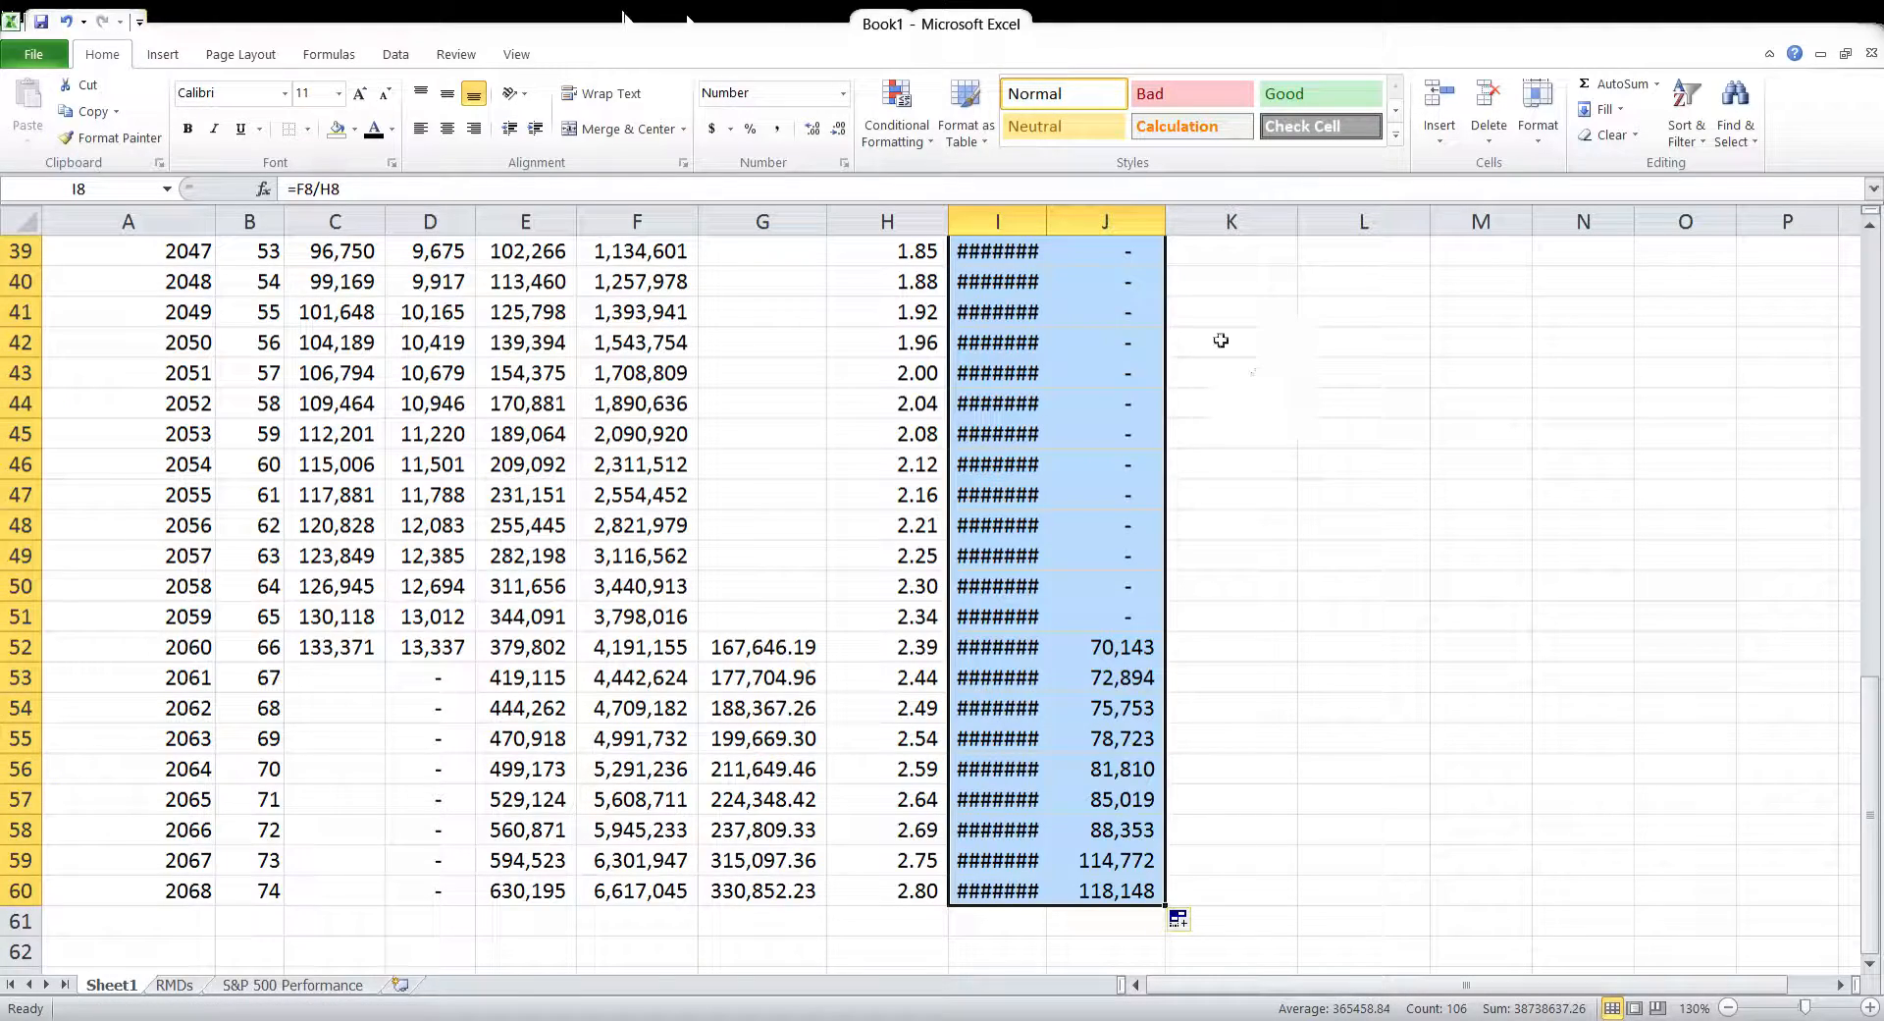
double_click(1053, 230)
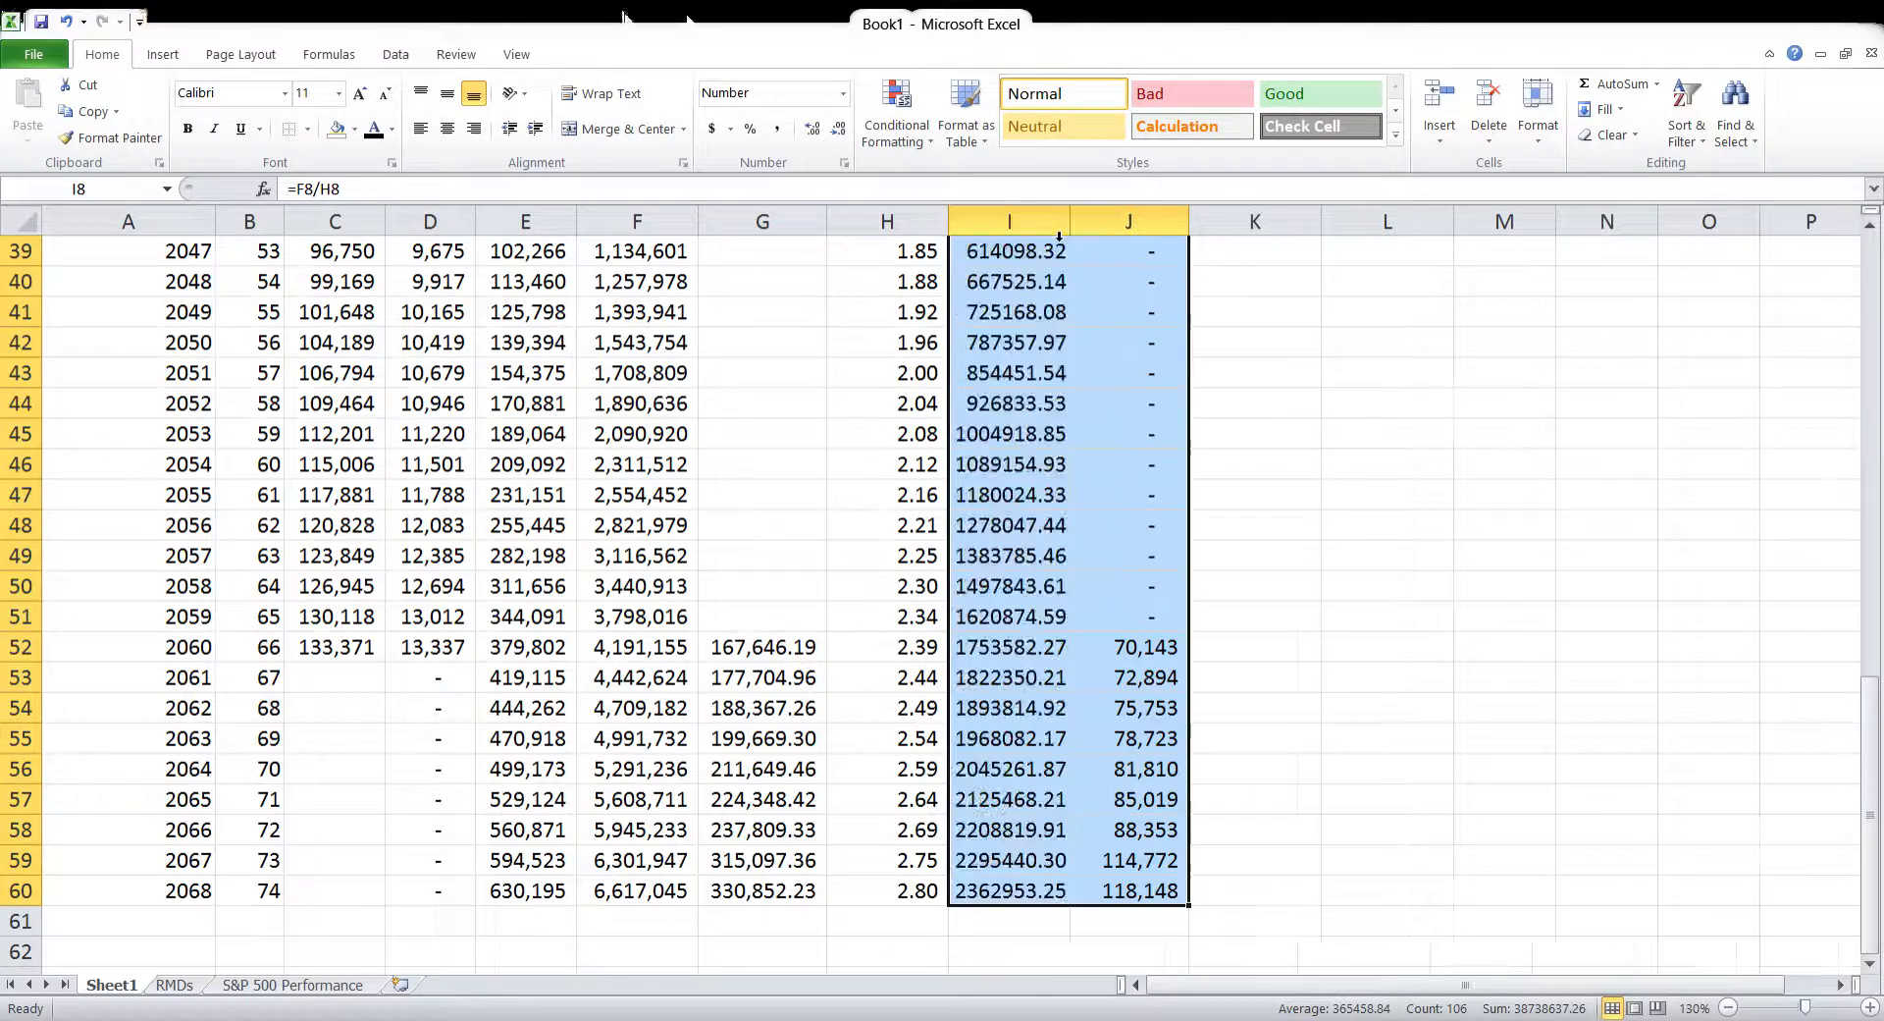
click(1060, 678)
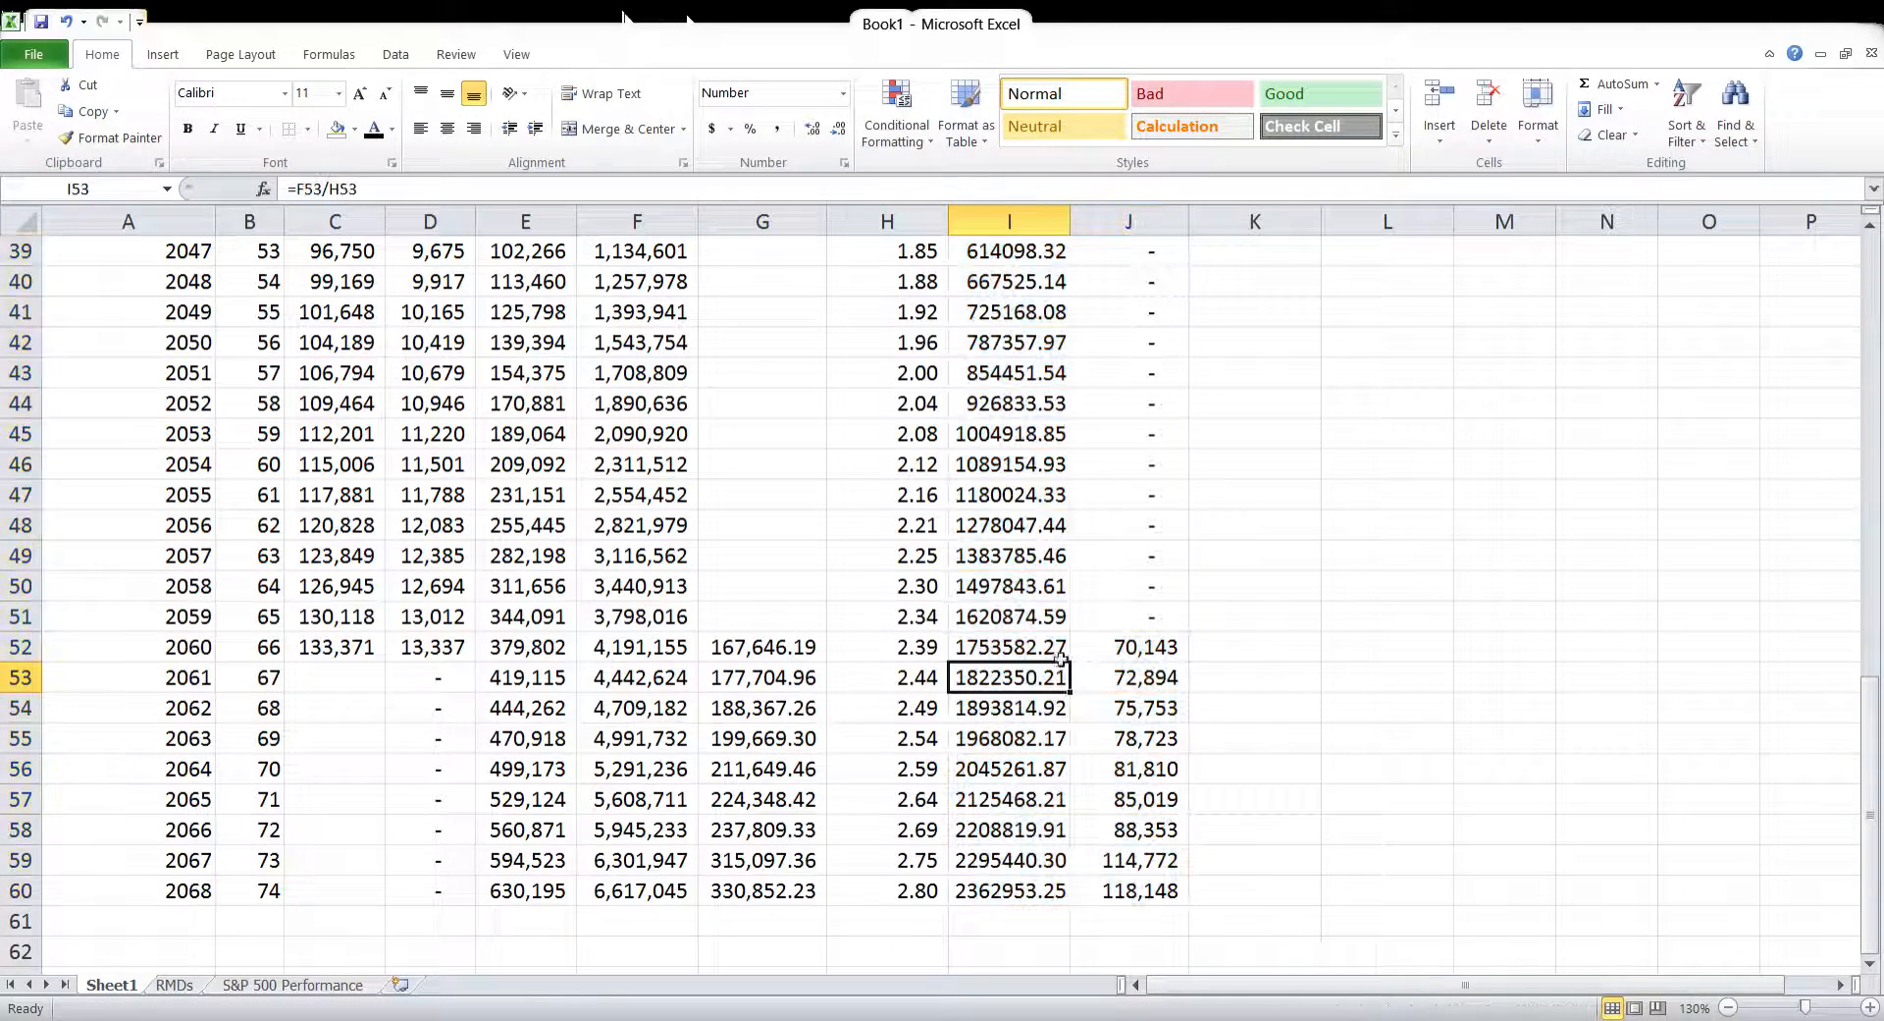
Format column I with thousands separators and no decimal places
click(1028, 224)
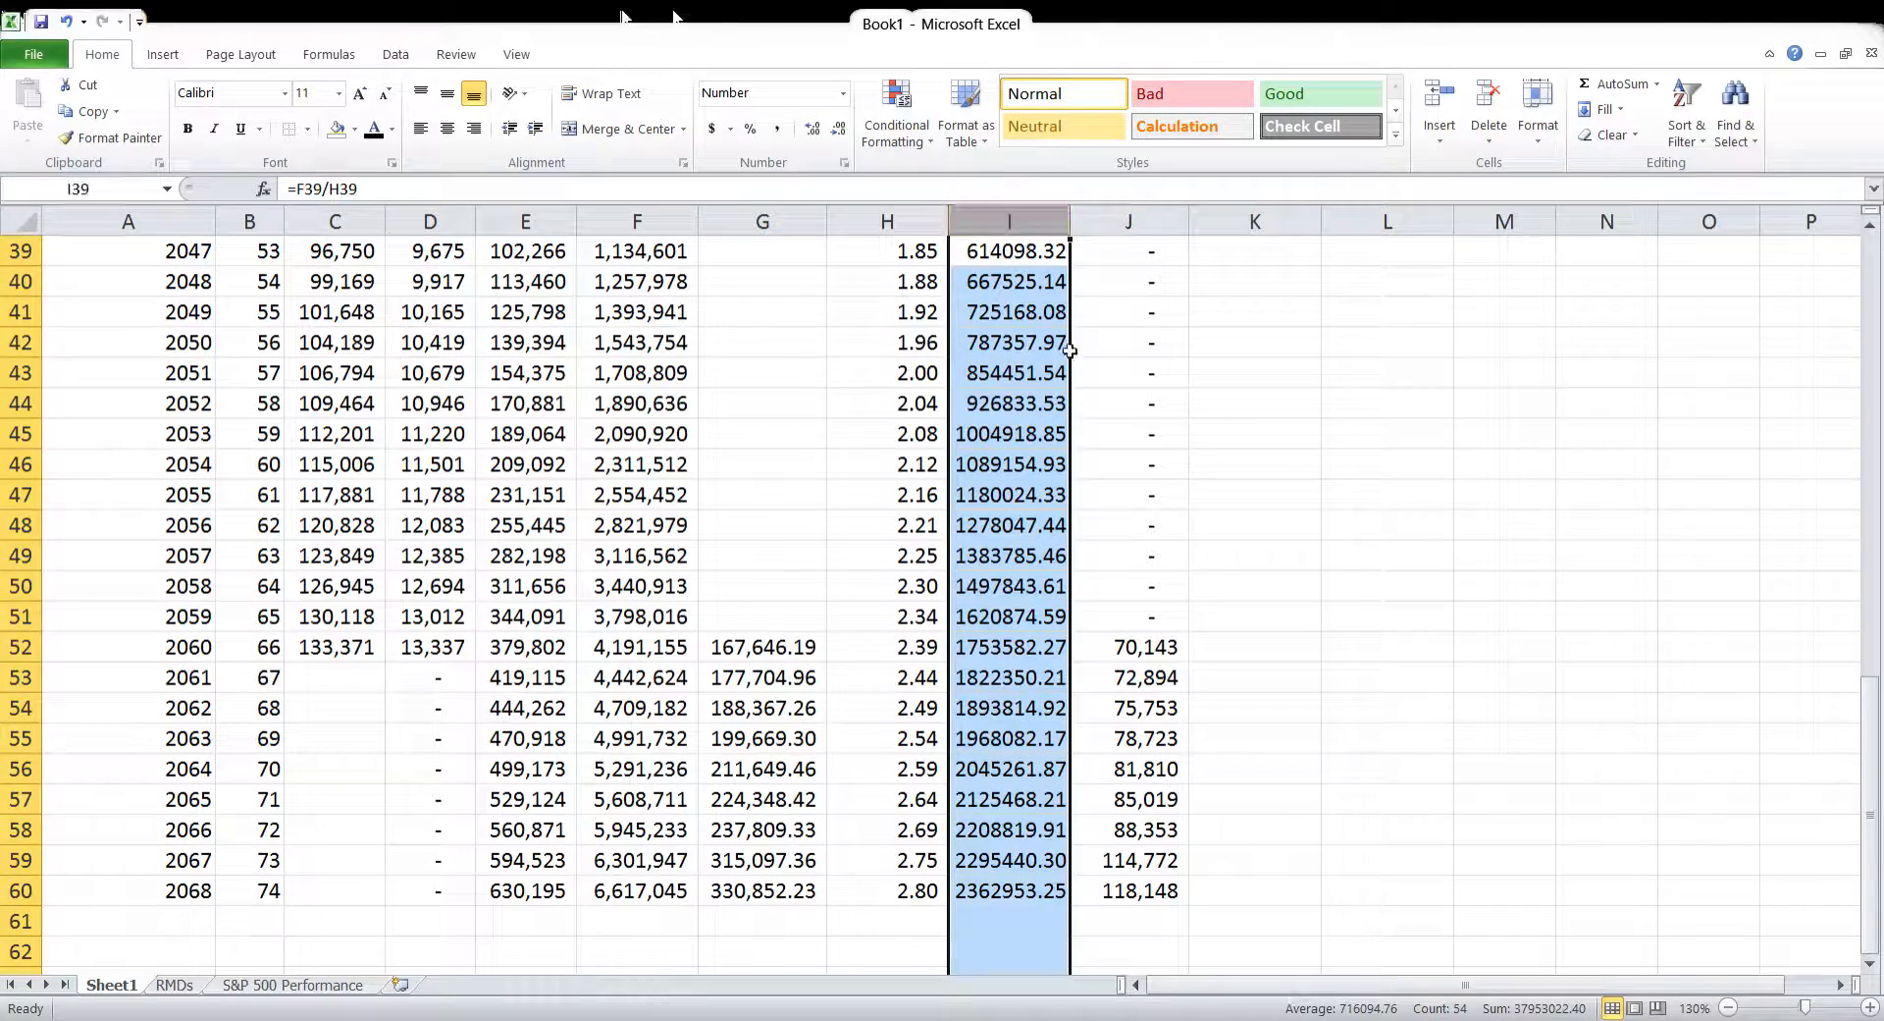
click(776, 131)
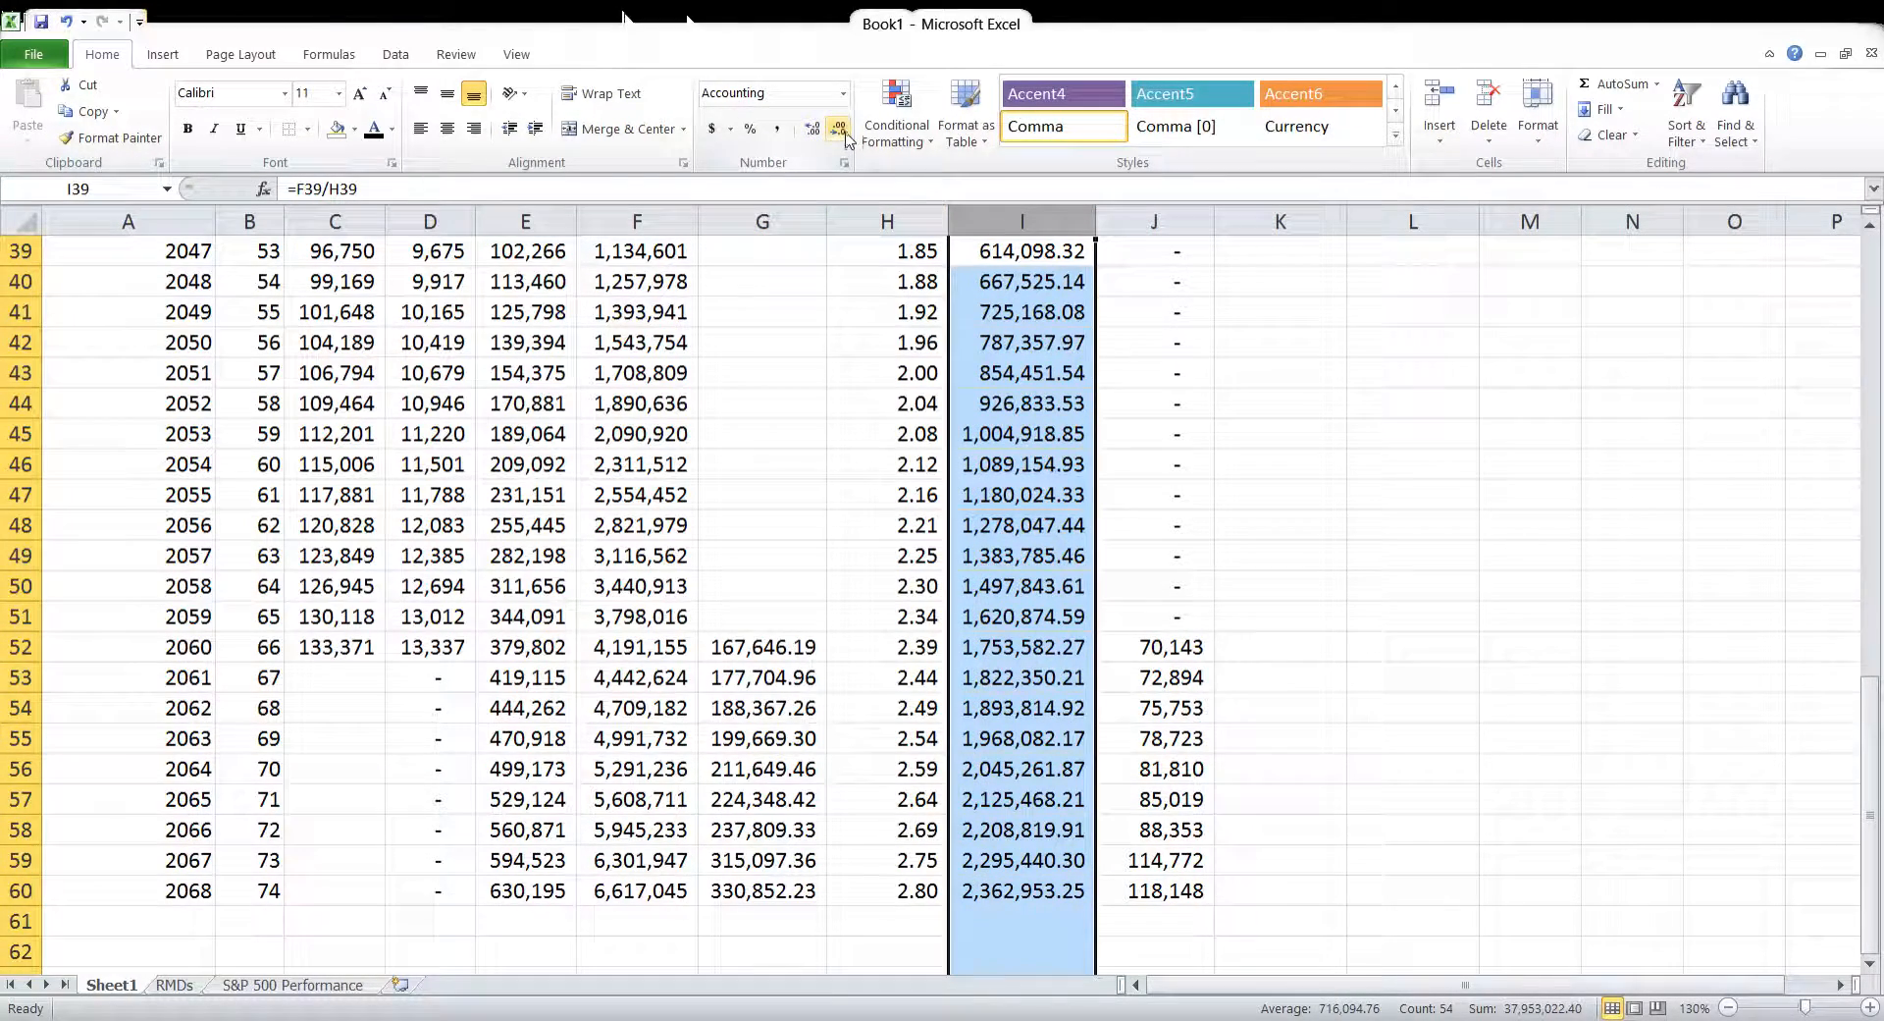
double_click(840, 130)
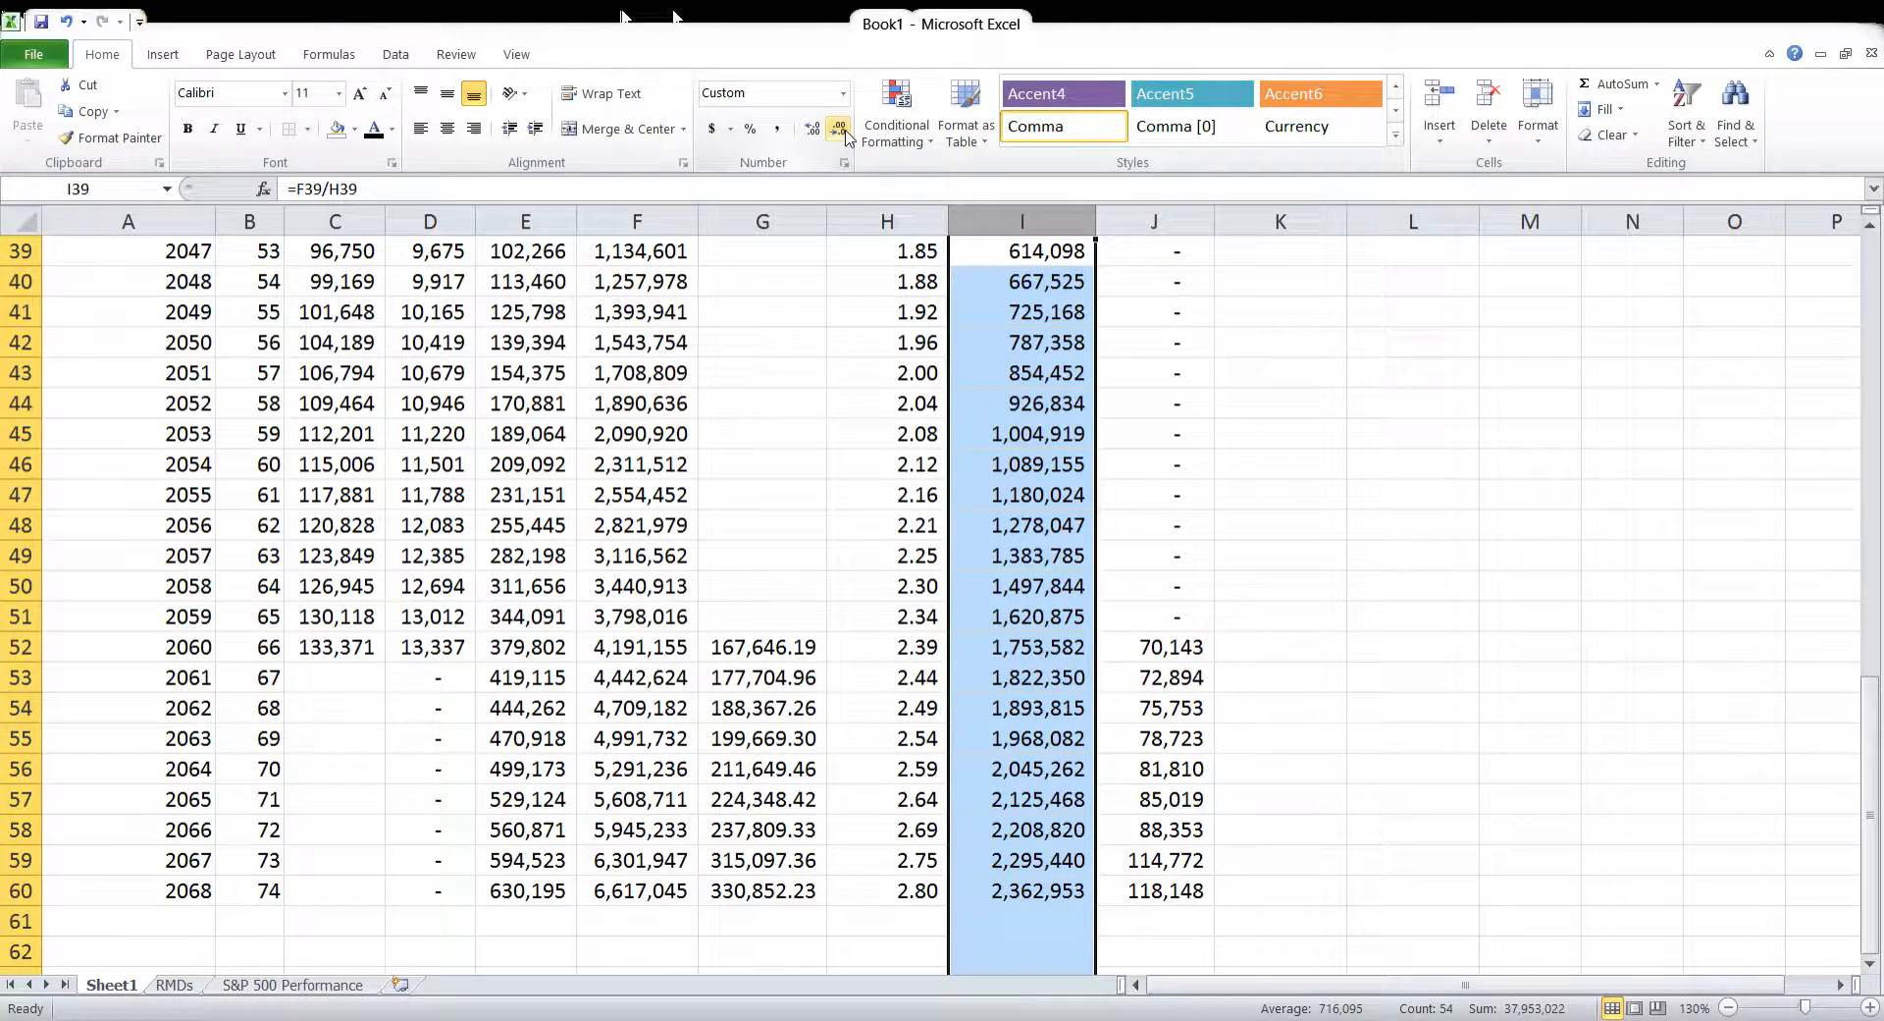
click(1281, 530)
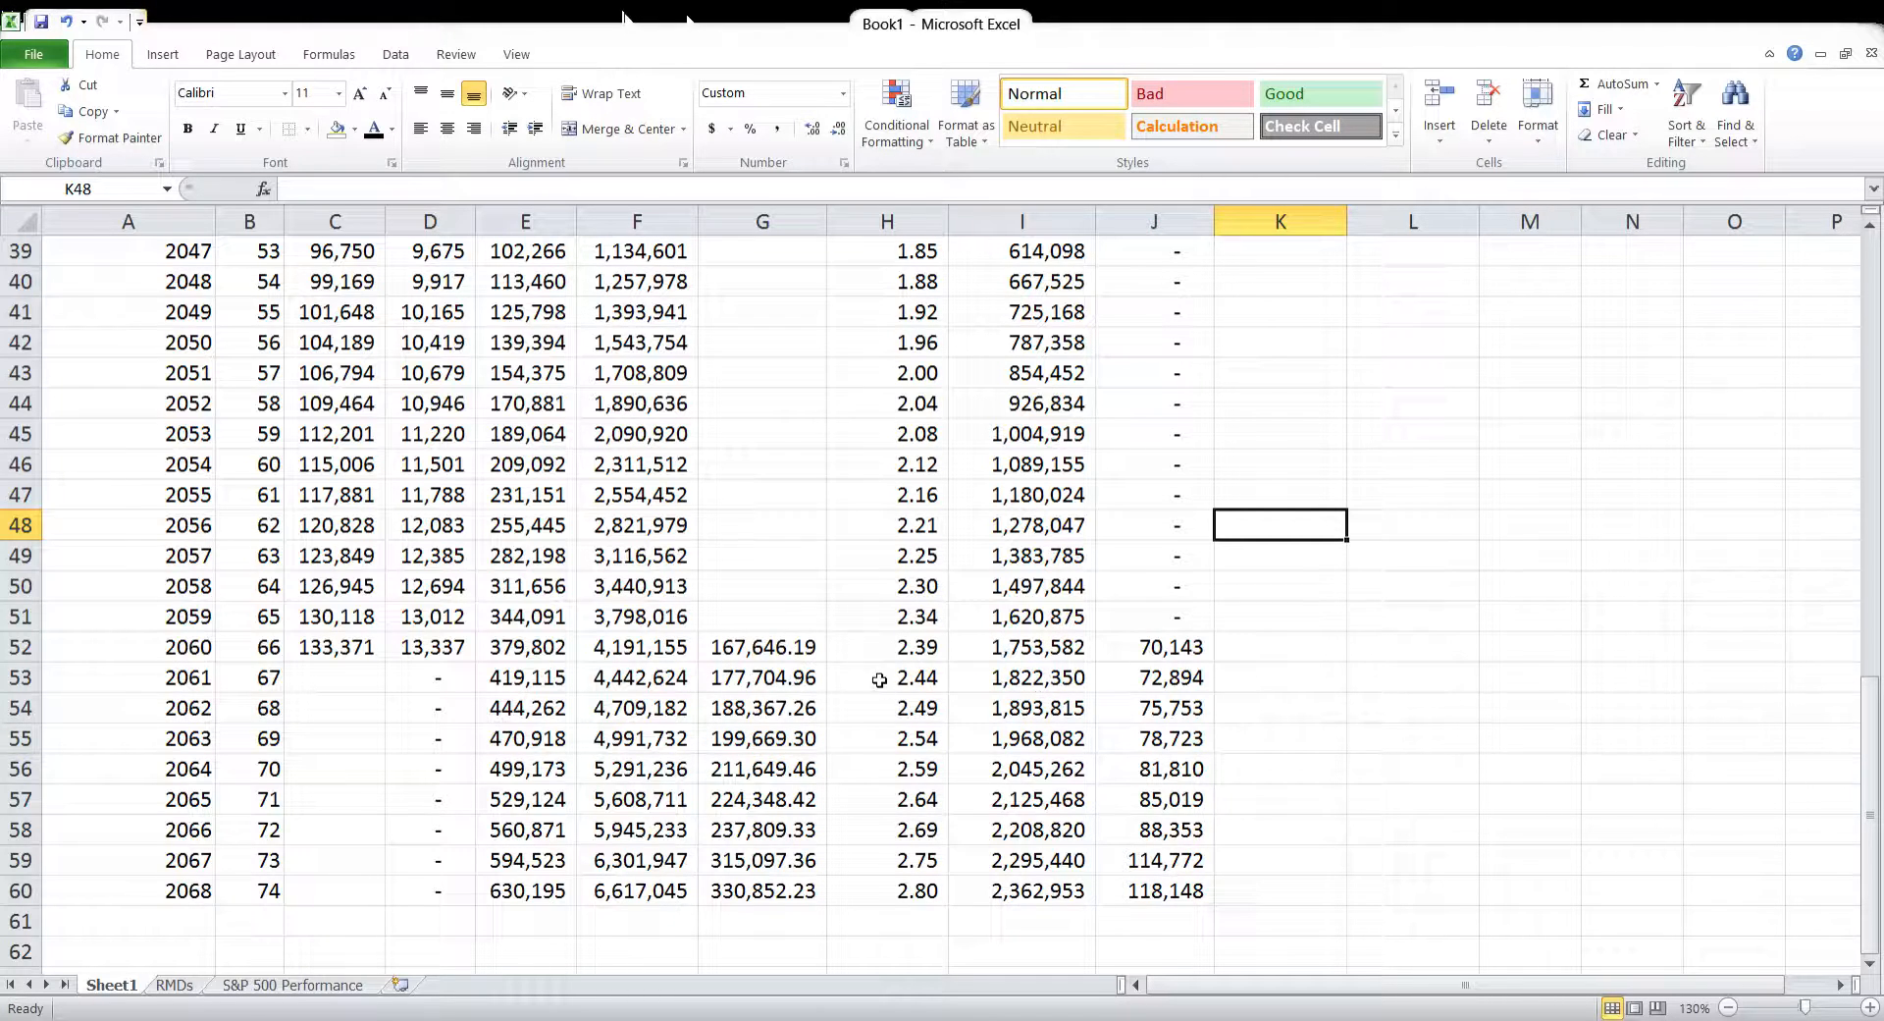
click(1037, 679)
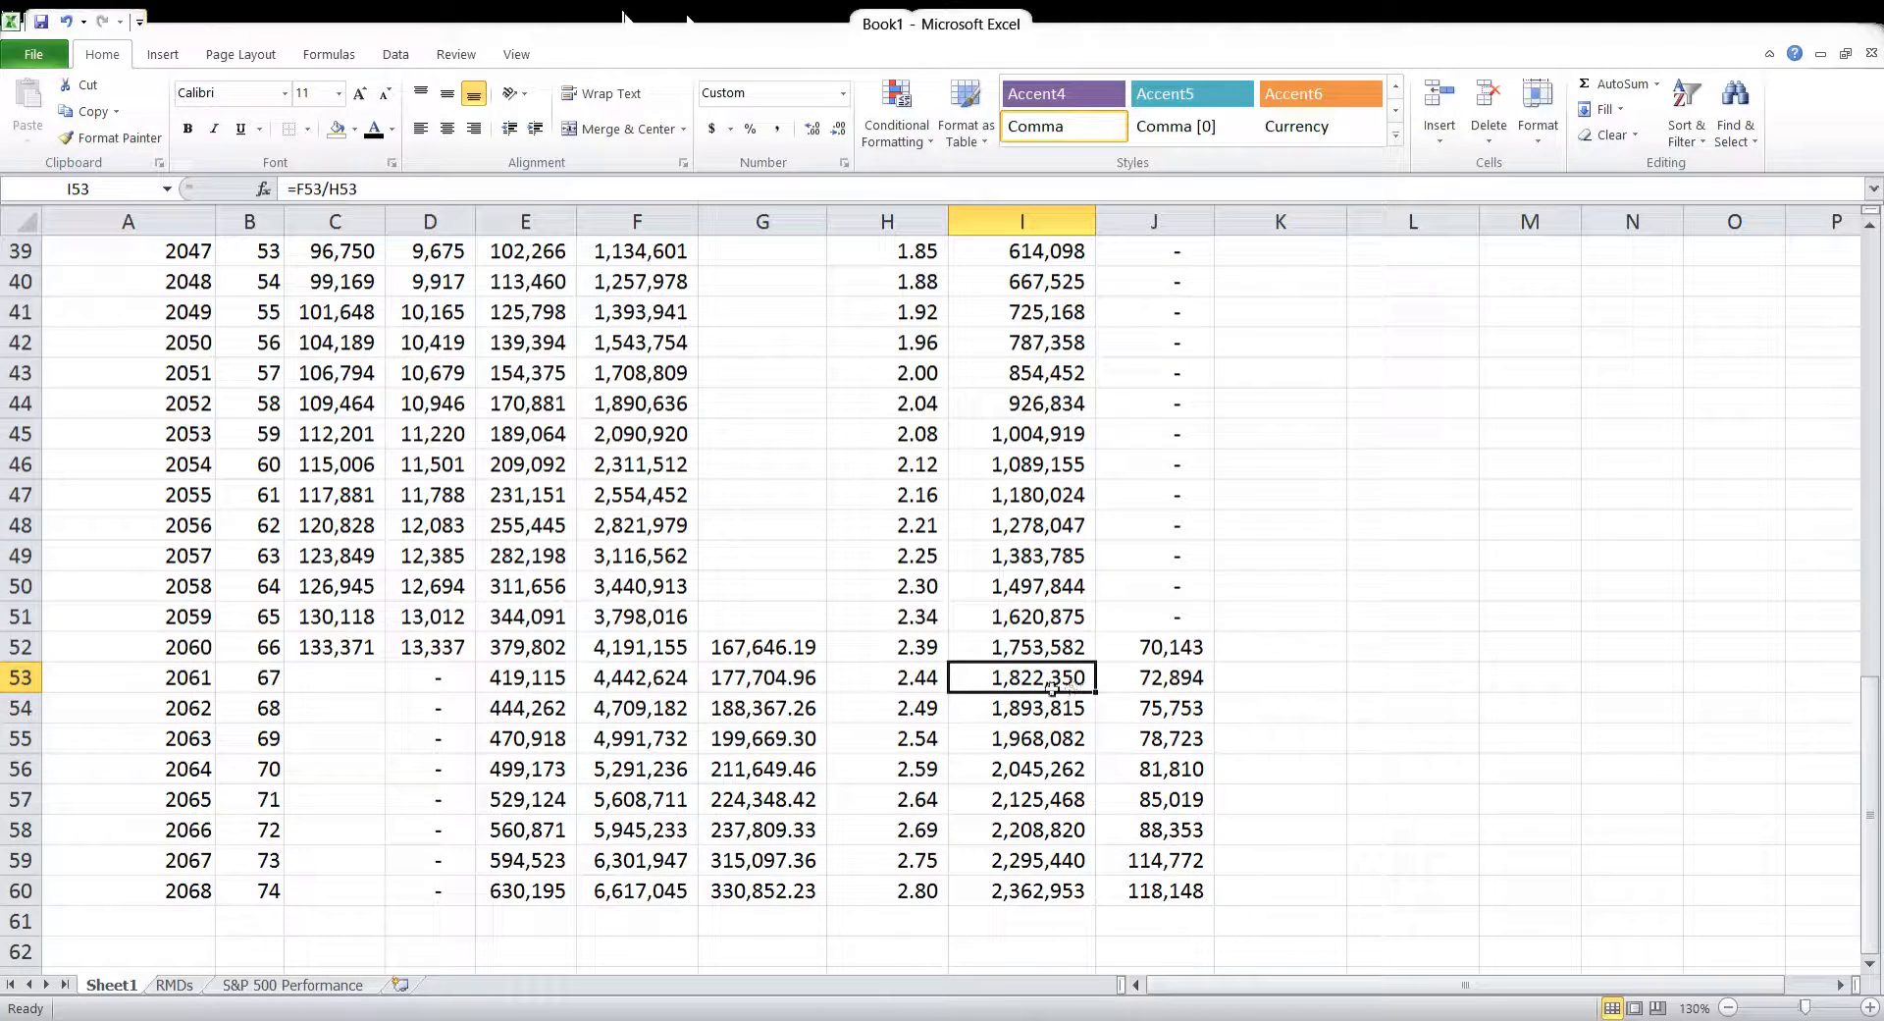
click(1199, 686)
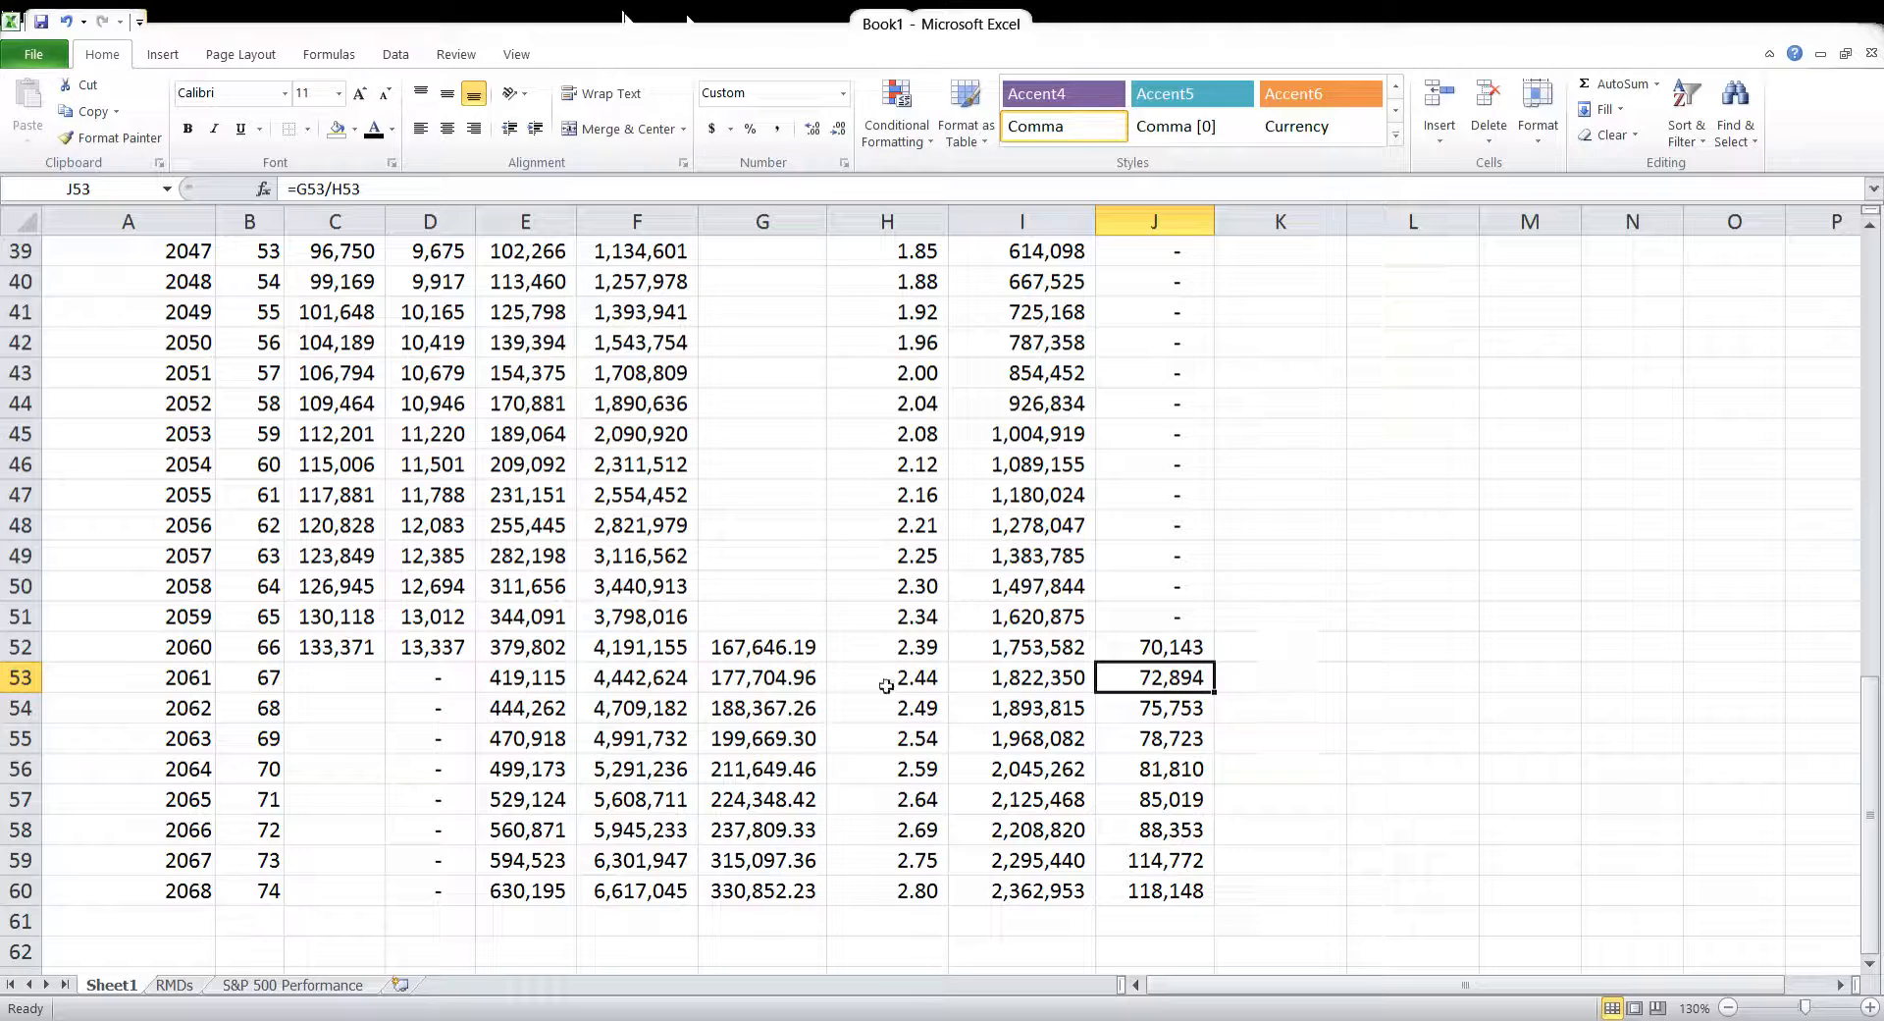
click(334, 656)
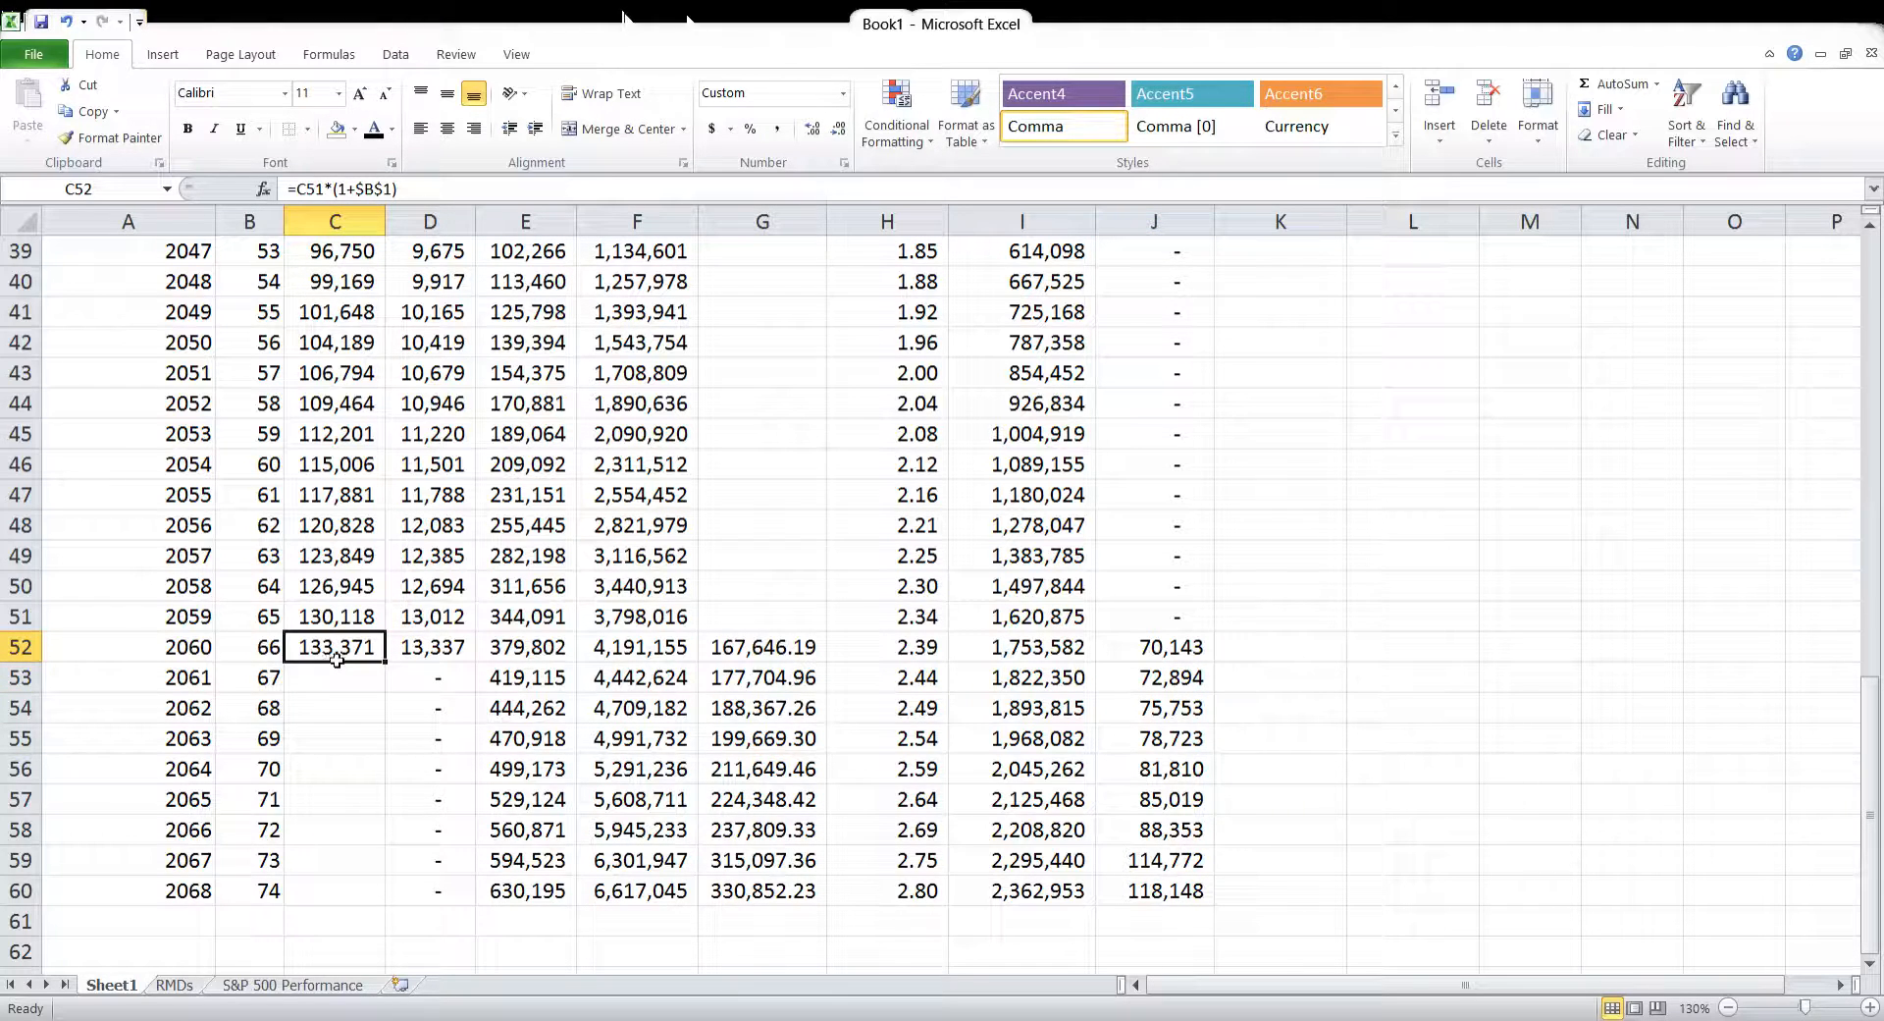
Add the column heading IA Wages in K7
scroll(1241, 687, up, 13)
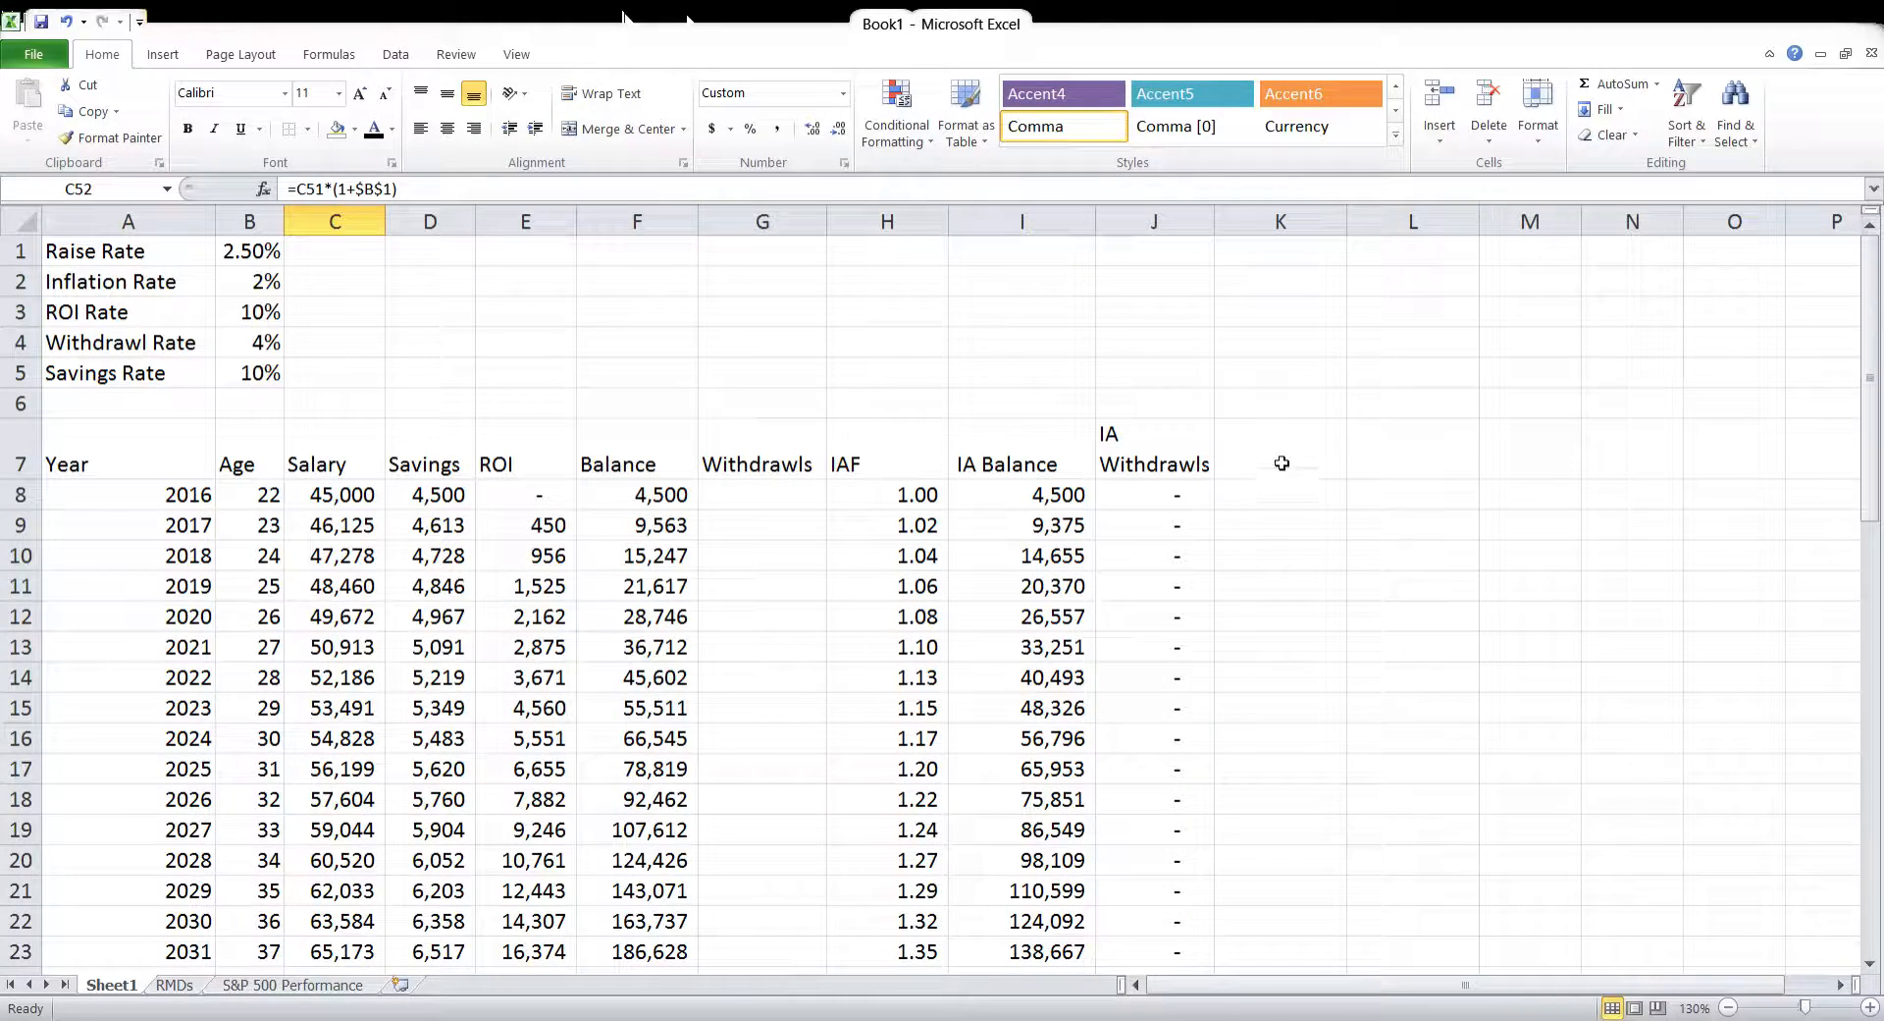
click(1281, 463)
text(IA Wa)
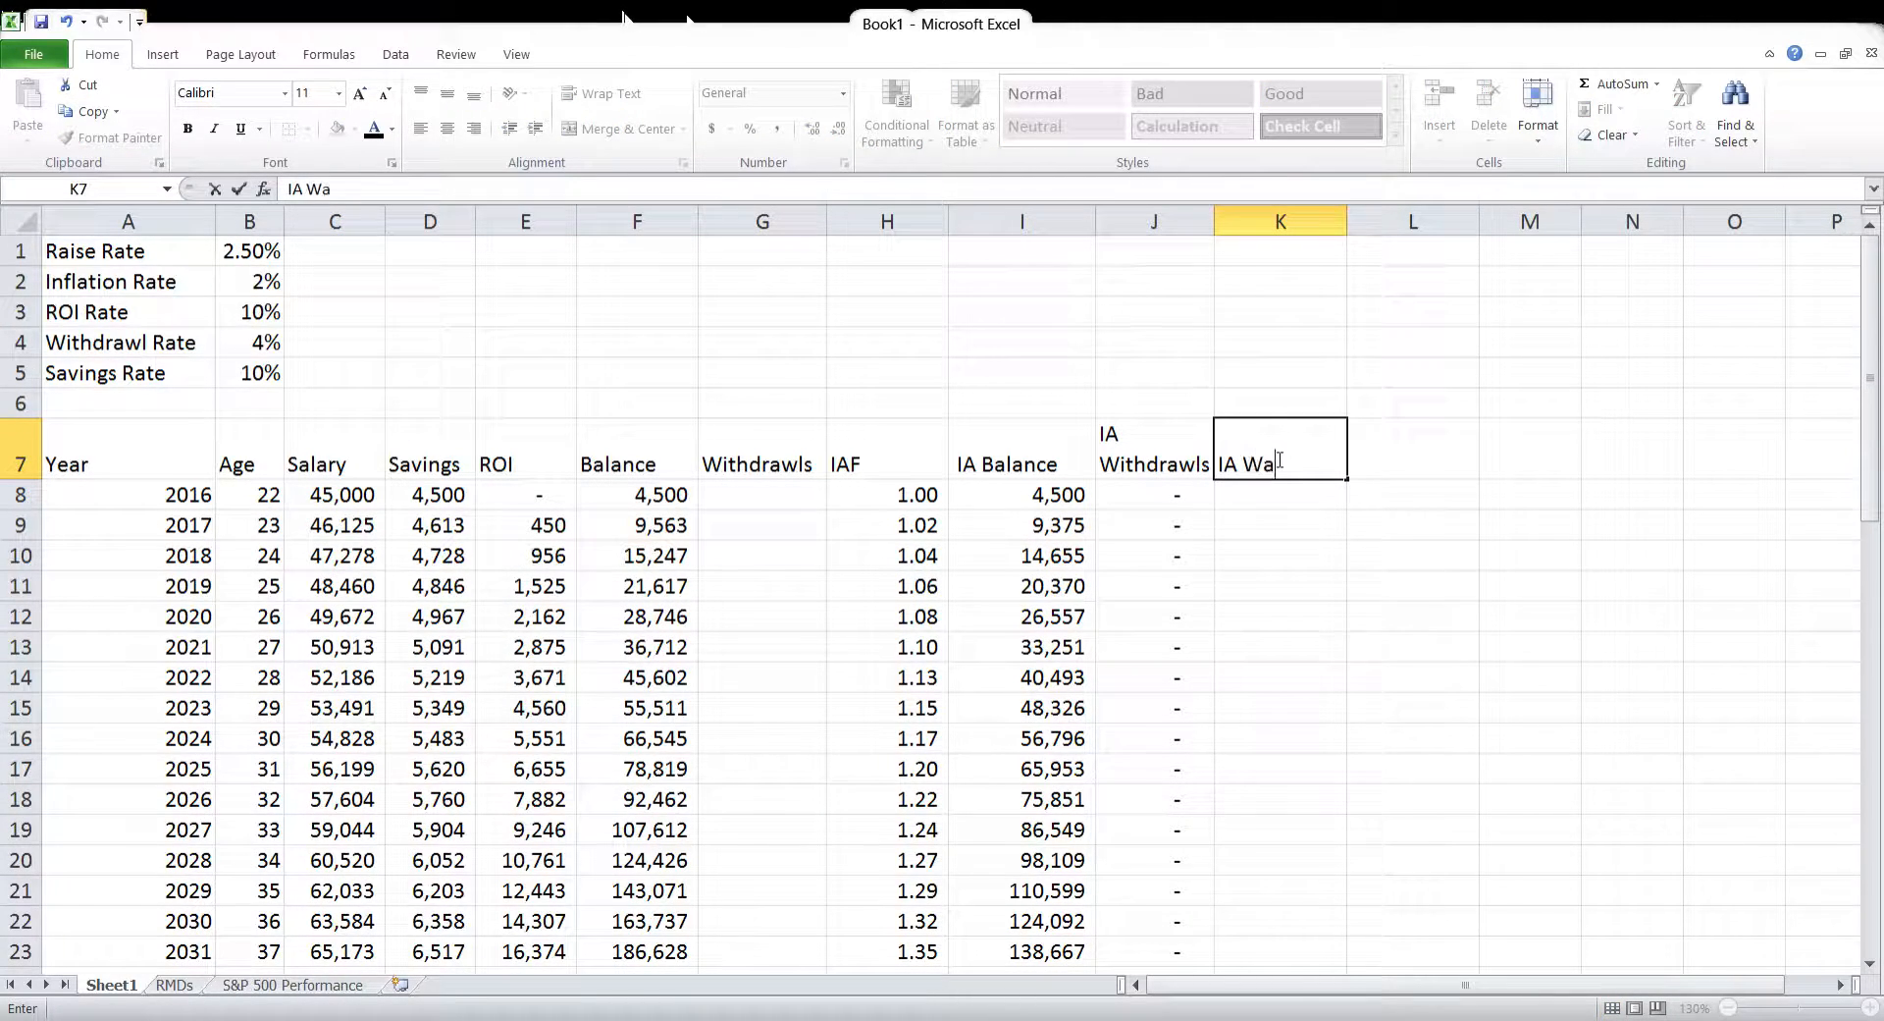
text(ges)
key(Return)
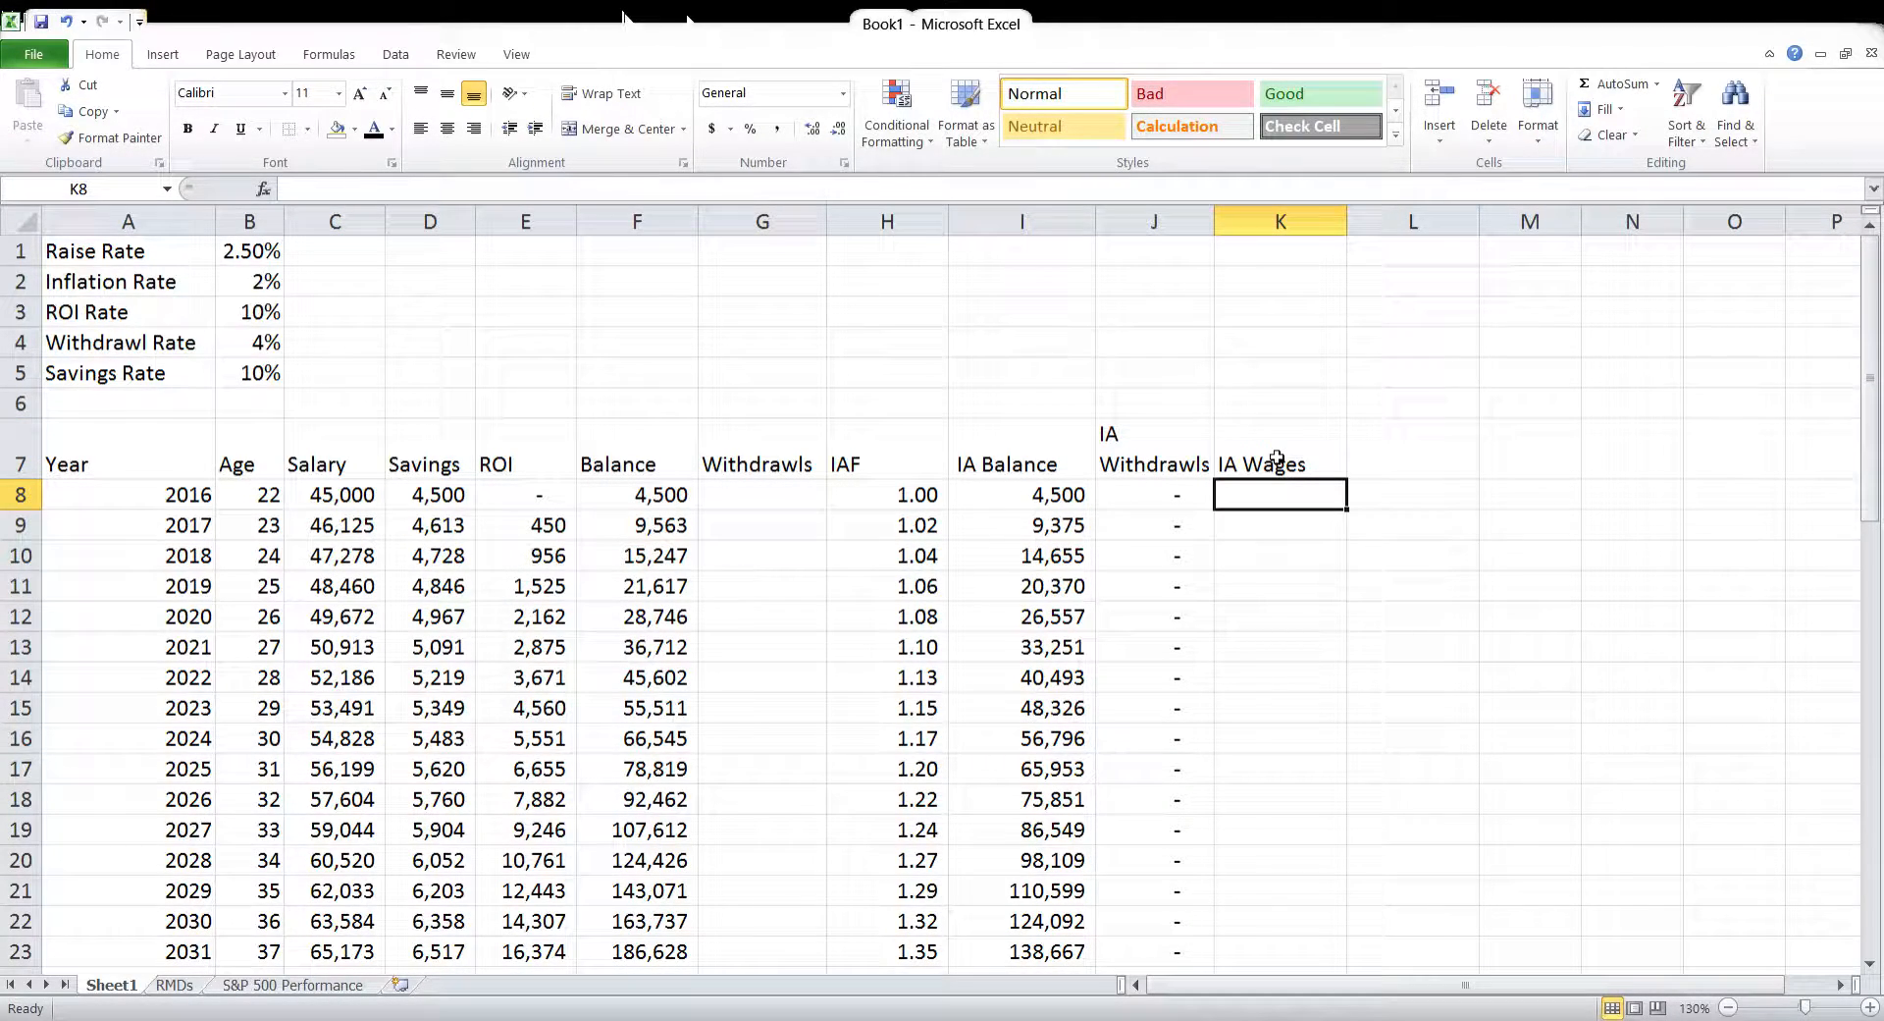
Calculate the inflation-adjusted wages for 2016 in K8 with the formula =C8/H8
text(=)
click(330, 499)
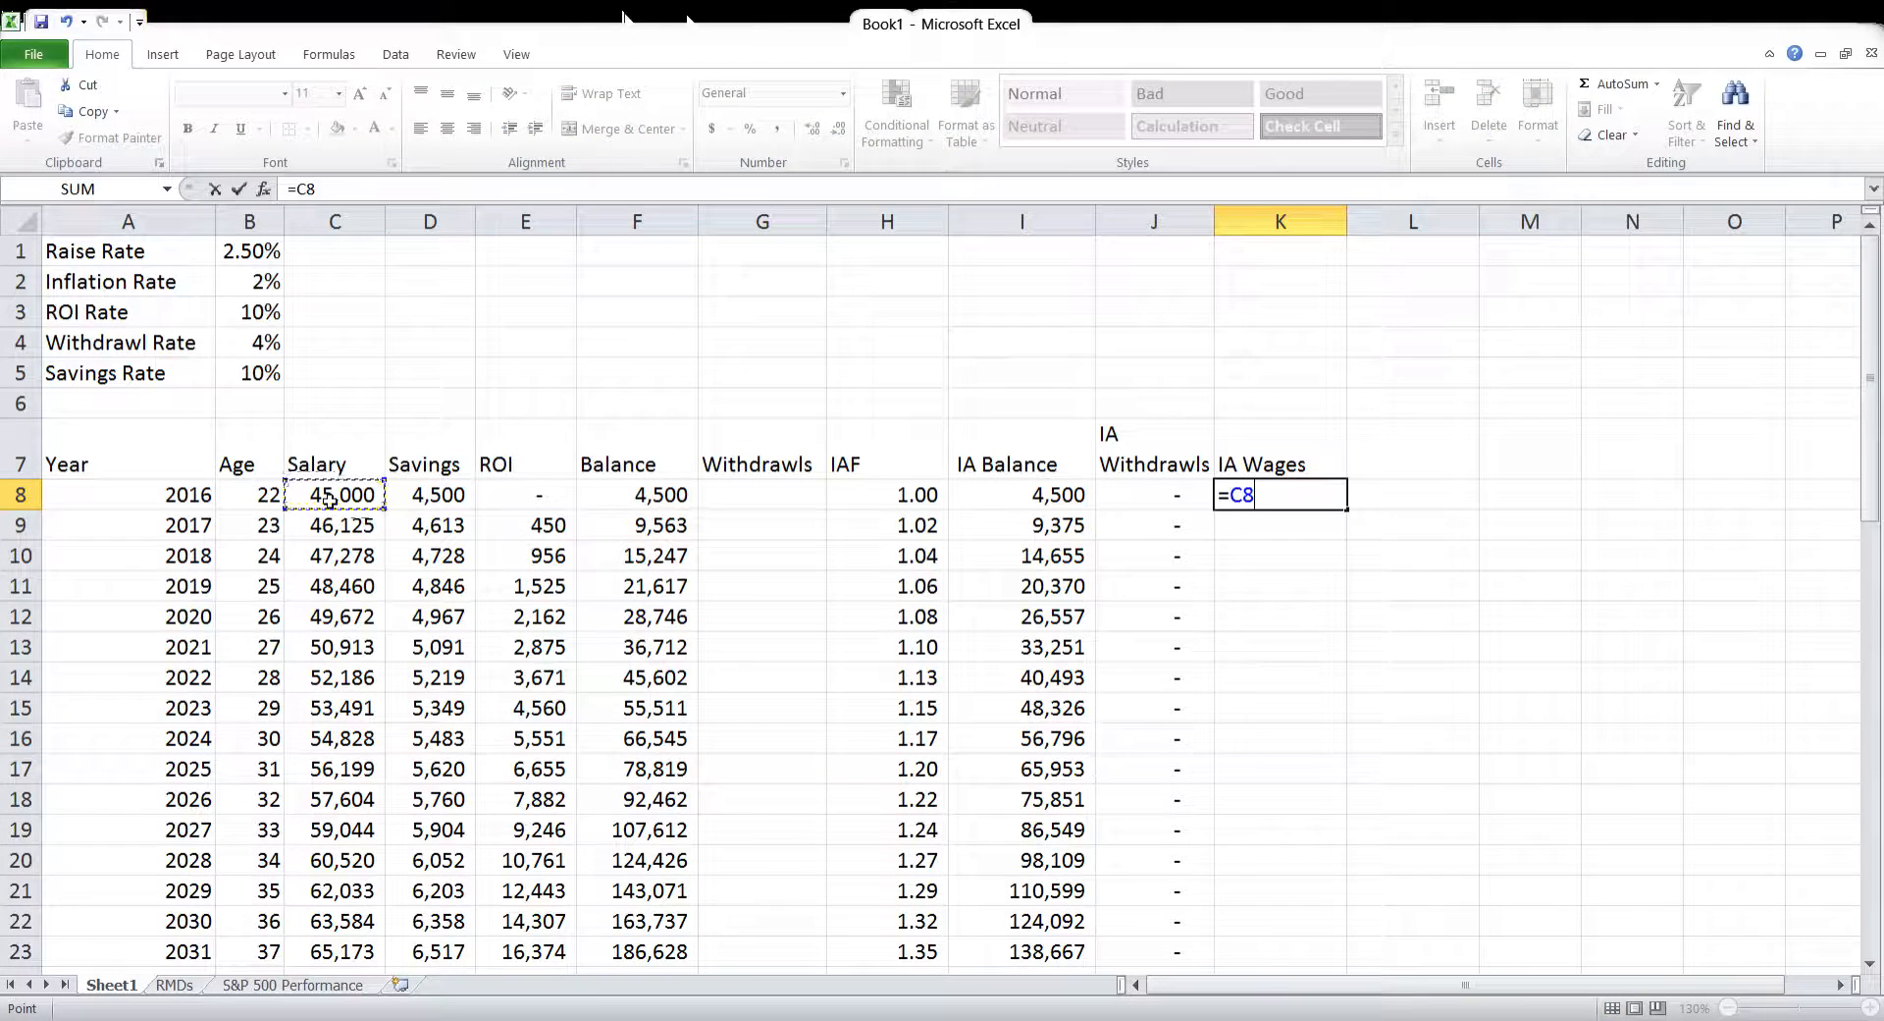
text(/)
click(865, 509)
key(Return)
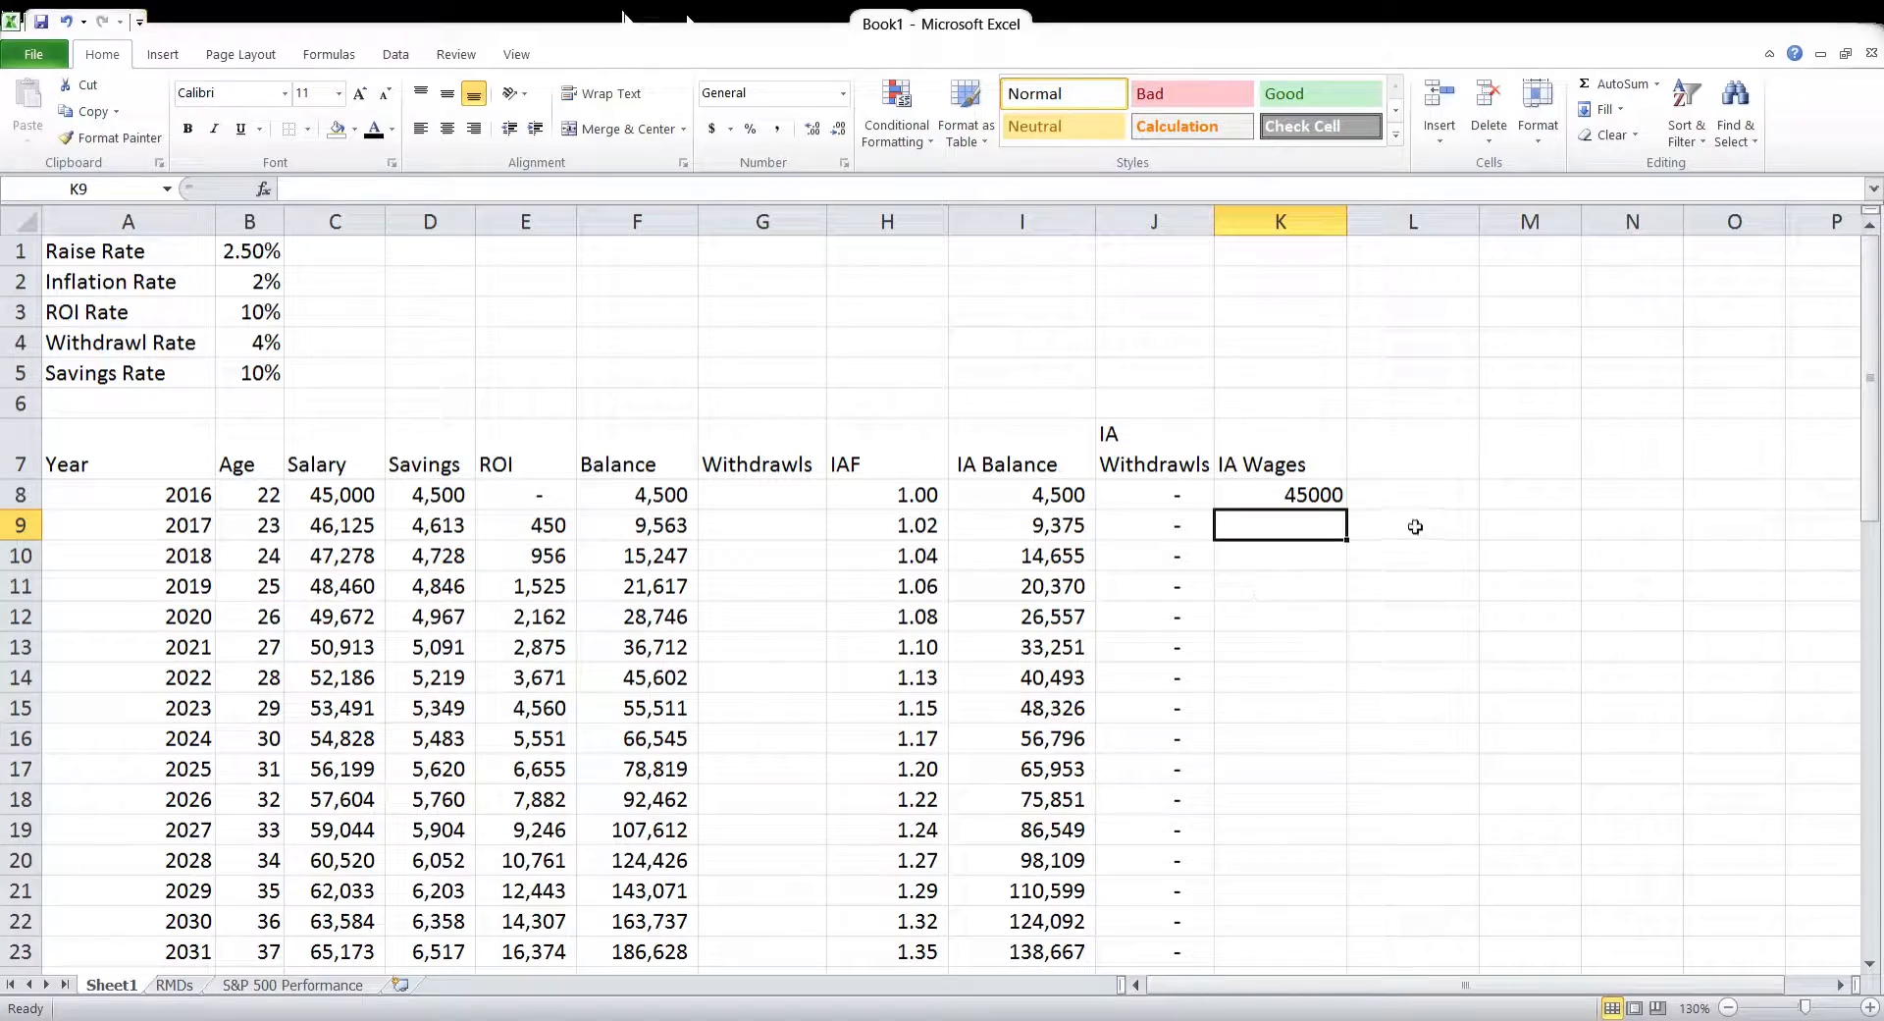
Fill the inflation-adjusted wages formula from K8 down through K60
click(1305, 495)
drag(1347, 509, 1376, 930)
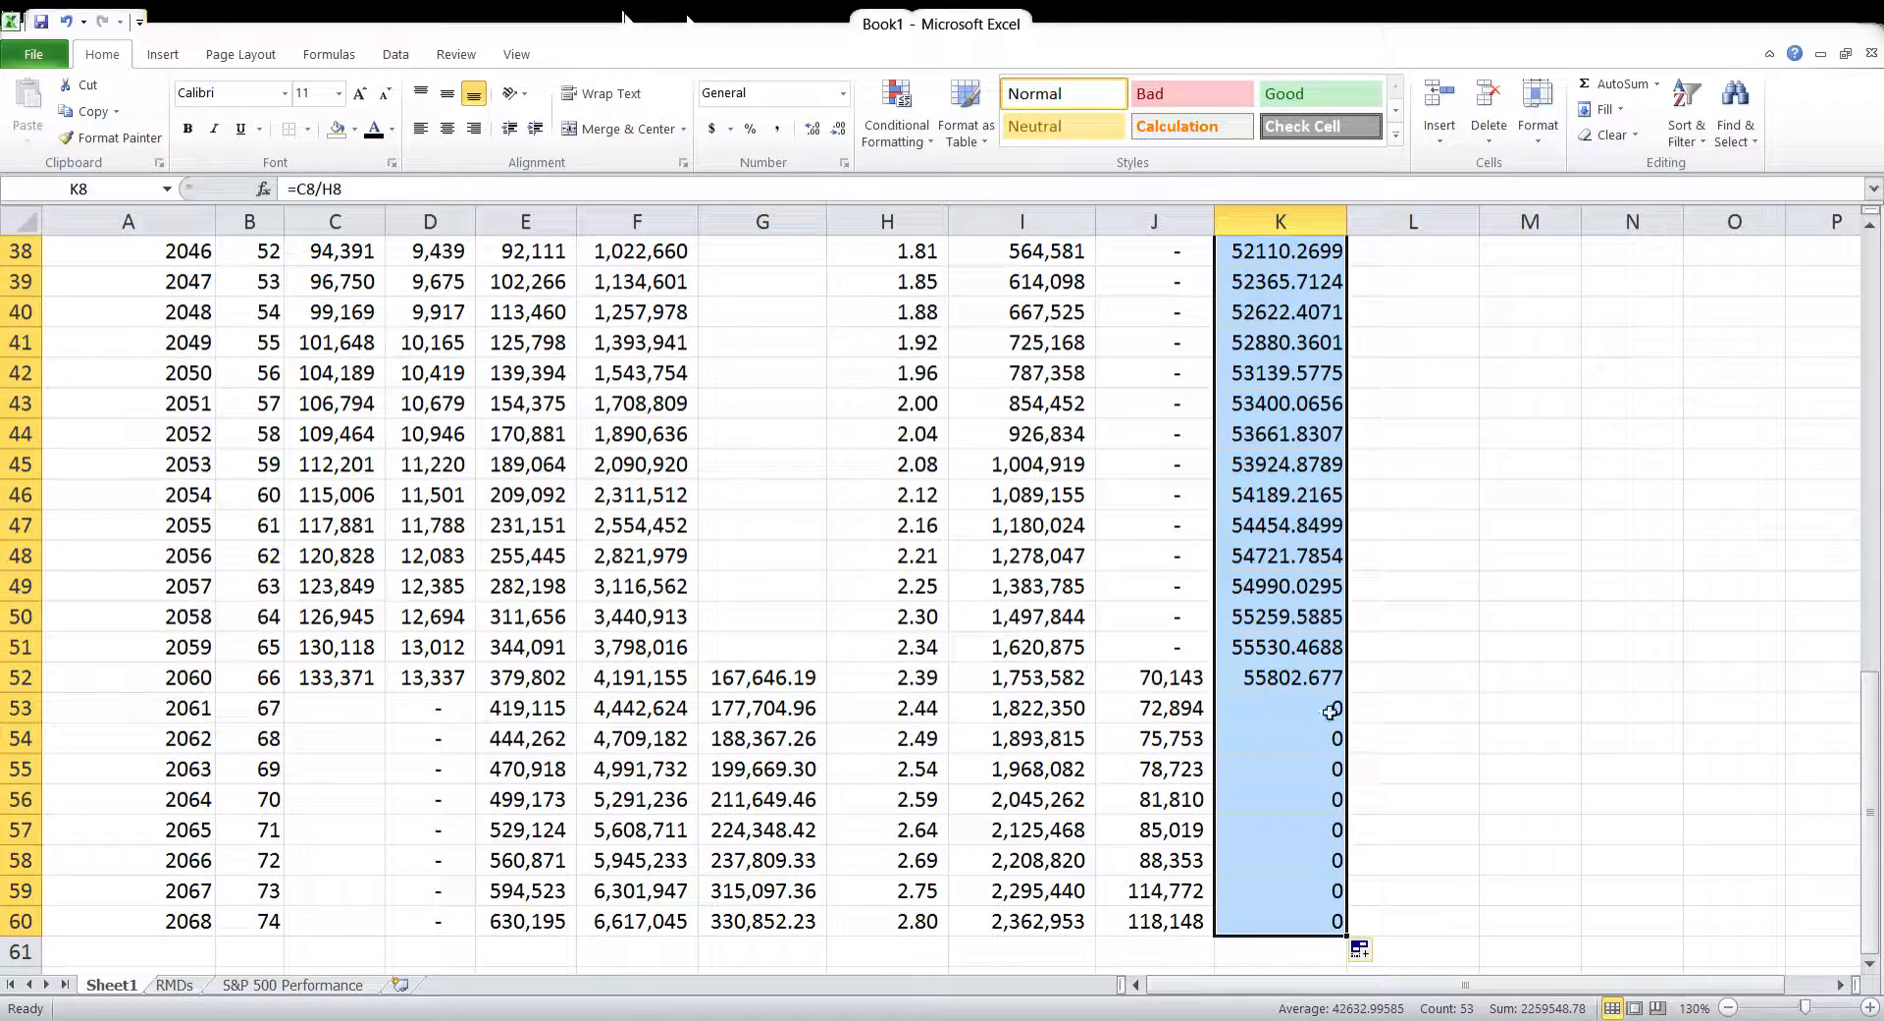
click(1296, 693)
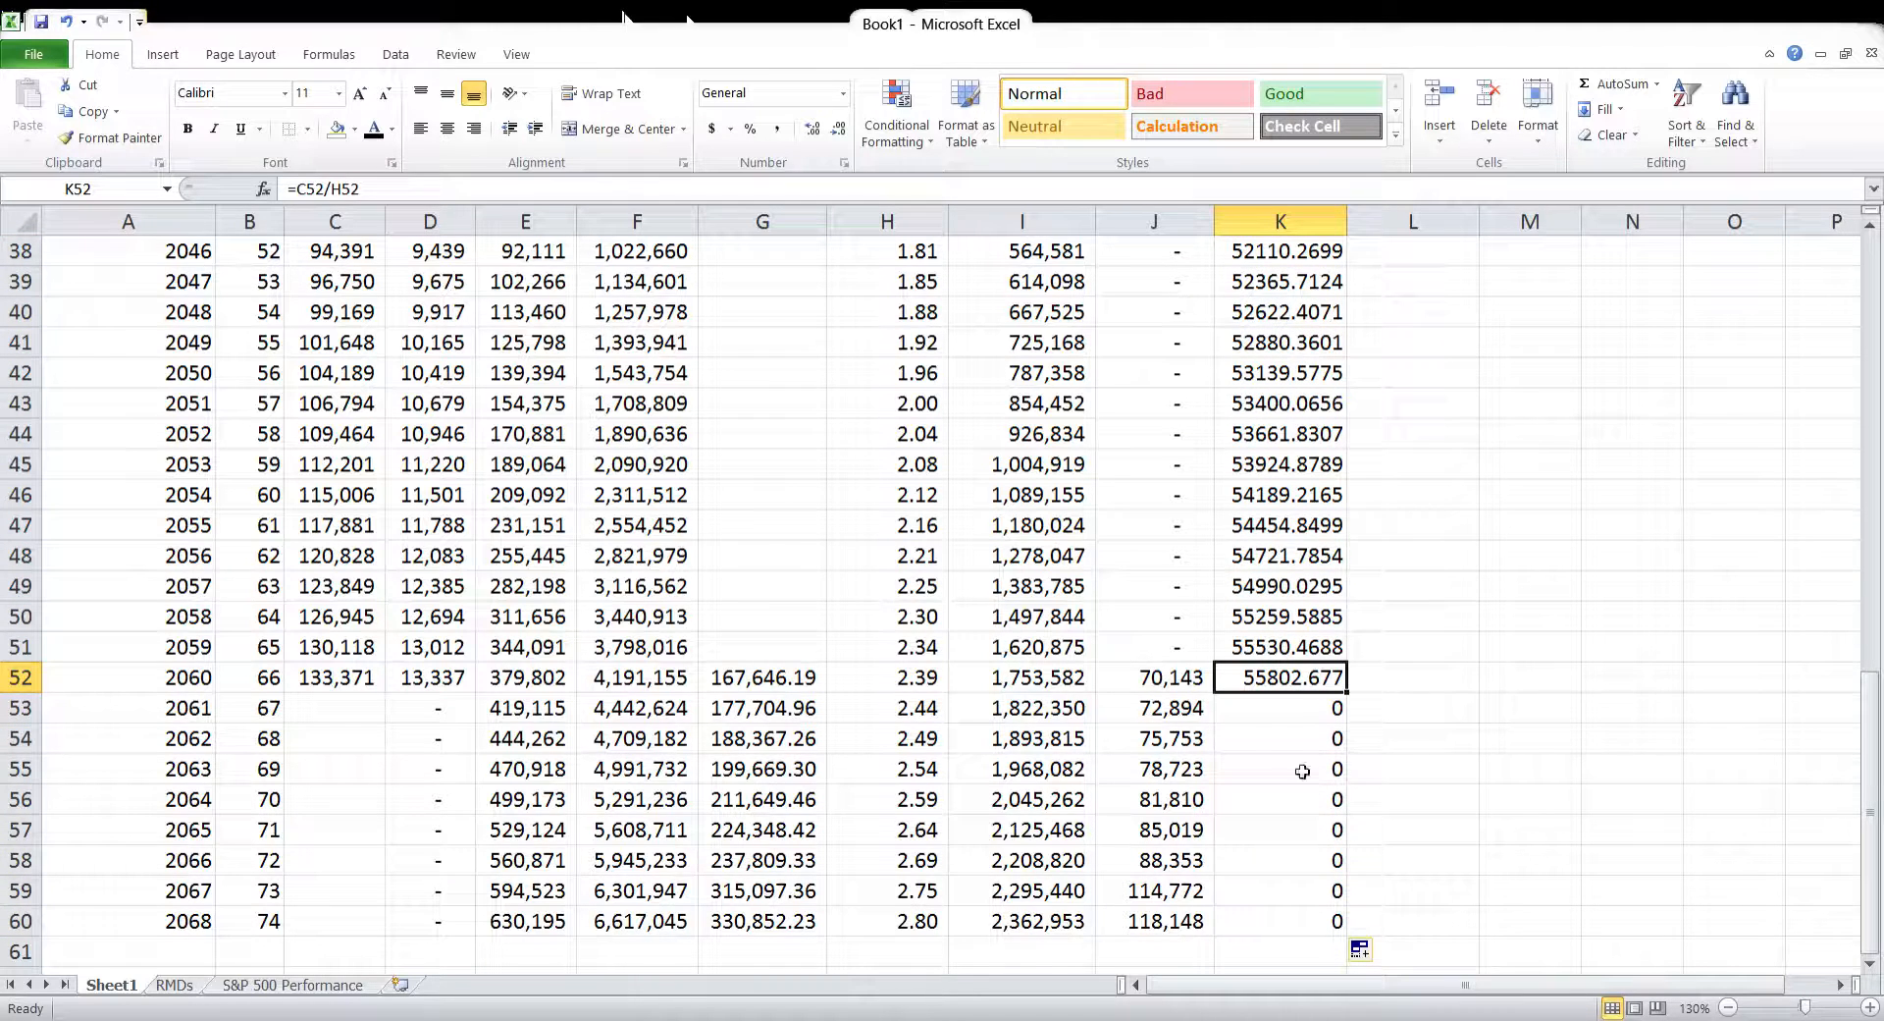
Format column K with thousands separators and no decimal places
click(1306, 237)
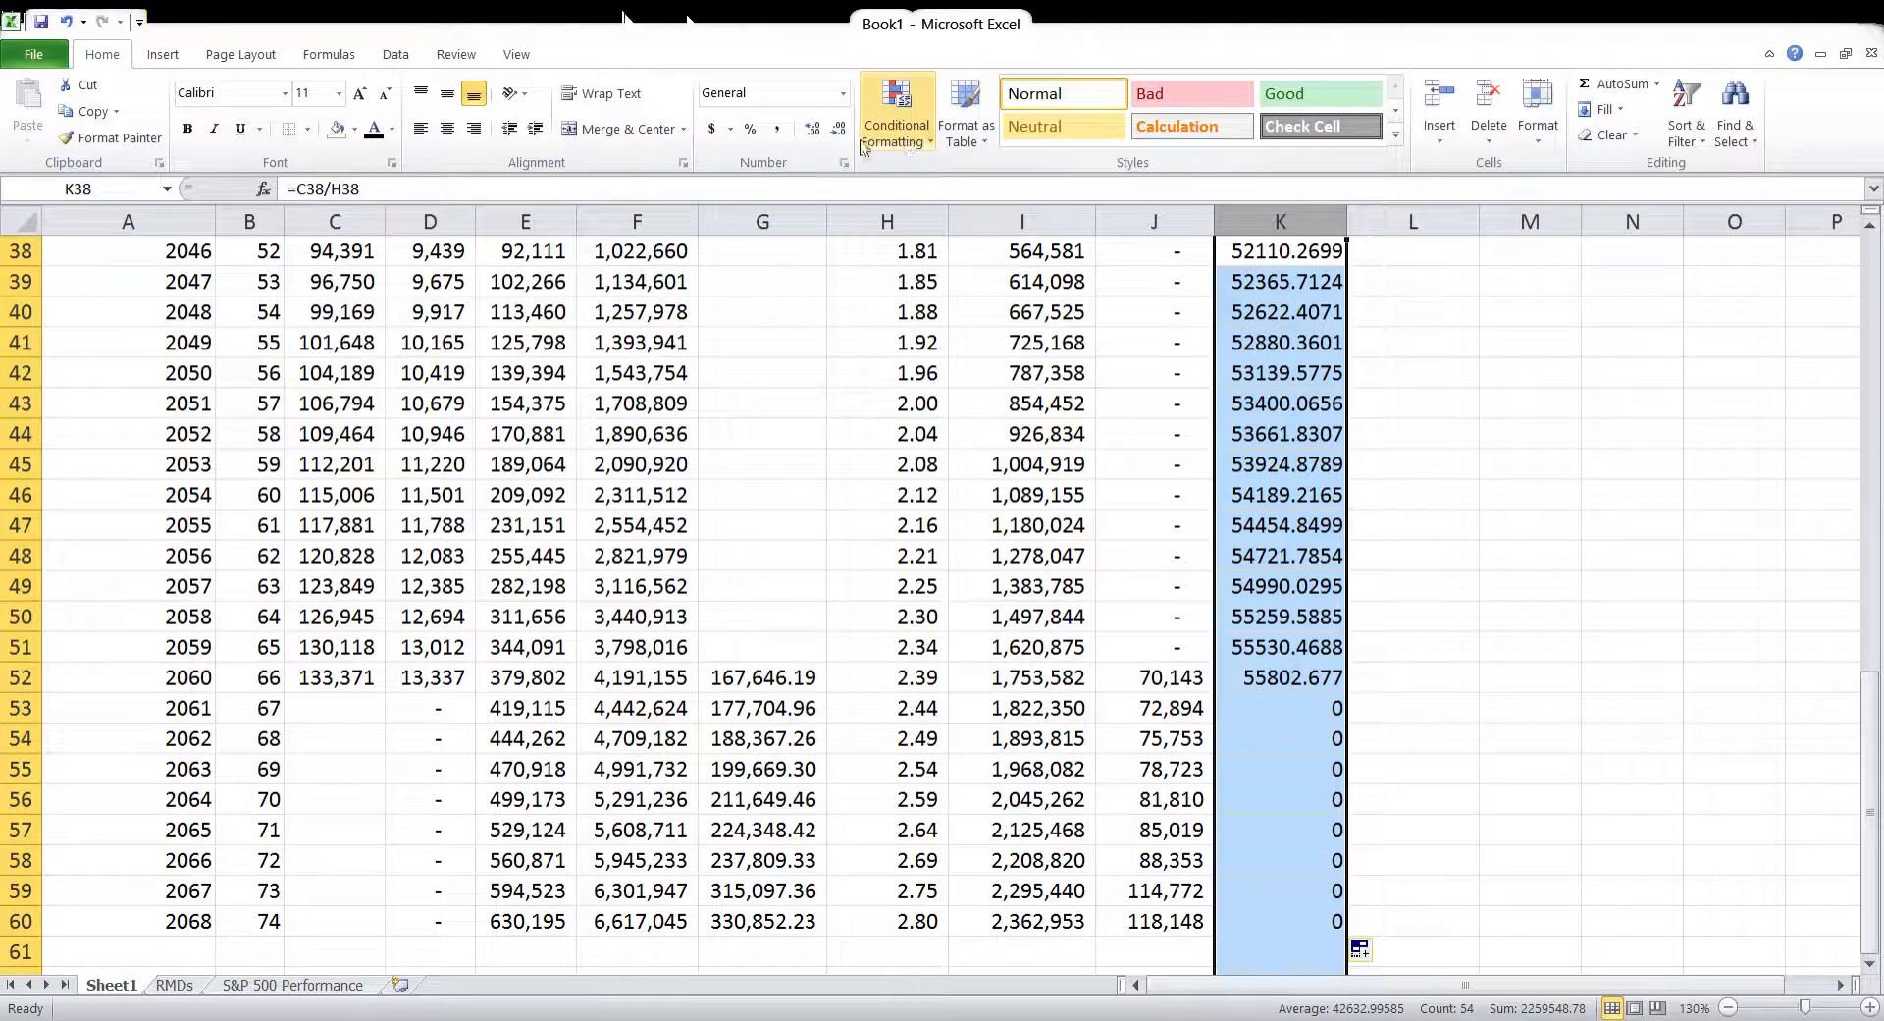
click(777, 130)
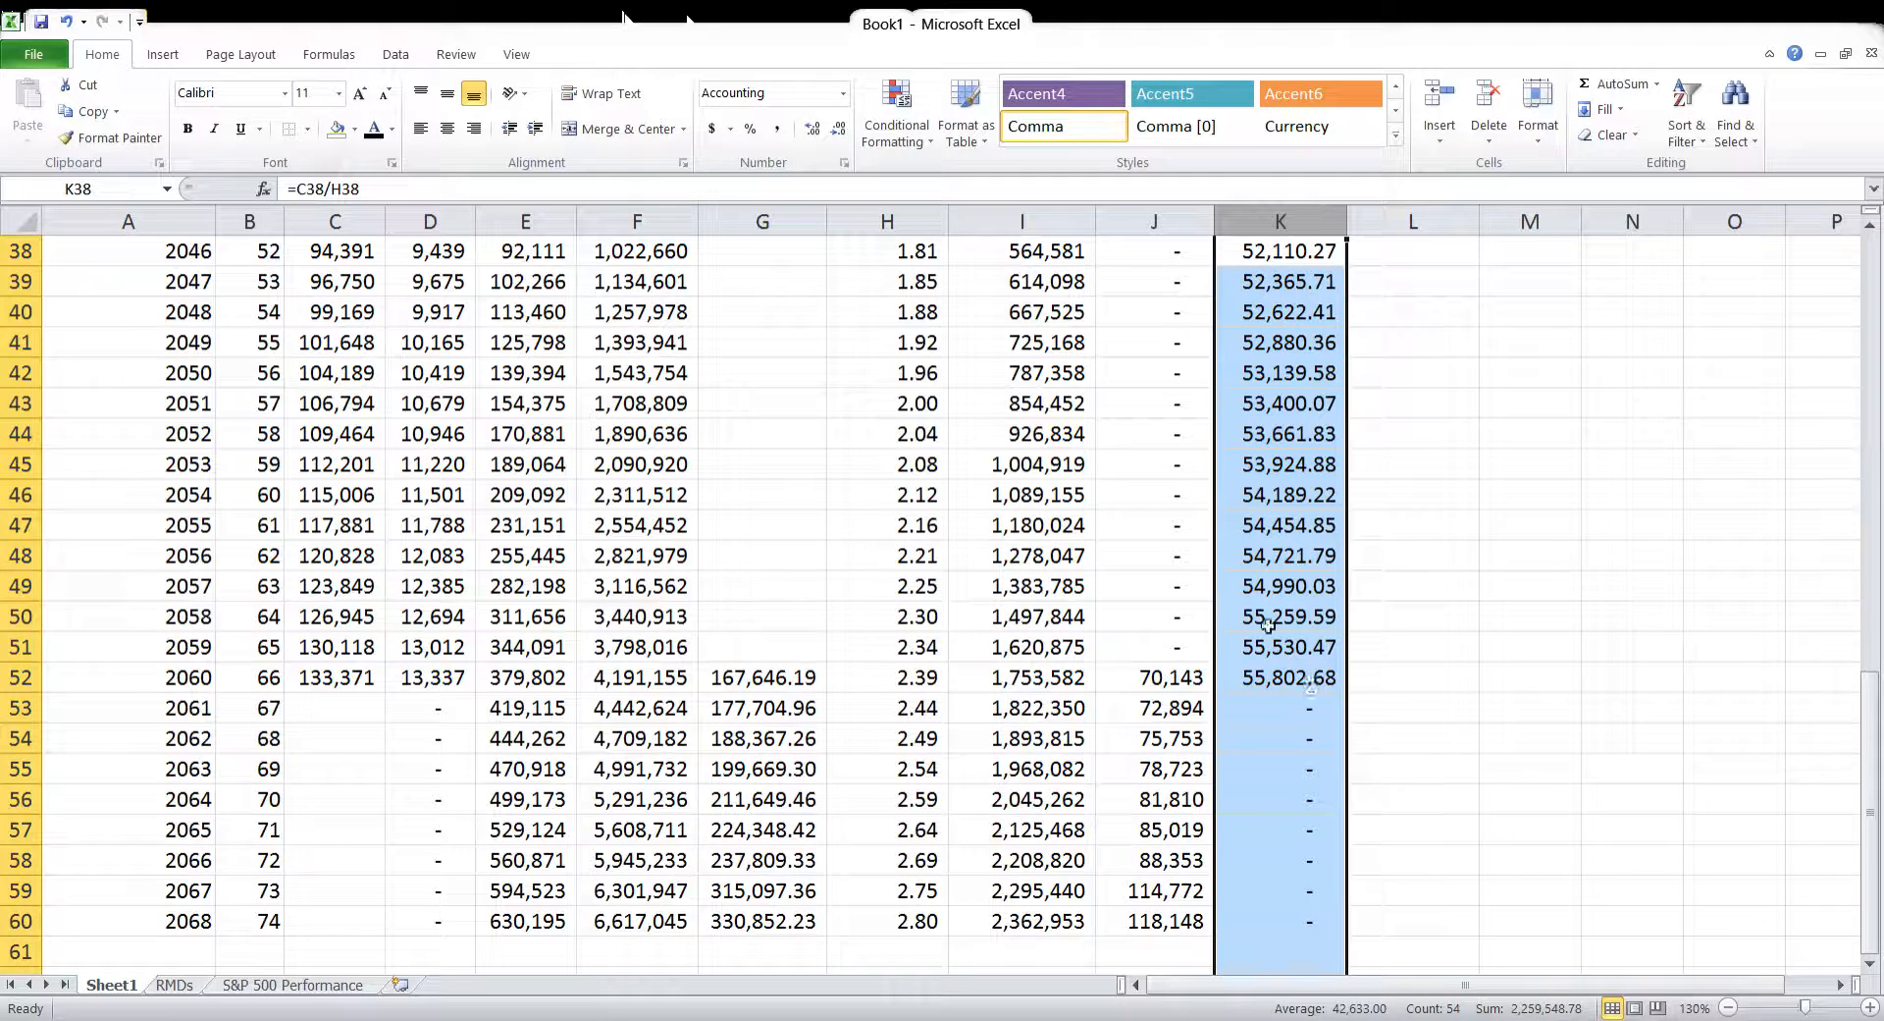
click(838, 130)
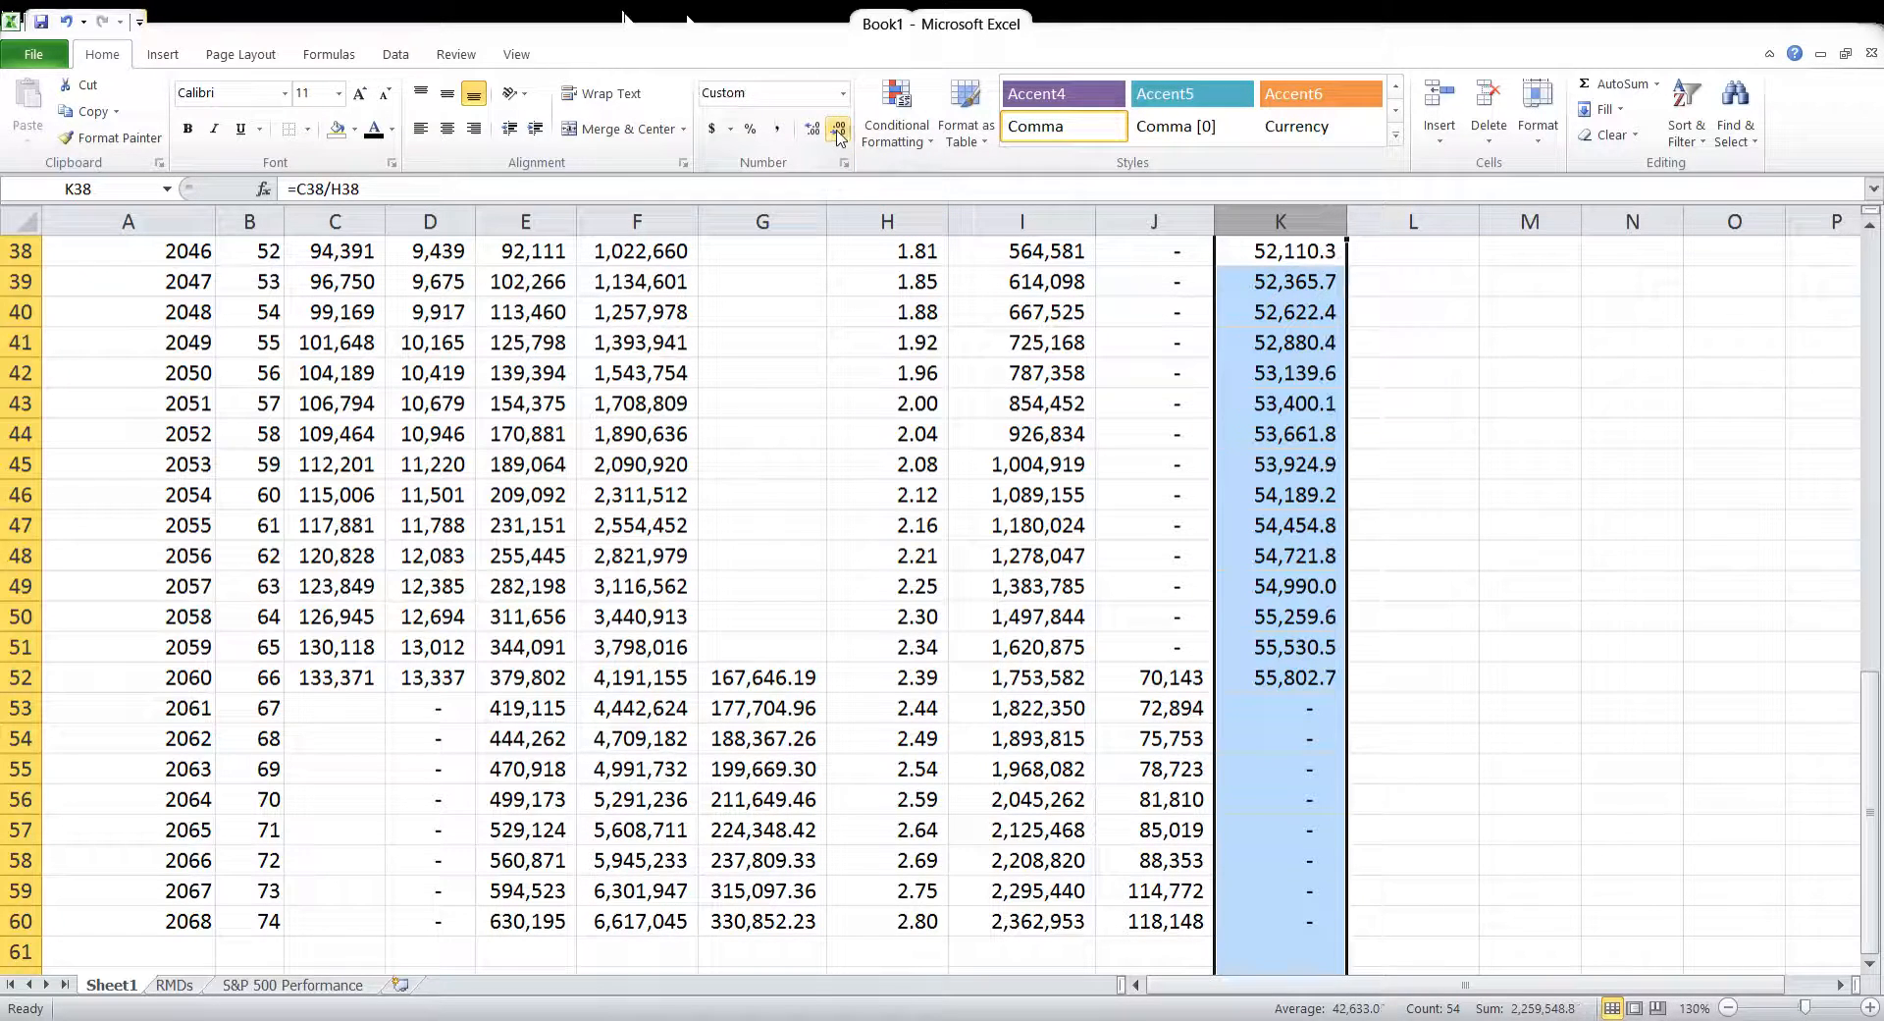
click(838, 130)
click(1317, 527)
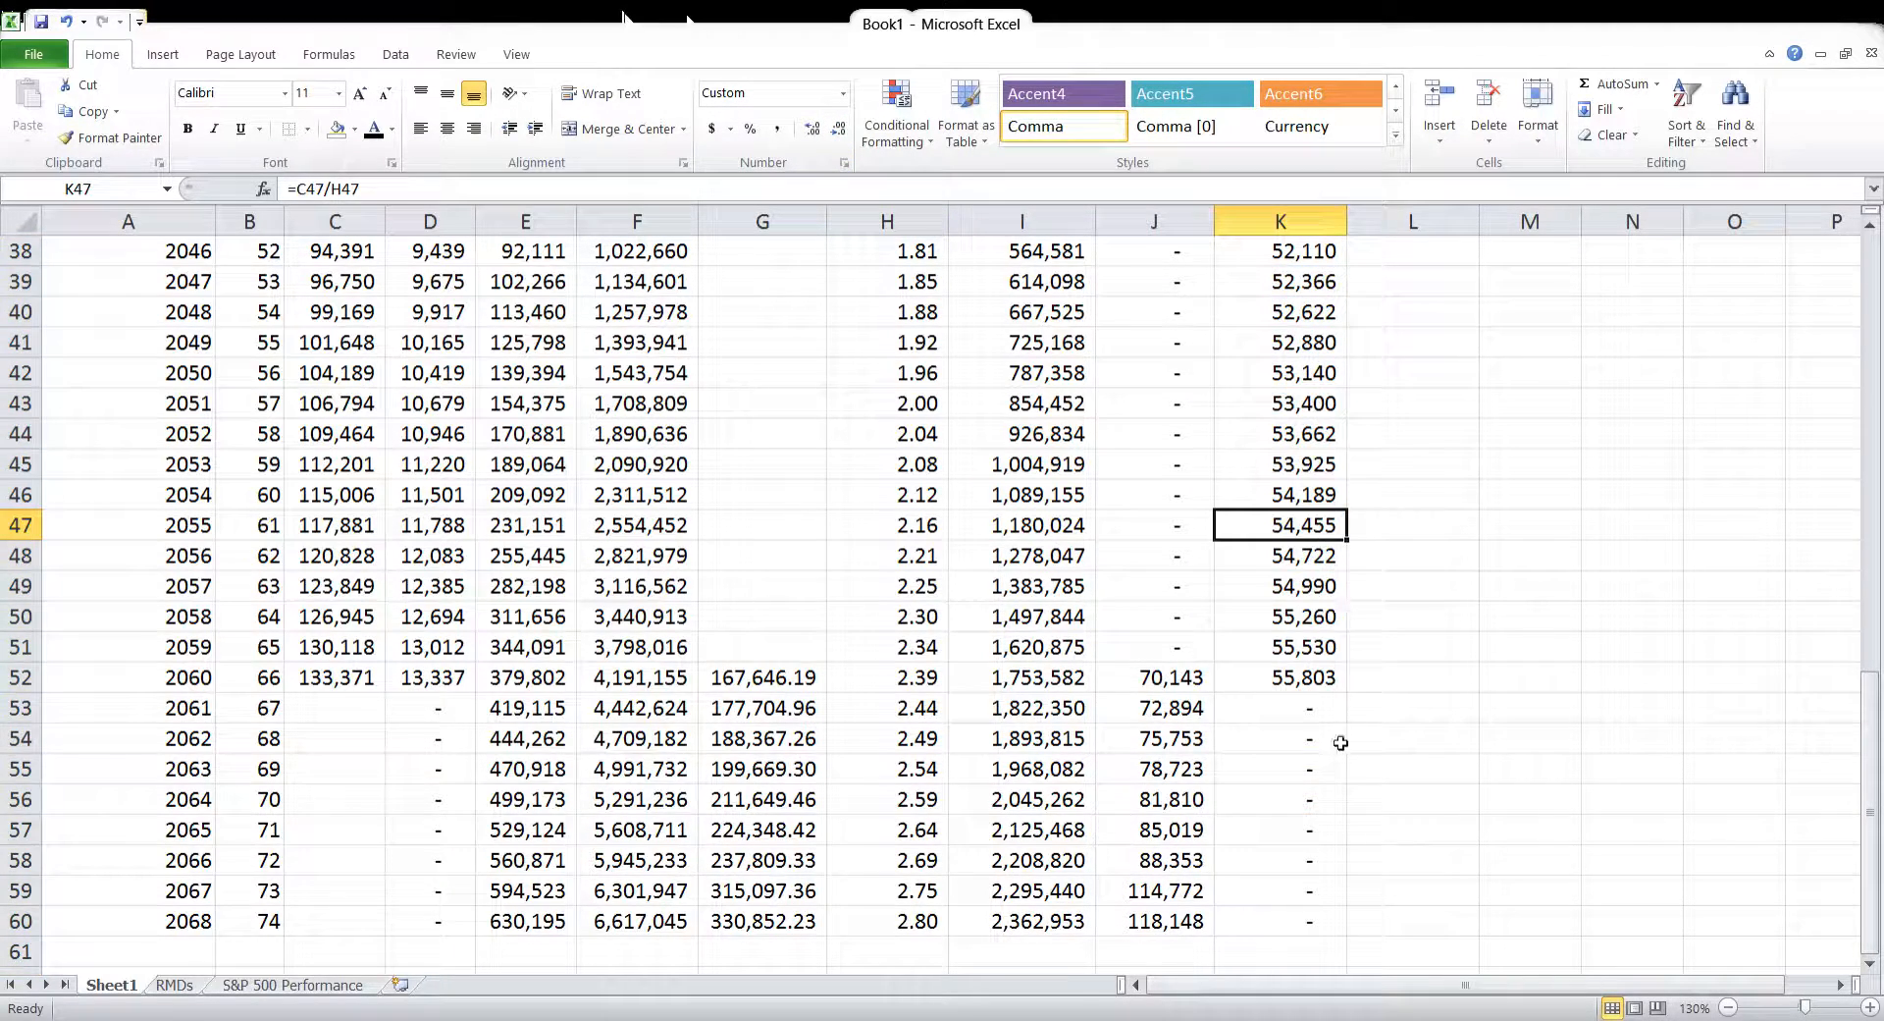
scroll(1338, 804, up, 12)
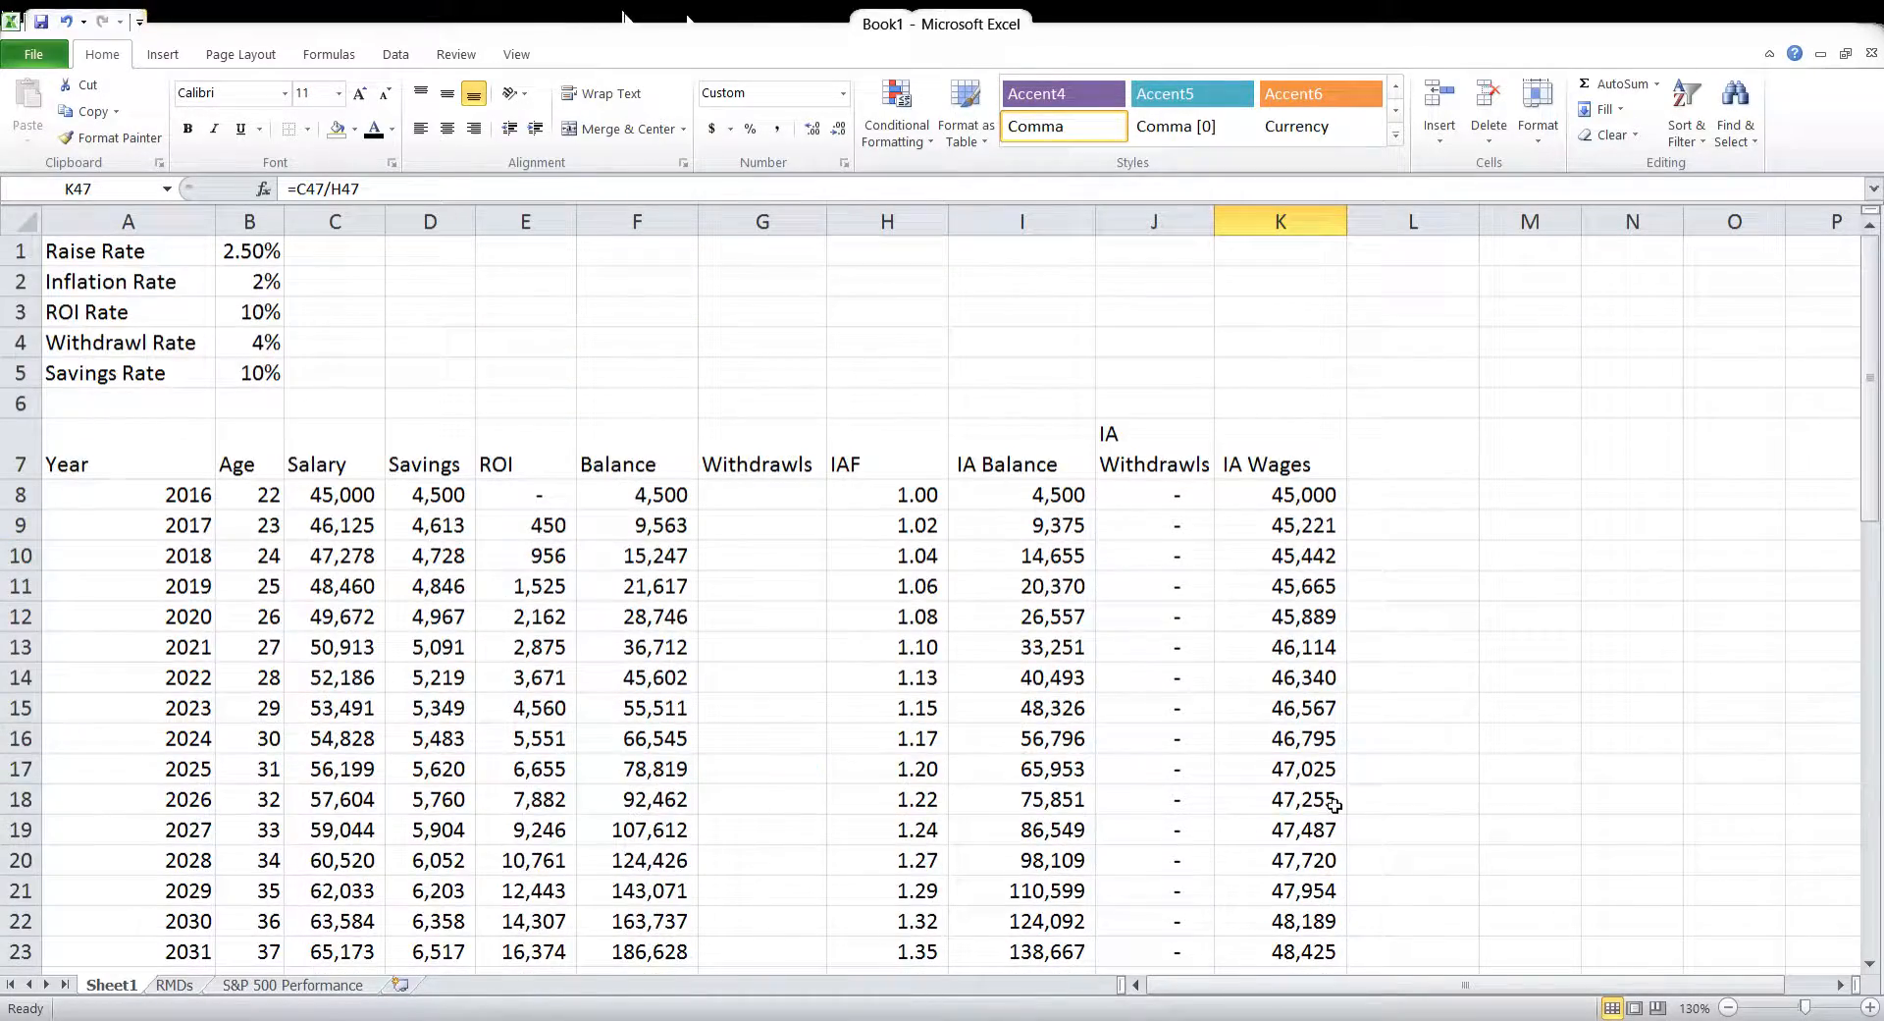
scroll(1335, 804, down, 5)
scroll(1335, 804, down, 9)
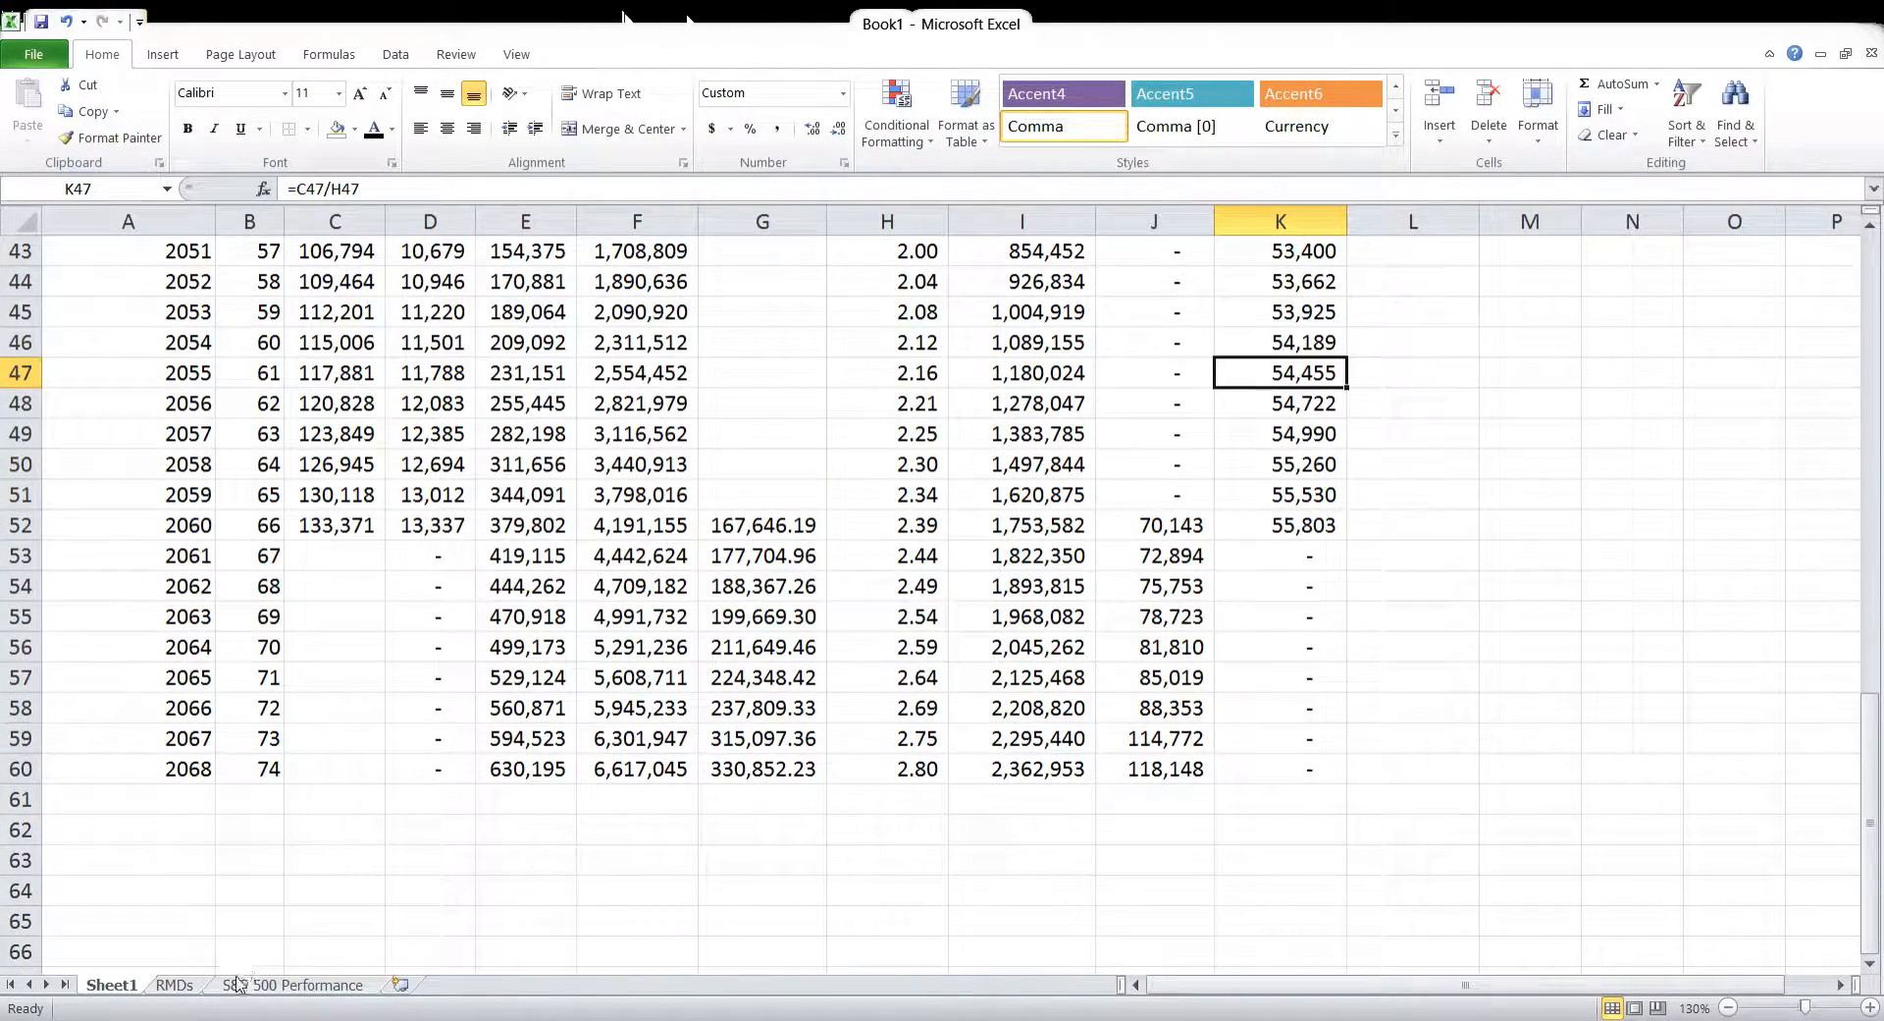
click(174, 986)
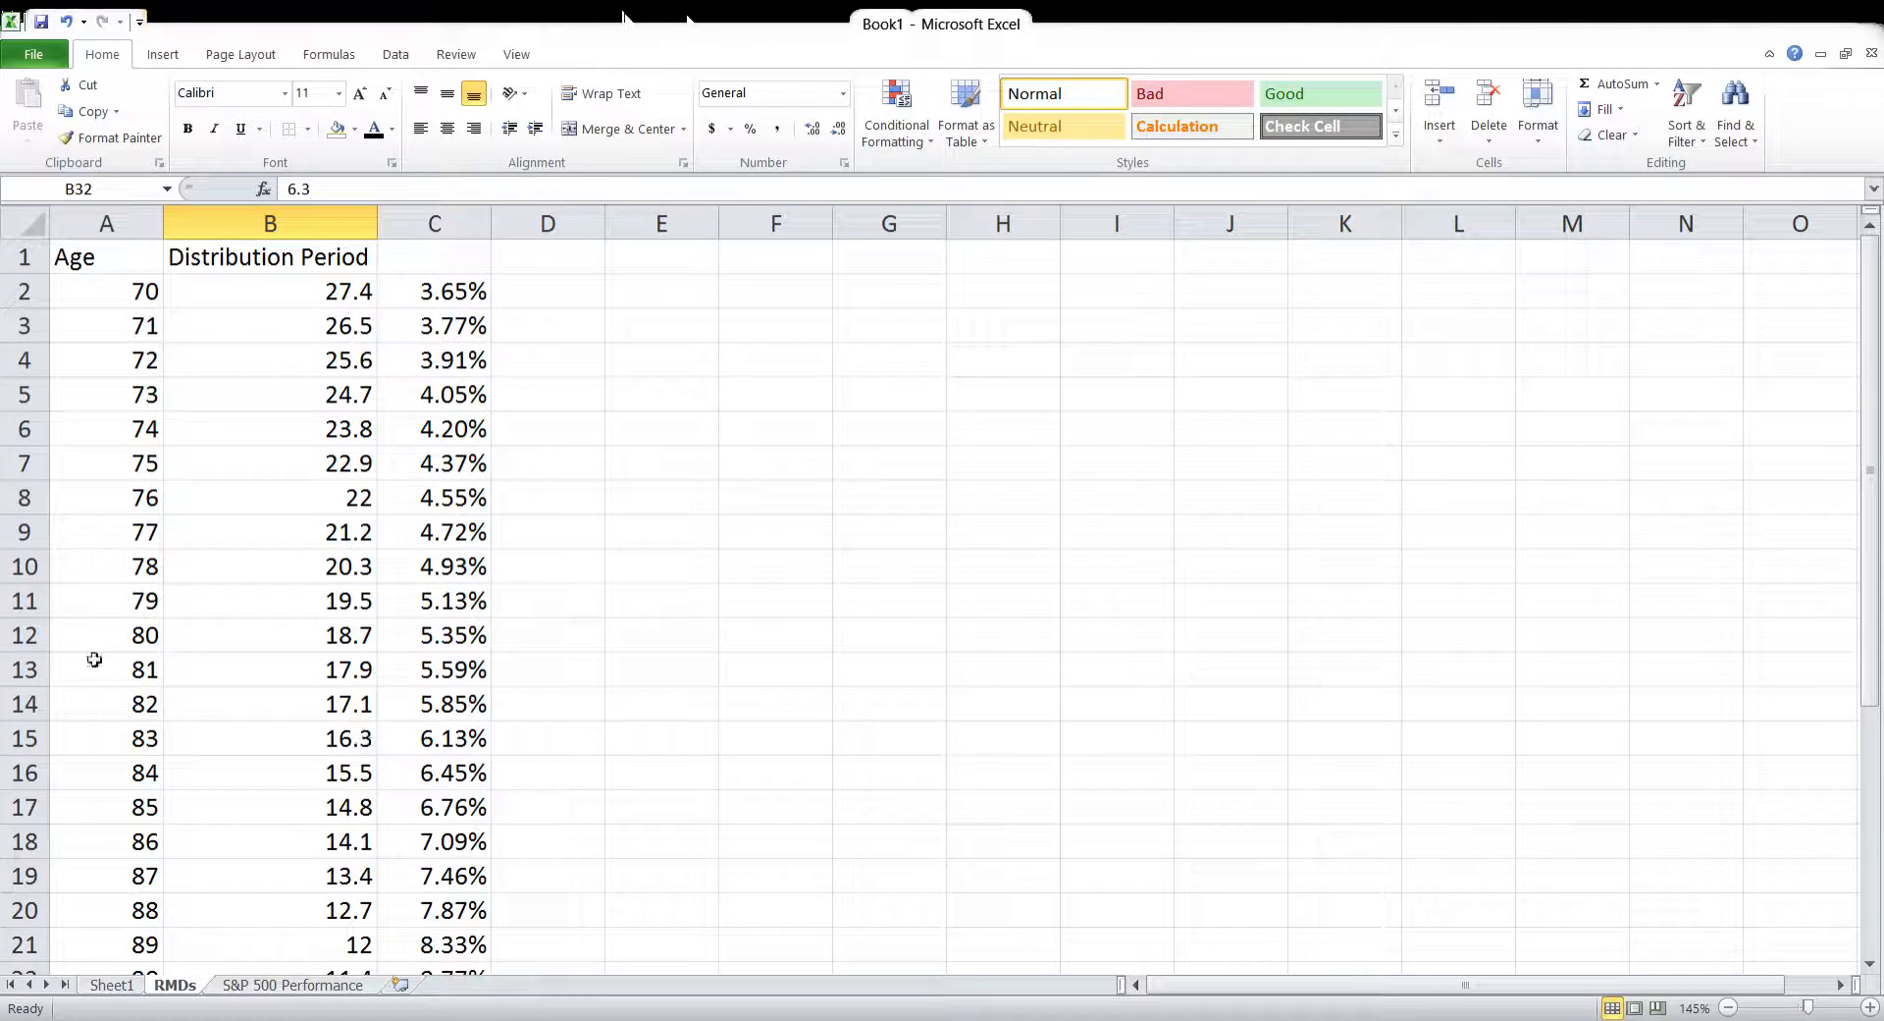
Clear the leftover balance calculations from C3:D12 on the S&P 500 Performance sheet
click(294, 984)
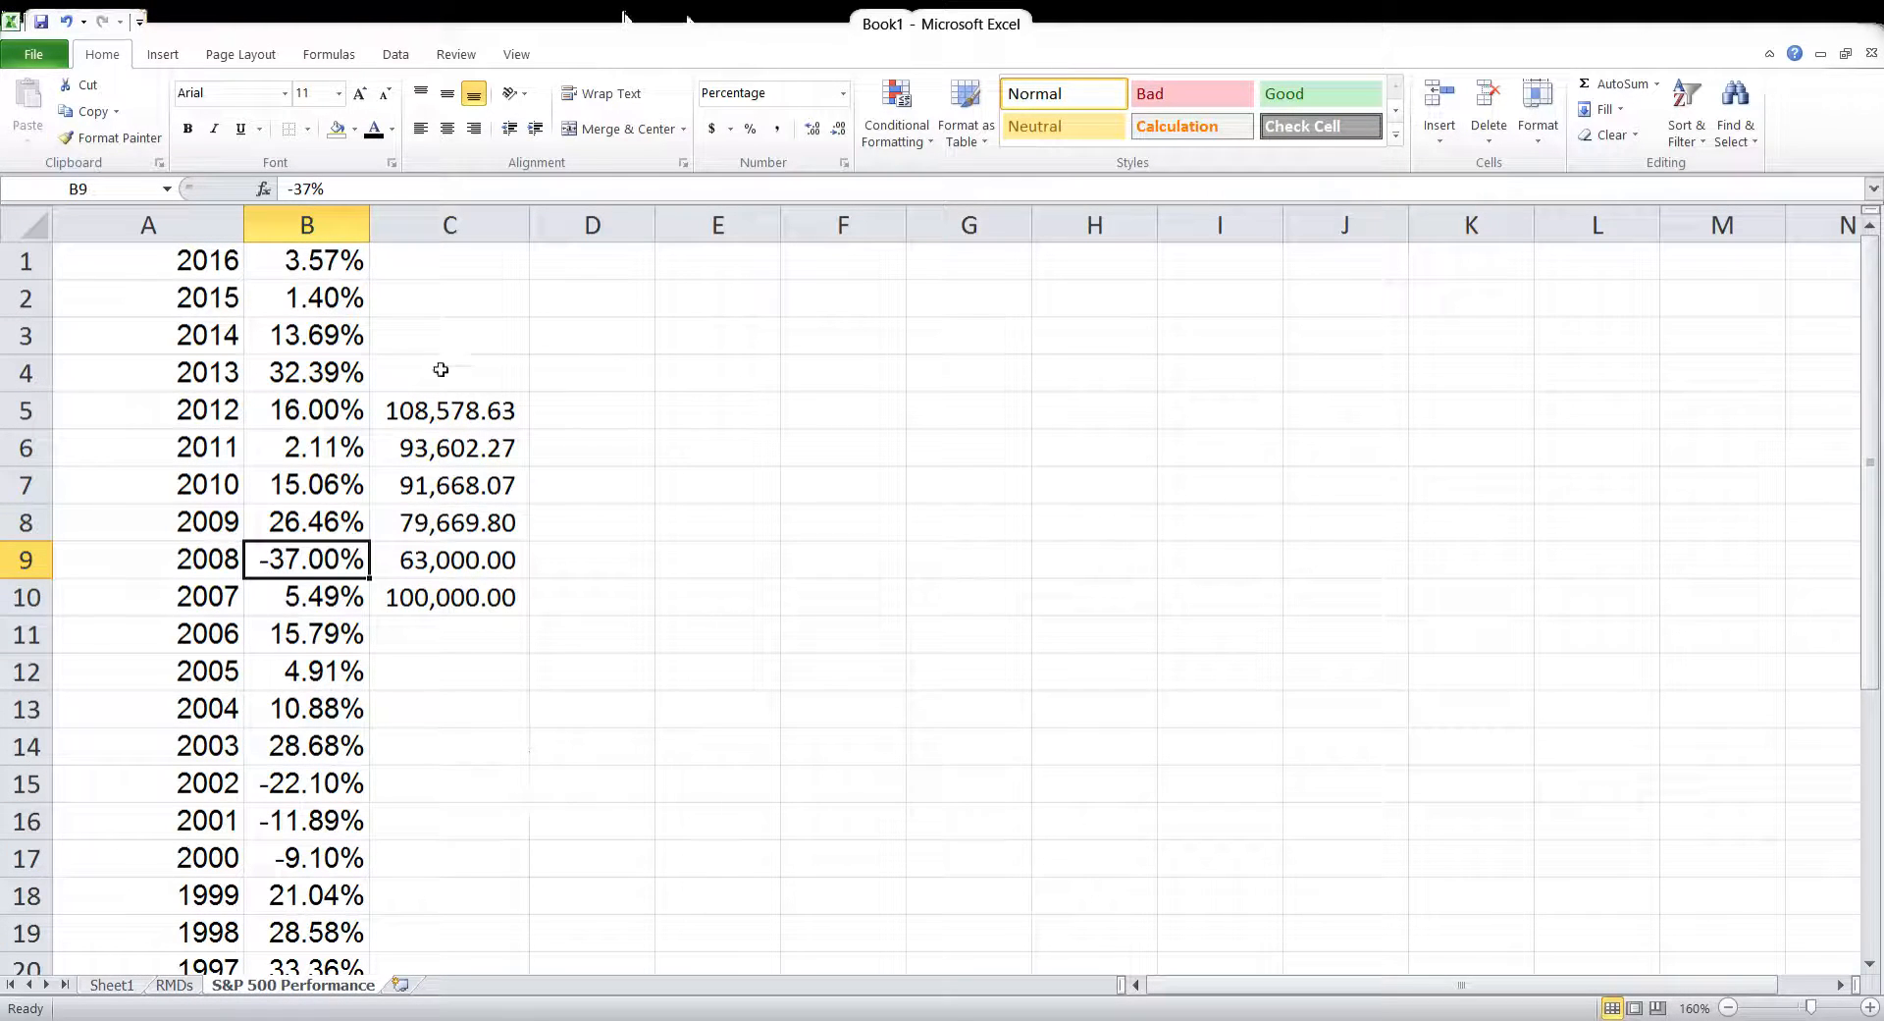
drag(447, 339, 573, 664)
key(Delete)
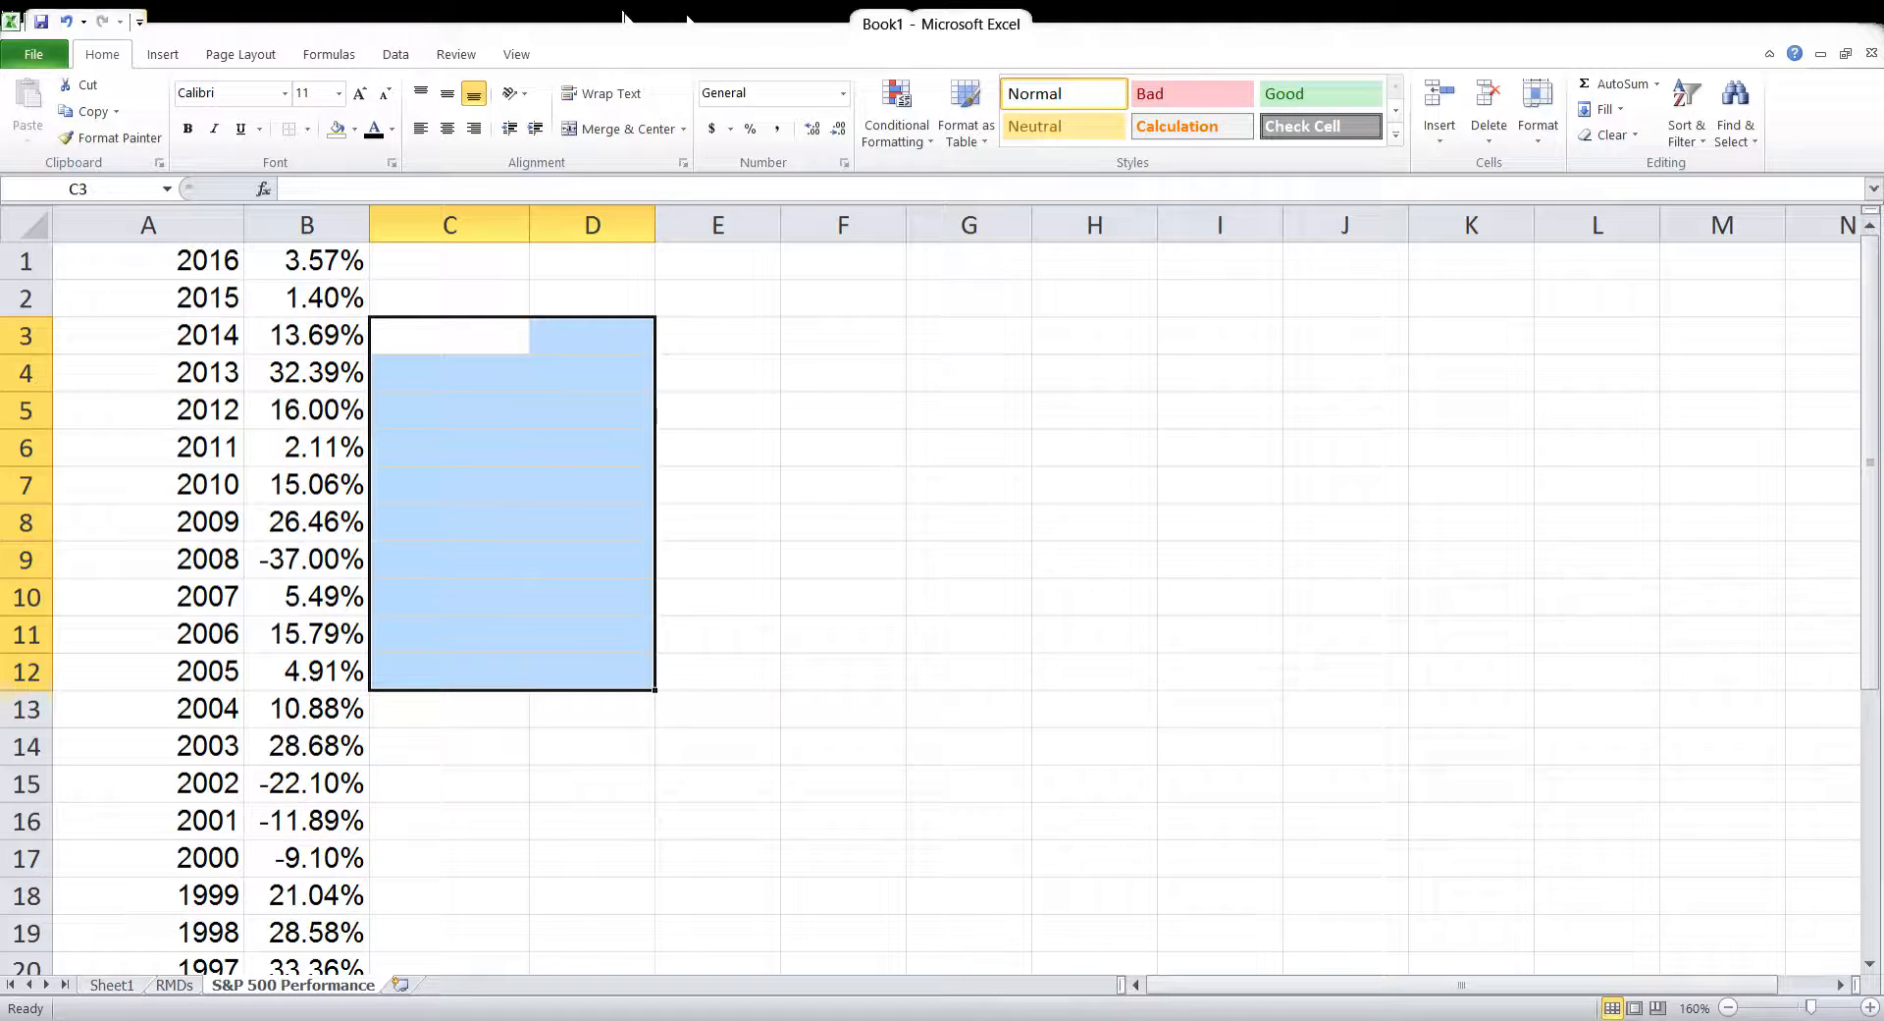
Examine the 2060 row on Sheet1 against the yearly S&P 500 returns, especially 2000 through 2016, and return to Sheet1
click(111, 984)
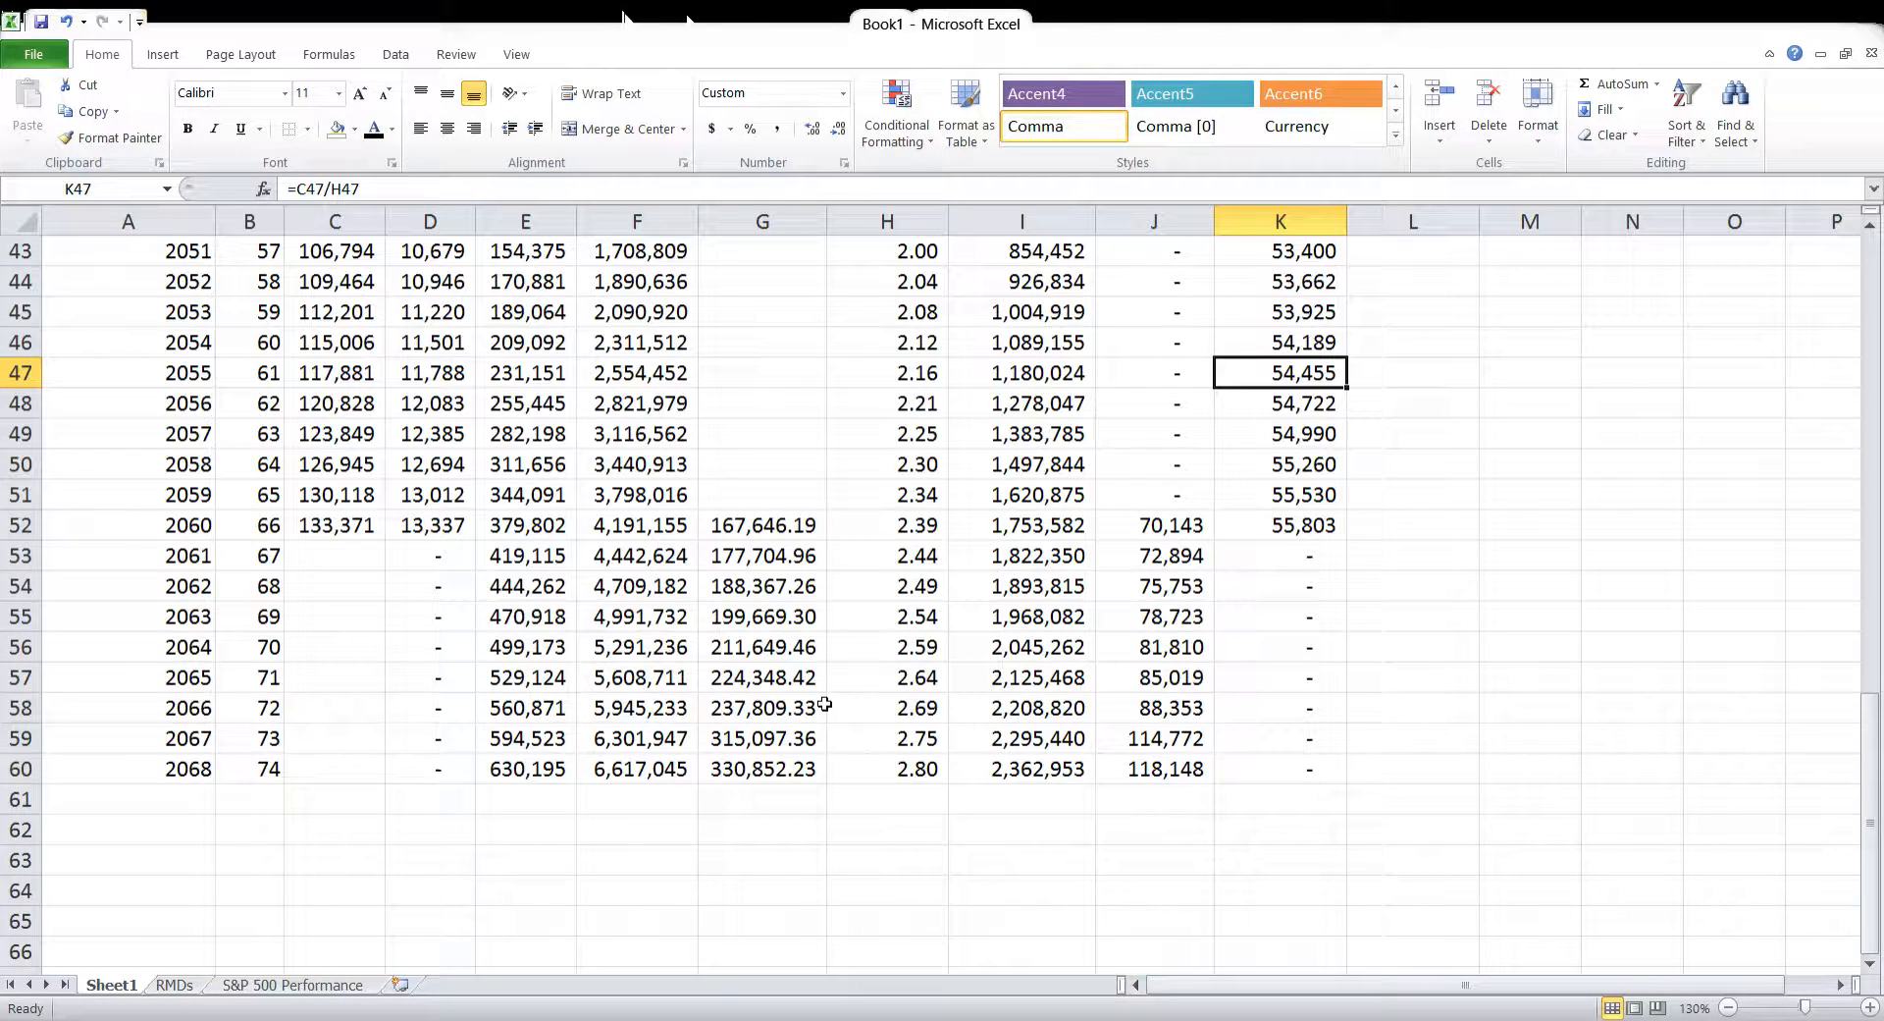
drag(339, 527, 1290, 540)
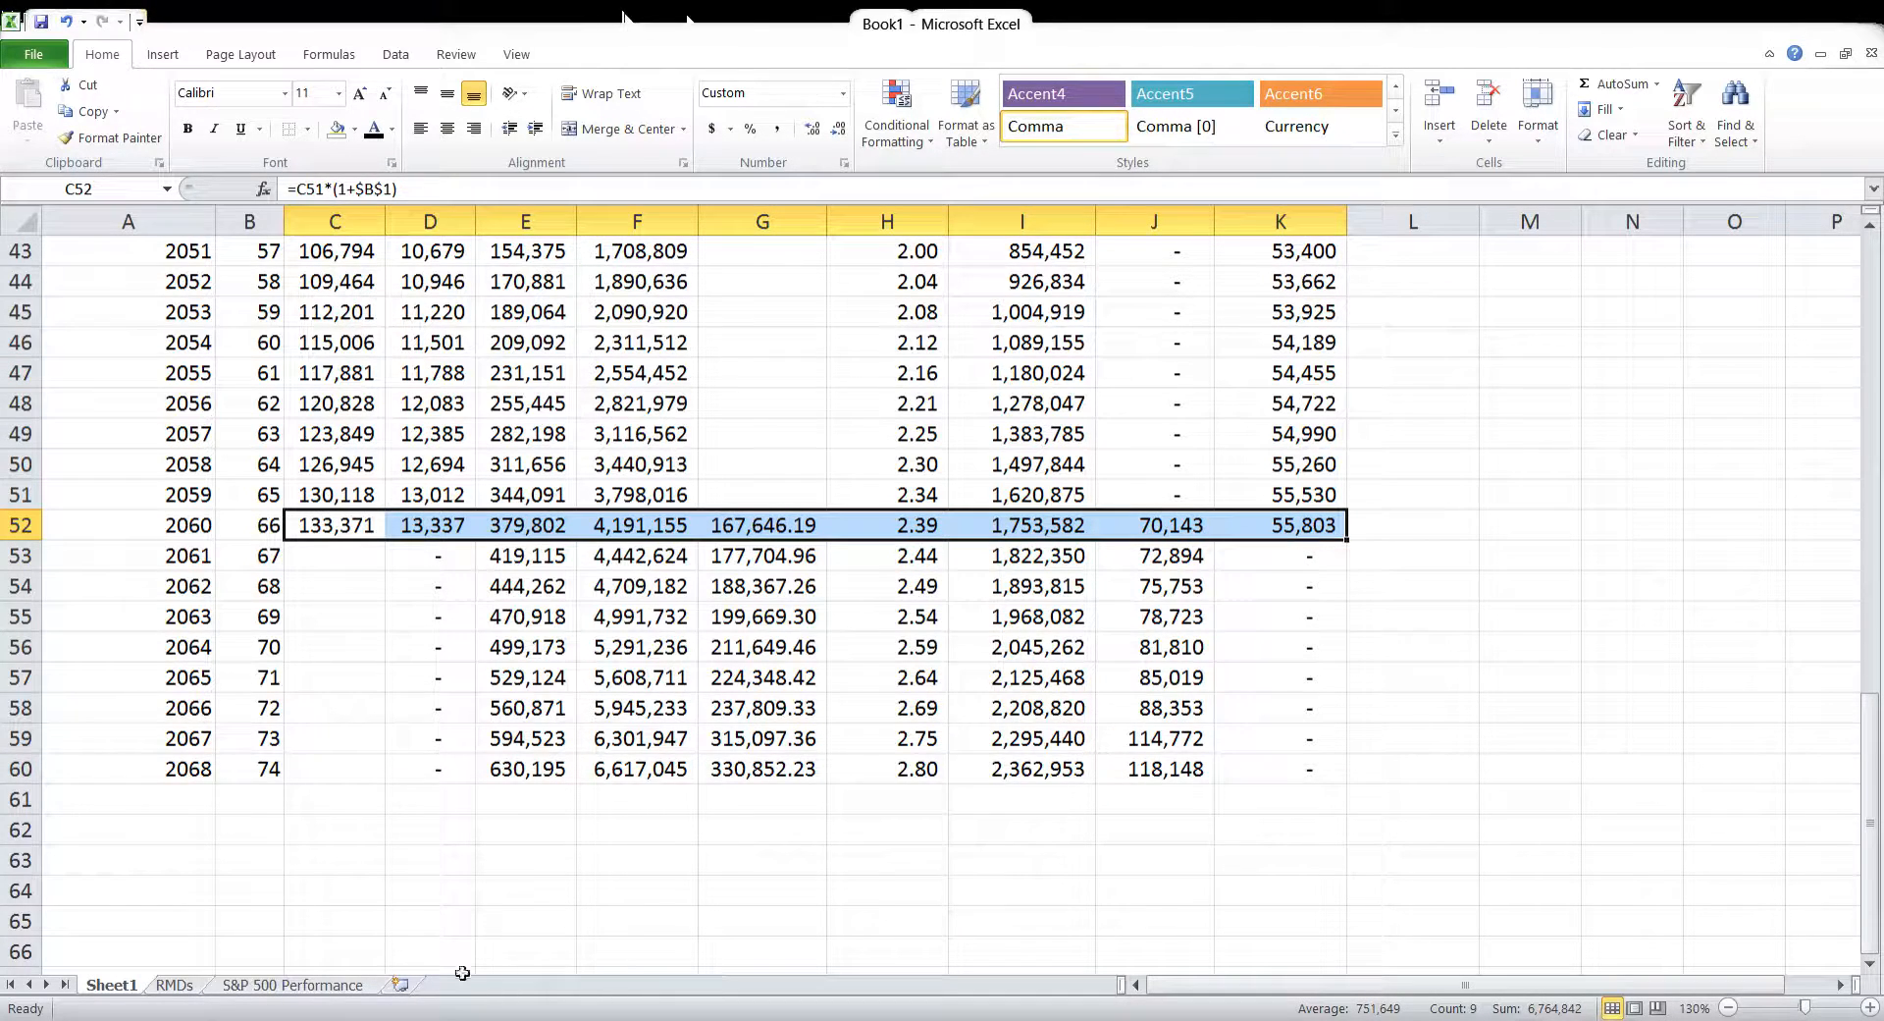
click(295, 985)
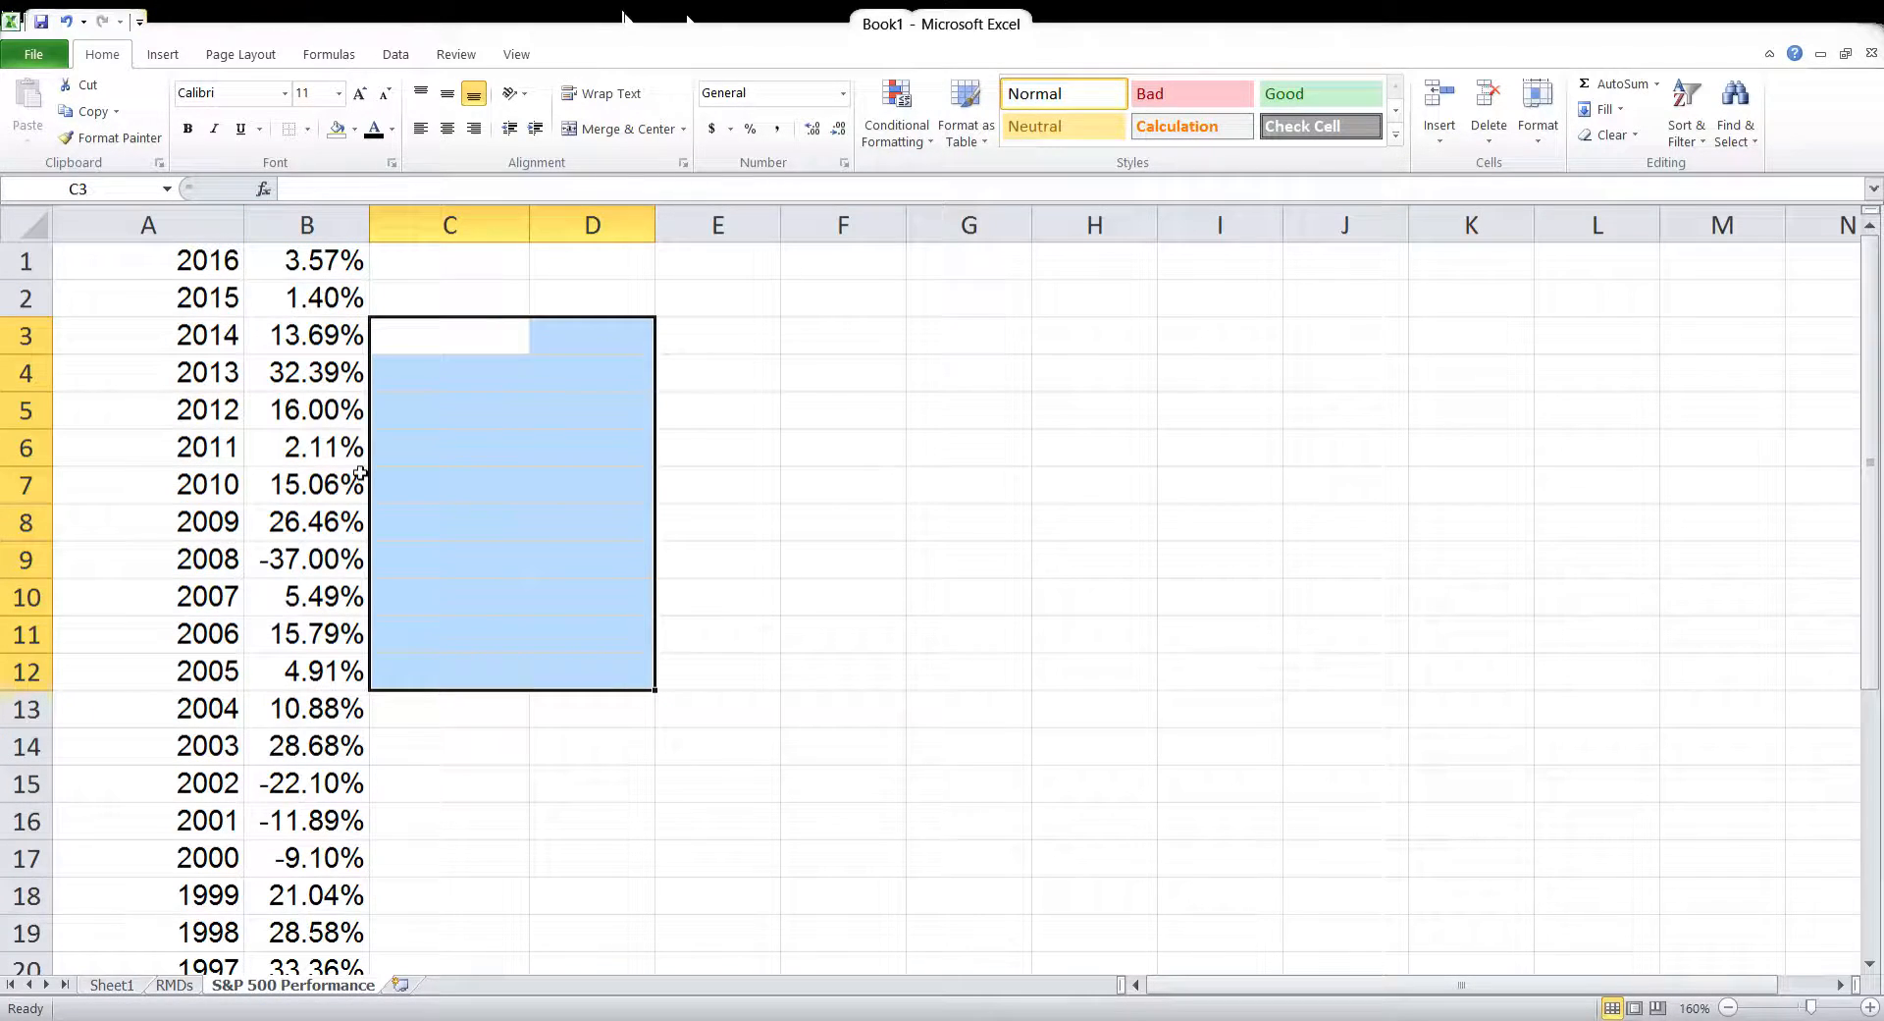
drag(314, 263, 361, 864)
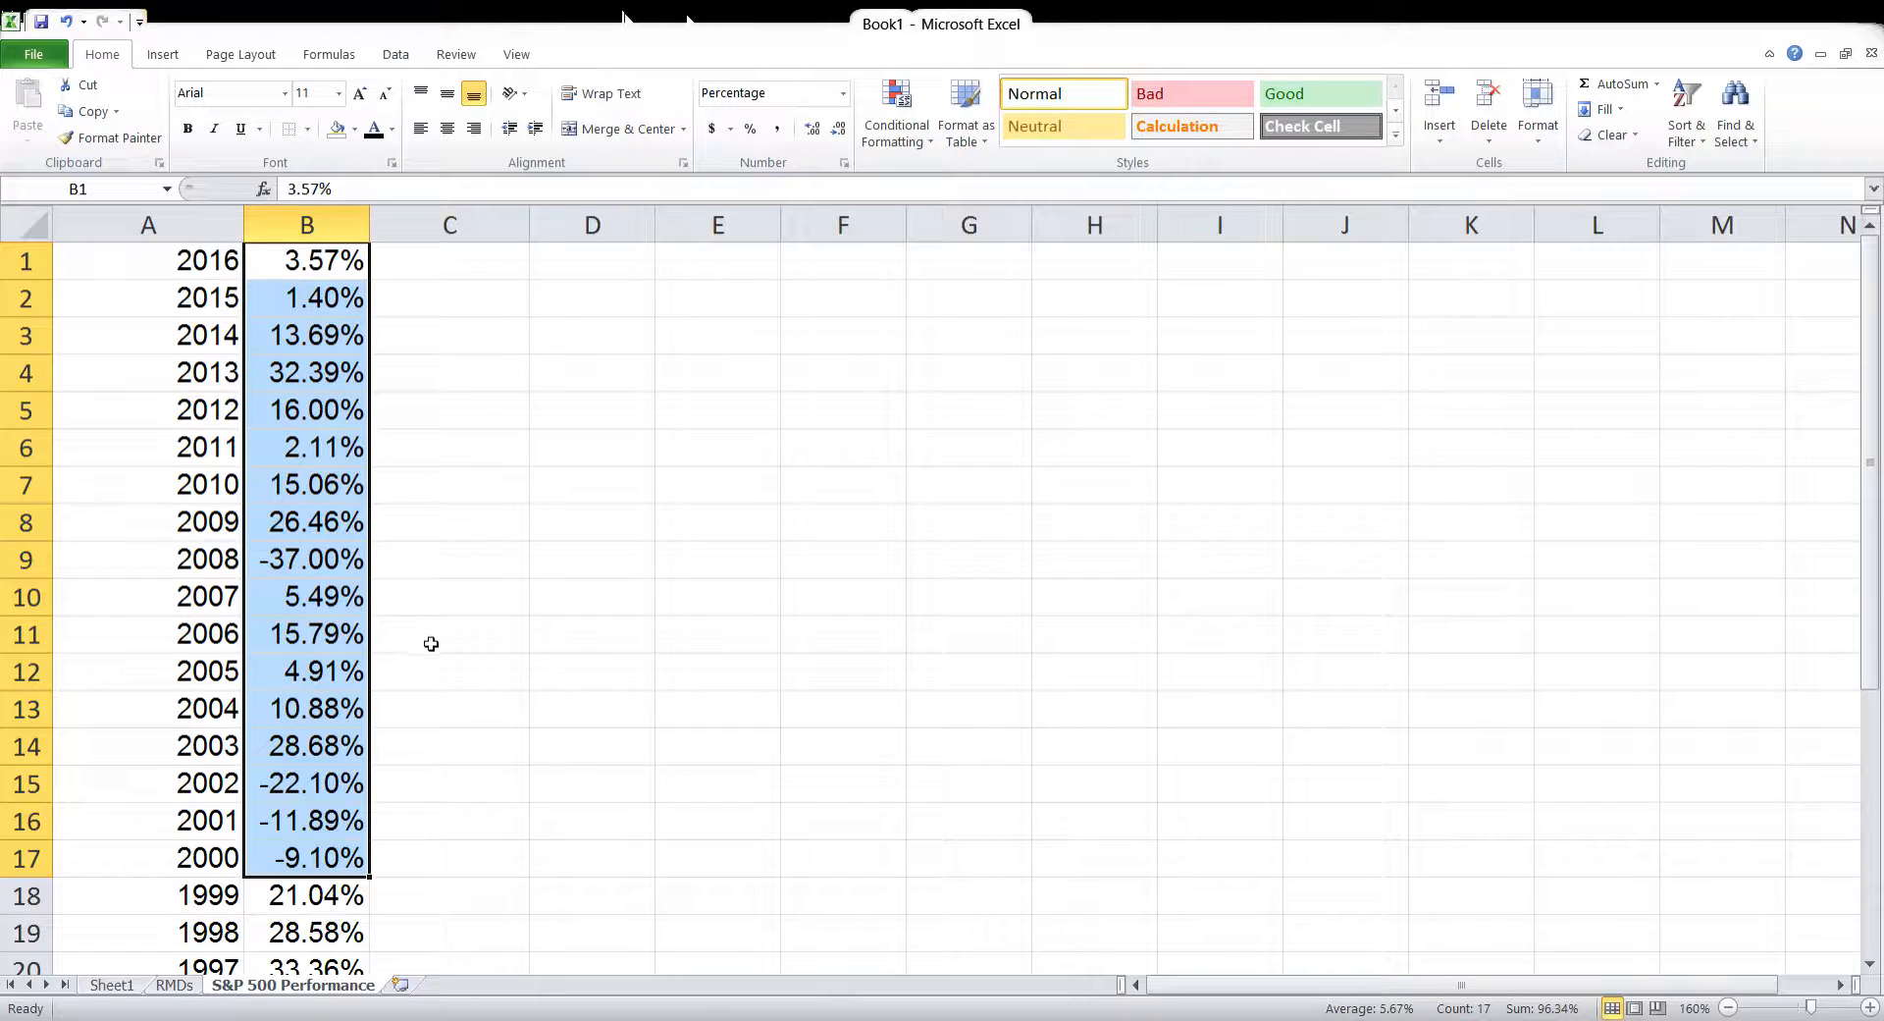
click(325, 566)
scroll(466, 581, down, 3)
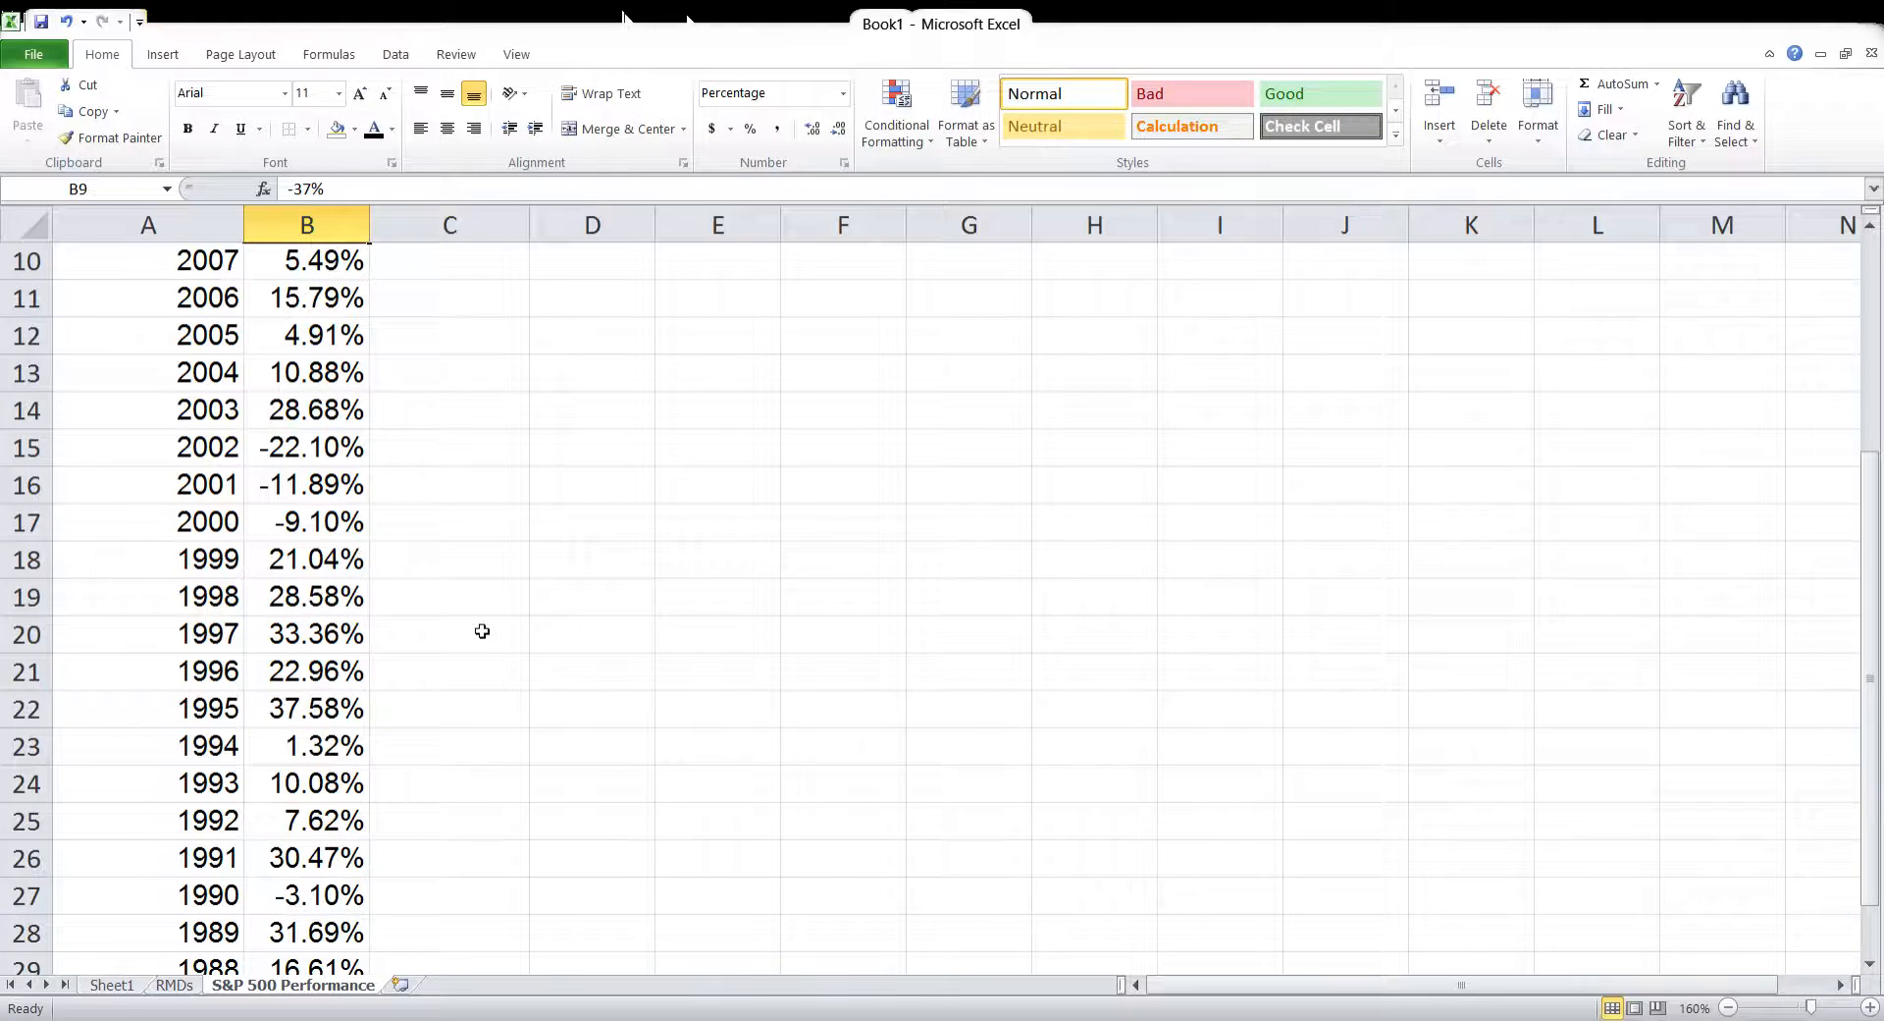
scroll(482, 631, up, 3)
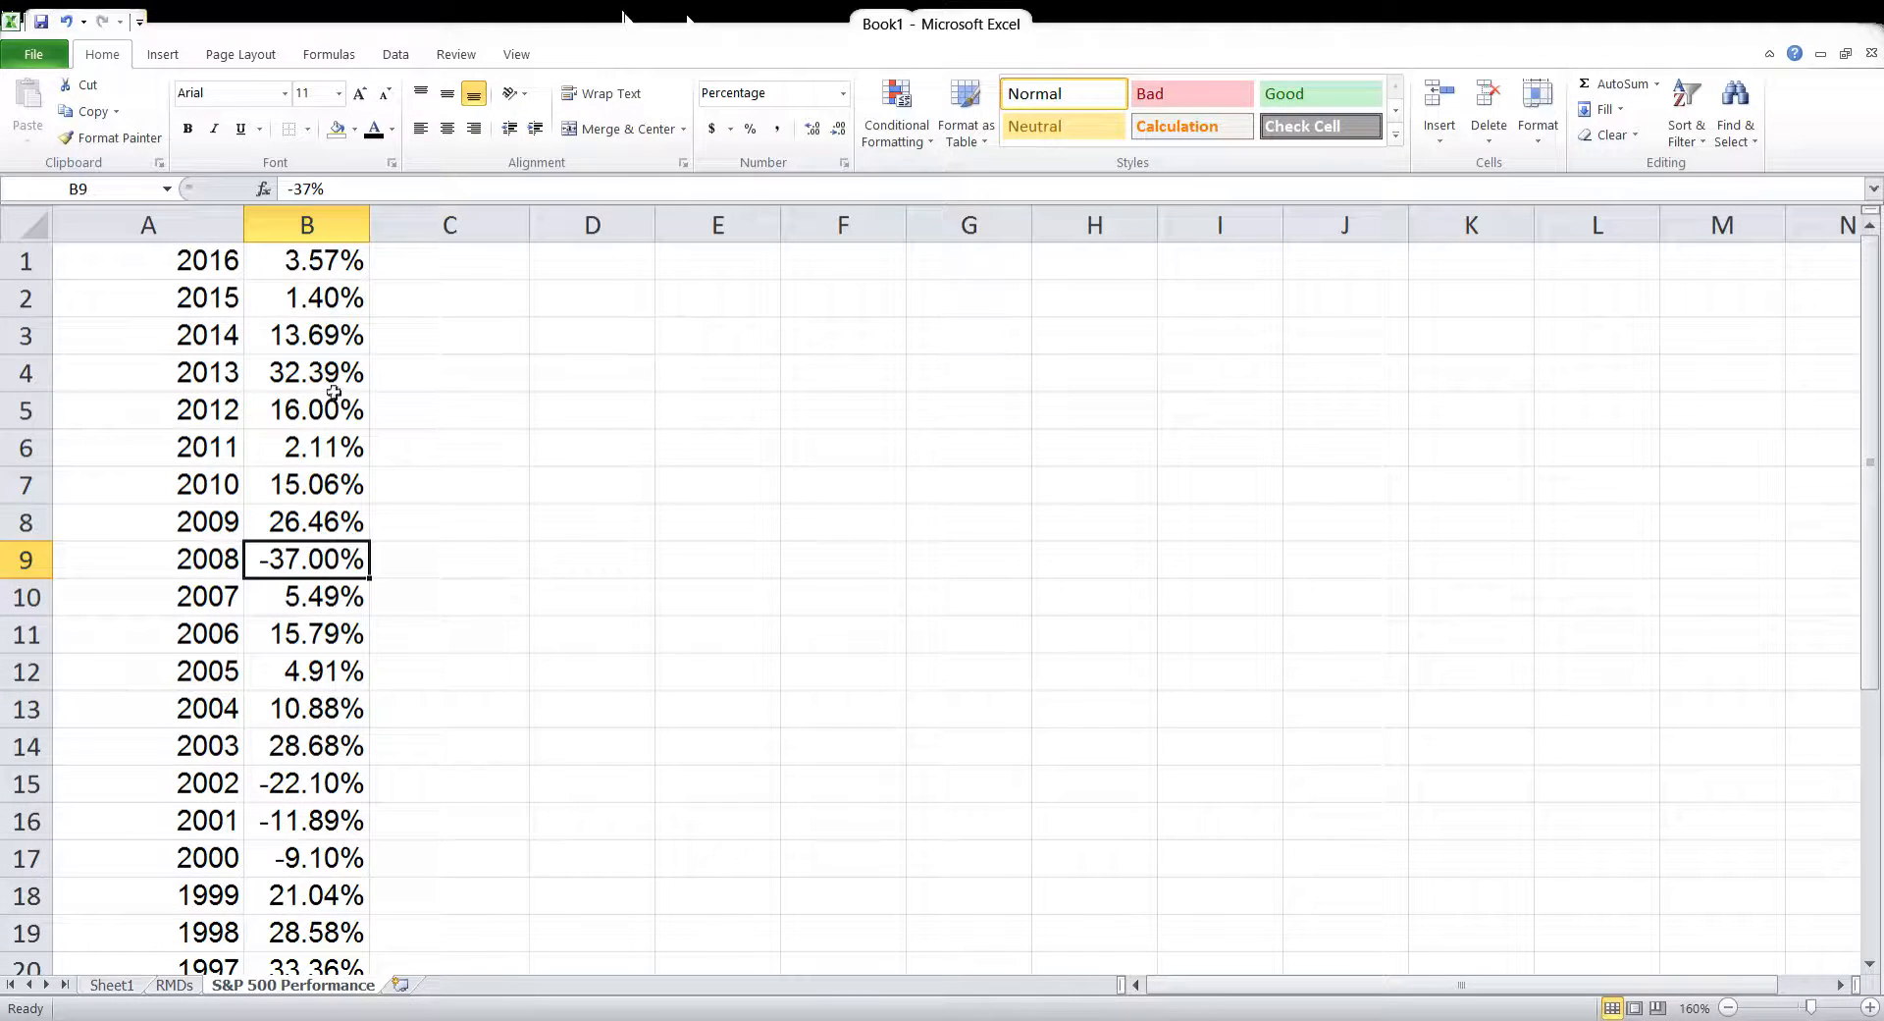
scroll(470, 825, down, 1)
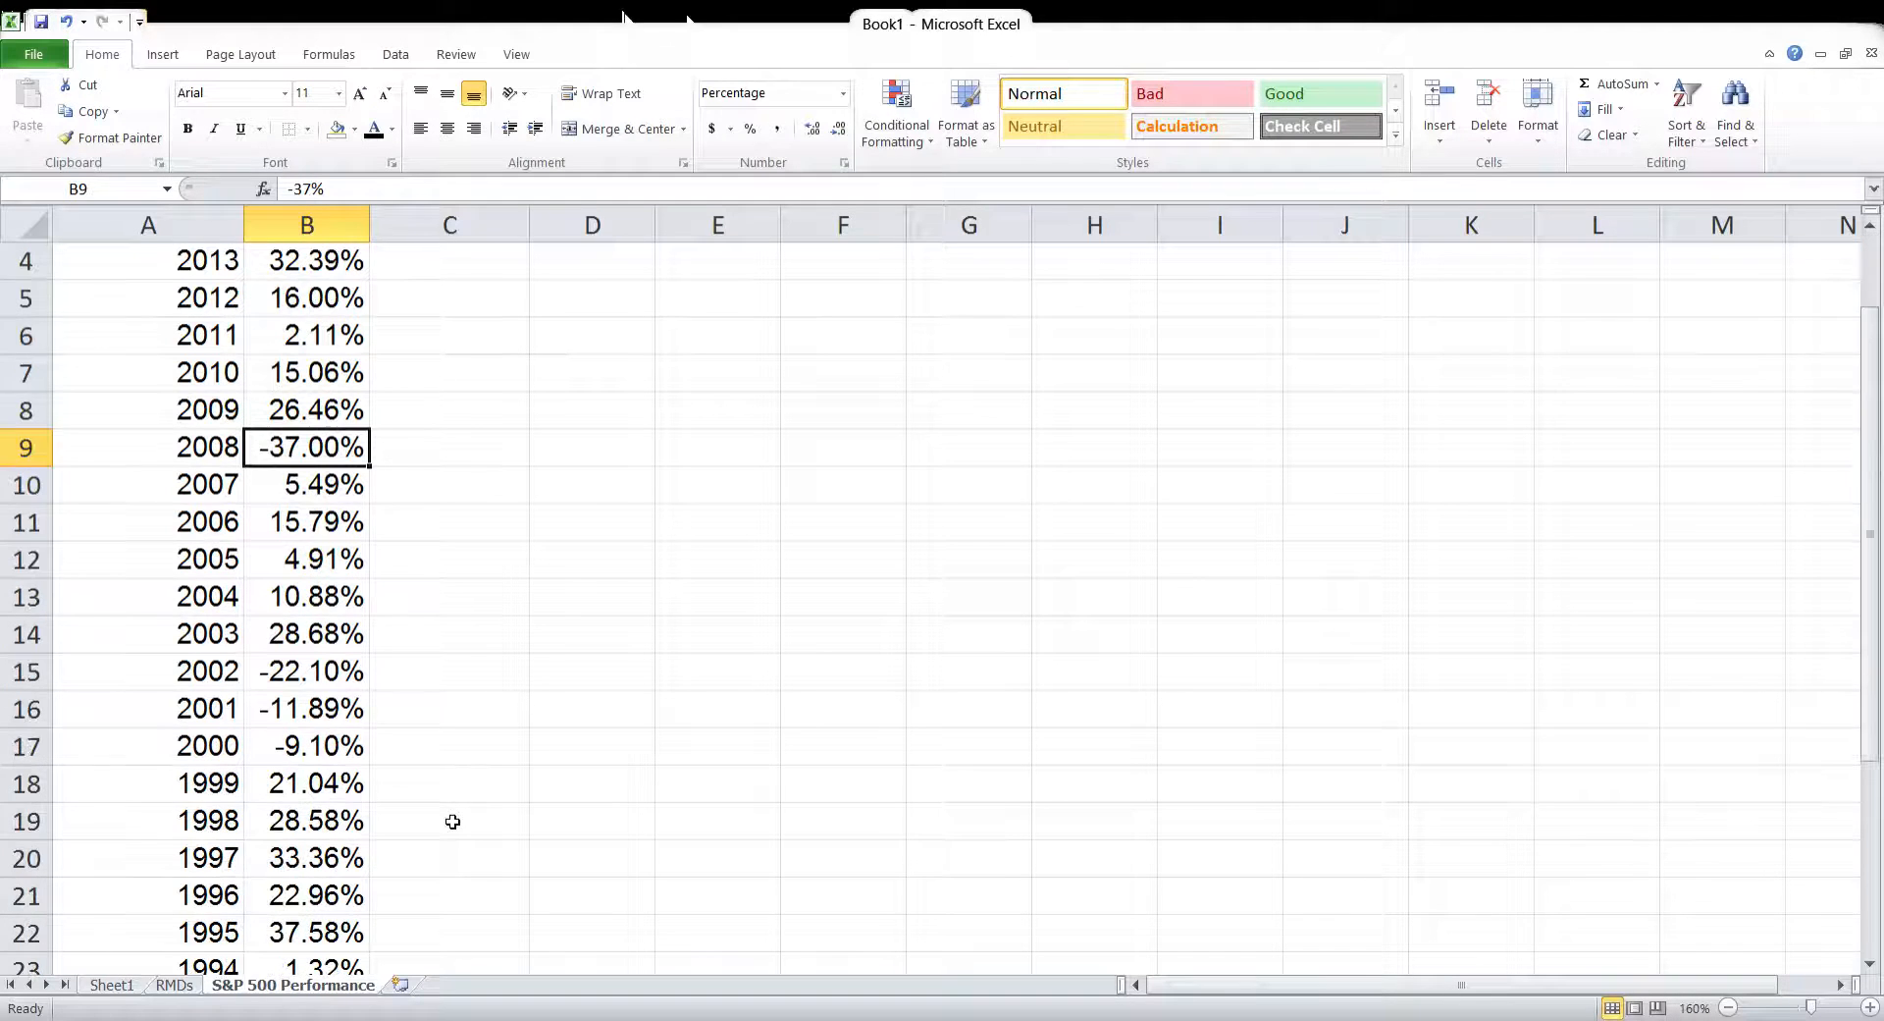
drag(331, 749, 296, 412)
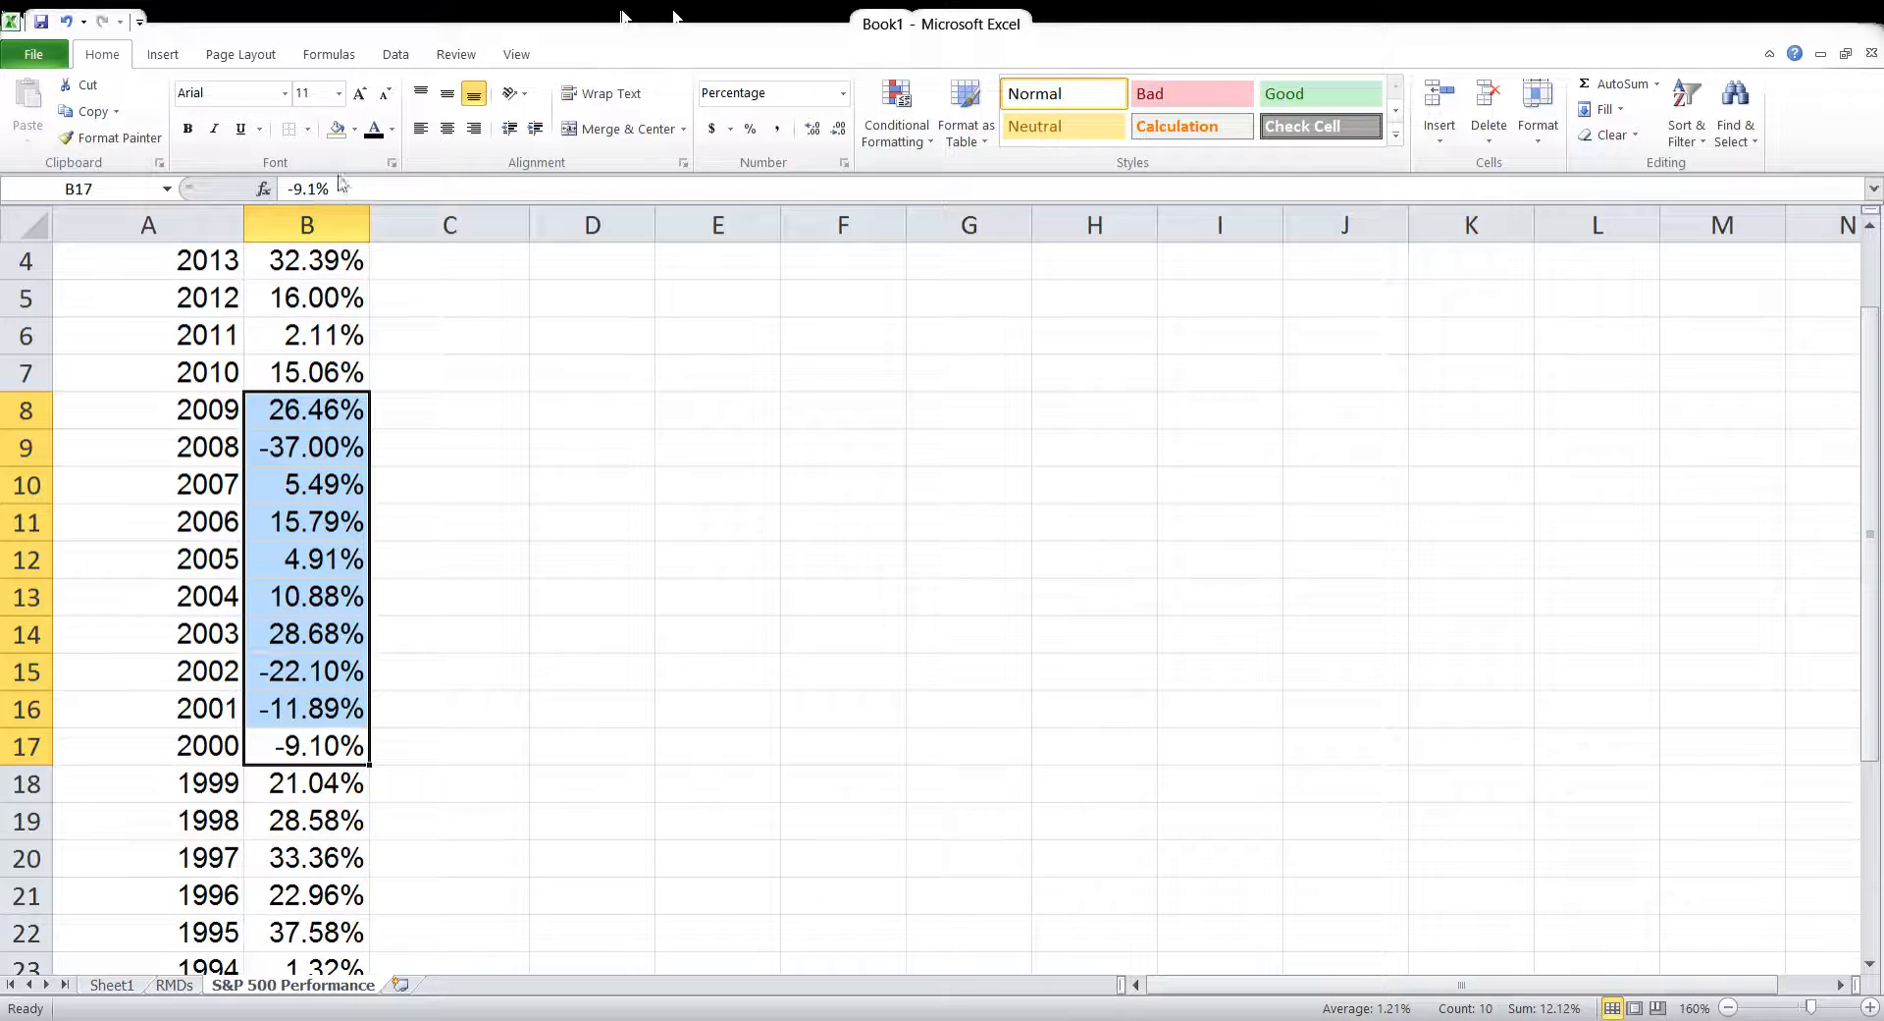
scroll(554, 501, up, 1)
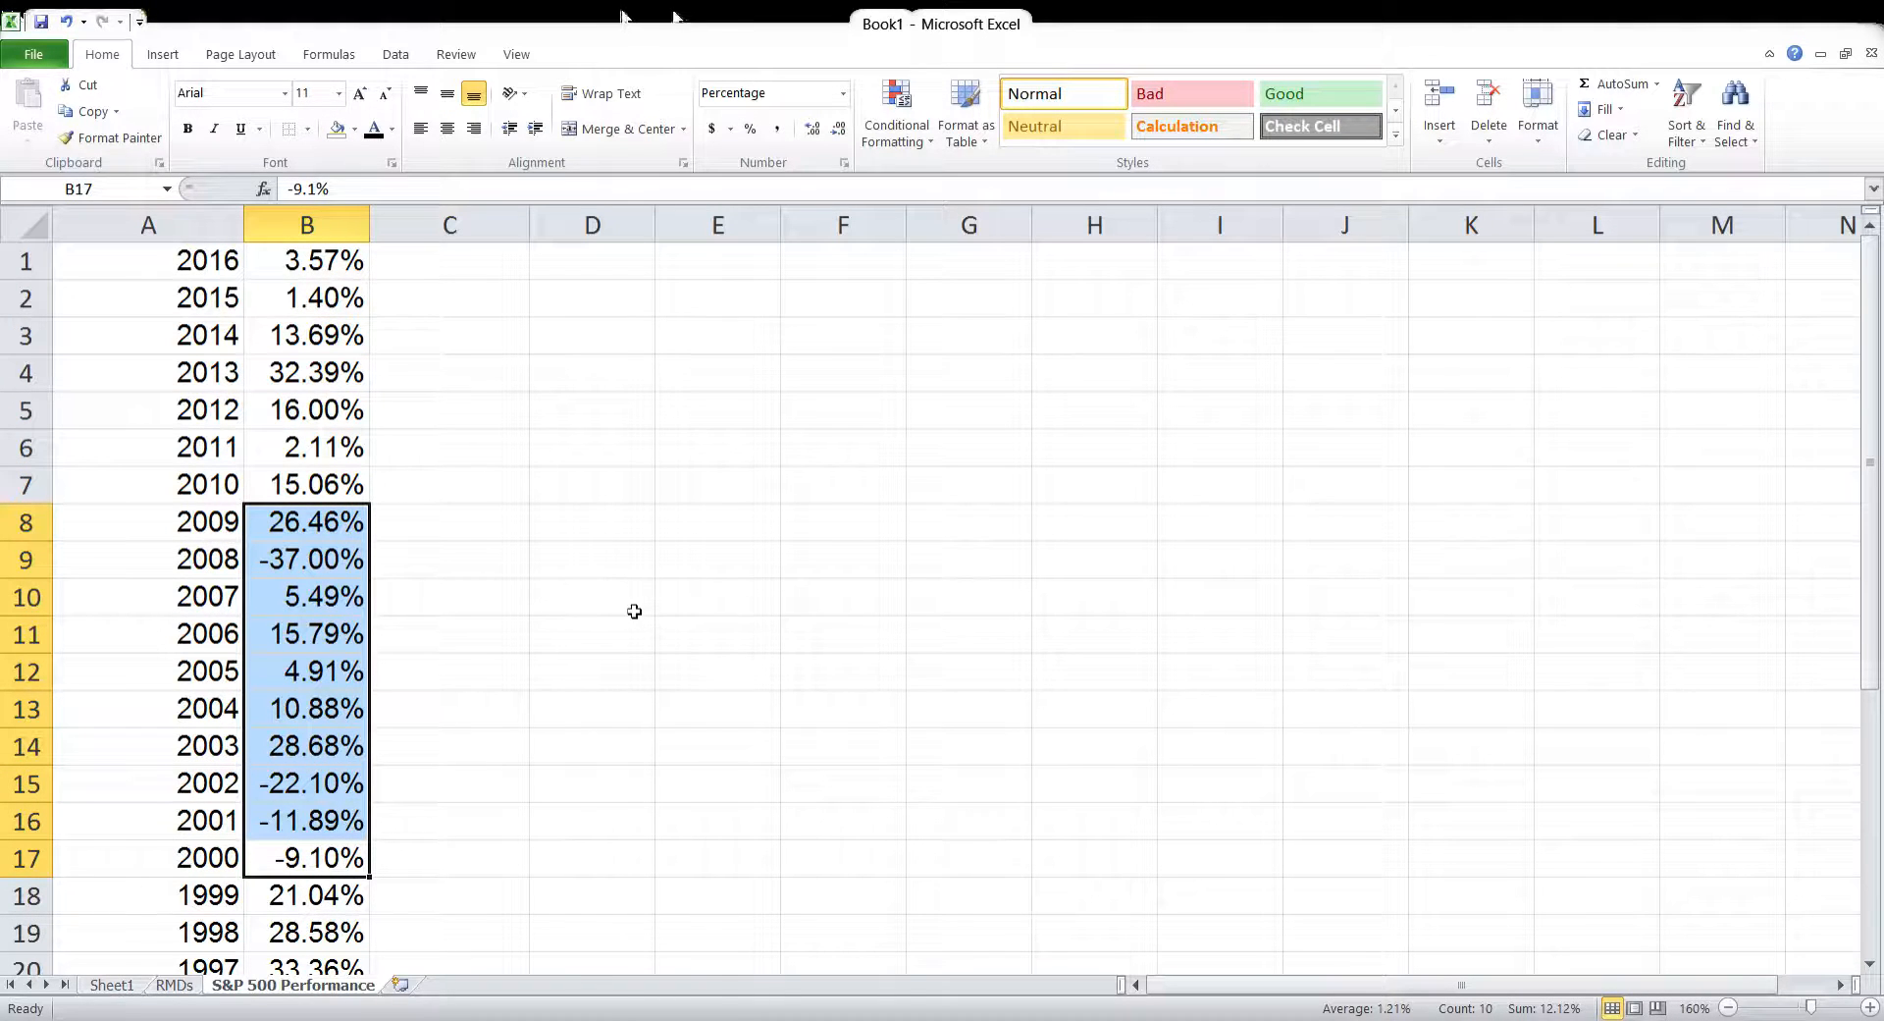
click(113, 985)
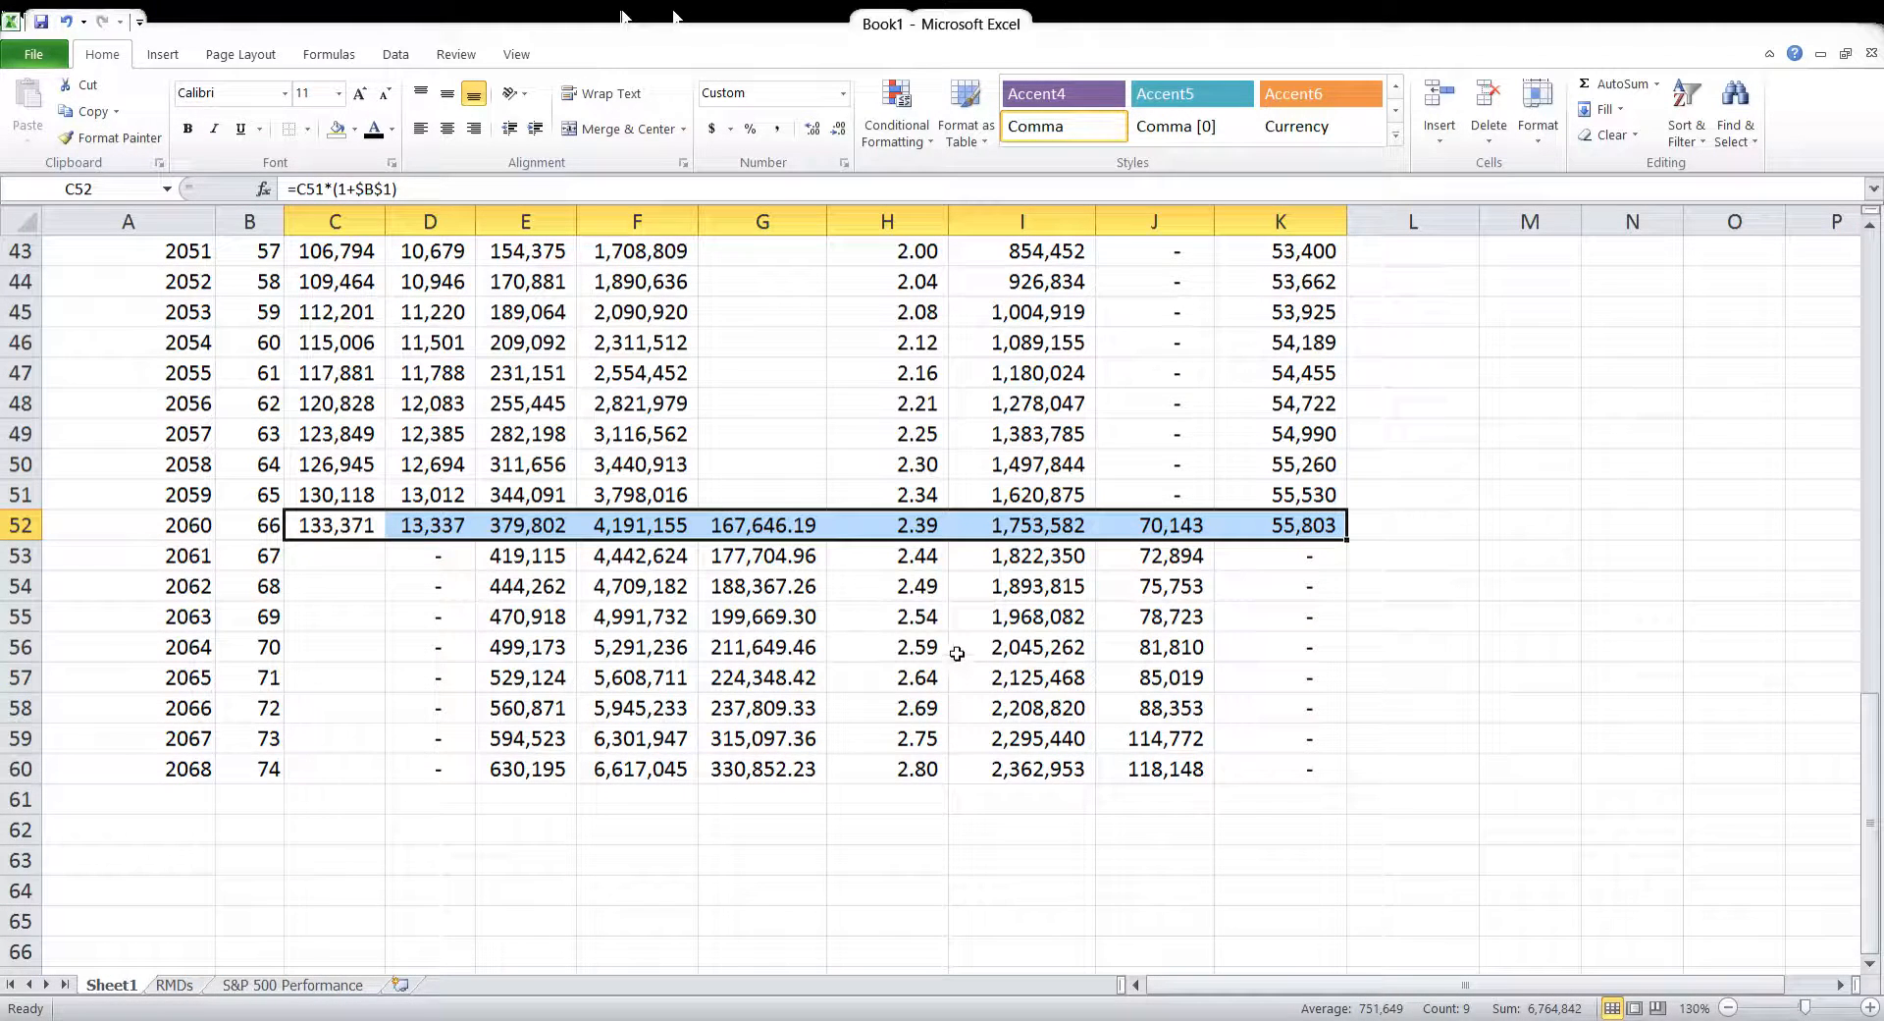